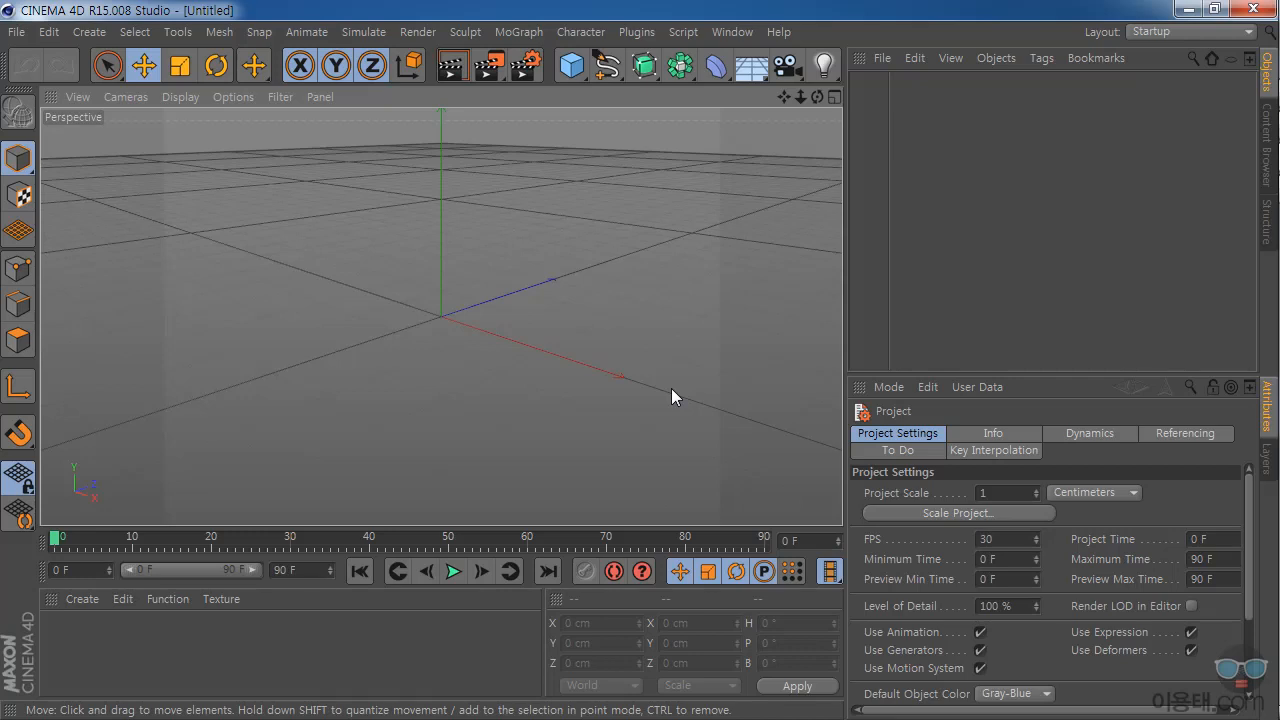
Add a cube primitive to the empty scene.
{"action": "left_click", "coordinate": [571, 70]}
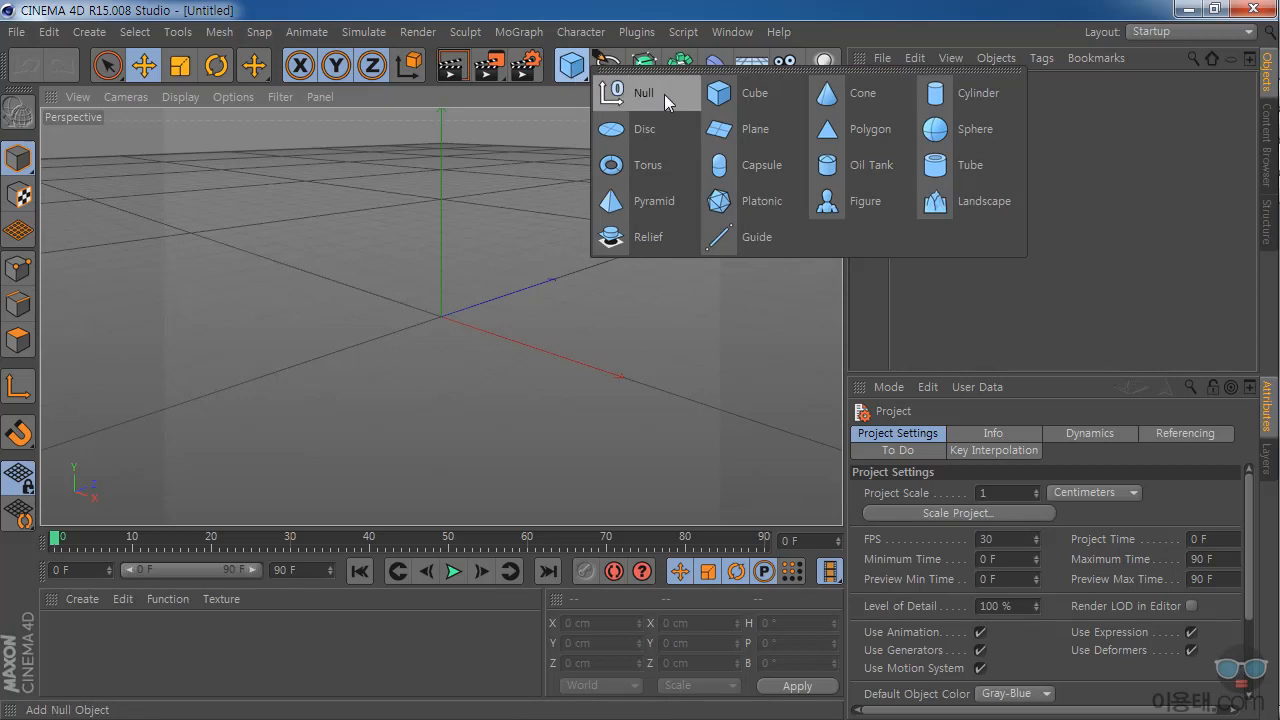
{"action": "left_click", "coordinate": [779, 95]}
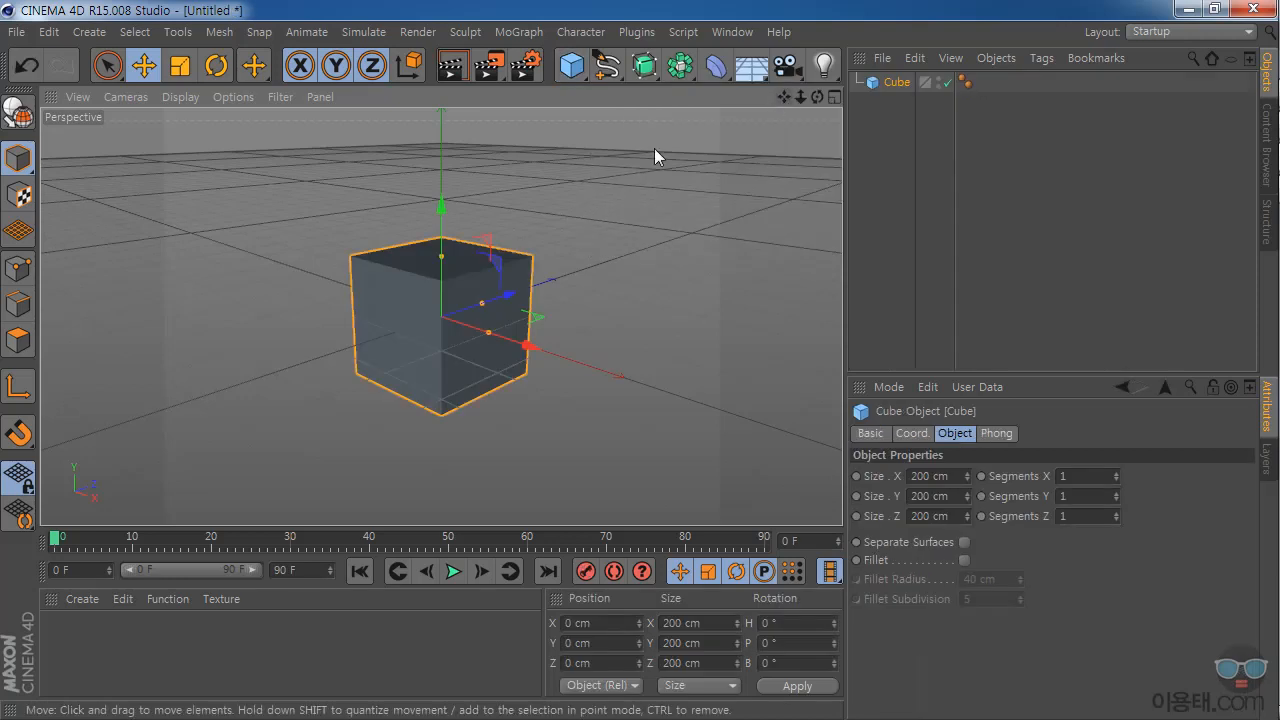
Try widening the cube's X size to 237 cm, and undo the change.
{"action": "left_click_drag", "start_coordinate": [797, 100], "coordinate": [800, 100]}
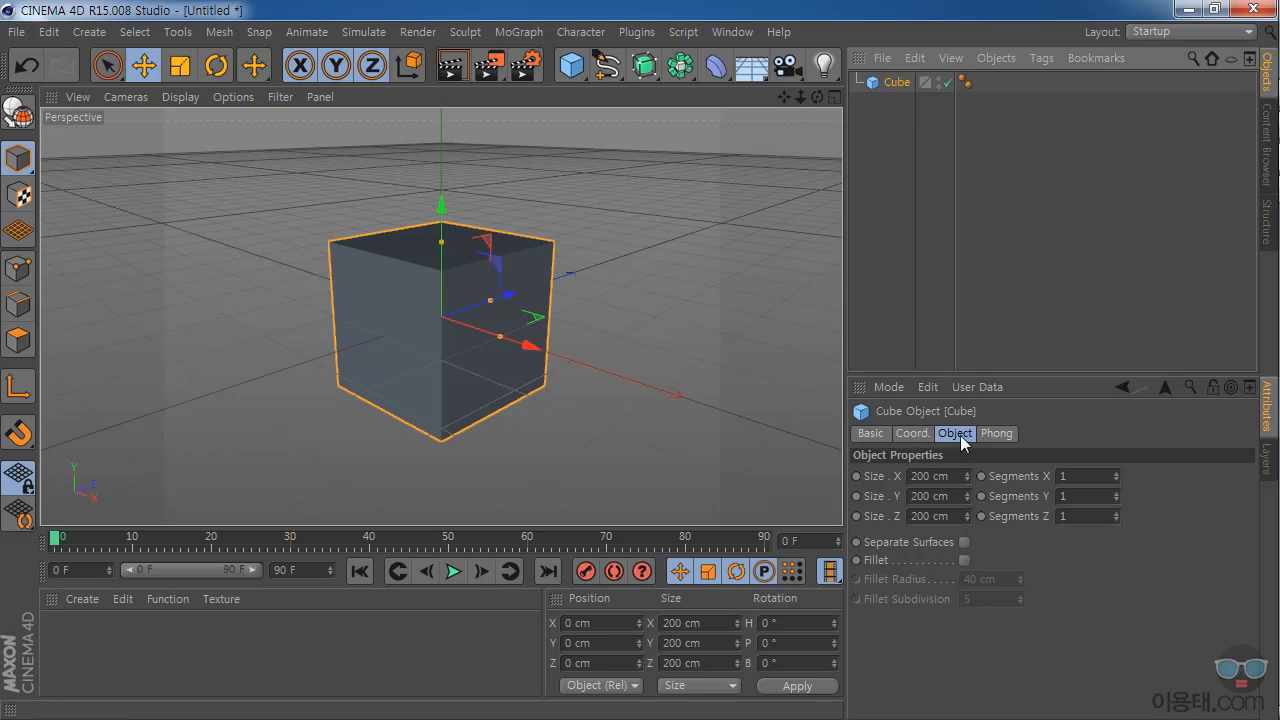
{"action": "mouse_move", "coordinate": [967, 477]}
{"action": "left_mouse_down"}
{"action": "mouse_move", "coordinate": [967, 462]}
{"action": "mouse_move", "coordinate": [969, 479]}
{"action": "left_mouse_up"}
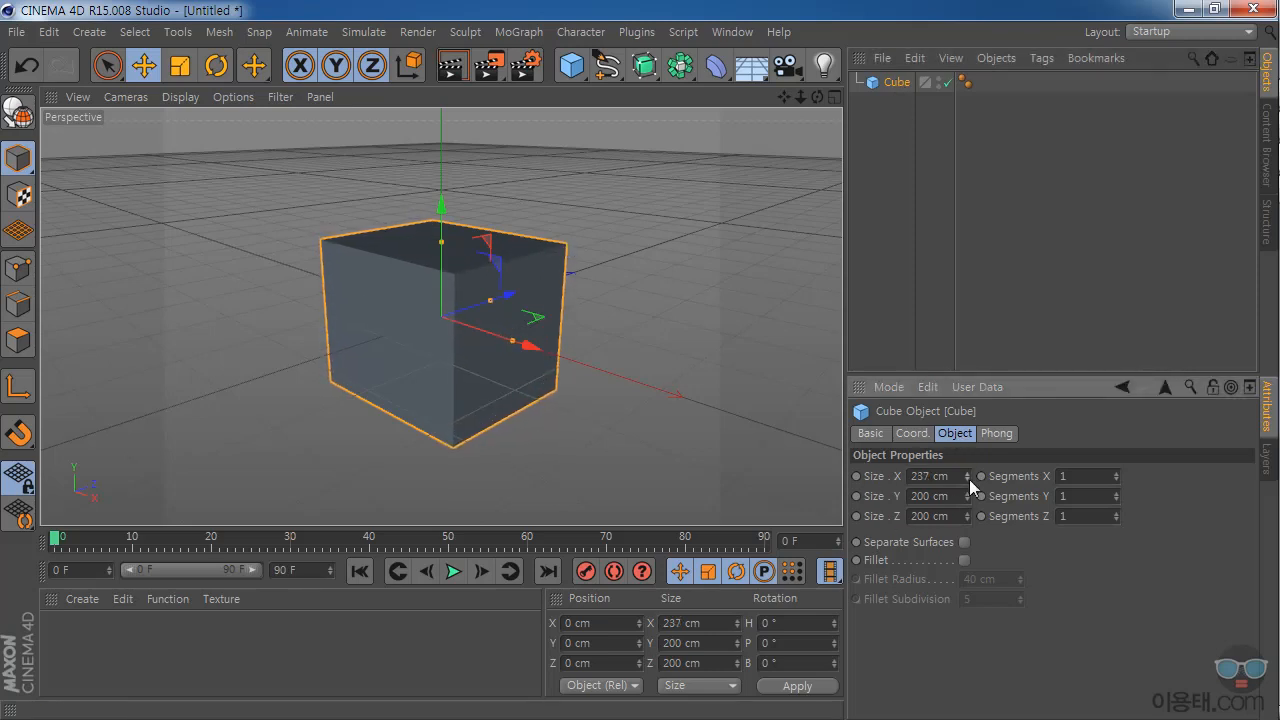
{"action": "key", "text": "ctrl+z"}
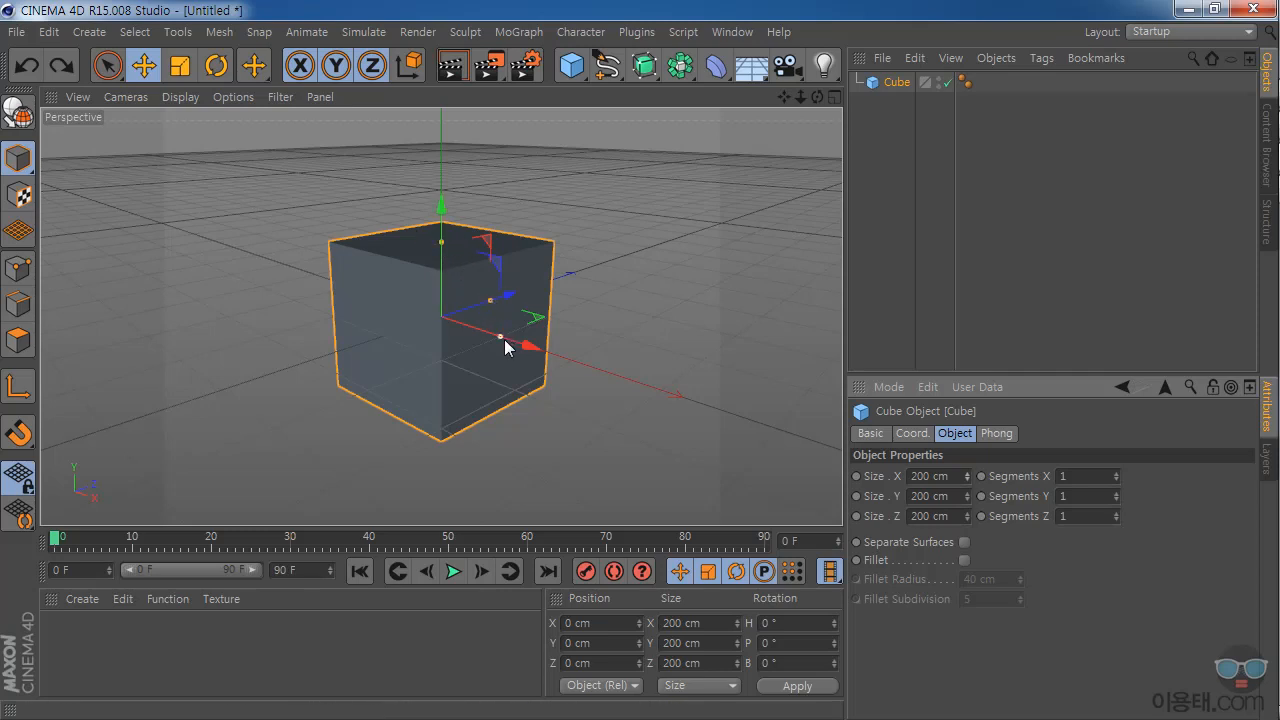
Resize the cube with its handles to about 243 cm in X, 159 cm in Y and 468 cm in Z.
{"action": "mouse_move", "coordinate": [799, 98]}
{"action": "left_mouse_down"}
{"action": "mouse_move", "coordinate": [789, 108]}
{"action": "mouse_move", "coordinate": [817, 99]}
{"action": "left_mouse_up"}
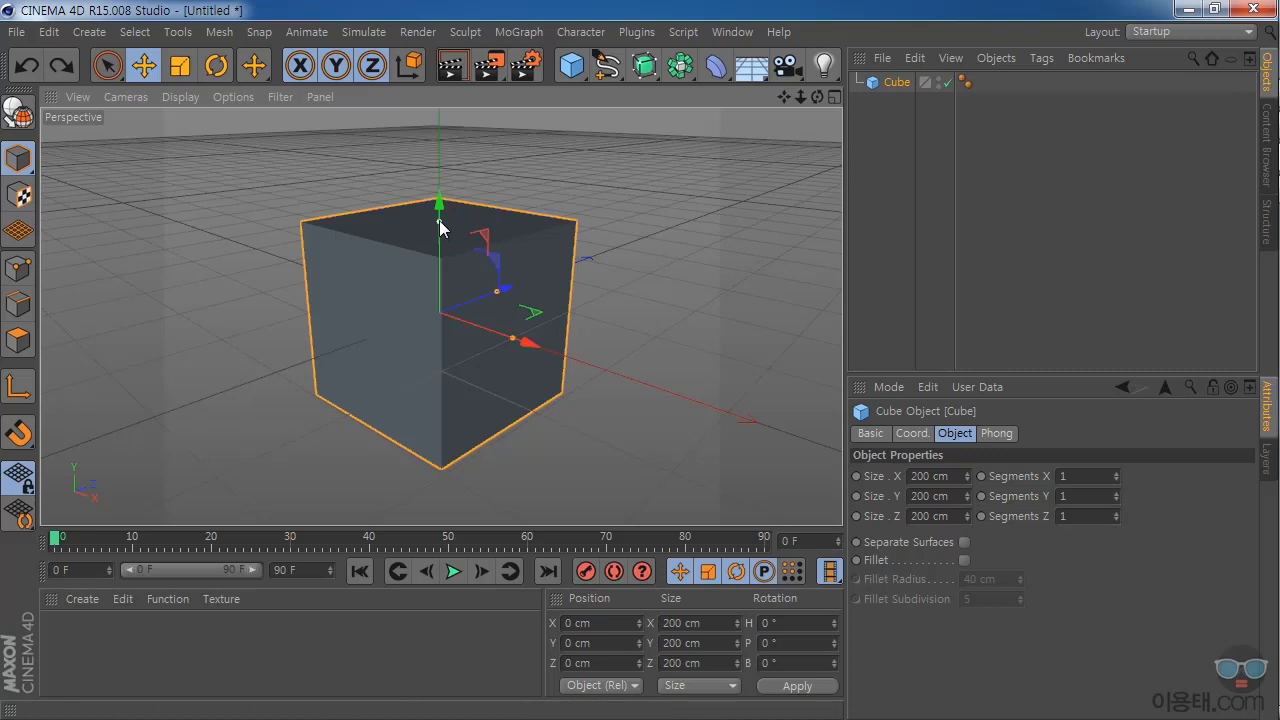
{"action": "mouse_move", "coordinate": [441, 228]}
{"action": "left_mouse_down"}
{"action": "mouse_move", "coordinate": [440, 206]}
{"action": "mouse_move", "coordinate": [444, 257]}
{"action": "mouse_move", "coordinate": [441, 198]}
{"action": "mouse_move", "coordinate": [444, 265]}
{"action": "mouse_move", "coordinate": [451, 194]}
{"action": "mouse_move", "coordinate": [452, 232]}
{"action": "left_mouse_up"}
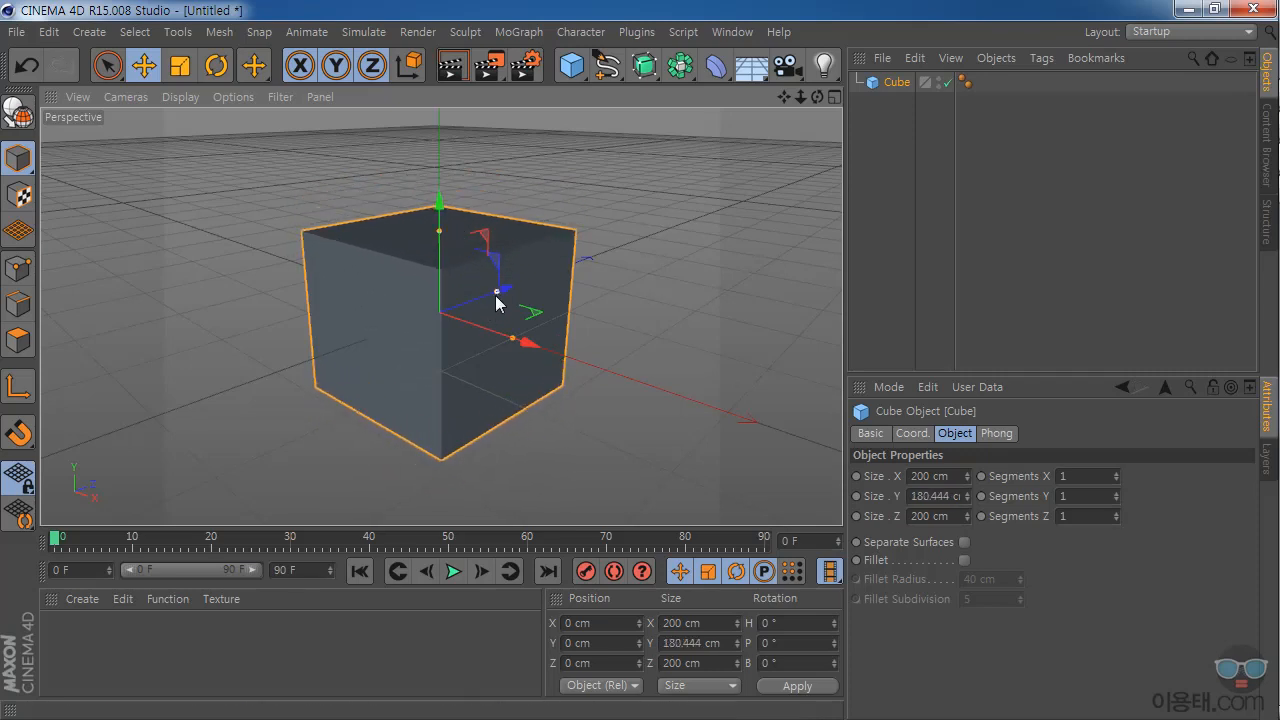
{"action": "left_click_drag", "start_coordinate": [496, 293], "coordinate": [559, 271]}
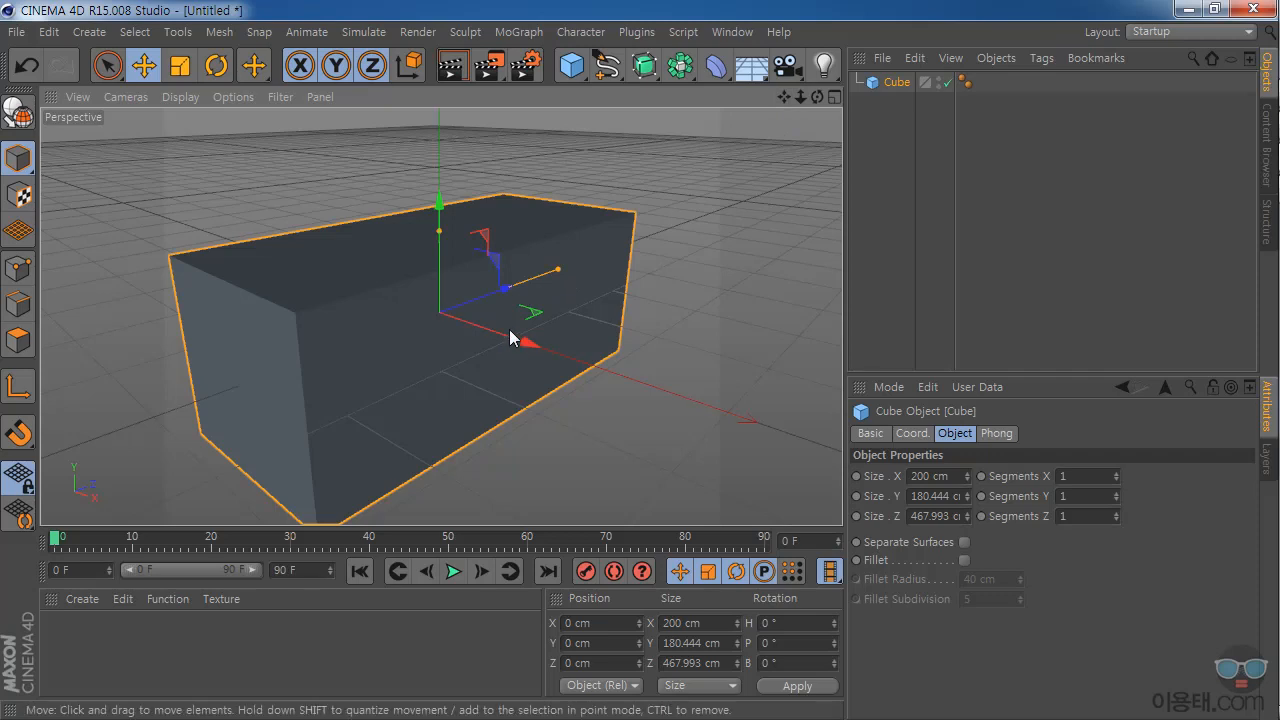
{"action": "left_click_drag", "start_coordinate": [511, 338], "coordinate": [527, 371]}
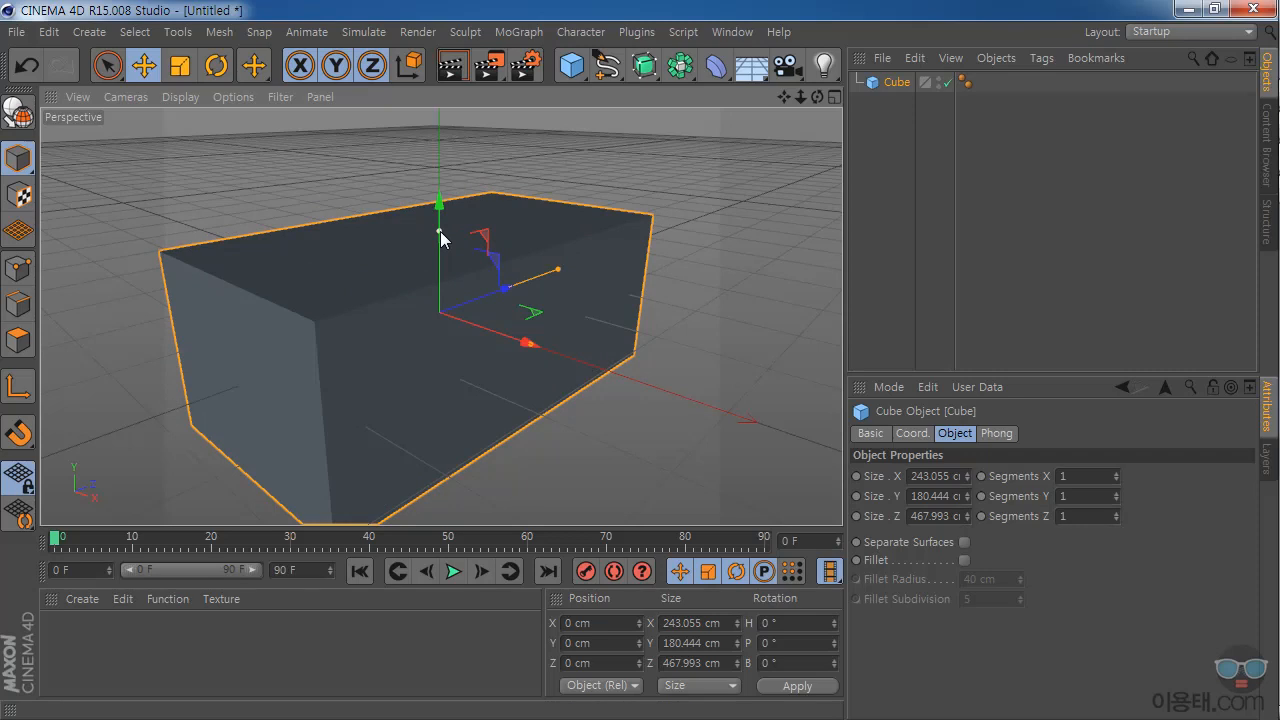
{"action": "mouse_move", "coordinate": [440, 237]}
{"action": "left_mouse_down"}
{"action": "mouse_move", "coordinate": [443, 251]}
{"action": "mouse_move", "coordinate": [443, 180]}
{"action": "mouse_move", "coordinate": [440, 241]}
{"action": "left_mouse_up"}
Add a sphere primitive and move it out of the cube along Z to about -340 cm.
{"action": "mouse_move", "coordinate": [817, 97]}
{"action": "left_mouse_down"}
{"action": "mouse_move", "coordinate": [772, 97]}
{"action": "mouse_move", "coordinate": [820, 78]}
{"action": "left_mouse_up"}
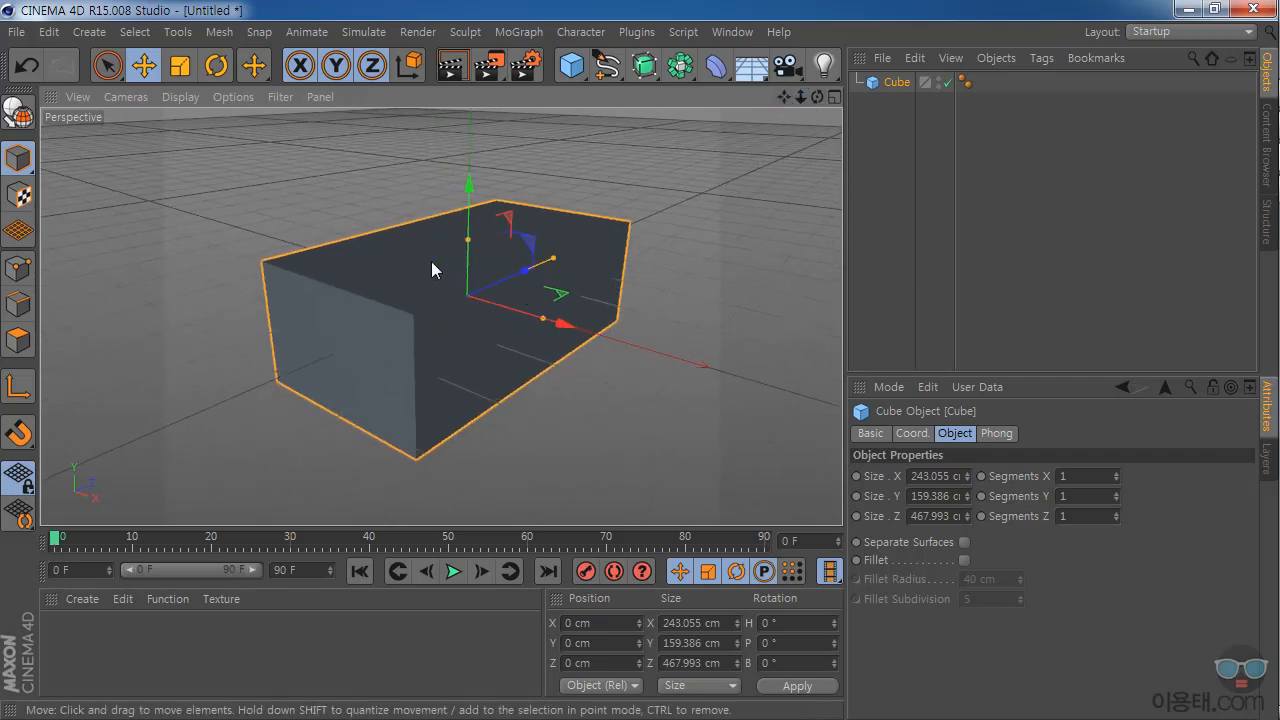
{"action": "left_click_drag", "start_coordinate": [571, 68], "coordinate": [774, 120]}
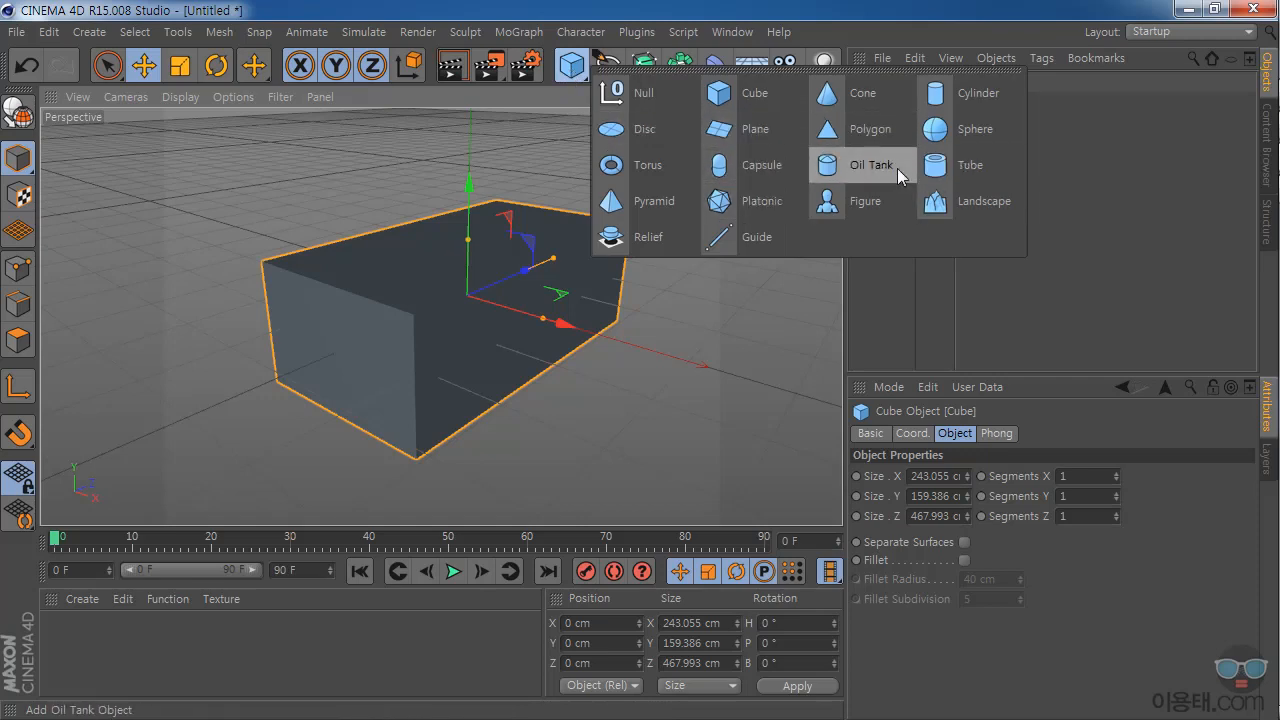
{"action": "left_click", "coordinate": [972, 134]}
{"action": "left_click_drag", "start_coordinate": [528, 271], "coordinate": [269, 376]}
Shrink the sphere to a radius of about 57.5 cm and shift it along Z to about -409 cm.
{"action": "left_click_drag", "start_coordinate": [785, 98], "coordinate": [808, 45]}
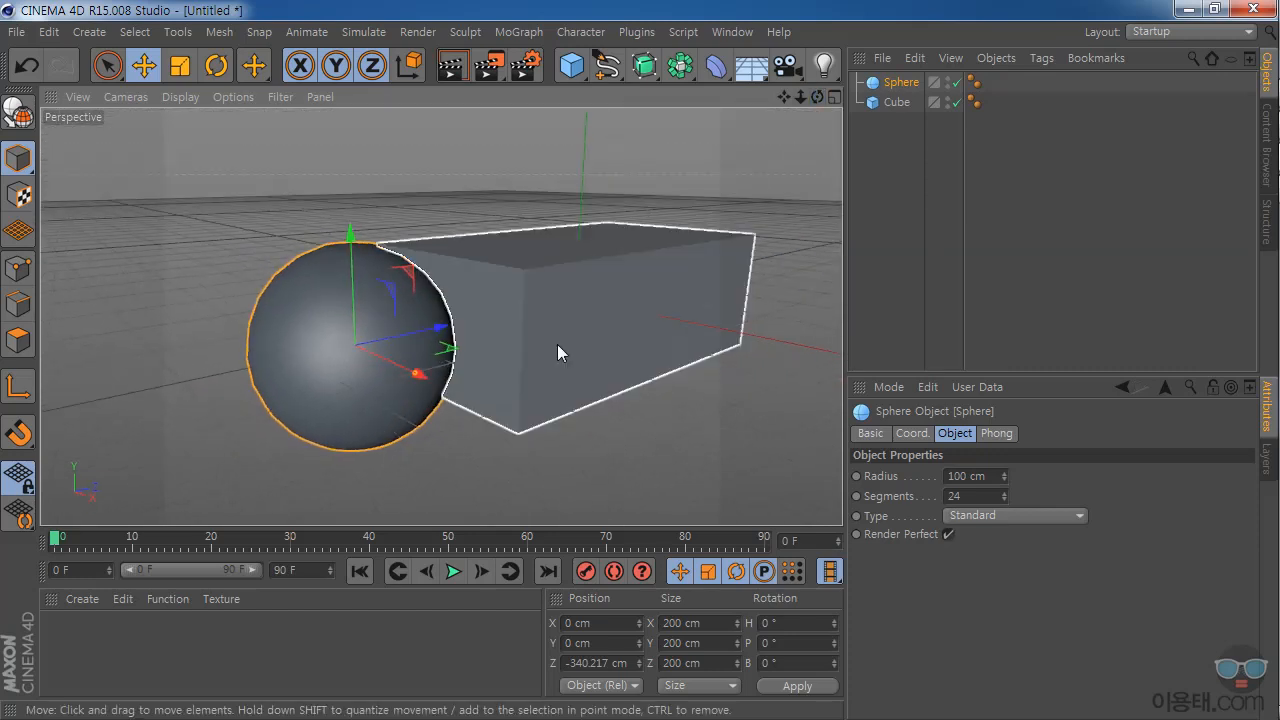
{"action": "left_click_drag", "start_coordinate": [417, 375], "coordinate": [379, 342]}
{"action": "left_click_drag", "start_coordinate": [577, 70], "coordinate": [663, 140]}
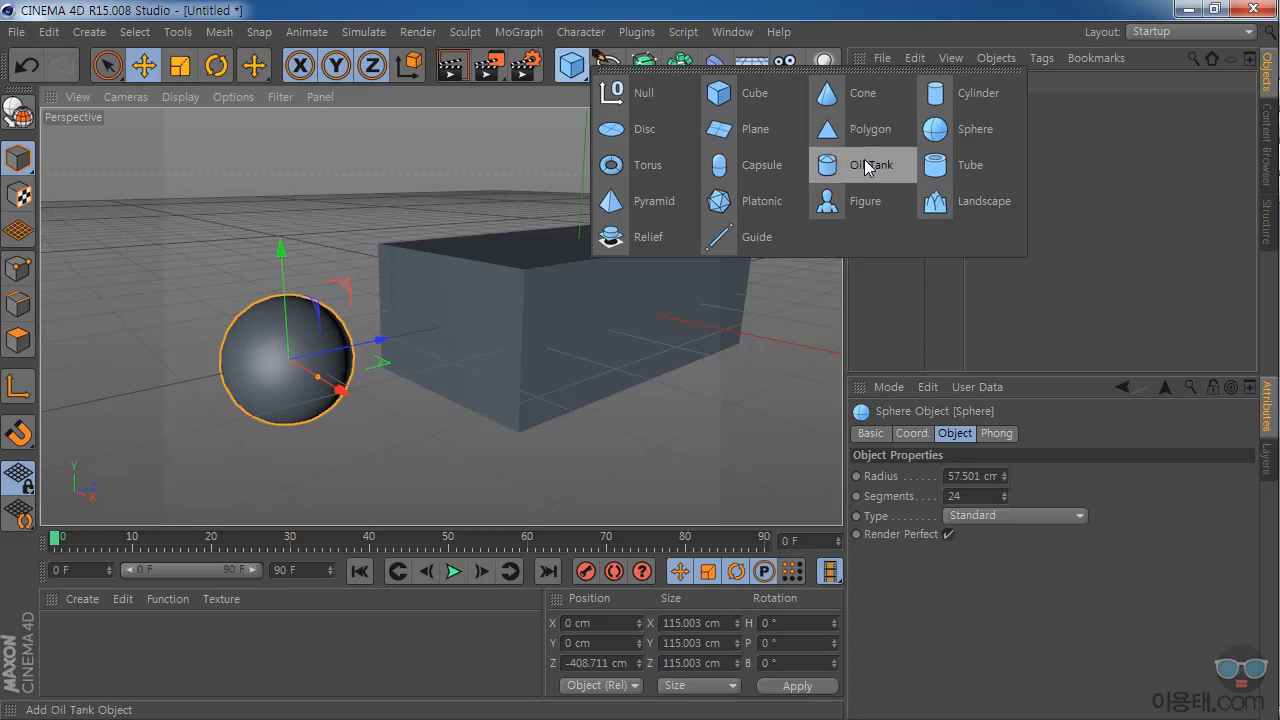
{"action": "left_click", "coordinate": [877, 298]}
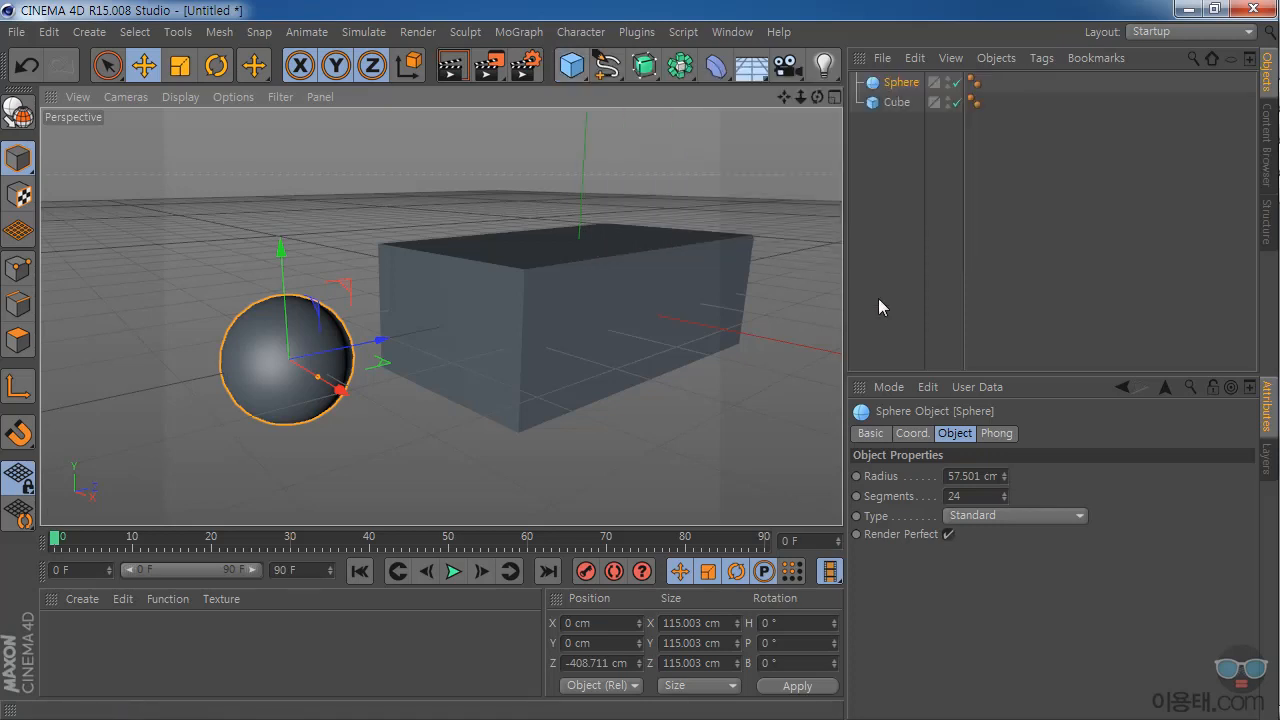
Select the cube and set the viewport display to Gouraud Shading (Lines).
{"action": "left_click", "coordinate": [899, 102]}
{"action": "left_click_drag", "start_coordinate": [817, 97], "coordinate": [750, 101]}
{"action": "left_click", "coordinate": [180, 97]}
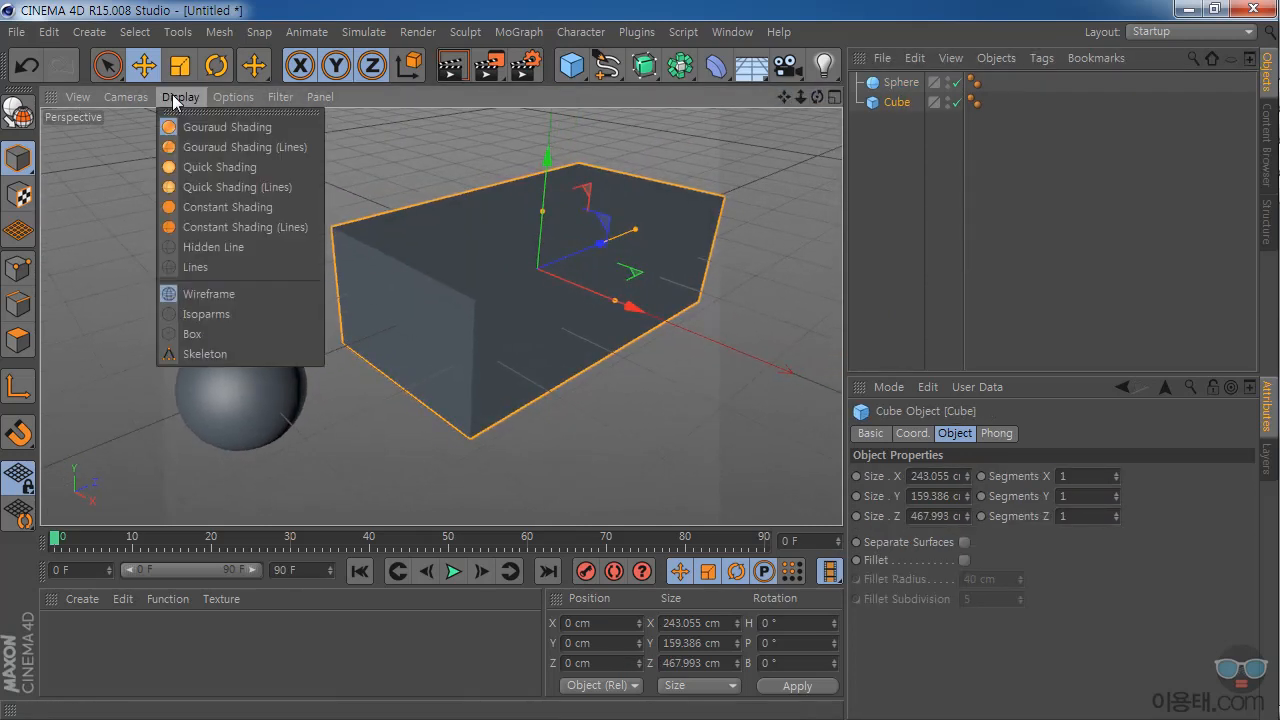
{"action": "left_click", "coordinate": [241, 147]}
{"action": "left_click_drag", "start_coordinate": [777, 97], "coordinate": [786, 149]}
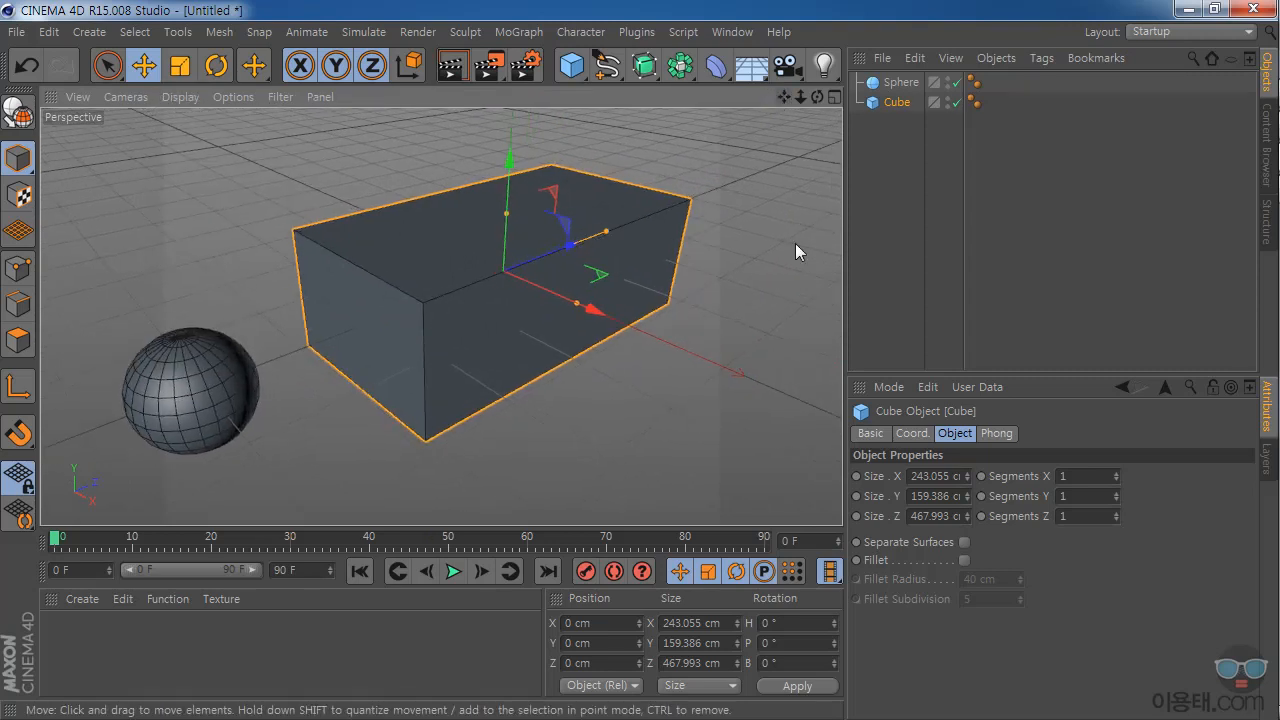
Set the cube's X, Y and Z segments to 10 each.
{"action": "mouse_move", "coordinate": [1116, 476]}
{"action": "left_mouse_down"}
{"action": "mouse_move", "coordinate": [1116, 462]}
{"action": "mouse_move", "coordinate": [1116, 486]}
{"action": "left_mouse_up"}
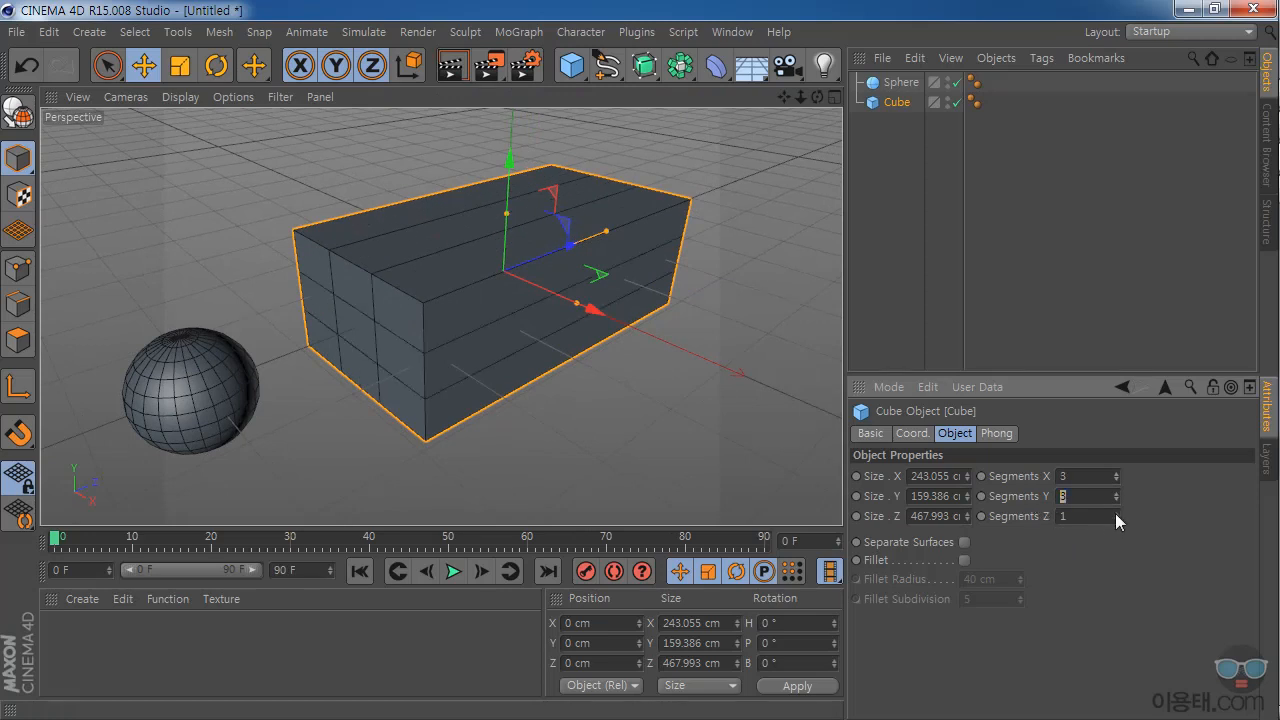
{"action": "type", "text": "10"}
{"action": "key", "text": "Return"}
{"action": "type", "text": "100"}
{"action": "left_click_drag", "start_coordinate": [1089, 519], "coordinate": [1041, 515]}
{"action": "left_click_drag", "start_coordinate": [1095, 481], "coordinate": [1030, 477]}
{"action": "type", "text": "10"}
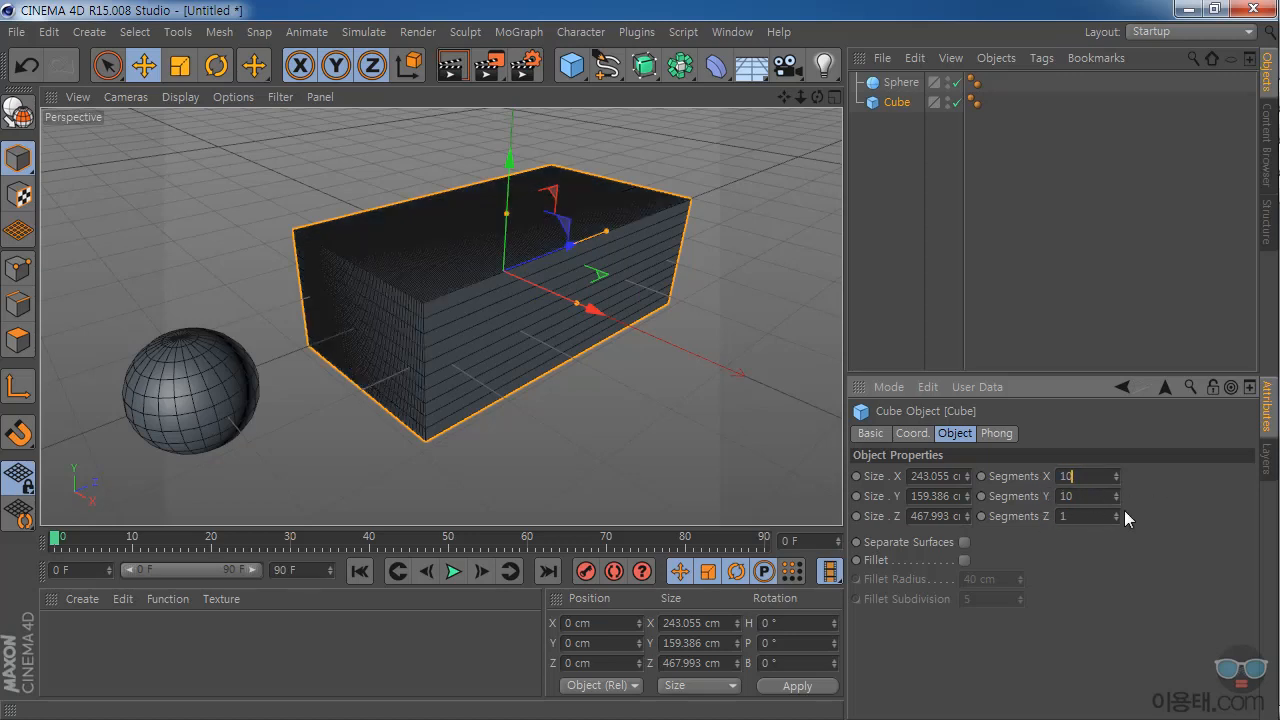
{"action": "left_click_drag", "start_coordinate": [1093, 517], "coordinate": [1037, 518]}
{"action": "type", "text": "10"}
{"action": "key", "text": "Return"}
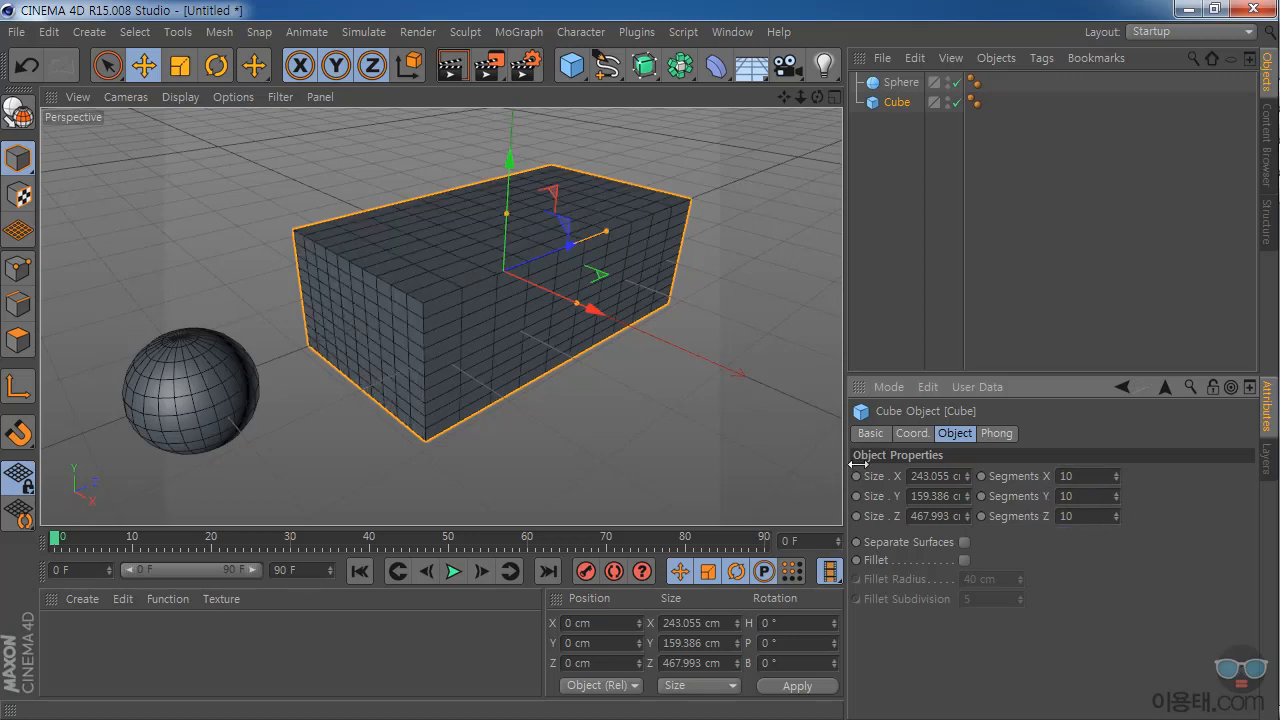
Enable Fillet on the cube and set the fillet radius to 20 cm.
{"action": "scroll", "coordinate": [468, 286], "scroll_direction": "up", "scroll_amount": 2}
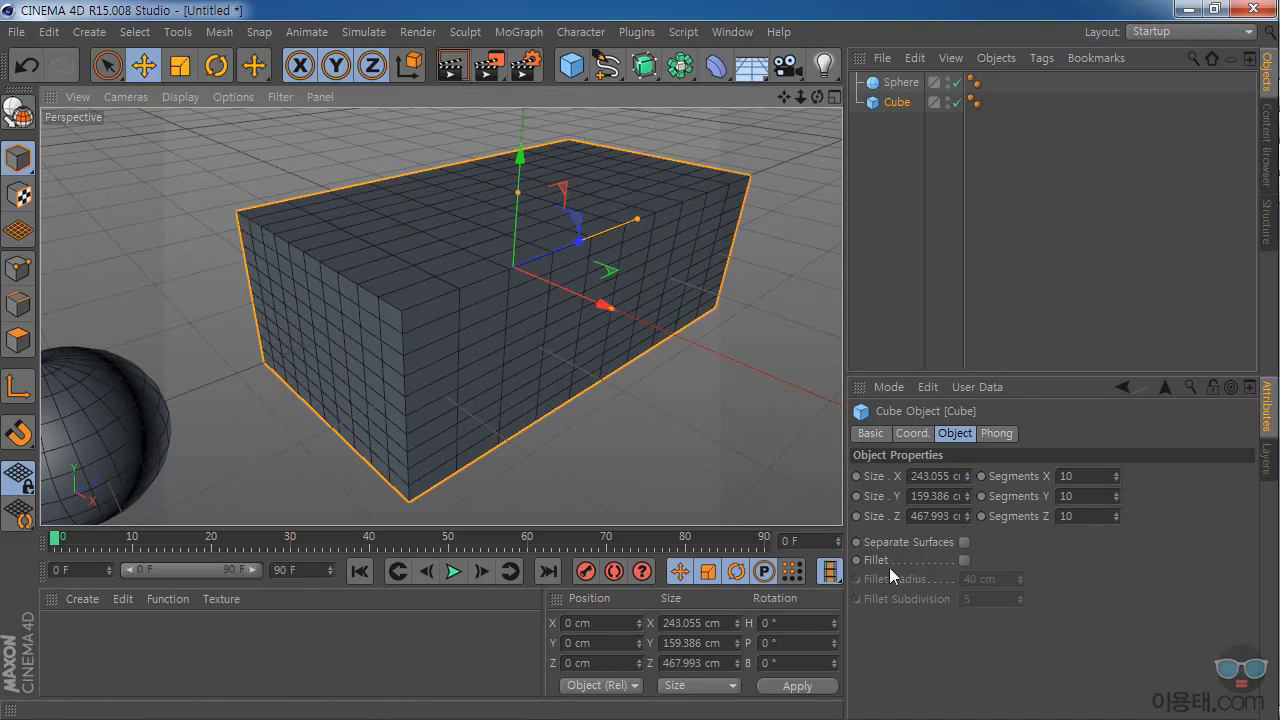
{"action": "left_click", "coordinate": [965, 560]}
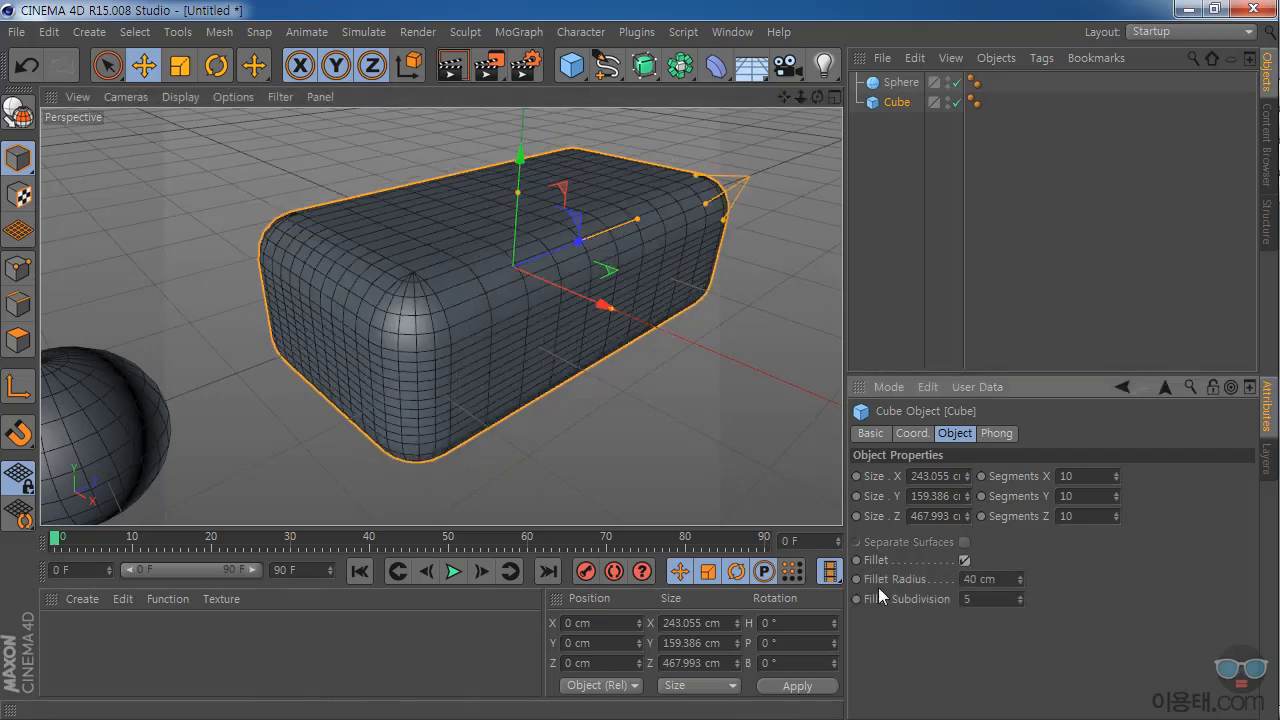
{"action": "double_click", "coordinate": [970, 579]}
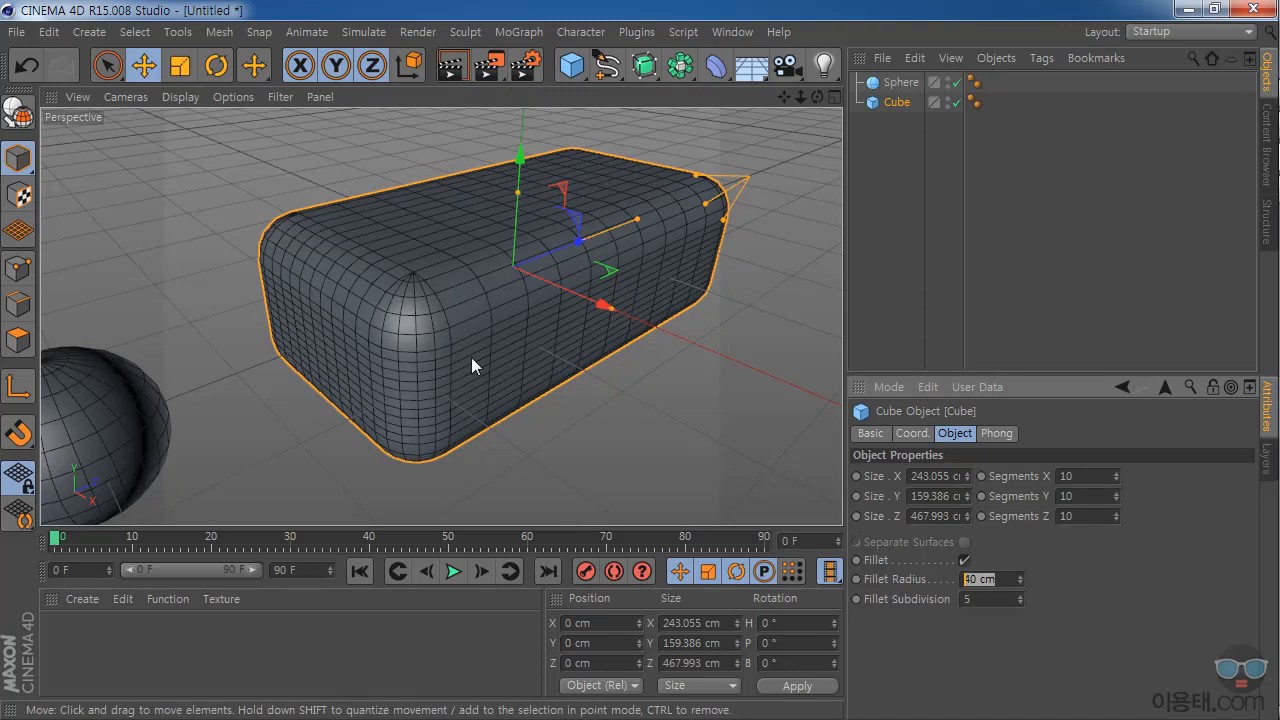
{"action": "type", "text": "20"}
{"action": "key", "text": "Return"}
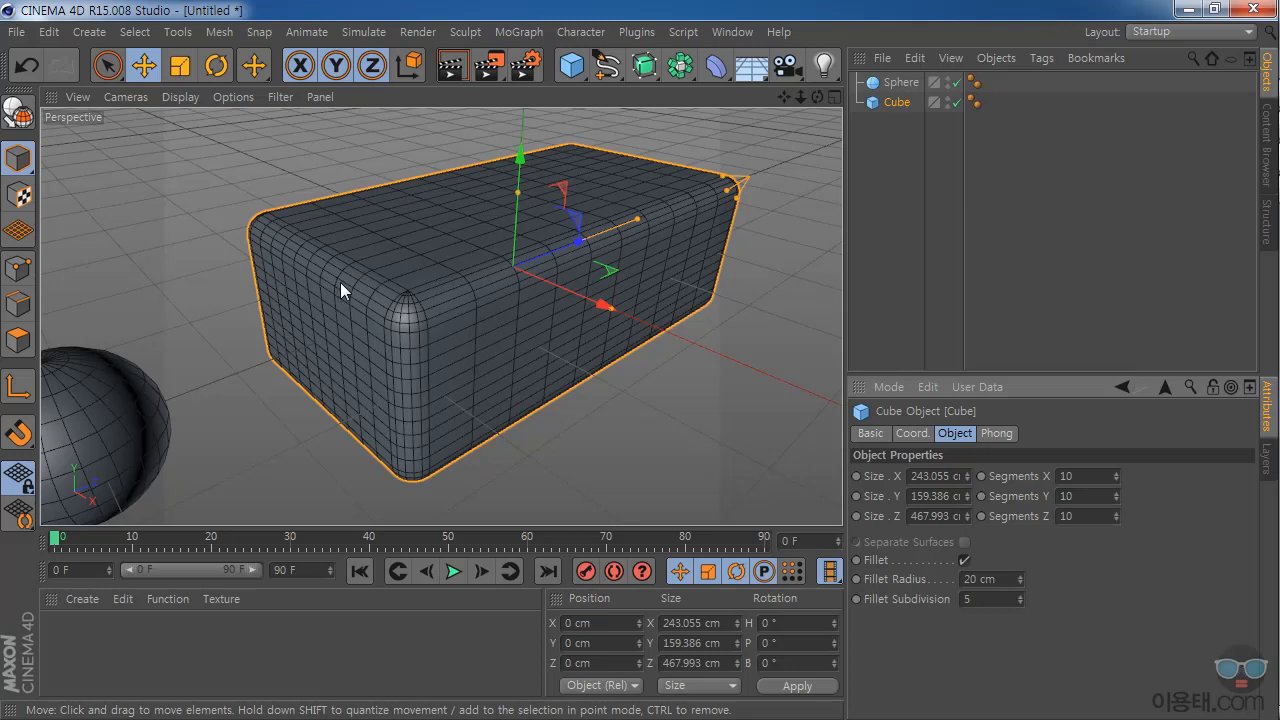
Try a fillet subdivision of 9 and 7 on the cube's rounded edges, and disable Fillet.
{"action": "left_click", "coordinate": [1020, 595]}
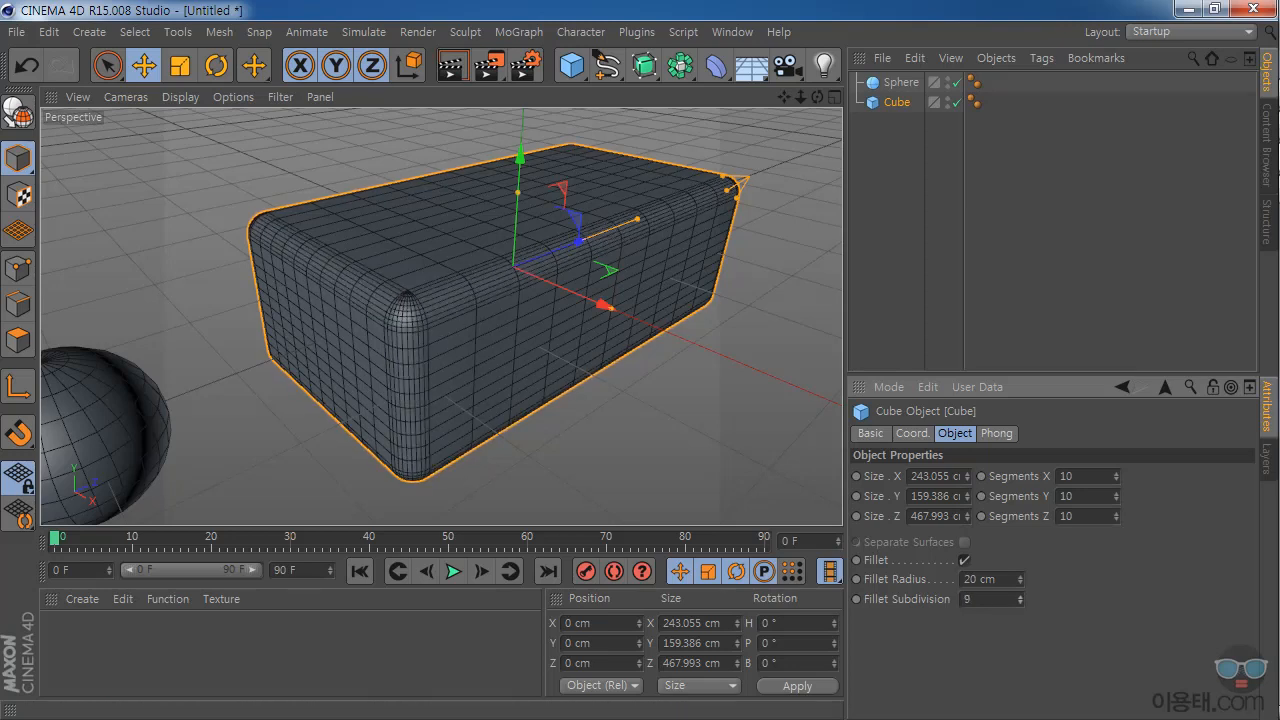
{"action": "left_click_drag", "start_coordinate": [1020, 597], "coordinate": [1020, 592]}
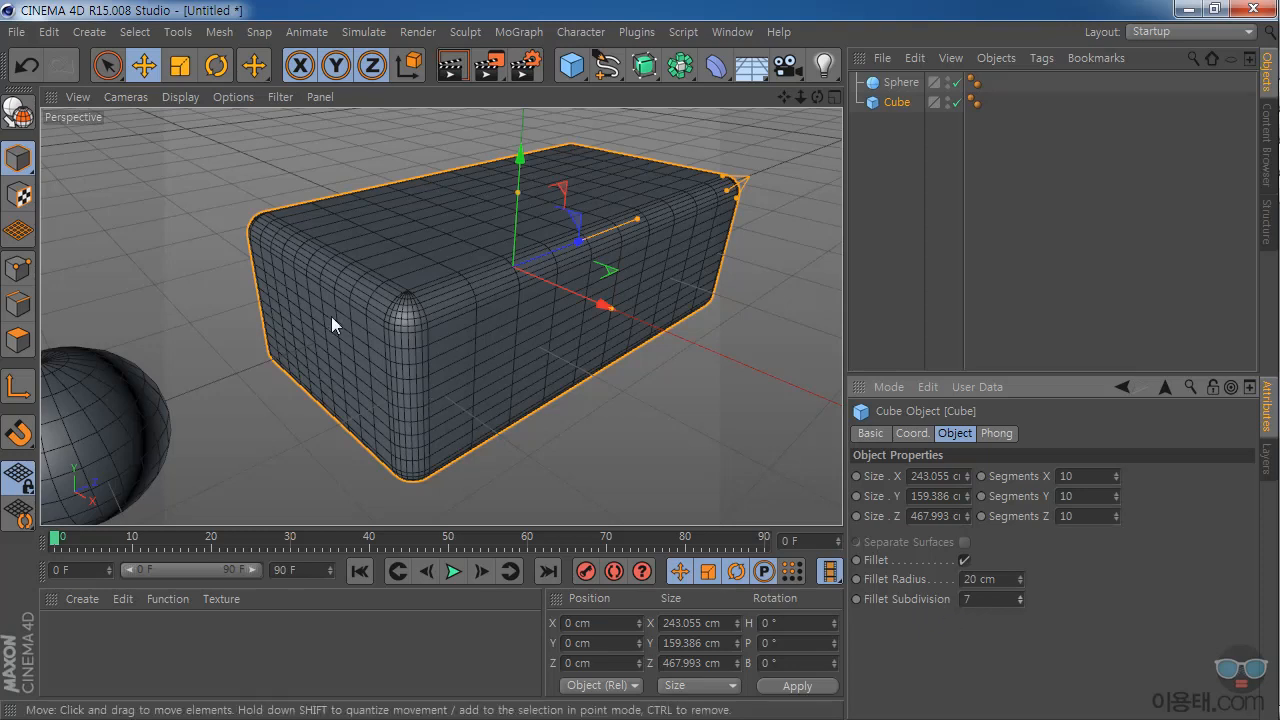
{"action": "scroll", "coordinate": [387, 279], "scroll_direction": "up", "scroll_amount": 2}
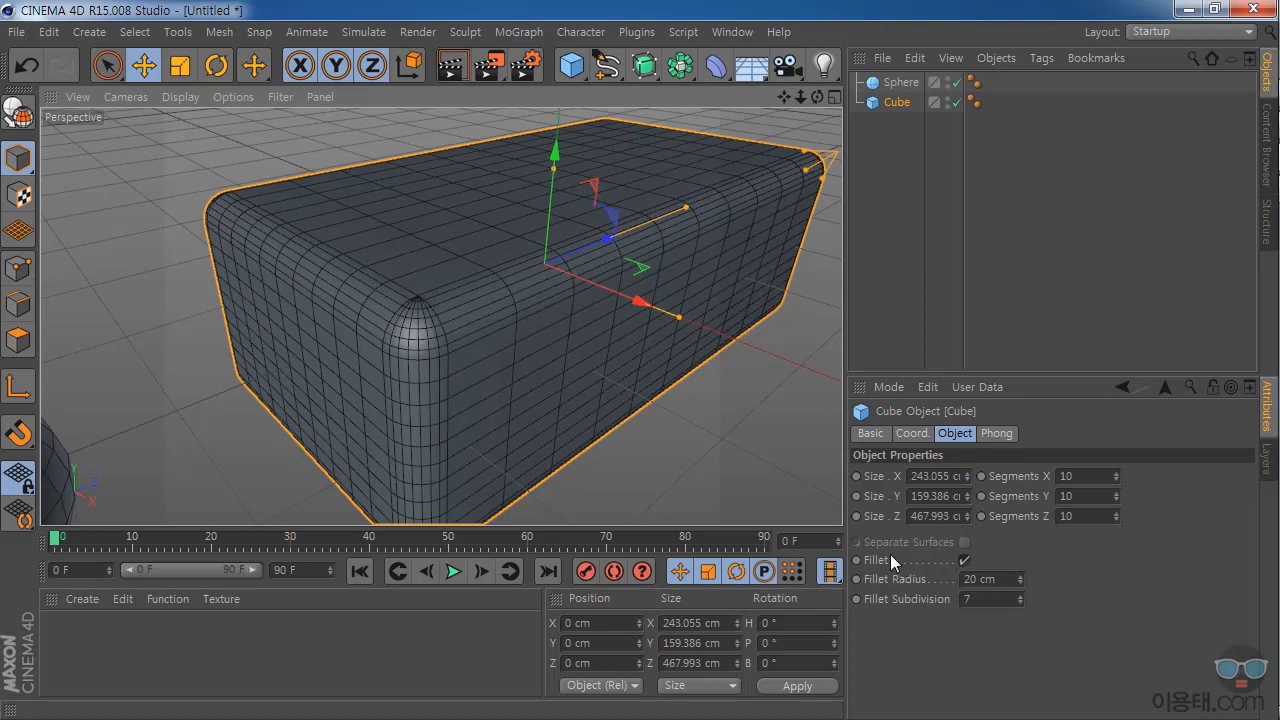
{"action": "left_click", "coordinate": [964, 560]}
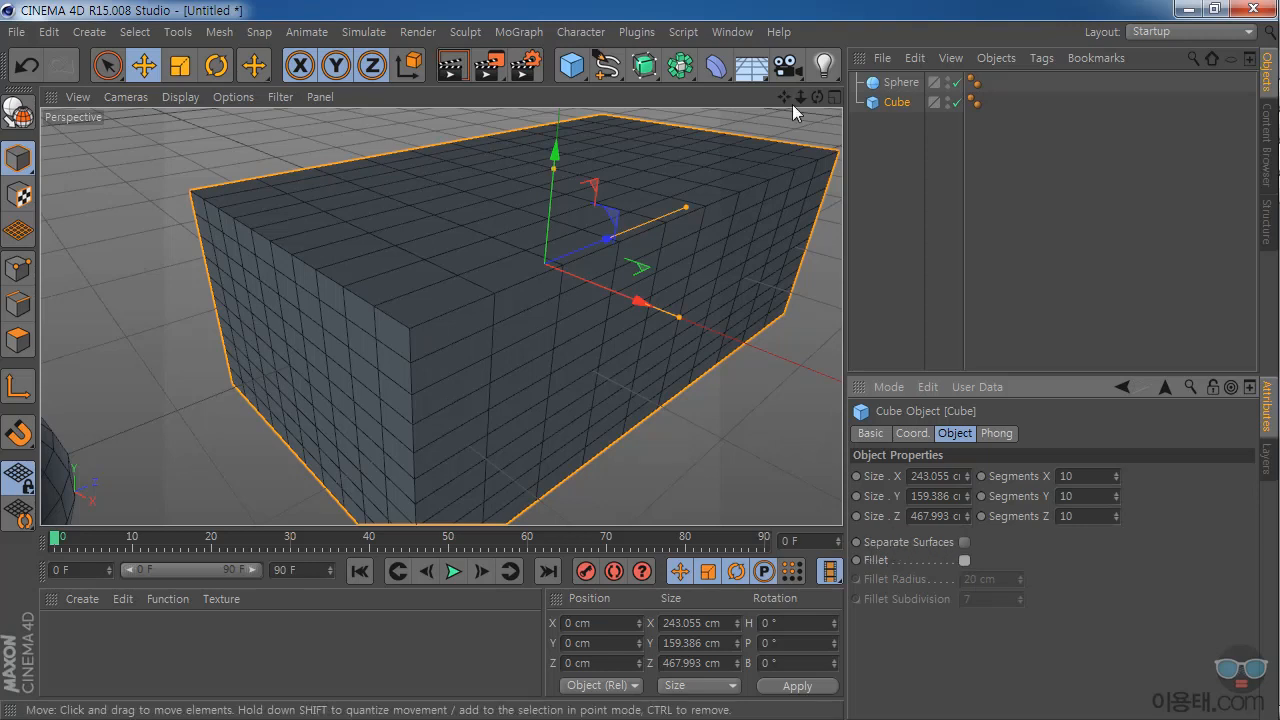
{"action": "left_click_drag", "start_coordinate": [801, 97], "coordinate": [833, 105]}
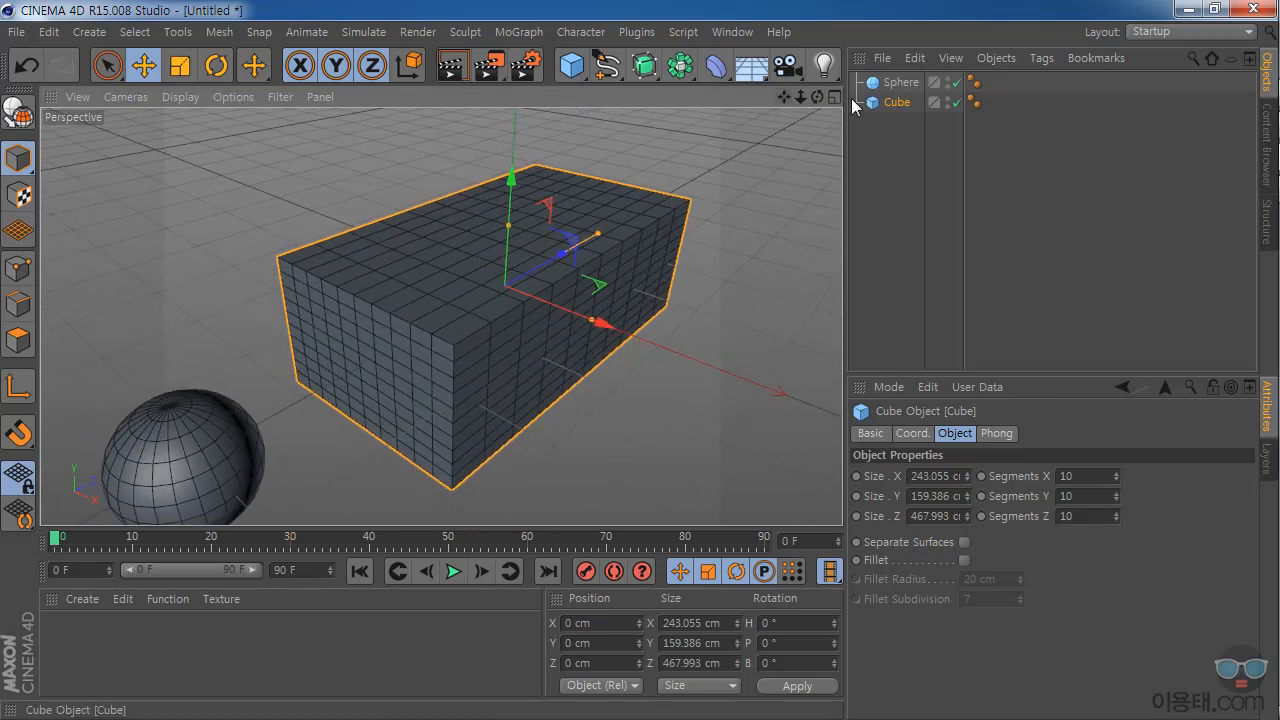
Switch to polygon mode on a trial editable conversion of the cube, and undo that conversion.
{"action": "left_click", "coordinate": [18, 112]}
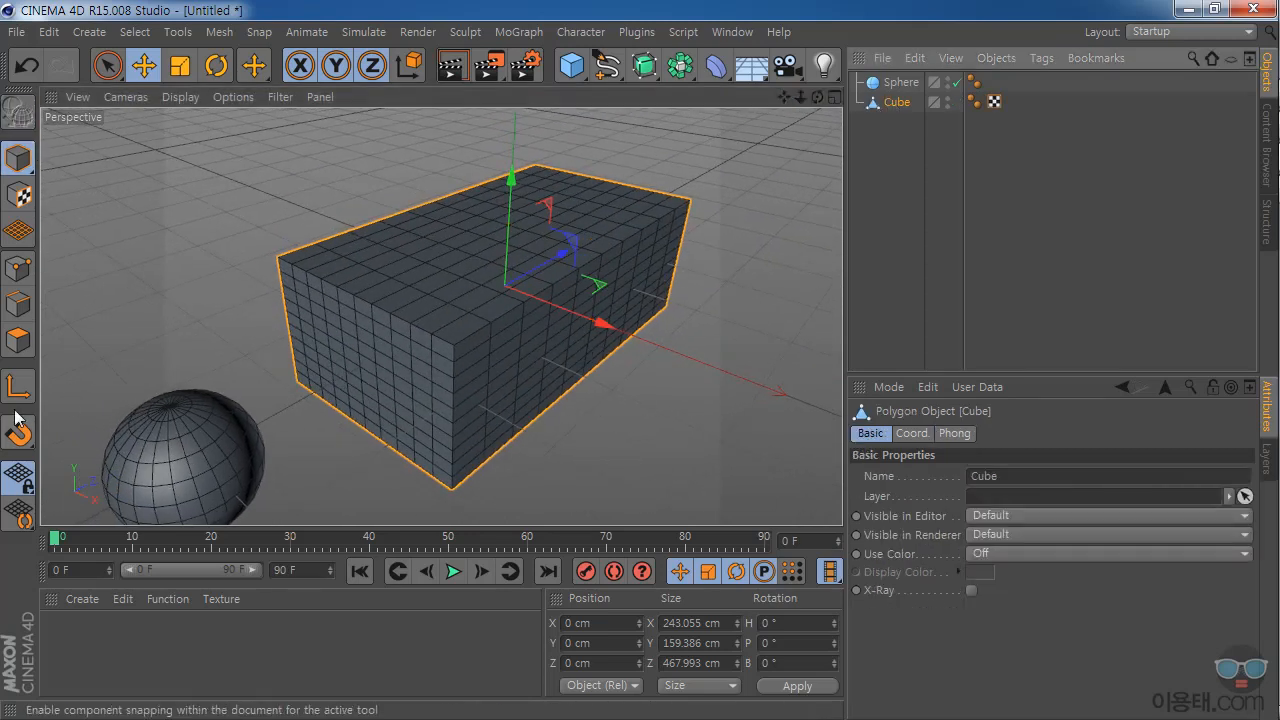
{"action": "left_click", "coordinate": [18, 340]}
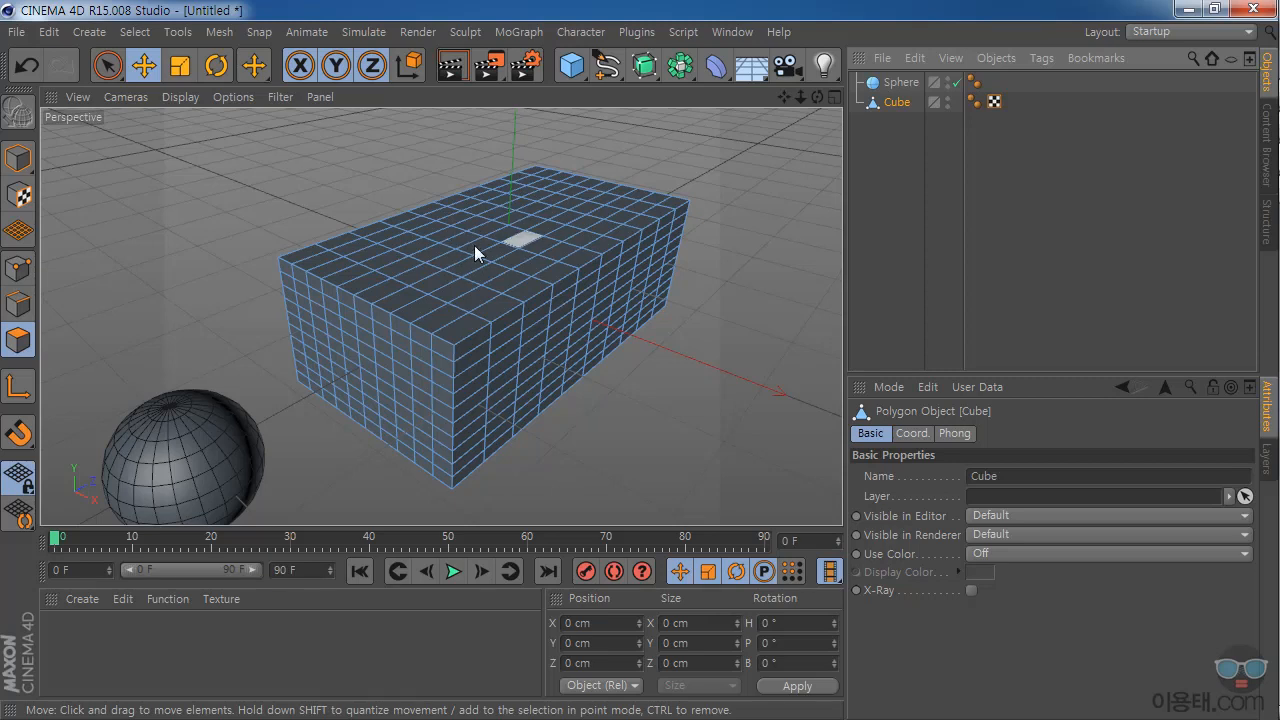
{"action": "left_click", "coordinate": [27, 67]}
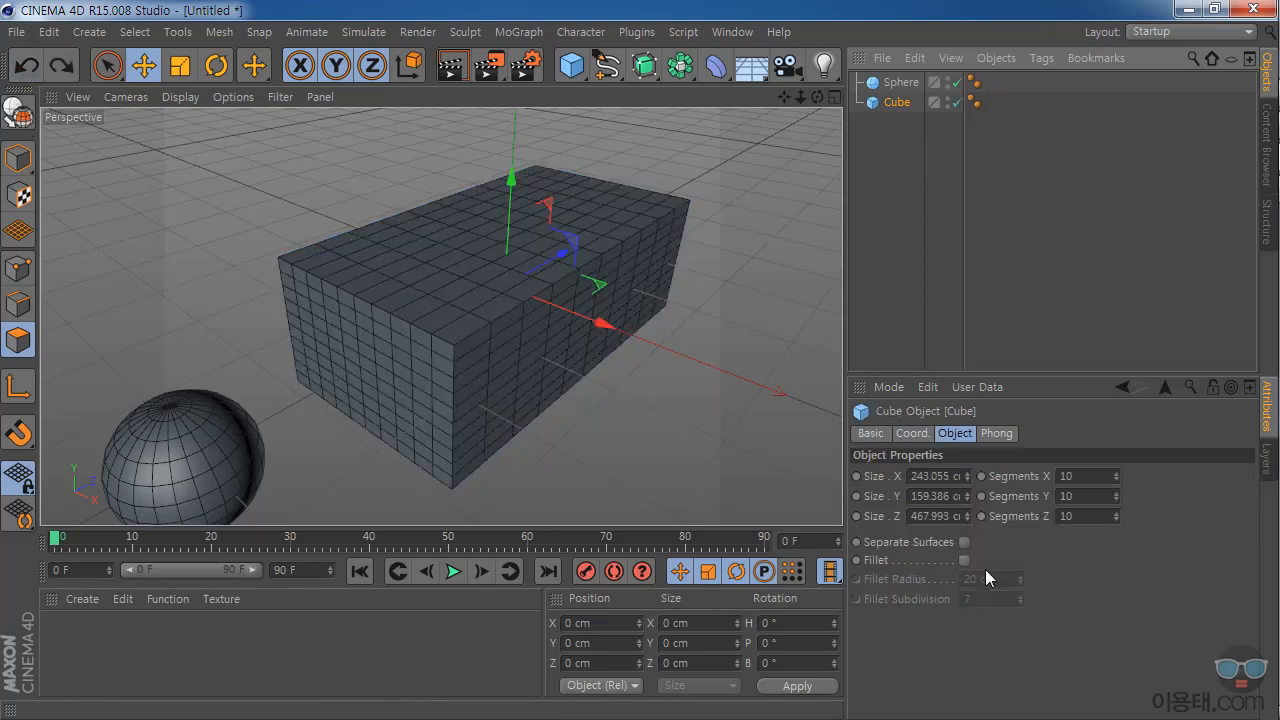
Set the cube's X, Y and Z segments to 1 each.
{"action": "left_click", "coordinate": [1030, 477]}
{"action": "type", "text": "1"}
{"action": "key", "text": "Tab"}
{"action": "type", "text": "1"}
{"action": "key", "text": "Tab"}
{"action": "type", "text": "1"}
{"action": "key", "text": "Return"}
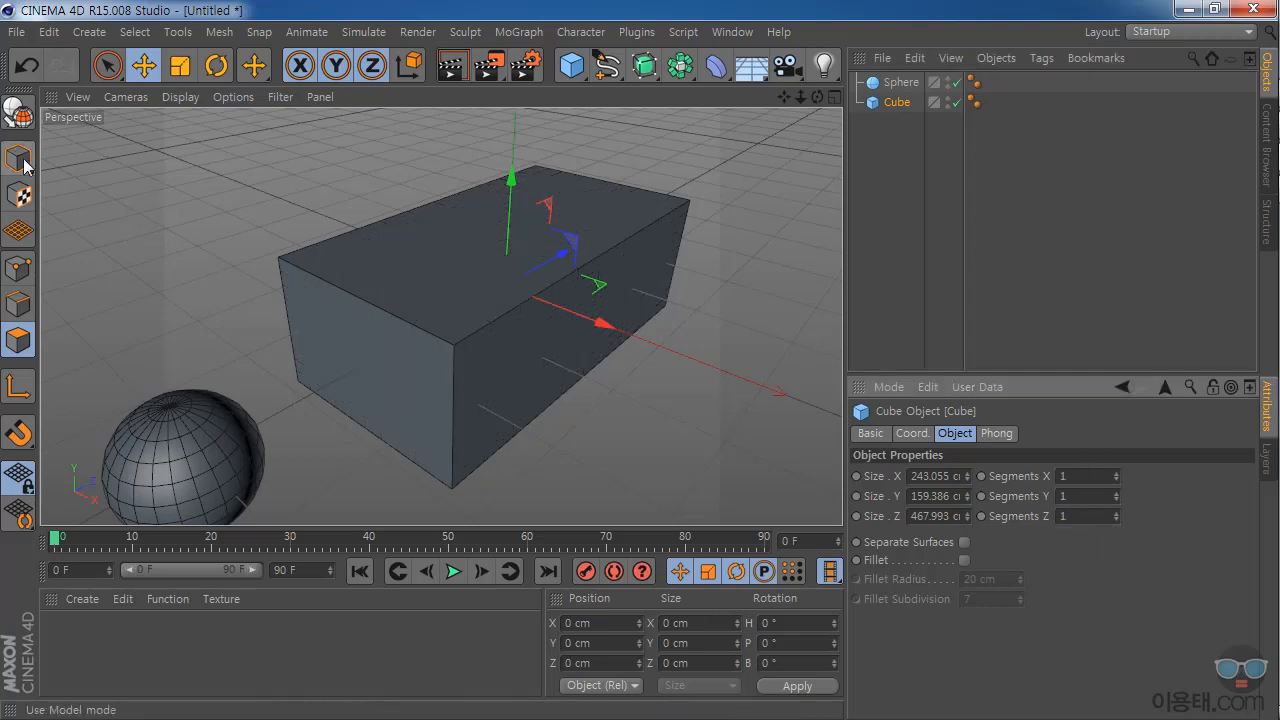
Make the cube an editable polygon object and select its top face.
{"action": "left_click", "coordinate": [18, 112]}
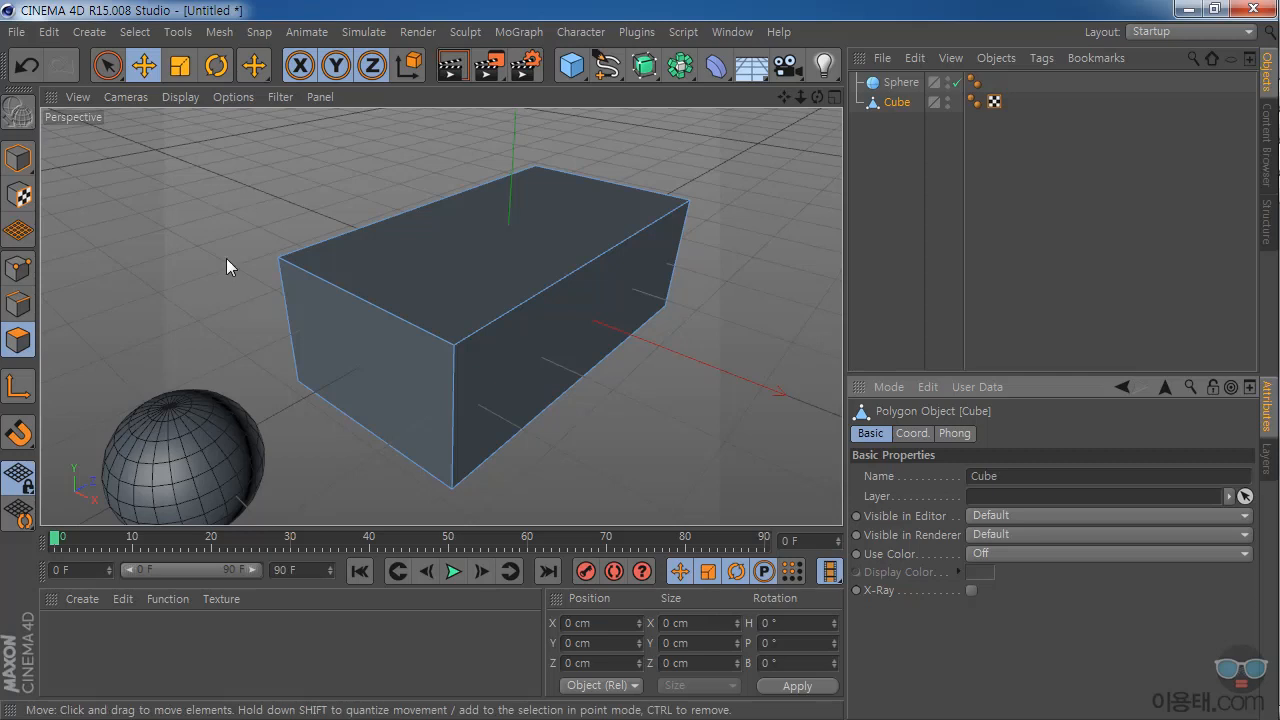
{"action": "left_click", "coordinate": [469, 256]}
Try raising the cube's top face to a Y position of about 123 cm, and undo the move.
{"action": "left_click_drag", "start_coordinate": [817, 97], "coordinate": [794, 60]}
{"action": "left_click_drag", "start_coordinate": [505, 196], "coordinate": [510, 165]}
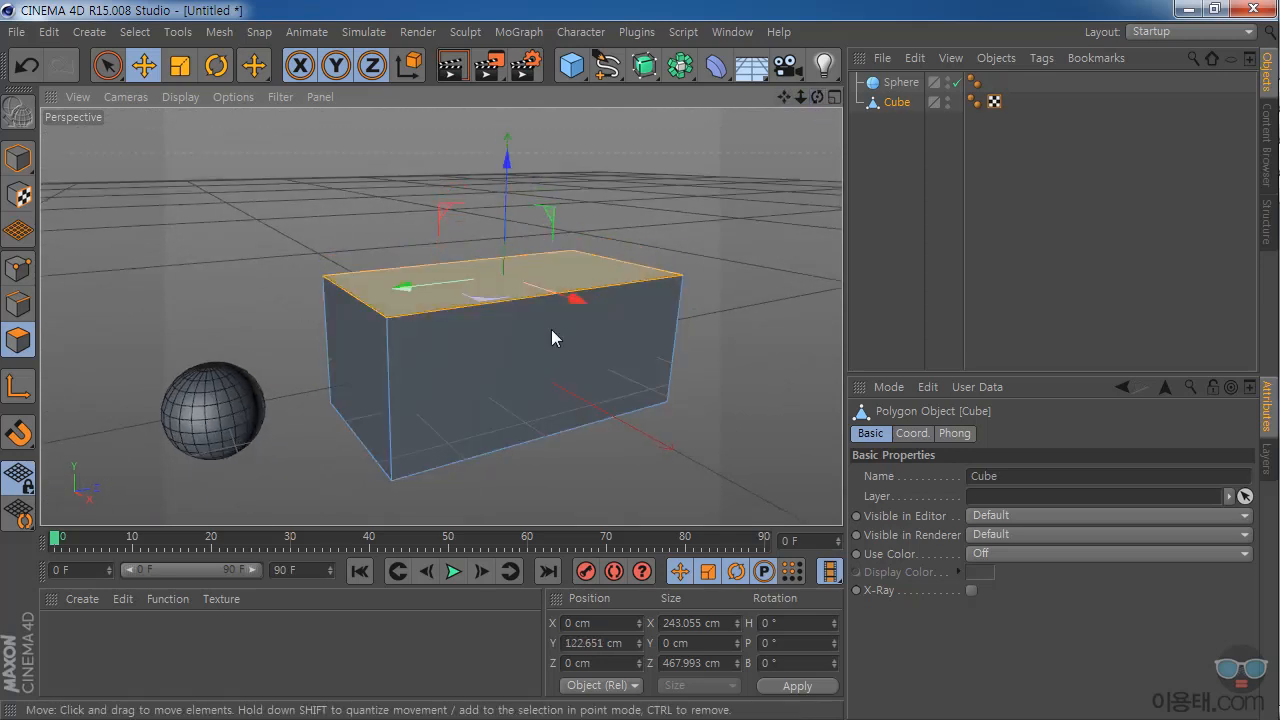
{"action": "key", "text": "ctrl+z"}
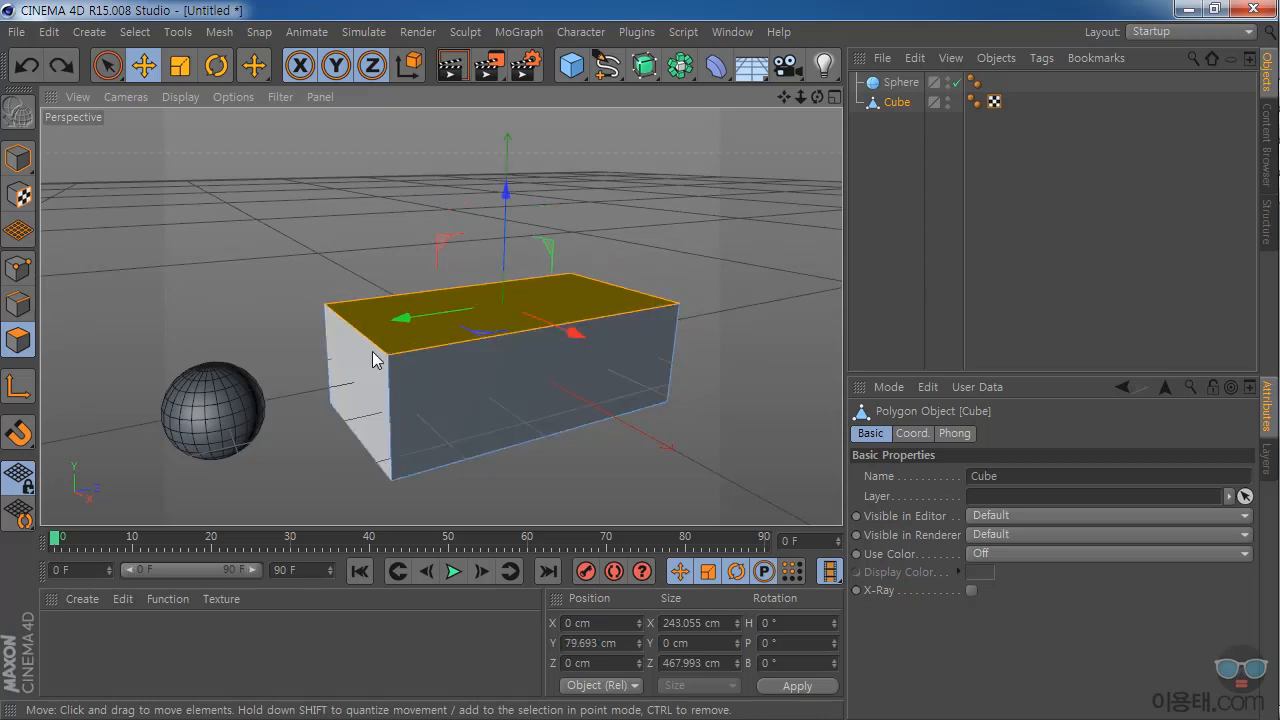
Undo the top face selection and the cube's editable conversion, and enable Separate Surfaces on the parametric cube.
{"action": "left_click", "coordinate": [25, 66]}
{"action": "left_click", "coordinate": [25, 66]}
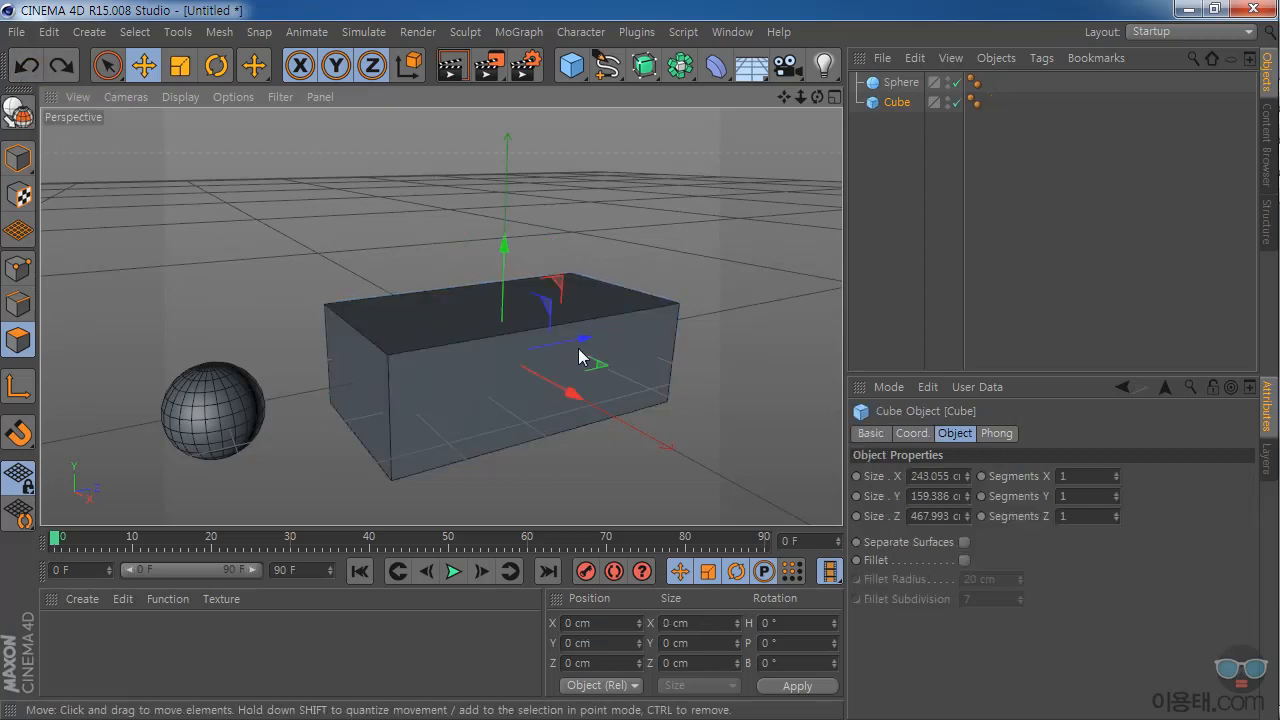
{"action": "left_click_drag", "start_coordinate": [817, 96], "coordinate": [824, 146]}
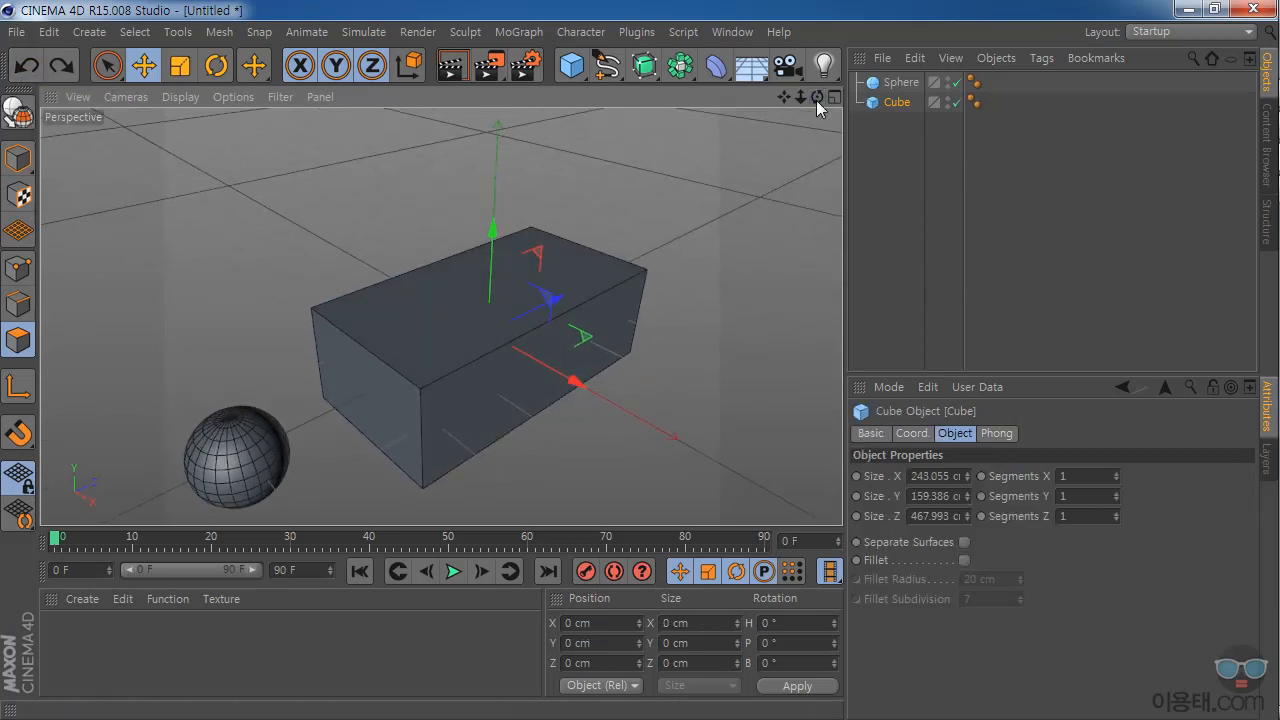
{"action": "left_click_drag", "start_coordinate": [782, 97], "coordinate": [855, 116]}
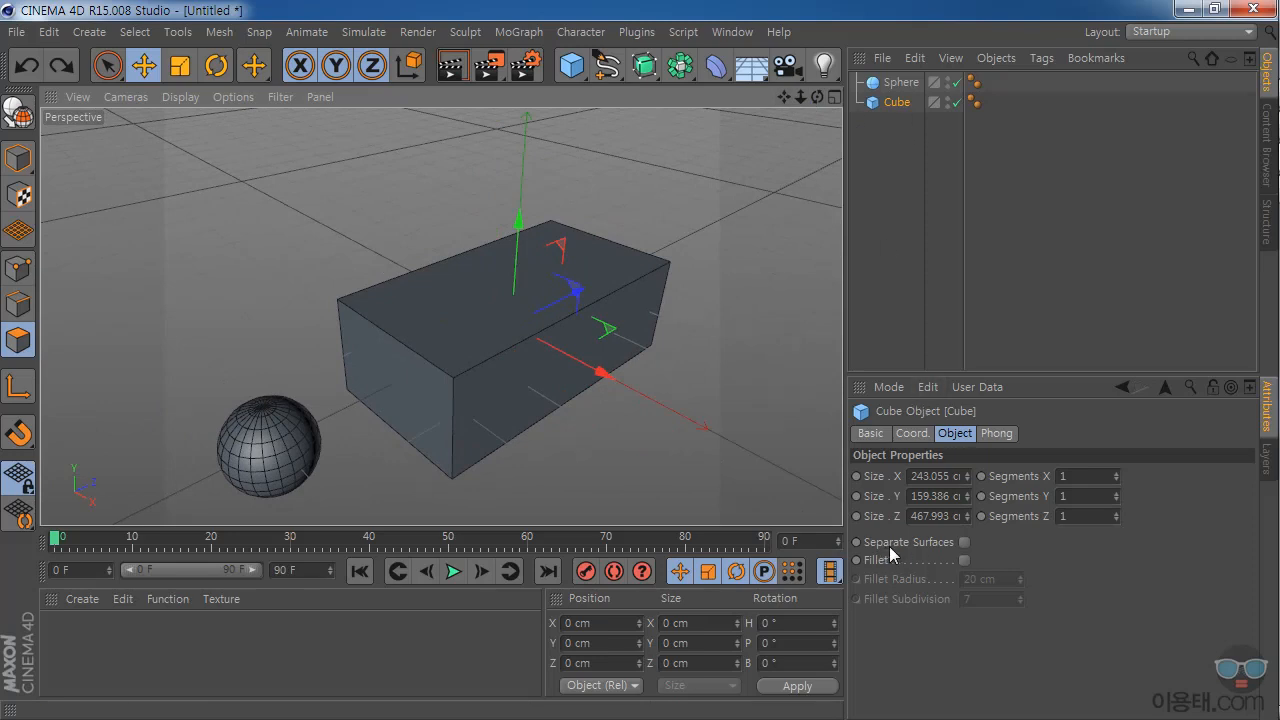
{"action": "left_click", "coordinate": [965, 541]}
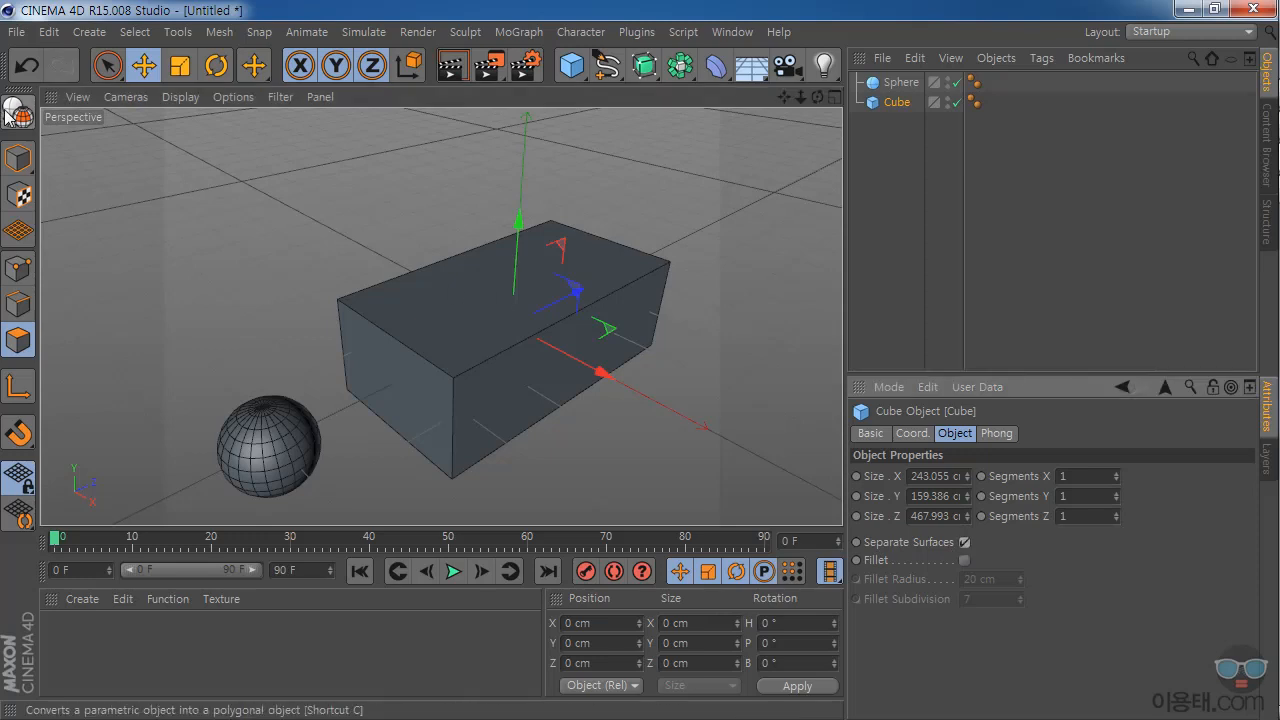
Make the cube editable with separate surfaces and expand its group to select the individual face objects.
{"action": "left_click", "coordinate": [22, 117]}
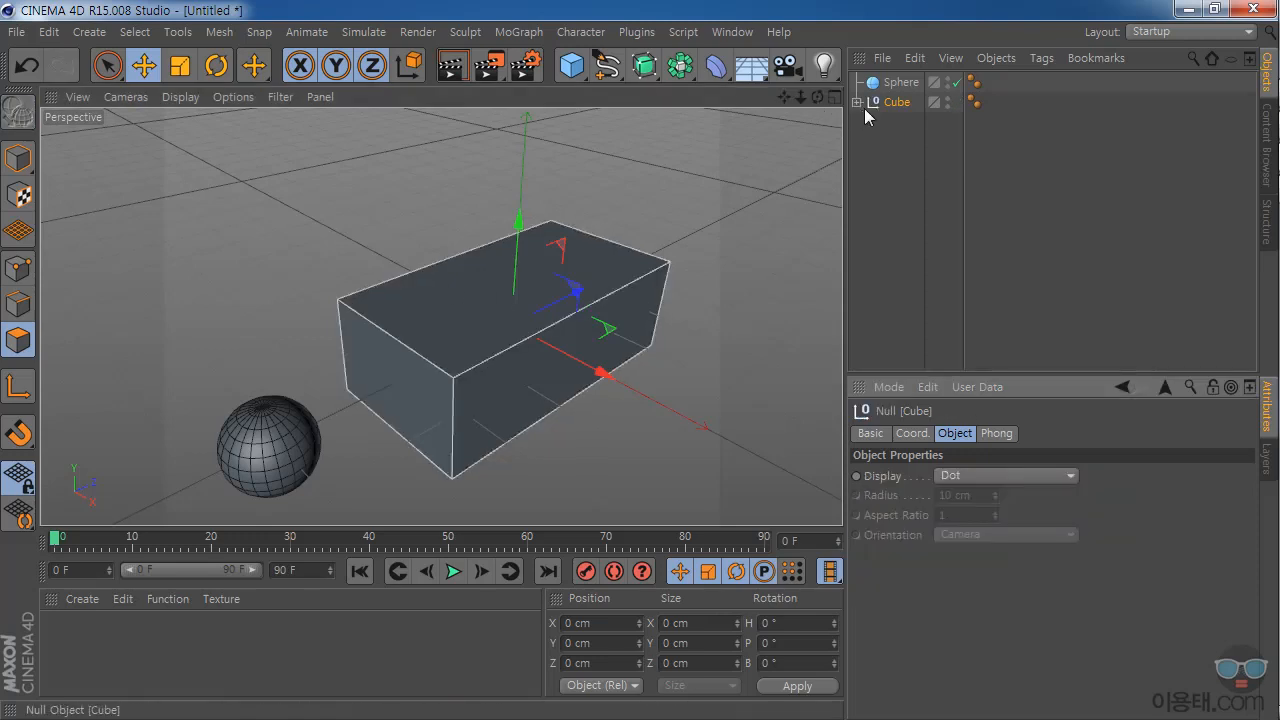
{"action": "left_click", "coordinate": [857, 103]}
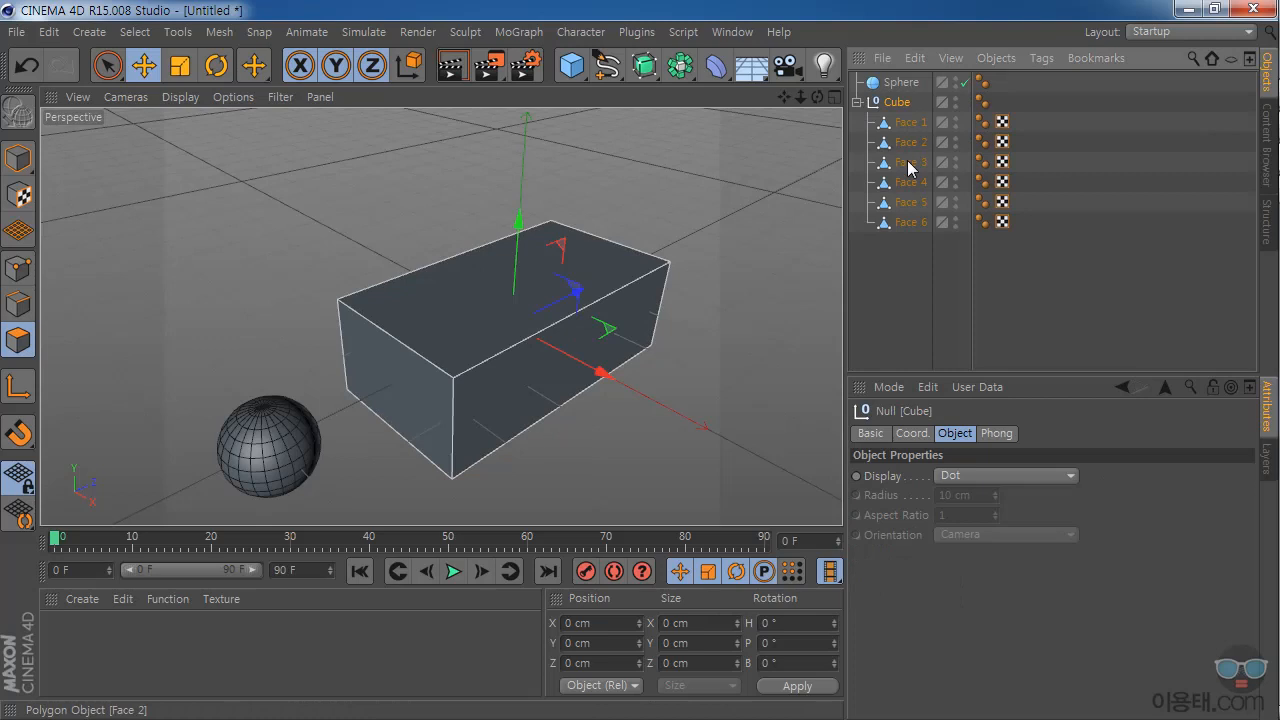
{"action": "left_click", "coordinate": [912, 124]}
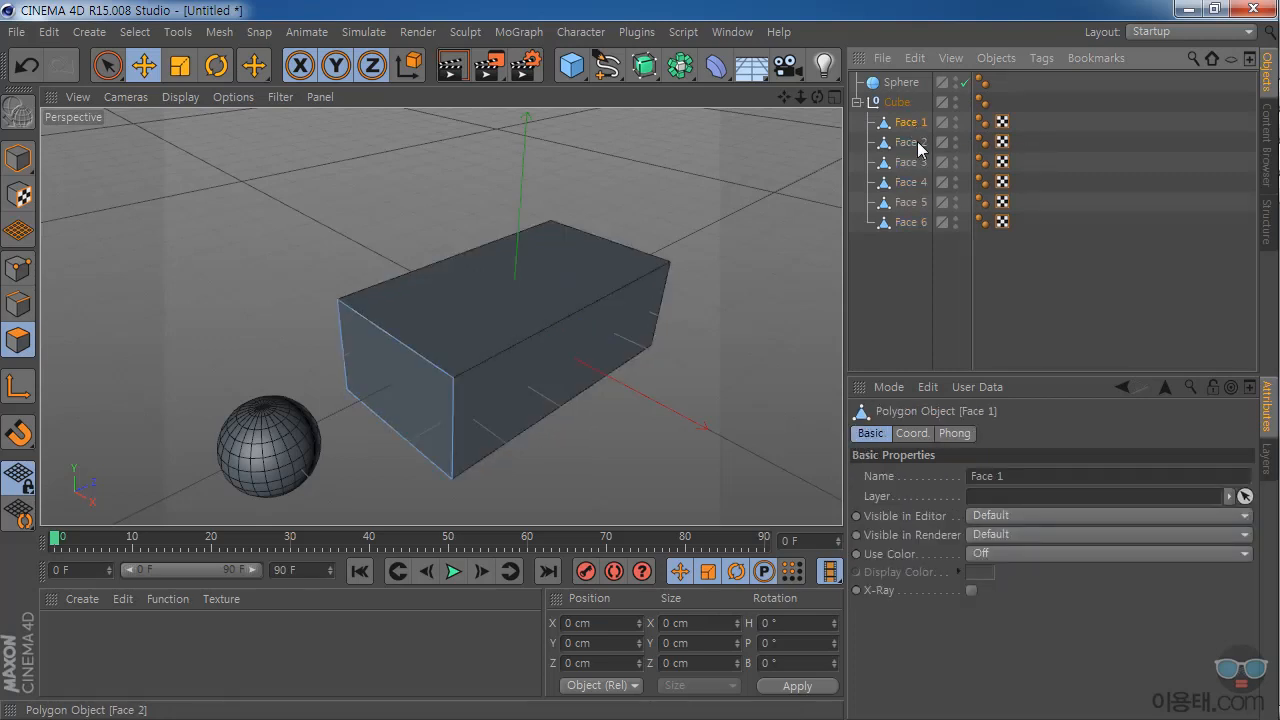
{"action": "left_click", "coordinate": [915, 143]}
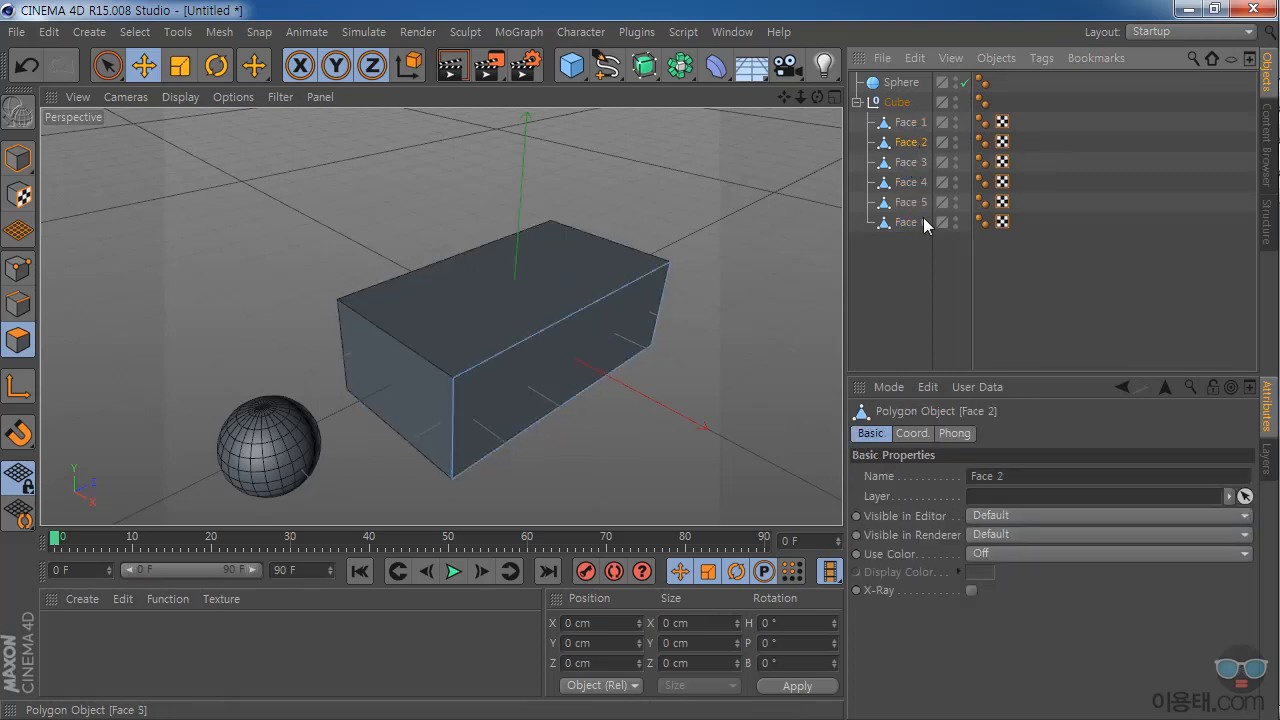
{"action": "left_click_drag", "start_coordinate": [919, 243], "coordinate": [905, 118]}
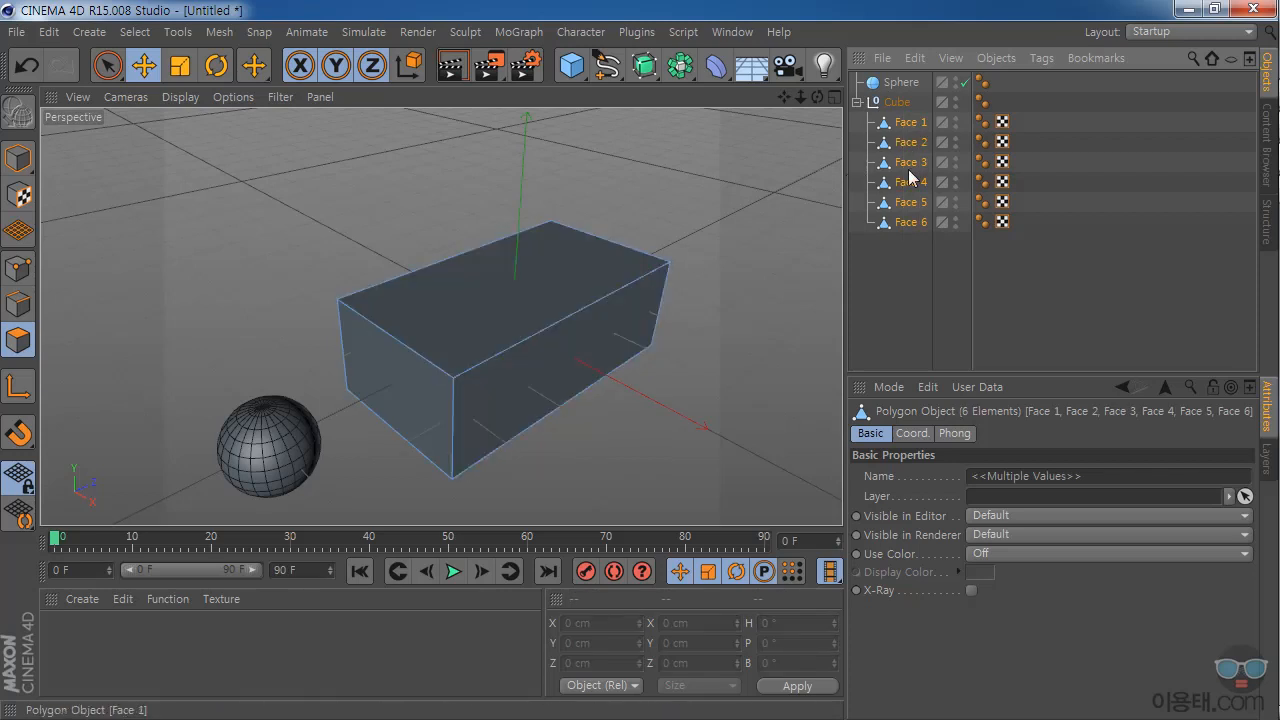
Select the face objects Face 1 to Face 5 one after another to identify which side each one forms.
{"action": "left_click_drag", "start_coordinate": [817, 96], "coordinate": [765, 92]}
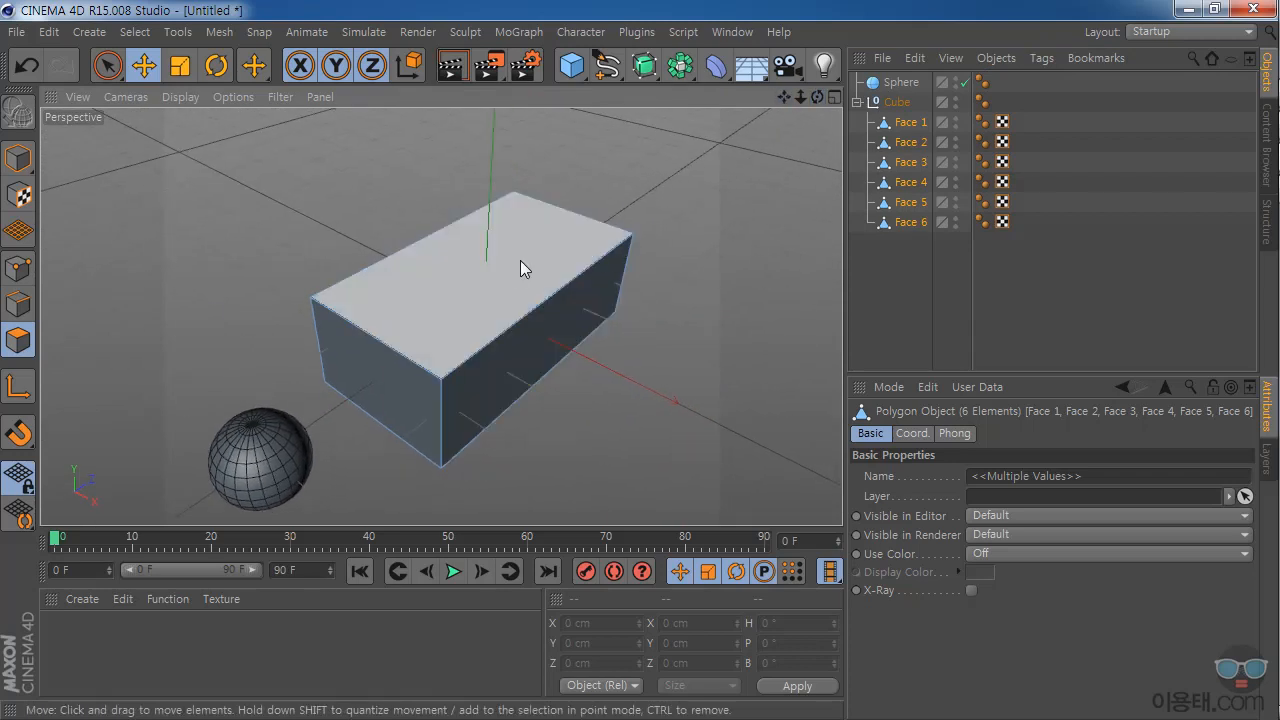
{"action": "left_click", "coordinate": [870, 320]}
{"action": "left_click", "coordinate": [912, 122]}
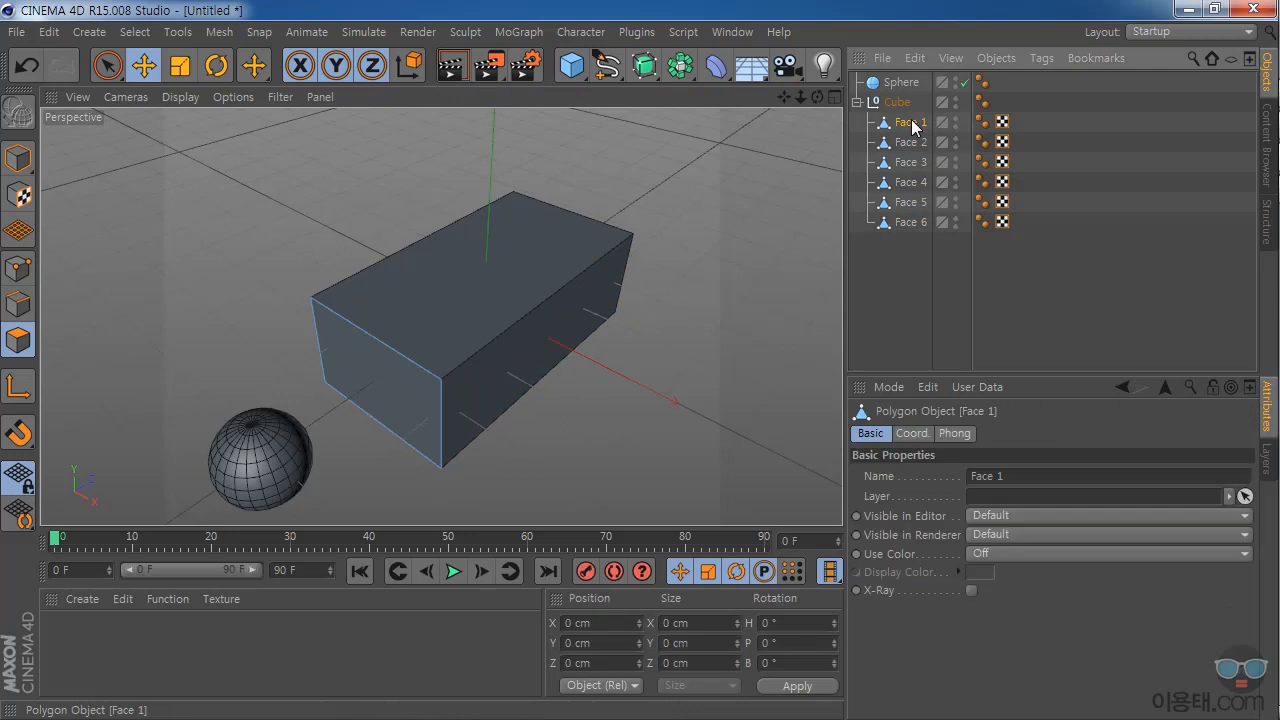
{"action": "left_click", "coordinate": [914, 147]}
{"action": "left_click", "coordinate": [914, 164]}
{"action": "left_click", "coordinate": [915, 184]}
{"action": "left_click", "coordinate": [908, 203]}
Try raising the Face 5 polygon to a Y position of about 137 cm, inspect the gap, and undo the move.
{"action": "left_click_drag", "start_coordinate": [817, 96], "coordinate": [815, 160]}
{"action": "left_click_drag", "start_coordinate": [507, 183], "coordinate": [512, 148]}
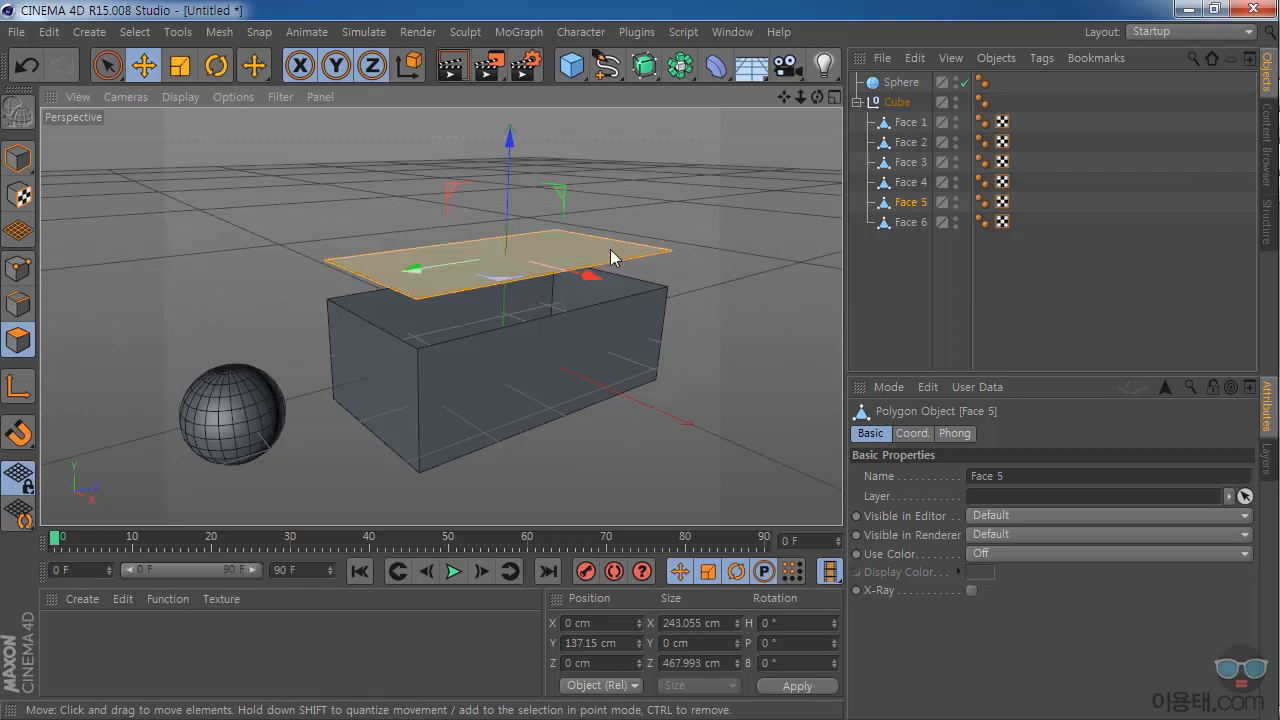
{"action": "left_click_drag", "start_coordinate": [817, 97], "coordinate": [744, 58]}
{"action": "middle_click_drag", "start_coordinate": [441, 317], "coordinate": [442, 317], "text": "alt"}
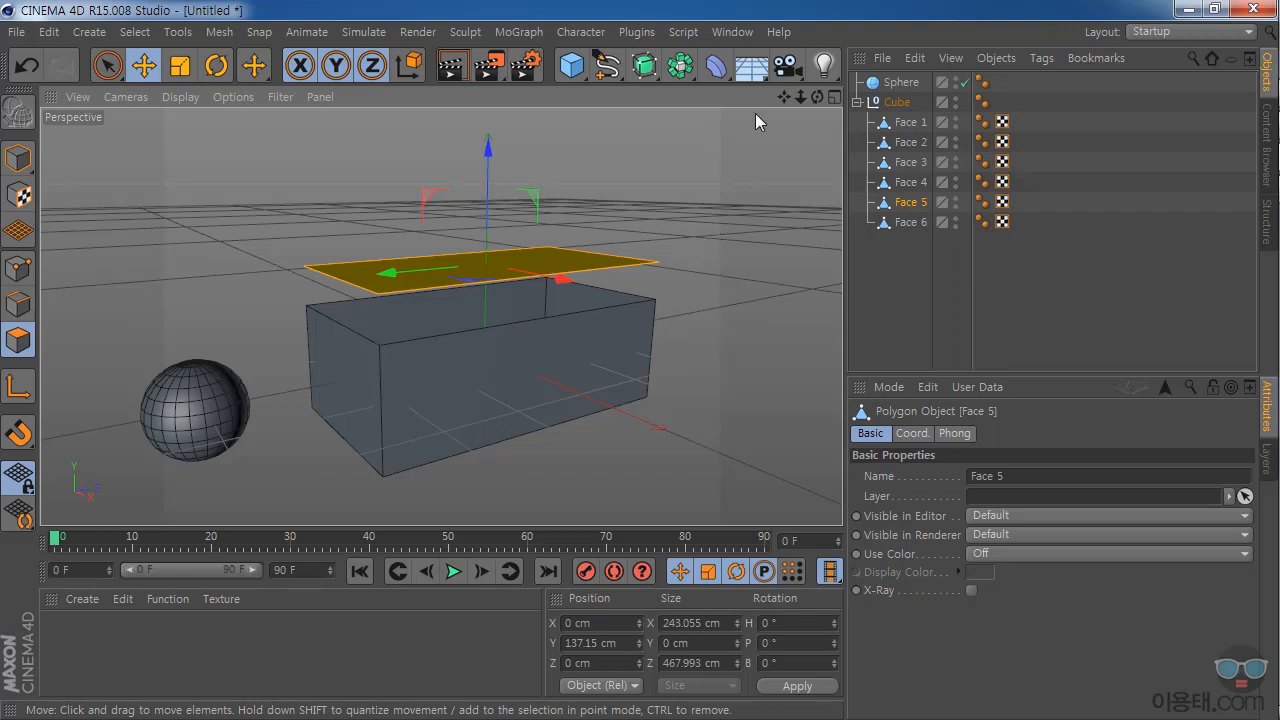
{"action": "left_click_drag", "start_coordinate": [817, 97], "coordinate": [788, 91]}
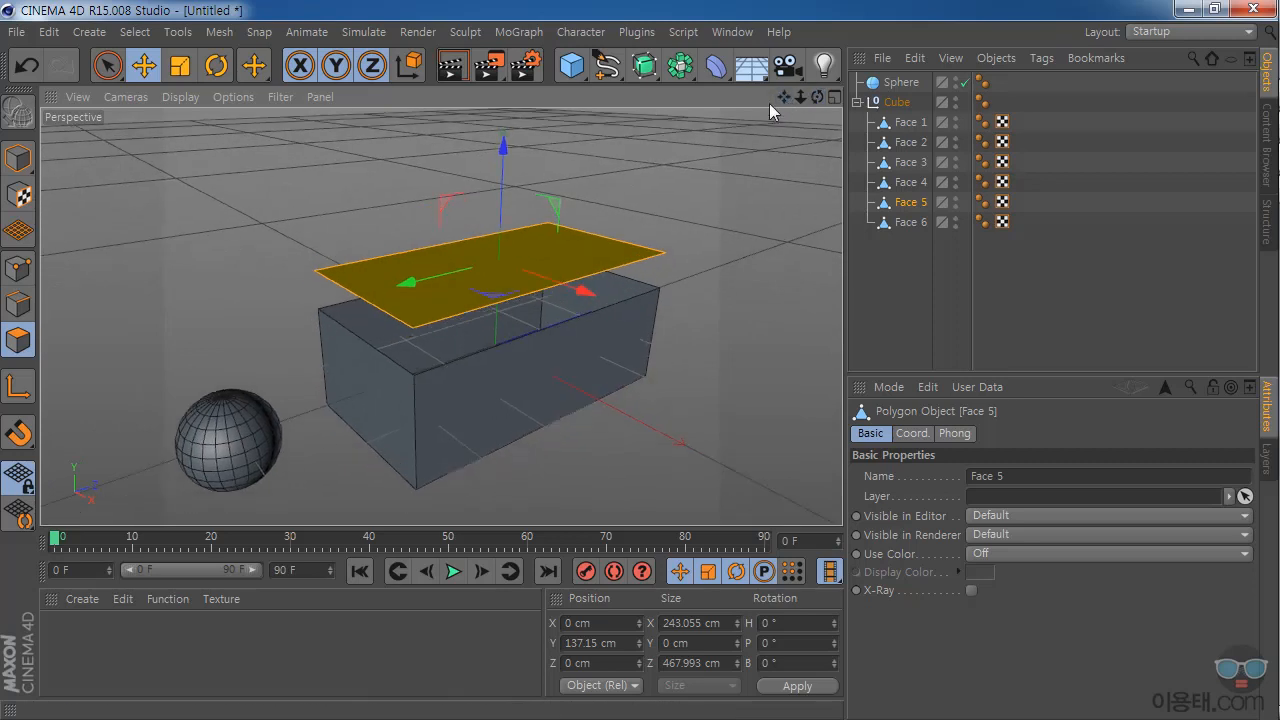
{"action": "key", "text": "ctrl+z"}
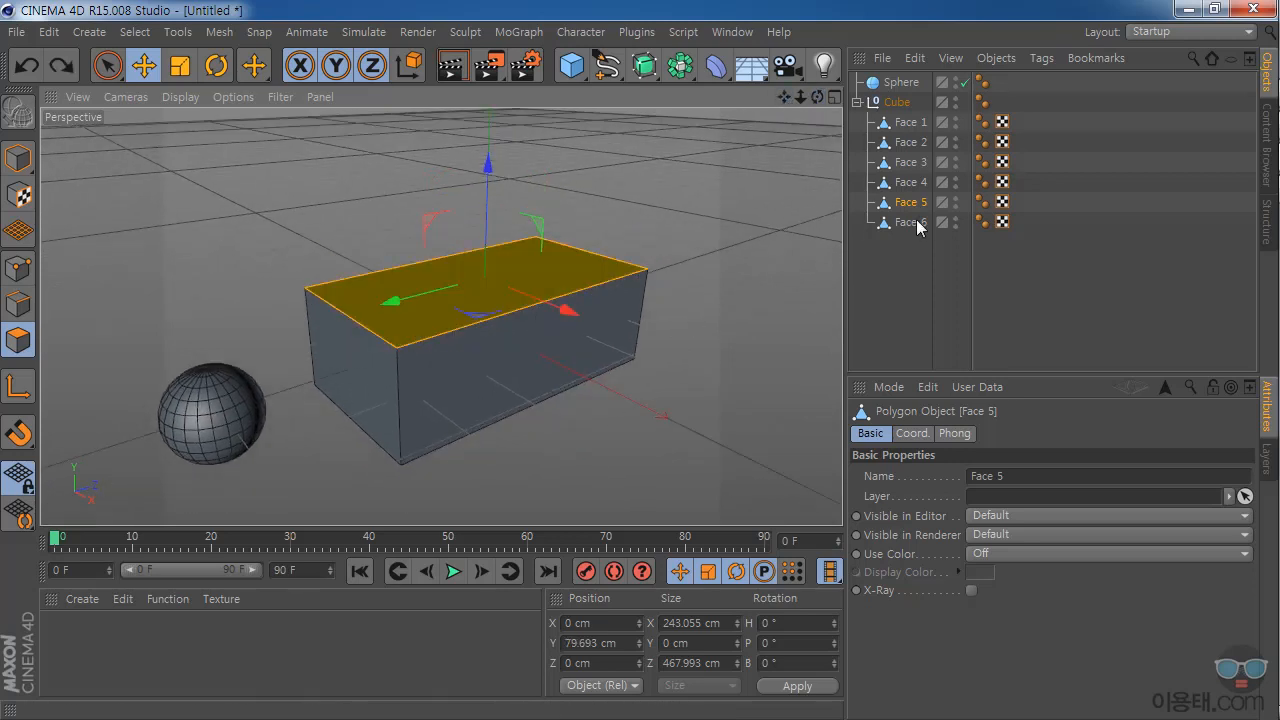
Merge the six face objects into a single polygon object with Connect Objects + Delete.
{"action": "left_click_drag", "start_coordinate": [937, 255], "coordinate": [908, 119]}
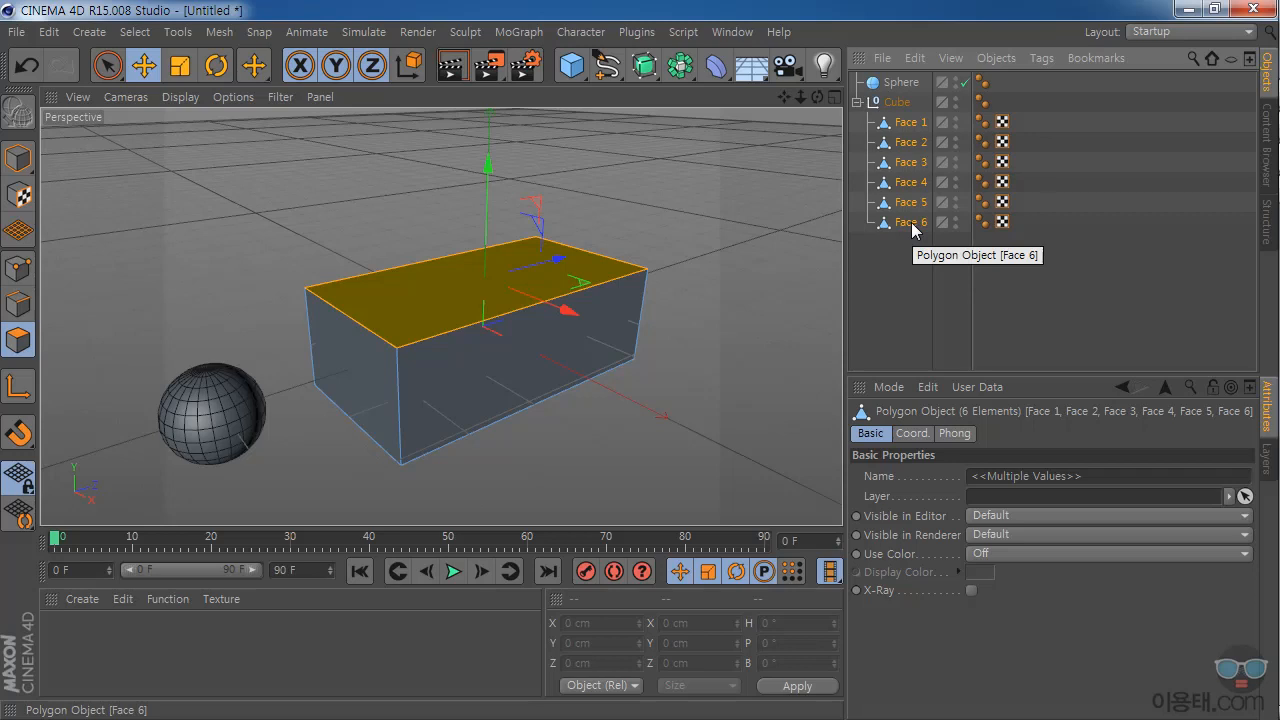
{"action": "right_click", "coordinate": [910, 230]}
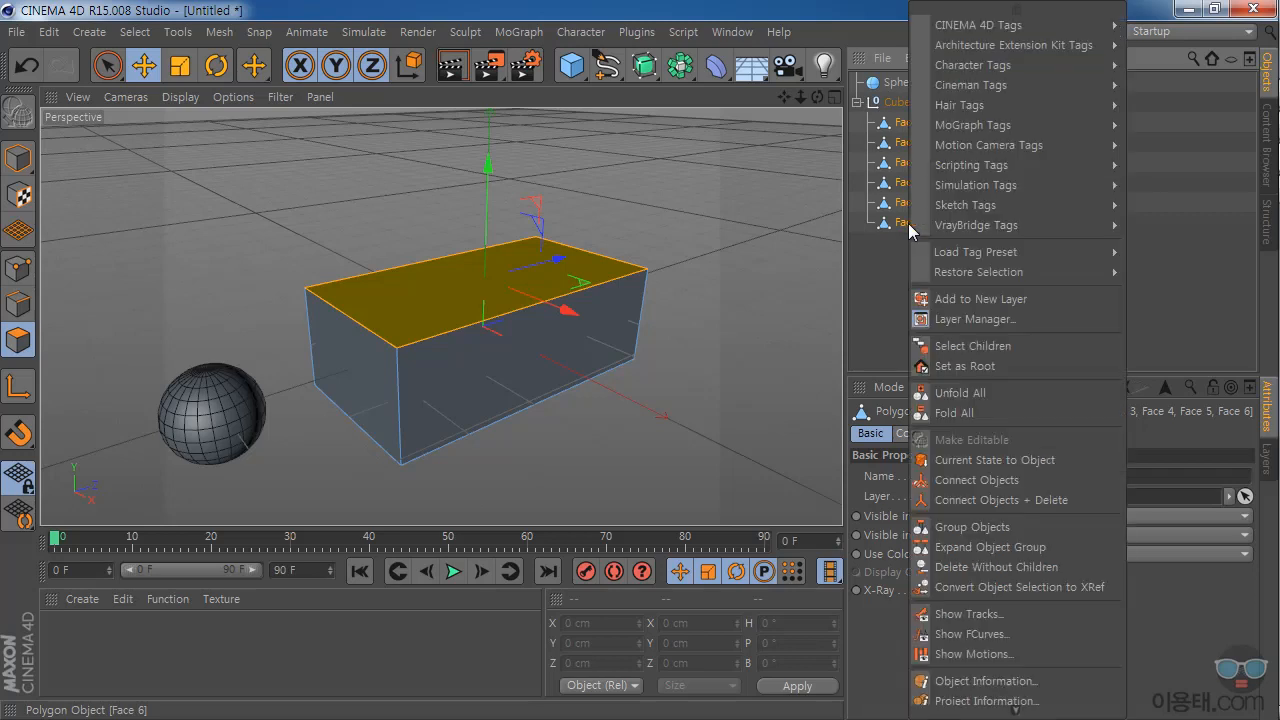
{"action": "left_click", "coordinate": [975, 501]}
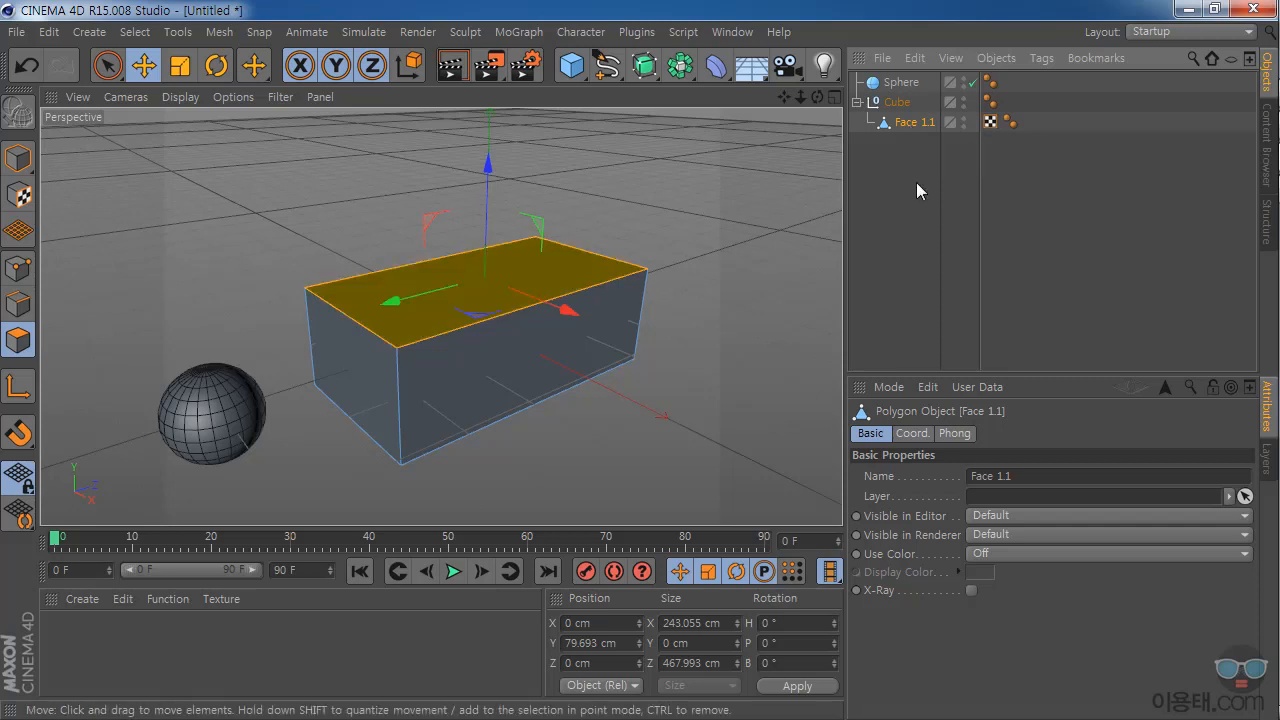
Try raising the merged object's top face to a Y position of about 136 cm, and undo the move.
{"action": "left_click_drag", "start_coordinate": [487, 170], "coordinate": [489, 129]}
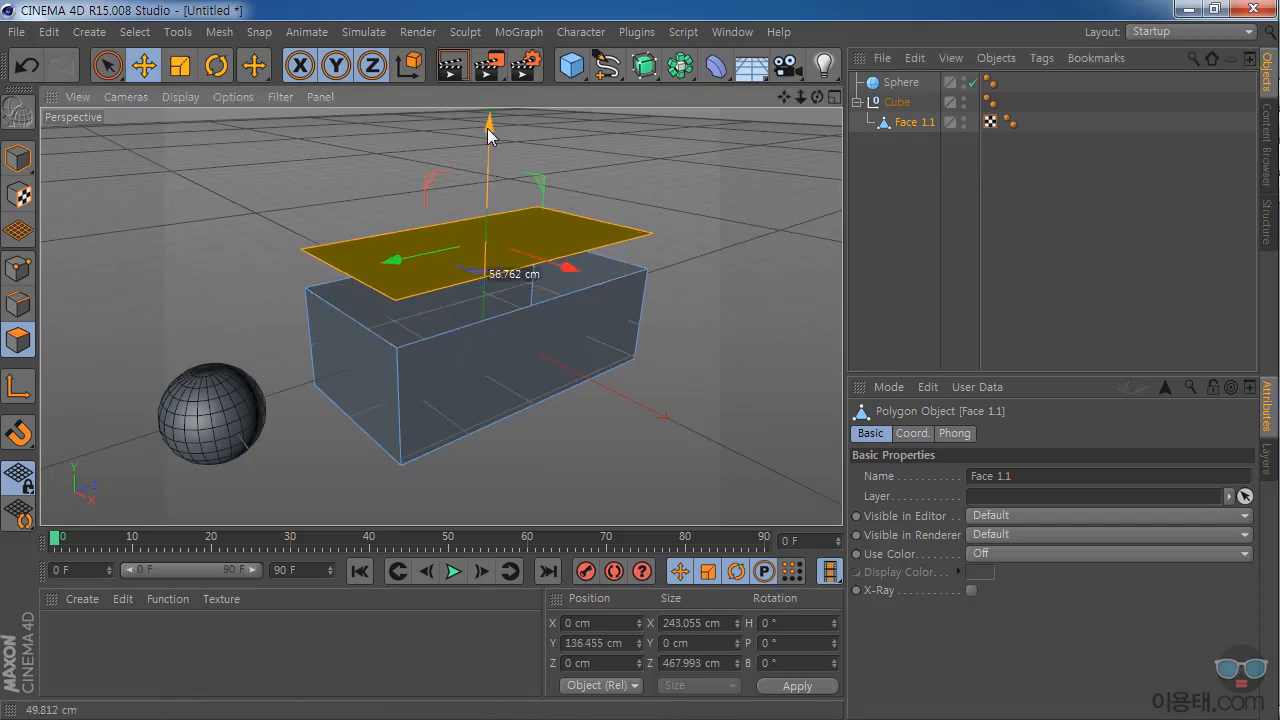
{"action": "key", "text": "ctrl+z"}
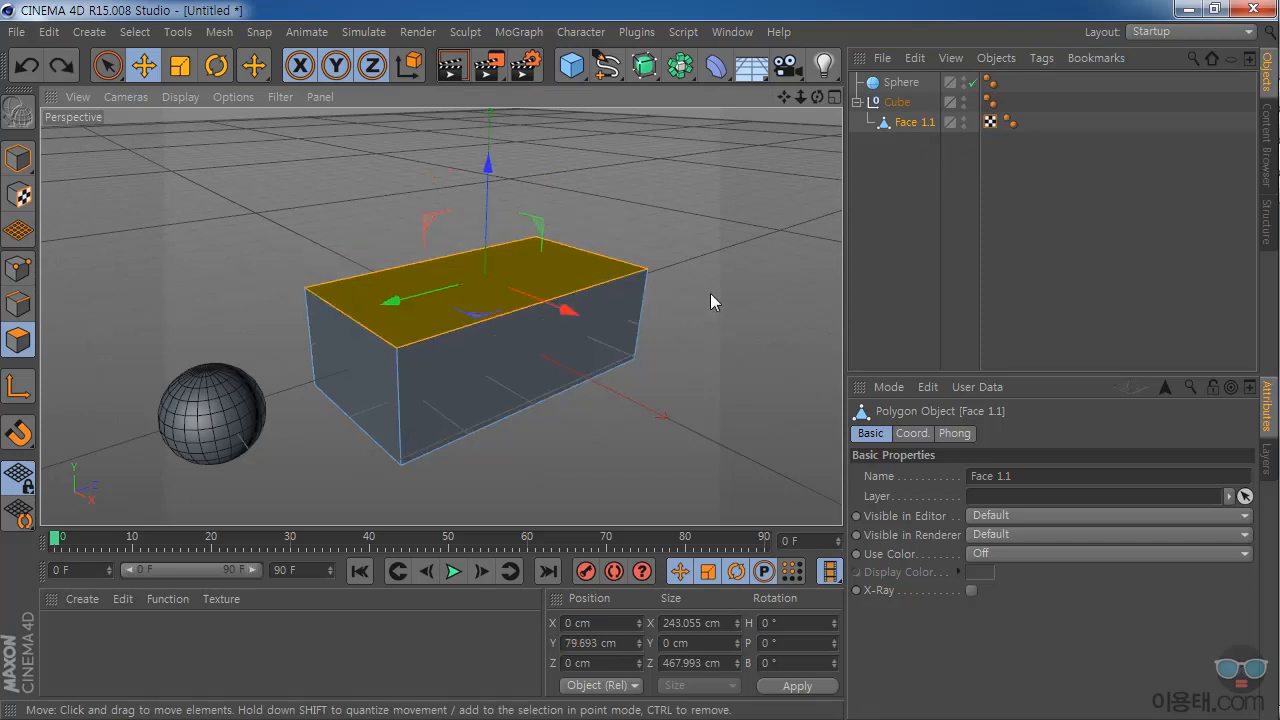
{"action": "left_click", "coordinate": [895, 152]}
{"action": "left_click", "coordinate": [903, 123]}
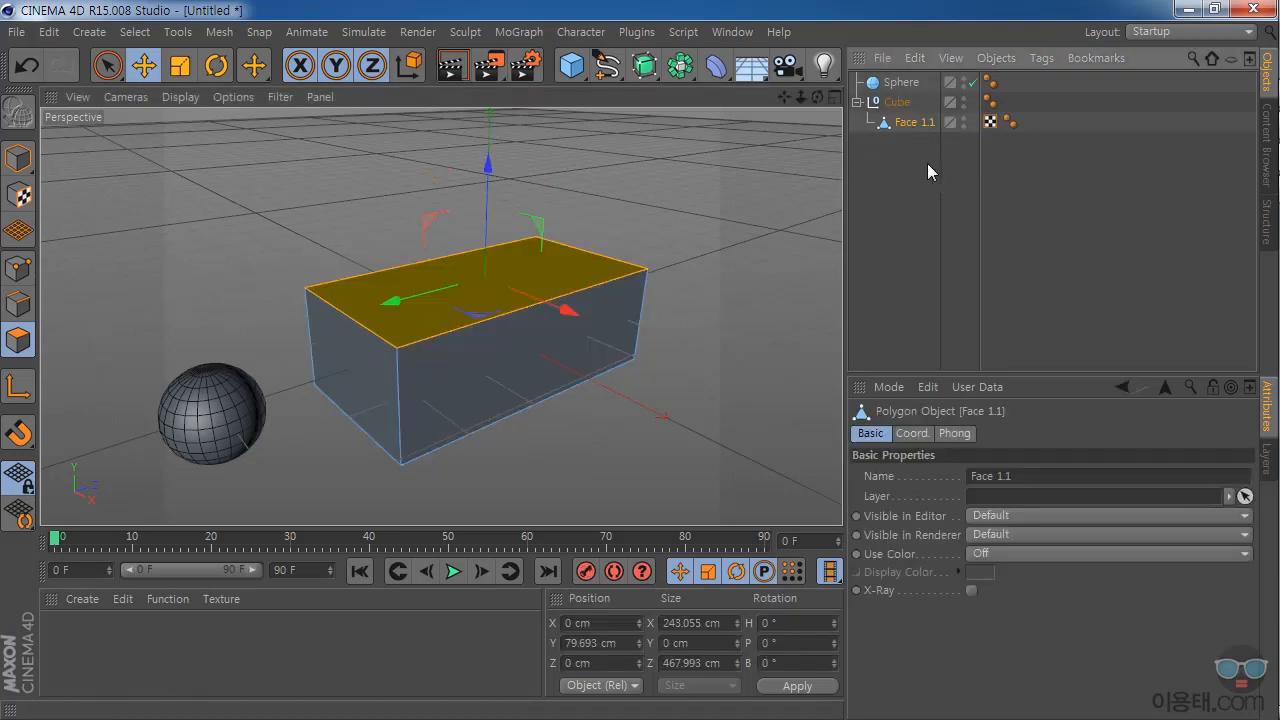
Try pulling the merged object's long front face outward along its normal in polygon mode, and undo the move.
{"action": "left_click", "coordinate": [16, 345]}
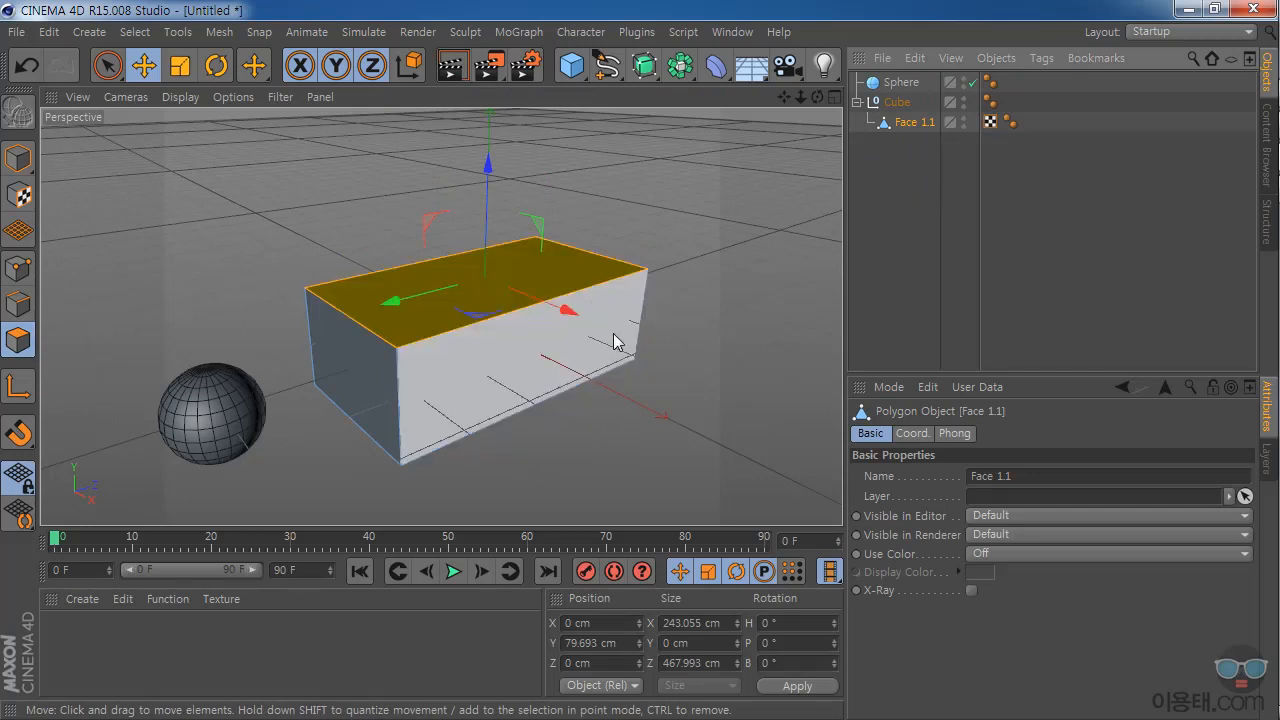
{"action": "left_click", "coordinate": [527, 358]}
{"action": "left_click_drag", "start_coordinate": [633, 403], "coordinate": [686, 439]}
{"action": "key", "text": "ctrl+z"}
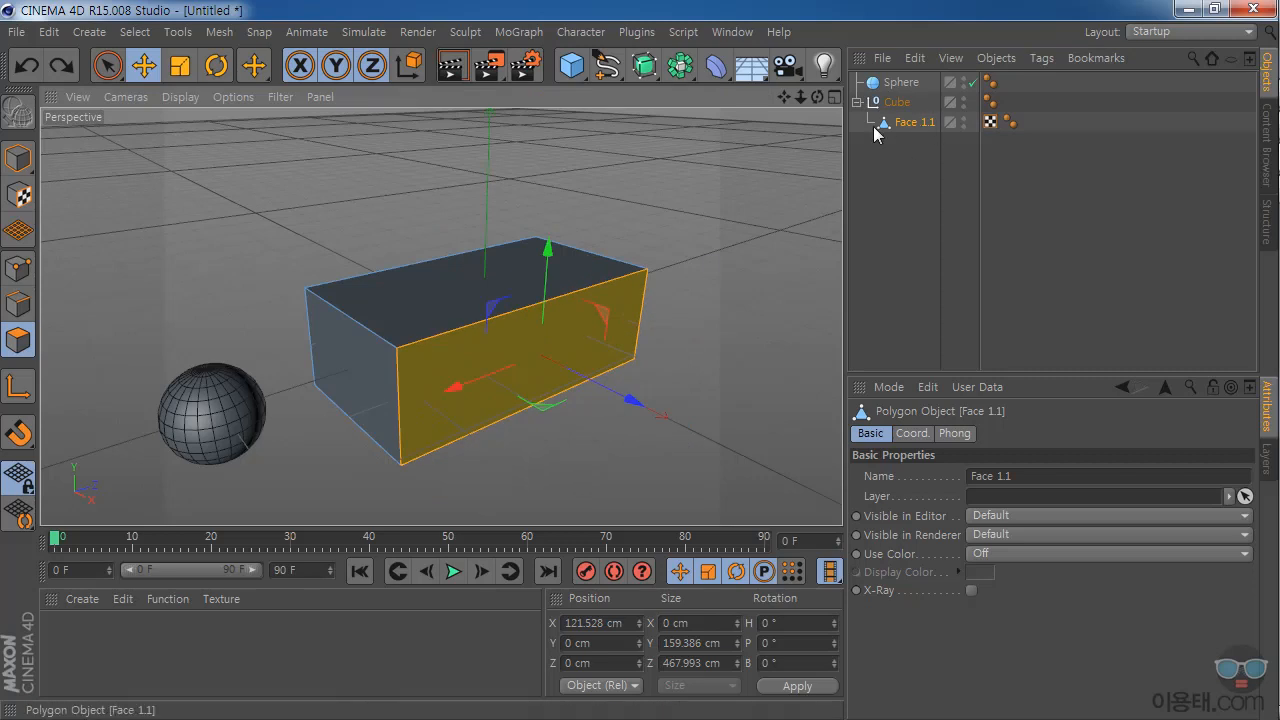
Clear the front face selection and select all polygons of the merged object.
{"action": "left_click_drag", "start_coordinate": [817, 97], "coordinate": [617, 281]}
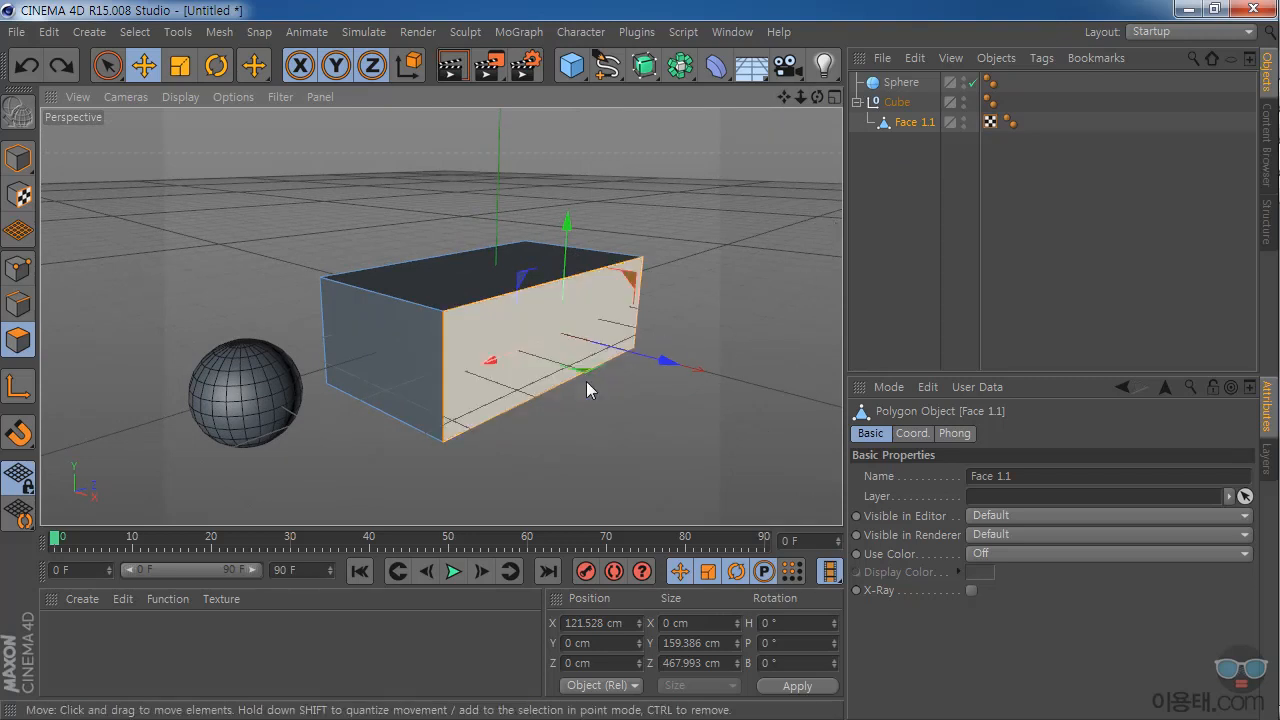
{"action": "left_click", "coordinate": [603, 447]}
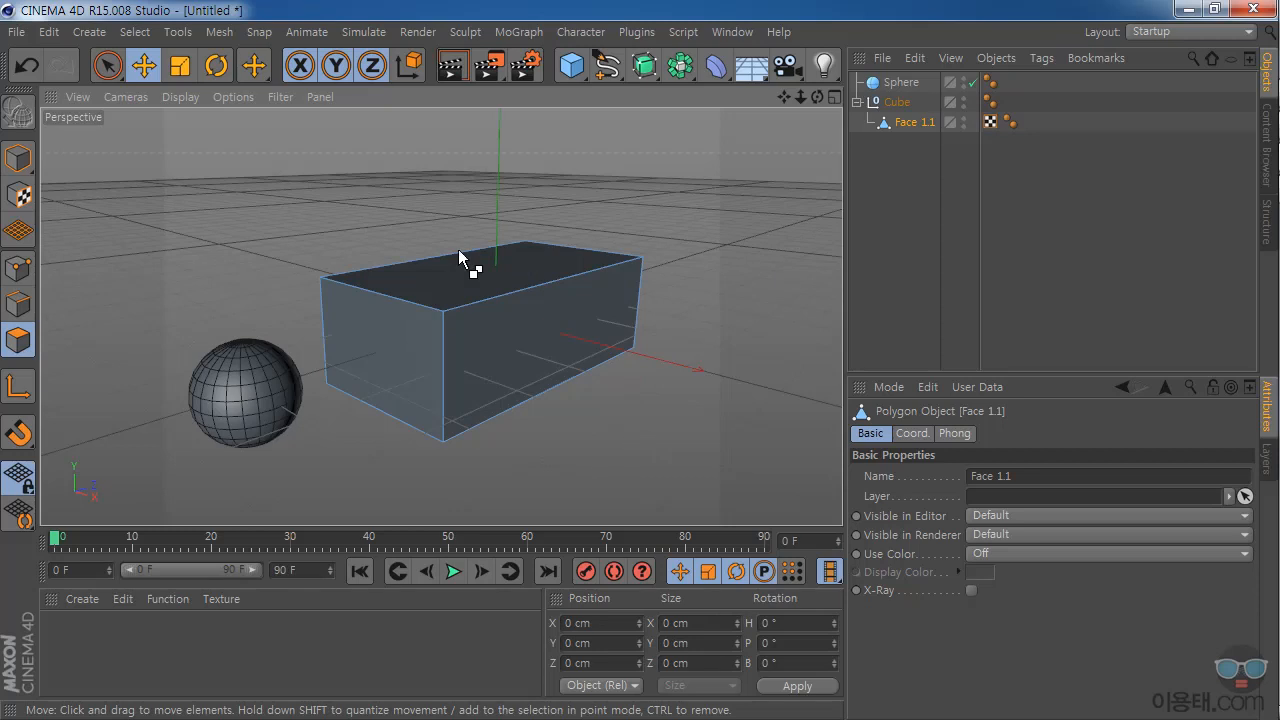
{"action": "left_click", "coordinate": [134, 31]}
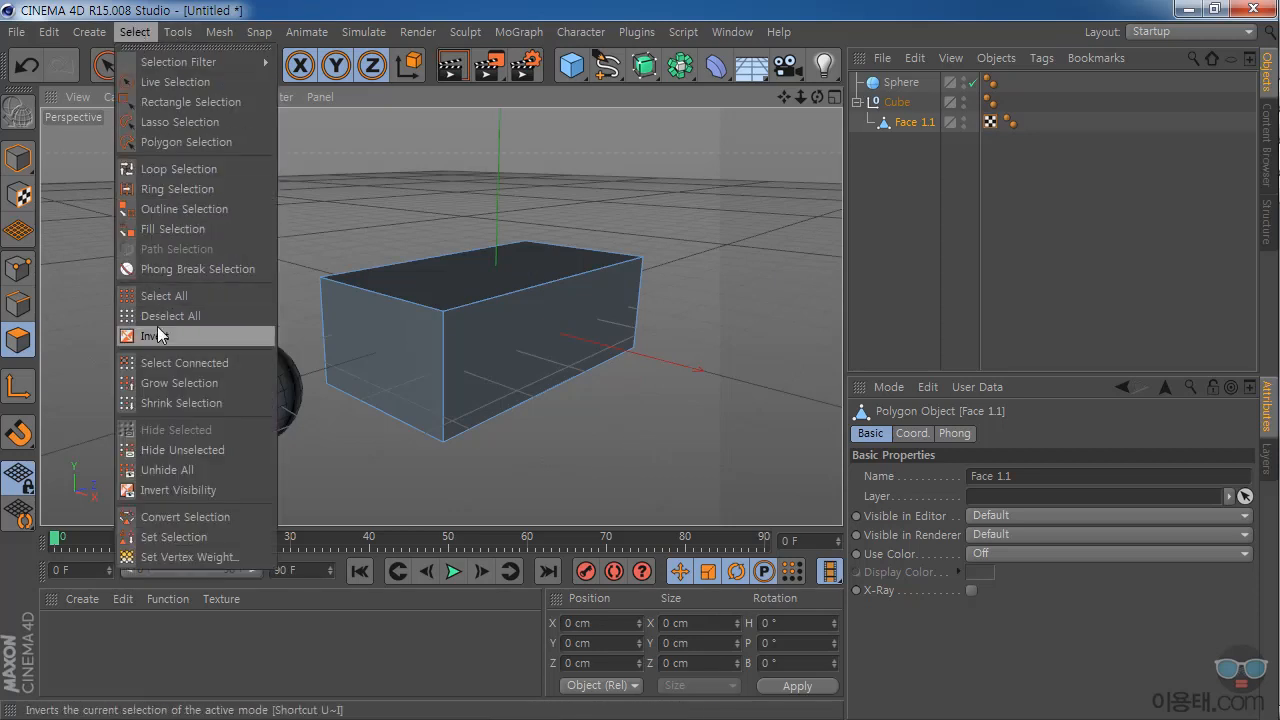
{"action": "left_click", "coordinate": [174, 296]}
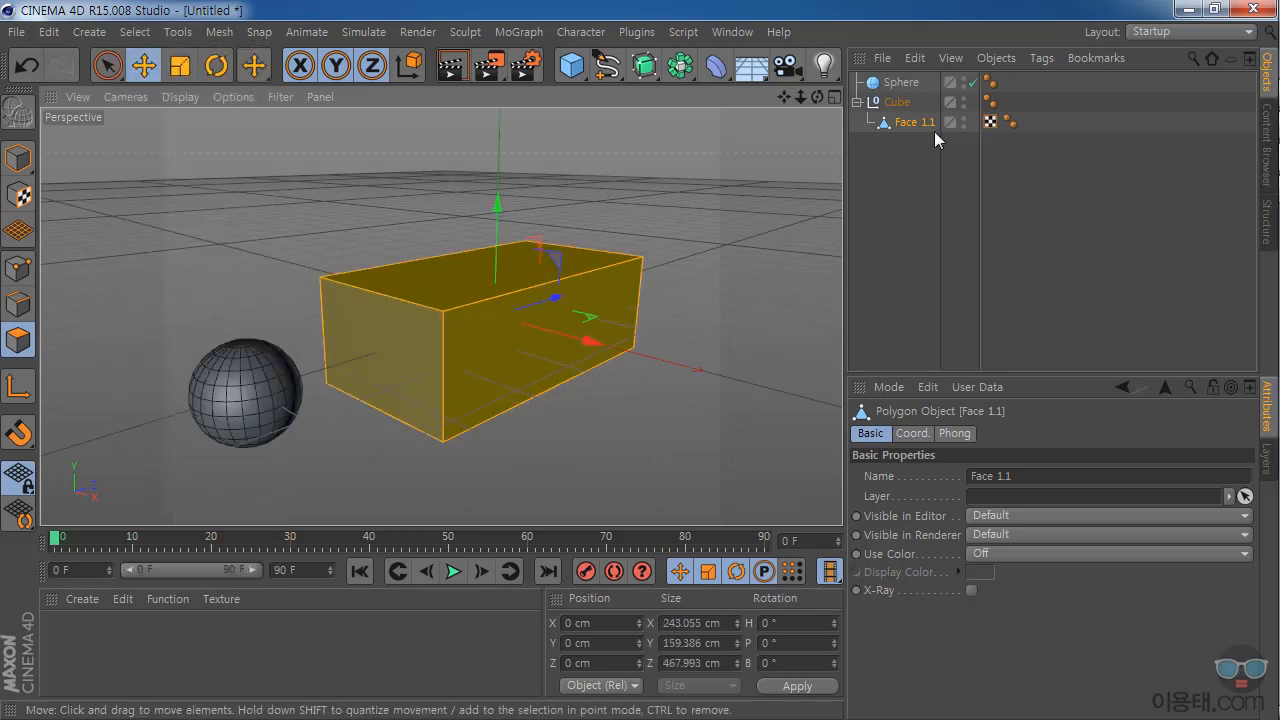
Optimize the selected polygons with Polygons, Unused Points and Points enabled and a tolerance of 0.01 cm.
{"action": "left_click_drag", "start_coordinate": [817, 97], "coordinate": [805, 130]}
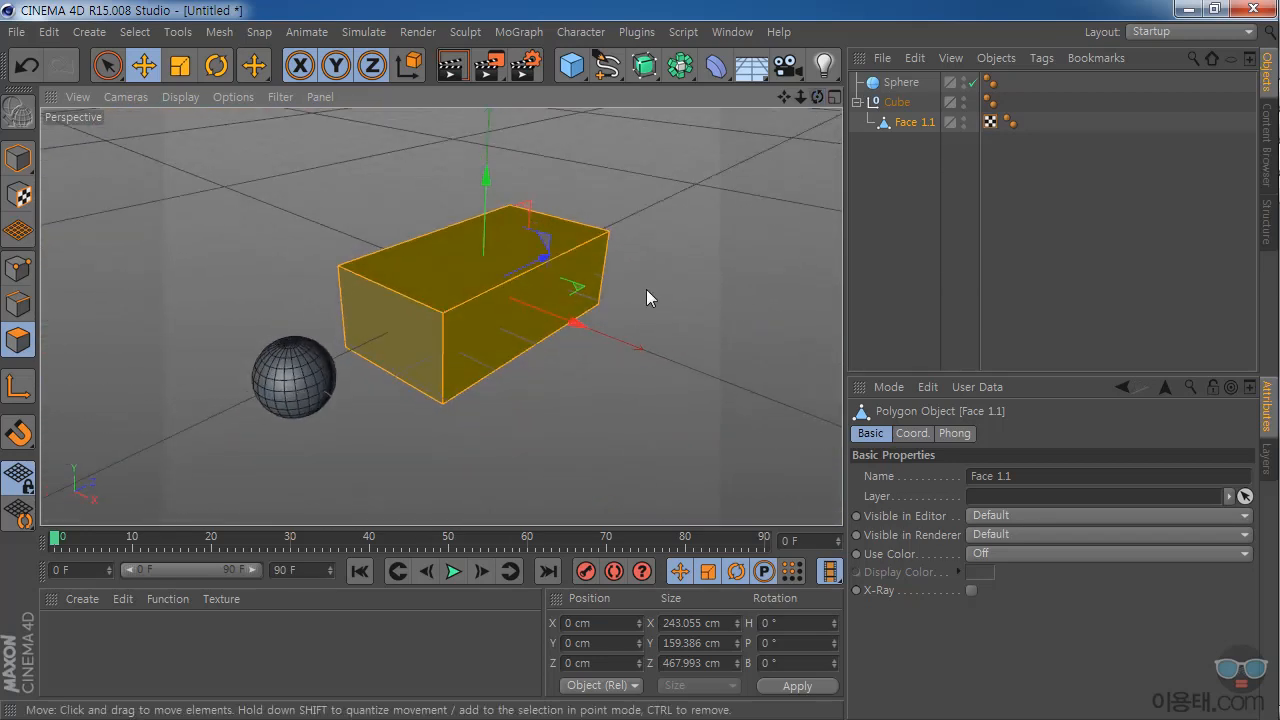
{"action": "right_click", "coordinate": [543, 366]}
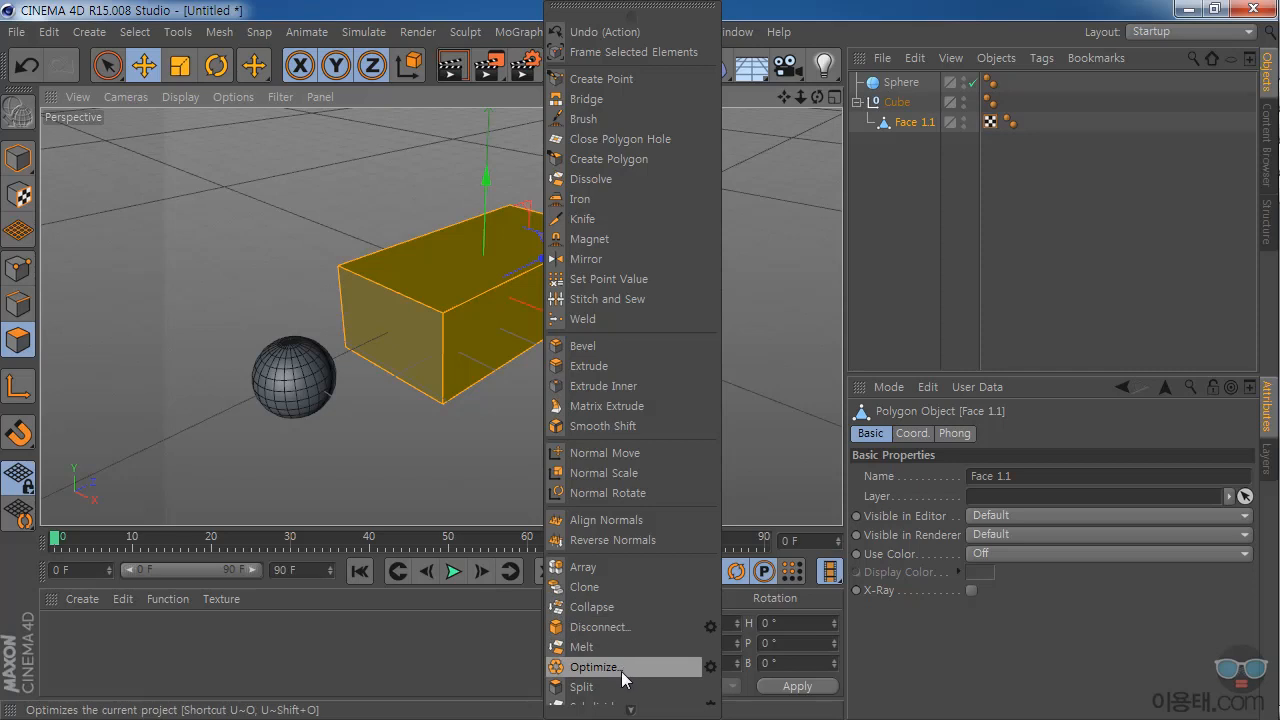
{"action": "scroll", "coordinate": [626, 664], "scroll_direction": "down", "scroll_amount": 1}
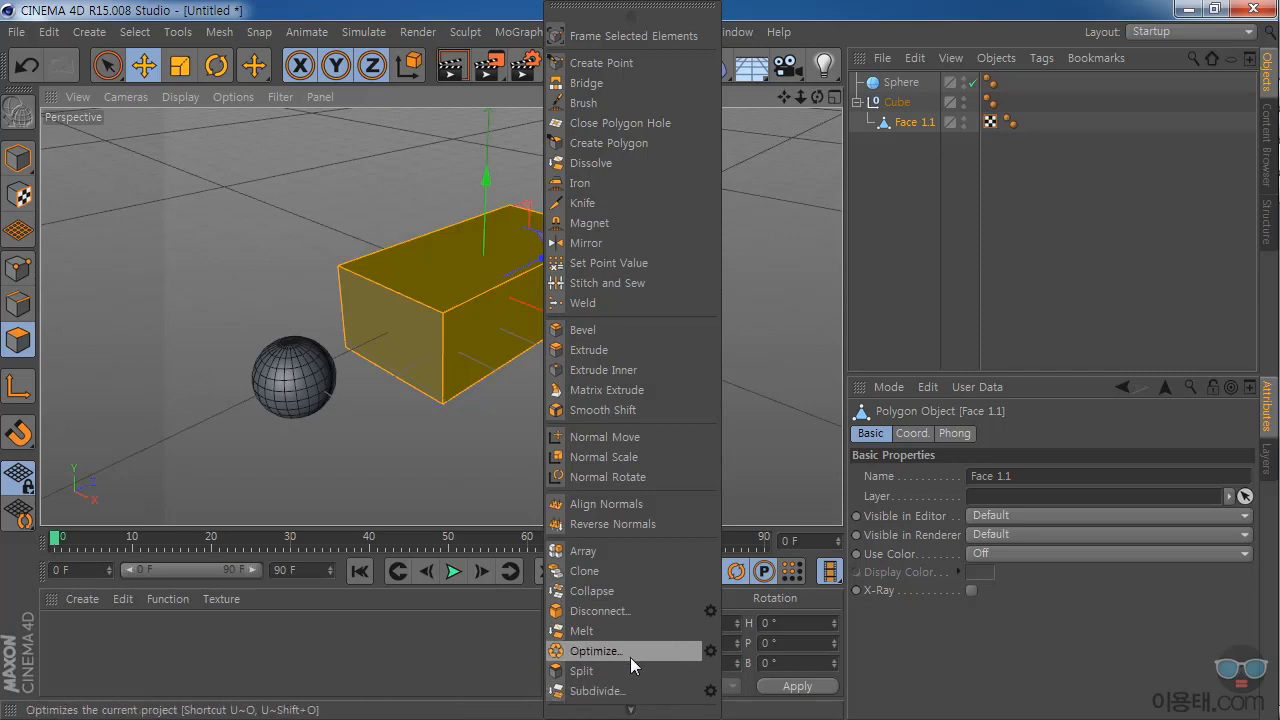
{"action": "left_click", "coordinate": [710, 651]}
{"action": "left_click_drag", "start_coordinate": [713, 595], "coordinate": [792, 289]}
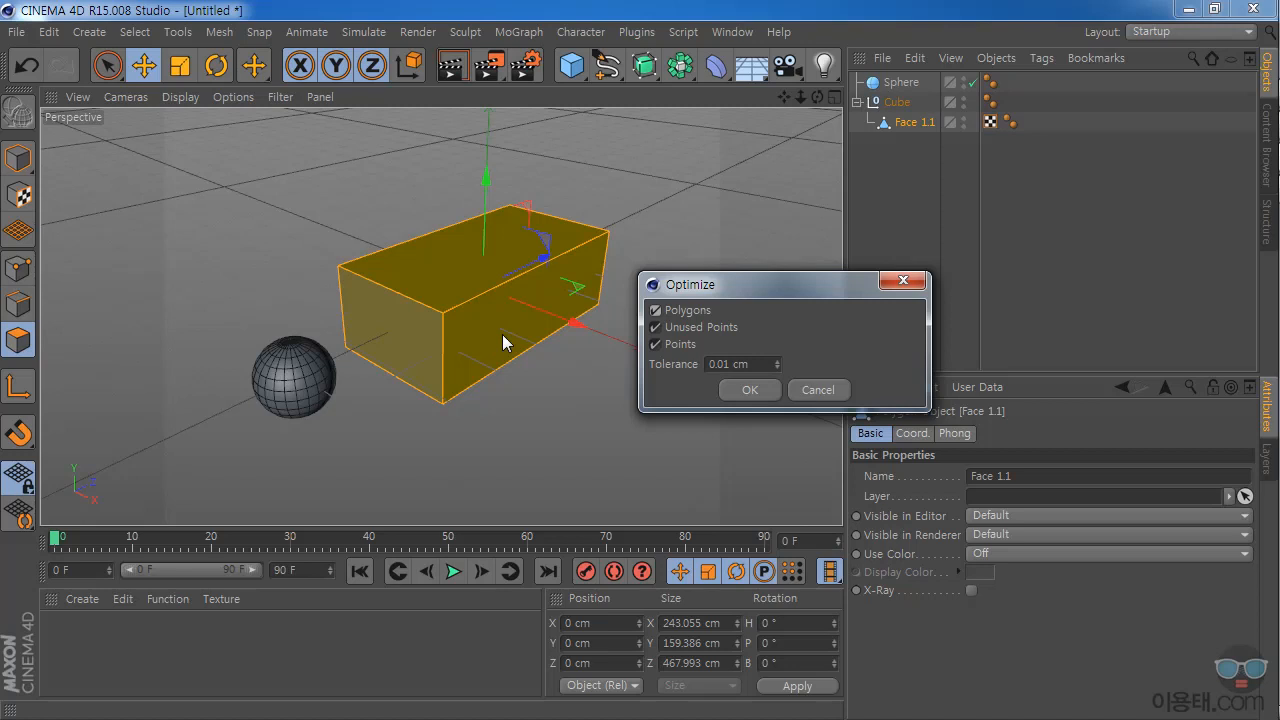
{"action": "double_click", "coordinate": [716, 366]}
{"action": "left_click", "coordinate": [749, 390]}
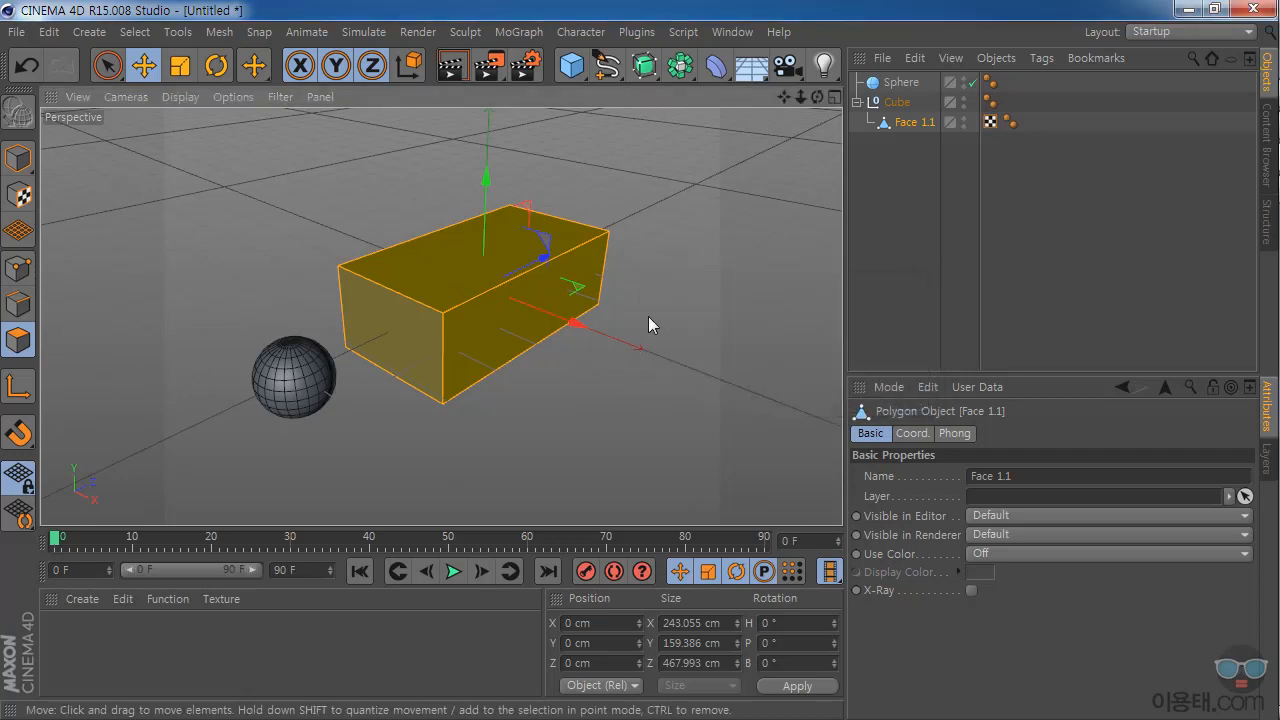
Select only the optimized box's long front face and move it to an X position of about 125 cm.
{"action": "left_click", "coordinate": [560, 375]}
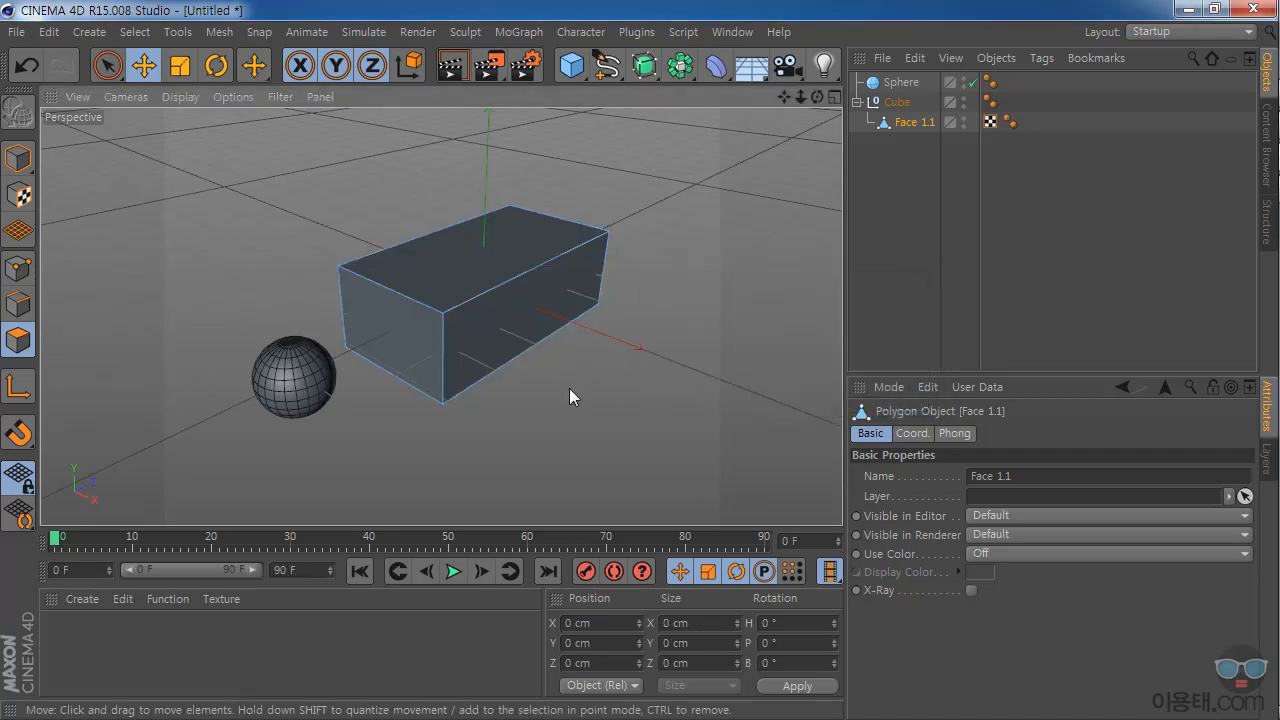
{"action": "left_click", "coordinate": [517, 327]}
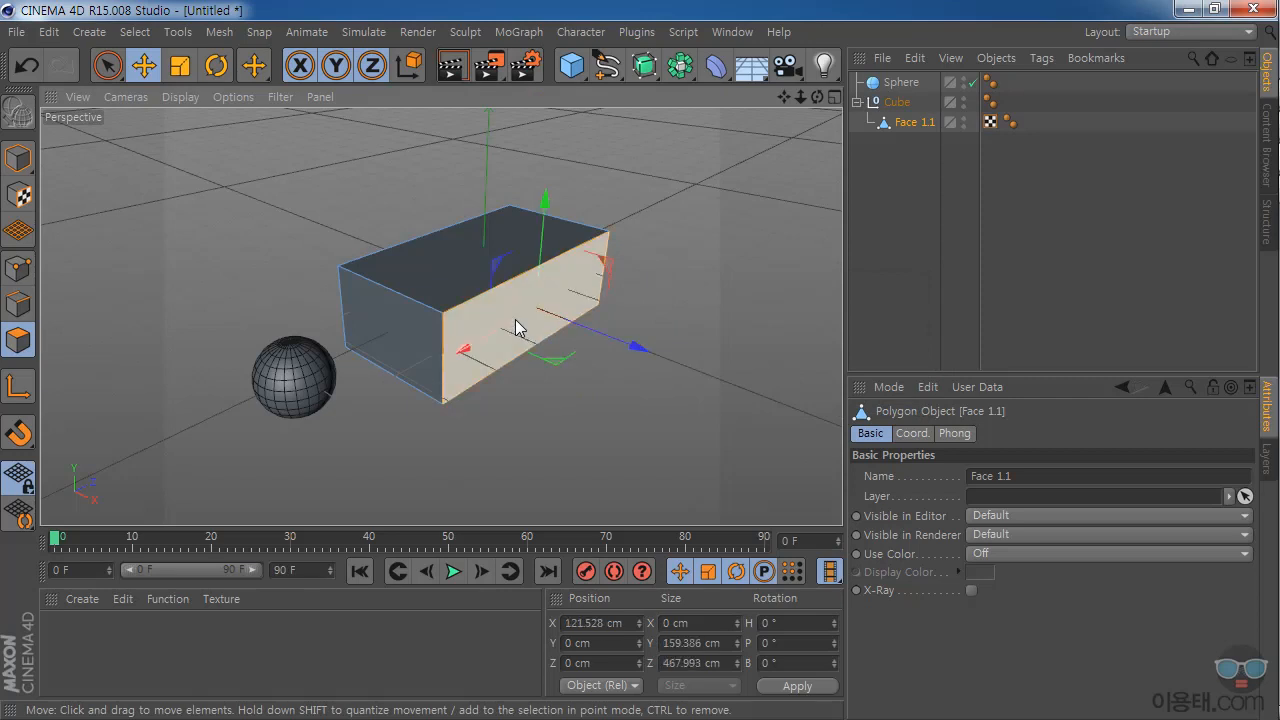
{"action": "mouse_move", "coordinate": [637, 348]}
{"action": "left_mouse_down"}
{"action": "mouse_move", "coordinate": [701, 386]}
{"action": "mouse_move", "coordinate": [622, 368]}
{"action": "left_mouse_up"}
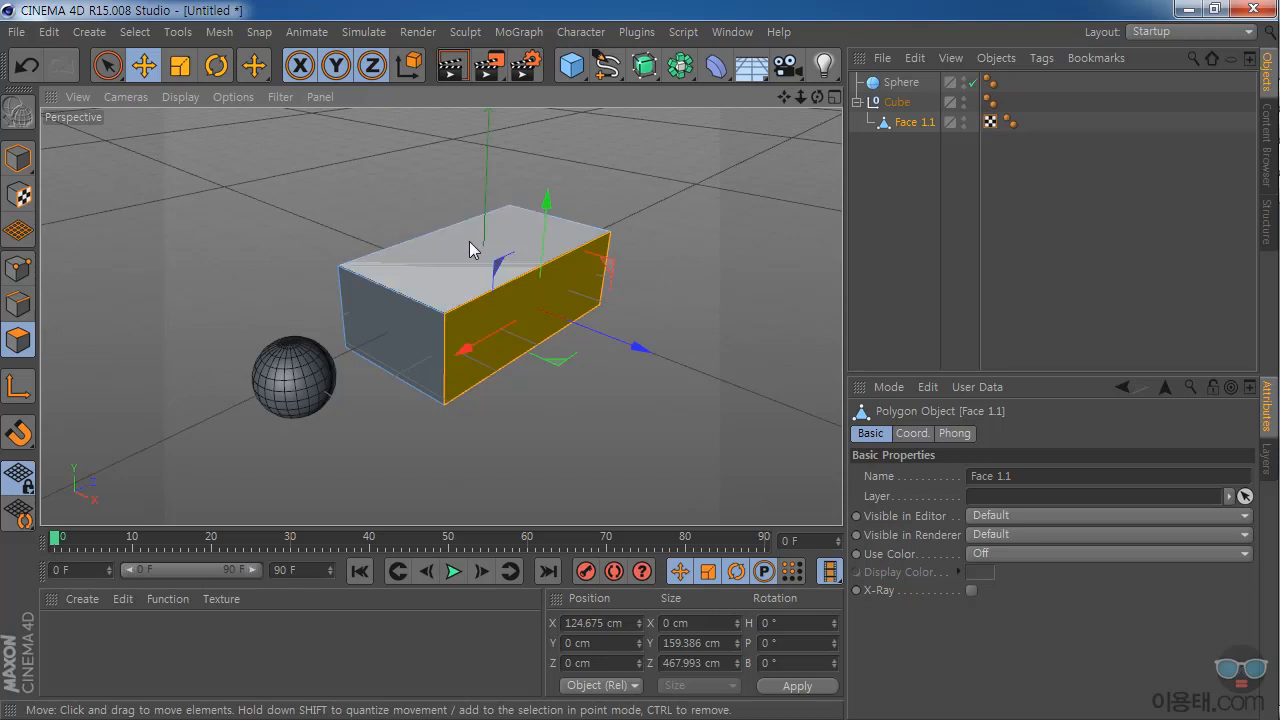
Collapse the Cube group in the object hierarchy and clear the selection.
{"action": "left_click", "coordinate": [906, 150]}
{"action": "left_click", "coordinate": [897, 102]}
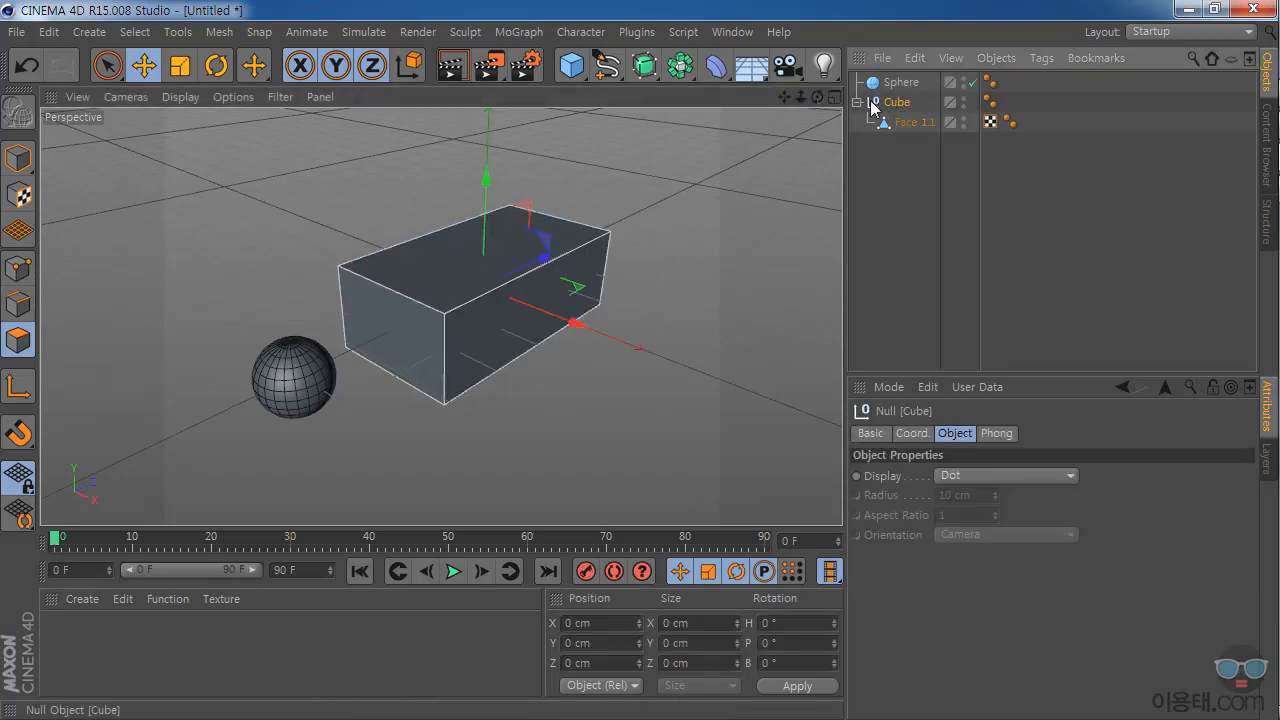
{"action": "left_click", "coordinate": [856, 103]}
{"action": "left_click", "coordinate": [892, 112]}
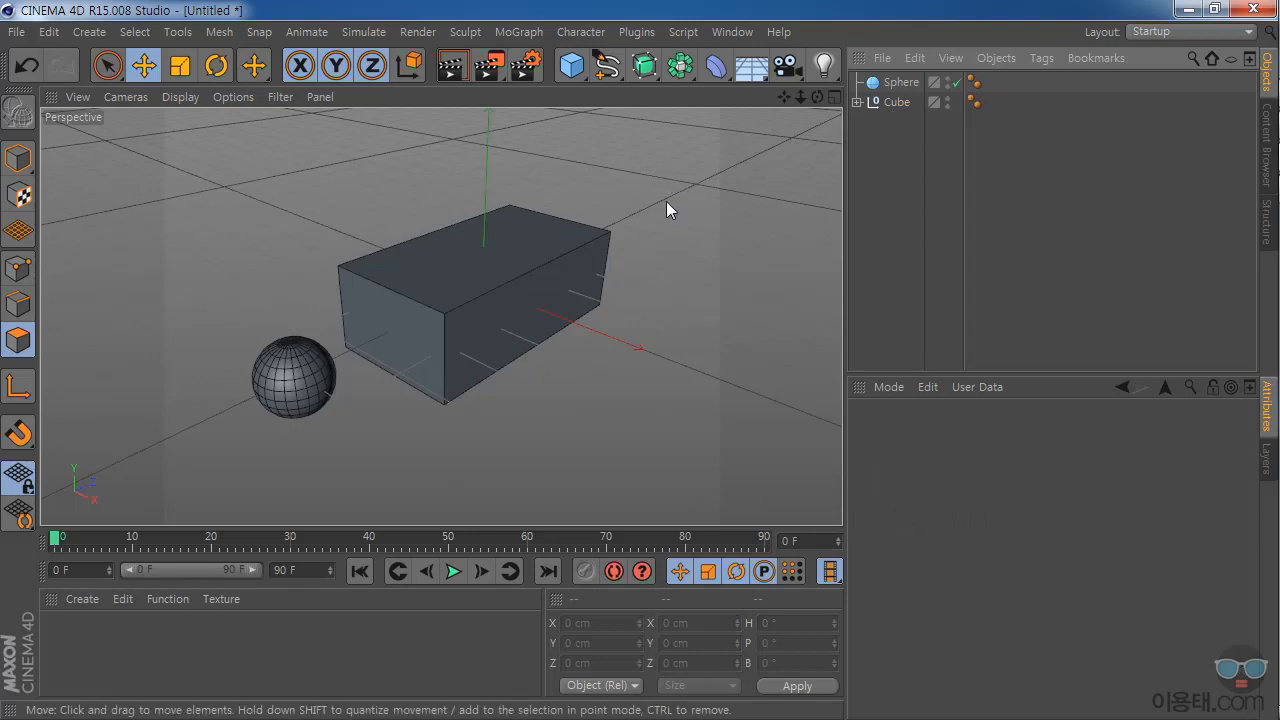
Set the sphere's radius to 63.501 cm and its segments to 42.
{"action": "left_click_drag", "start_coordinate": [785, 97], "coordinate": [738, 90]}
{"action": "left_click", "coordinate": [900, 85]}
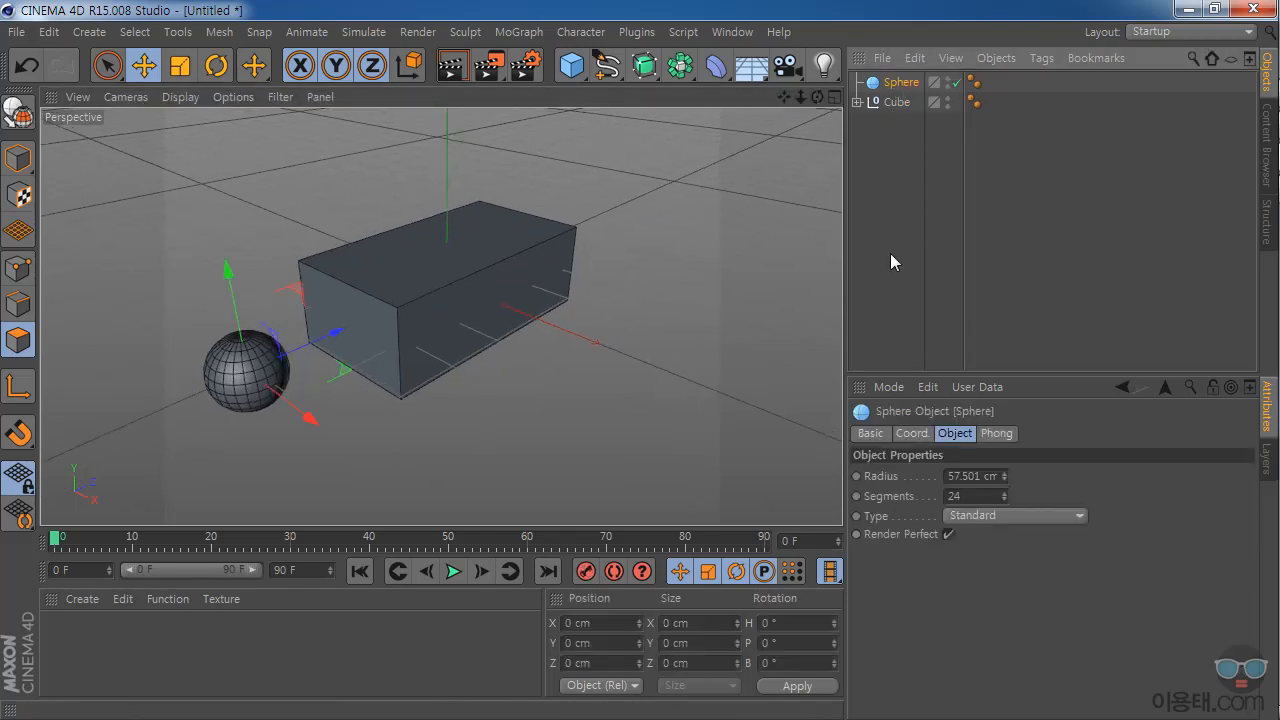
{"action": "left_click_drag", "start_coordinate": [900, 376], "coordinate": [903, 271]}
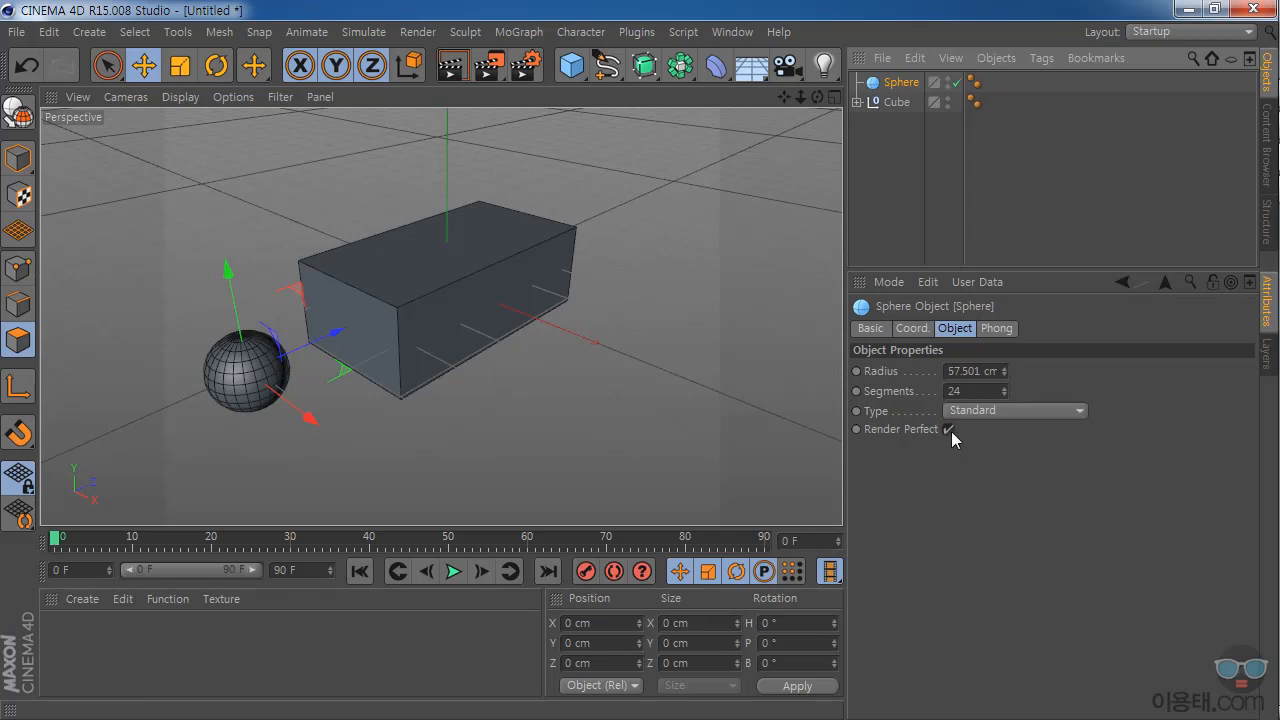
{"action": "mouse_move", "coordinate": [1004, 371]}
{"action": "left_mouse_down"}
{"action": "mouse_move", "coordinate": [1004, 359]}
{"action": "mouse_move", "coordinate": [1004, 374]}
{"action": "left_mouse_up"}
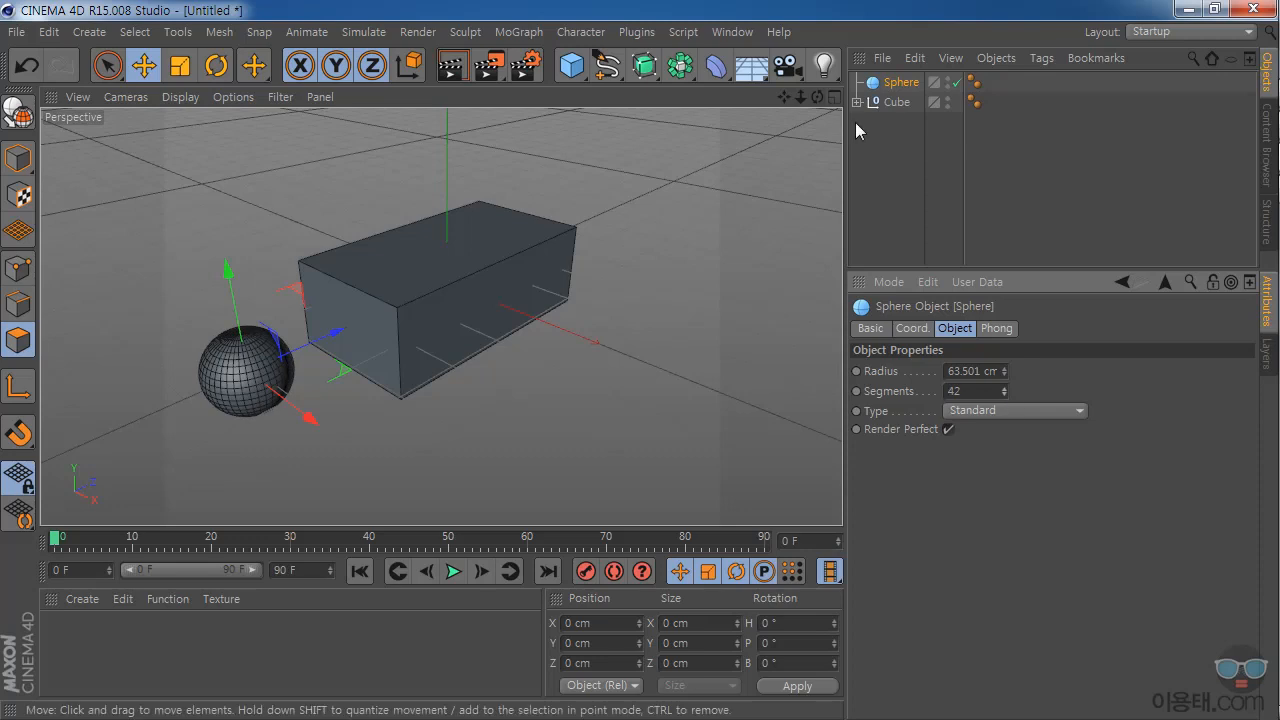
Delete the Cube group and move the sphere along its Z axis closer to the world origin.
{"action": "left_click", "coordinate": [900, 105]}
{"action": "key", "text": "Delete"}
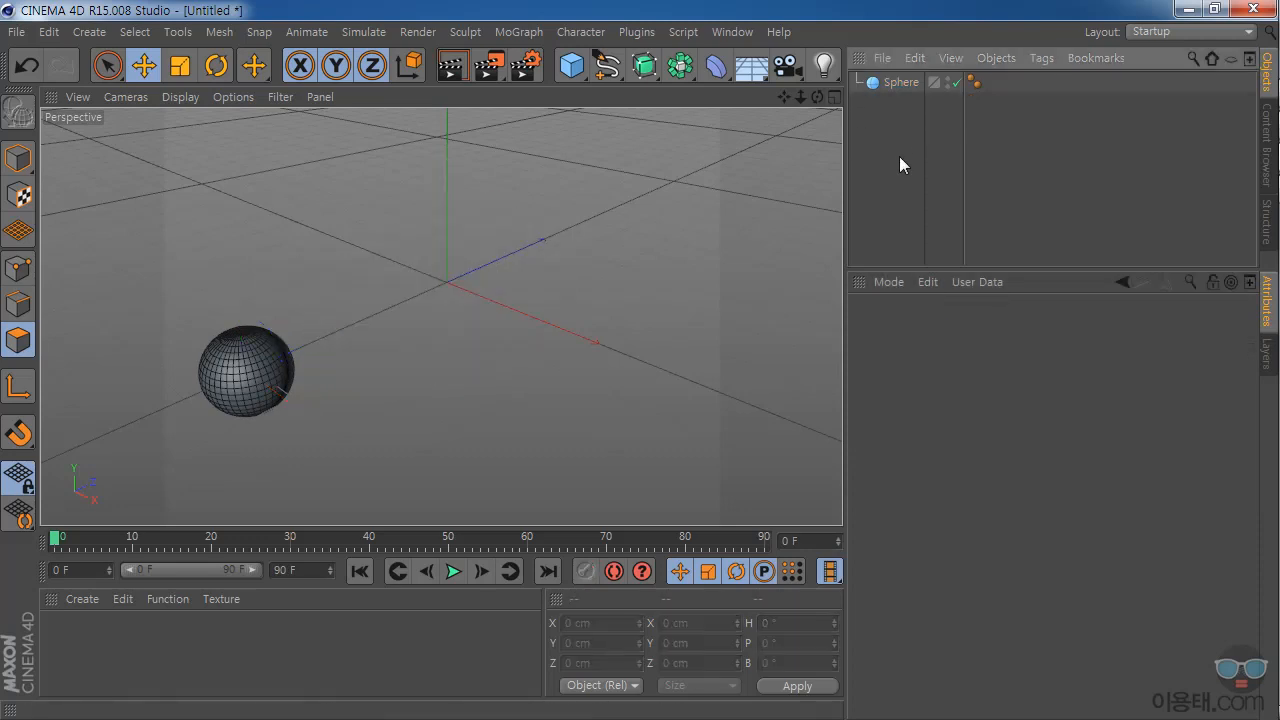
{"action": "mouse_move", "coordinate": [783, 96]}
{"action": "left_mouse_down"}
{"action": "mouse_move", "coordinate": [920, 82]}
{"action": "mouse_move", "coordinate": [870, 95]}
{"action": "mouse_move", "coordinate": [772, 87]}
{"action": "left_mouse_up"}
{"action": "left_click", "coordinate": [903, 86]}
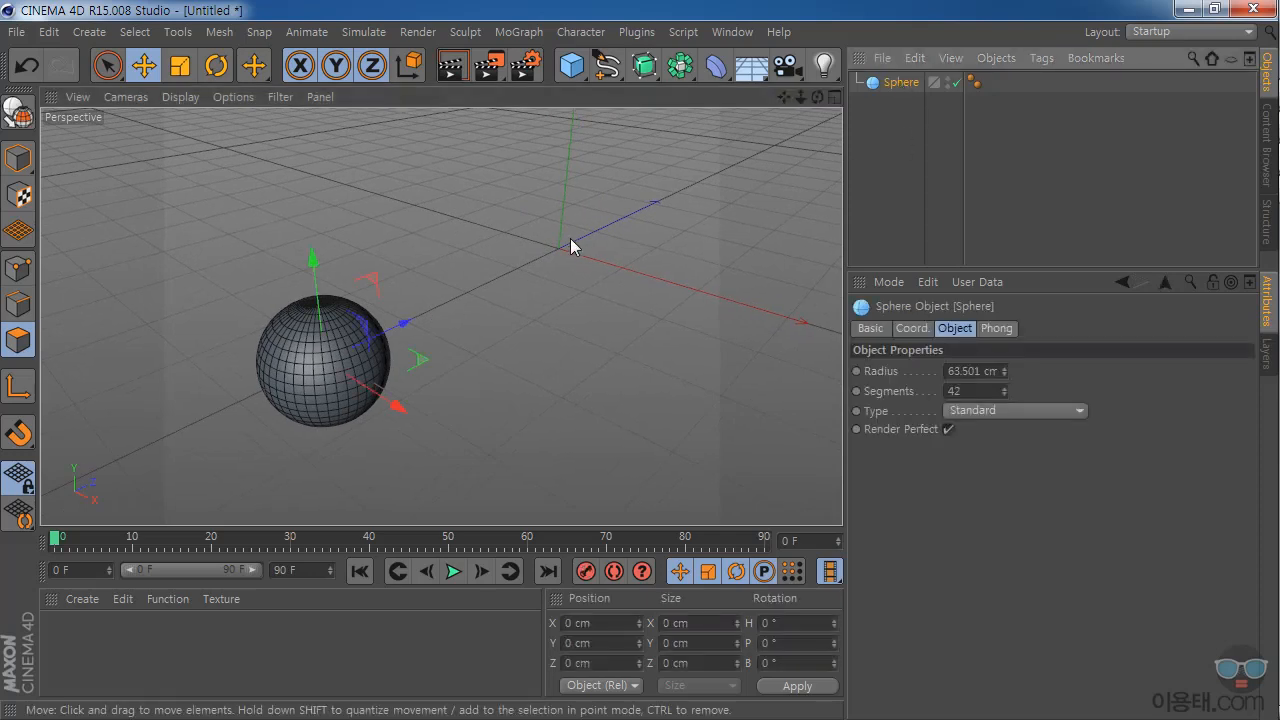
{"action": "left_click_drag", "start_coordinate": [400, 323], "coordinate": [607, 255]}
{"action": "left_click_drag", "start_coordinate": [784, 97], "coordinate": [690, 143]}
{"action": "scroll", "coordinate": [440, 314], "scroll_direction": "up", "scroll_amount": 8}
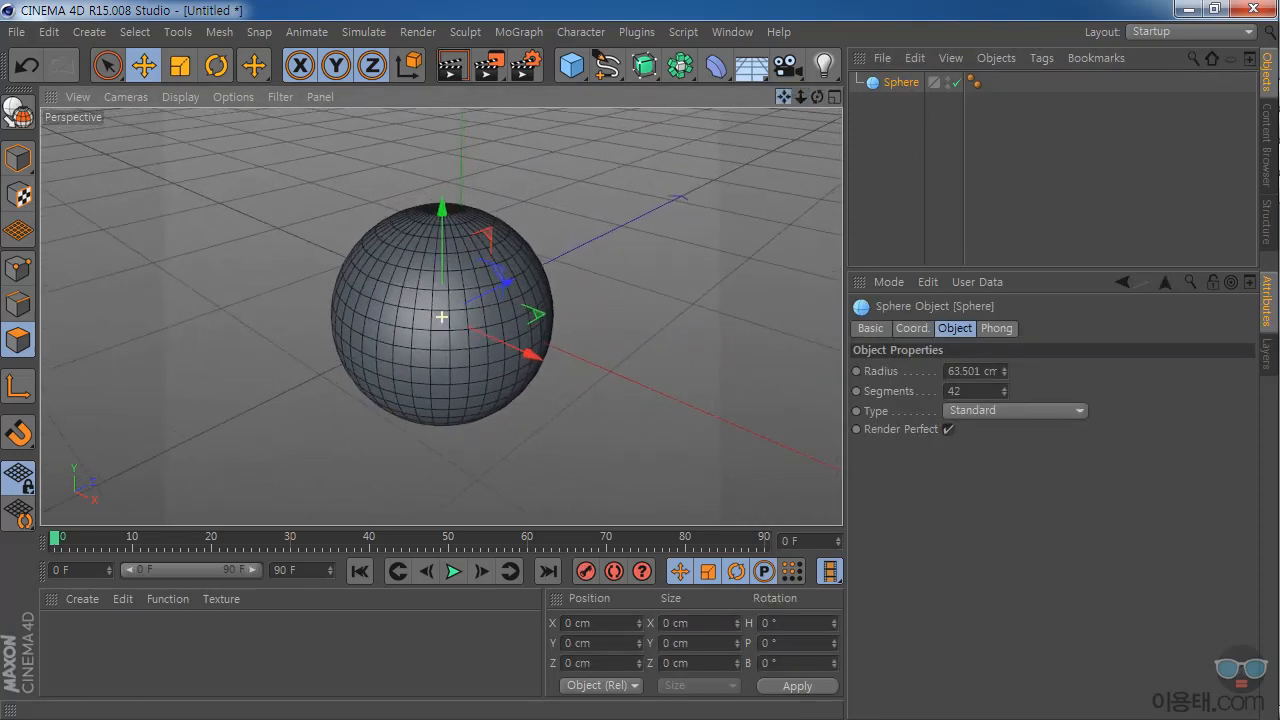
Try the Octahedron, Icosahedron and Hemisphere types on the sphere, one after another.
{"action": "left_click", "coordinate": [955, 411]}
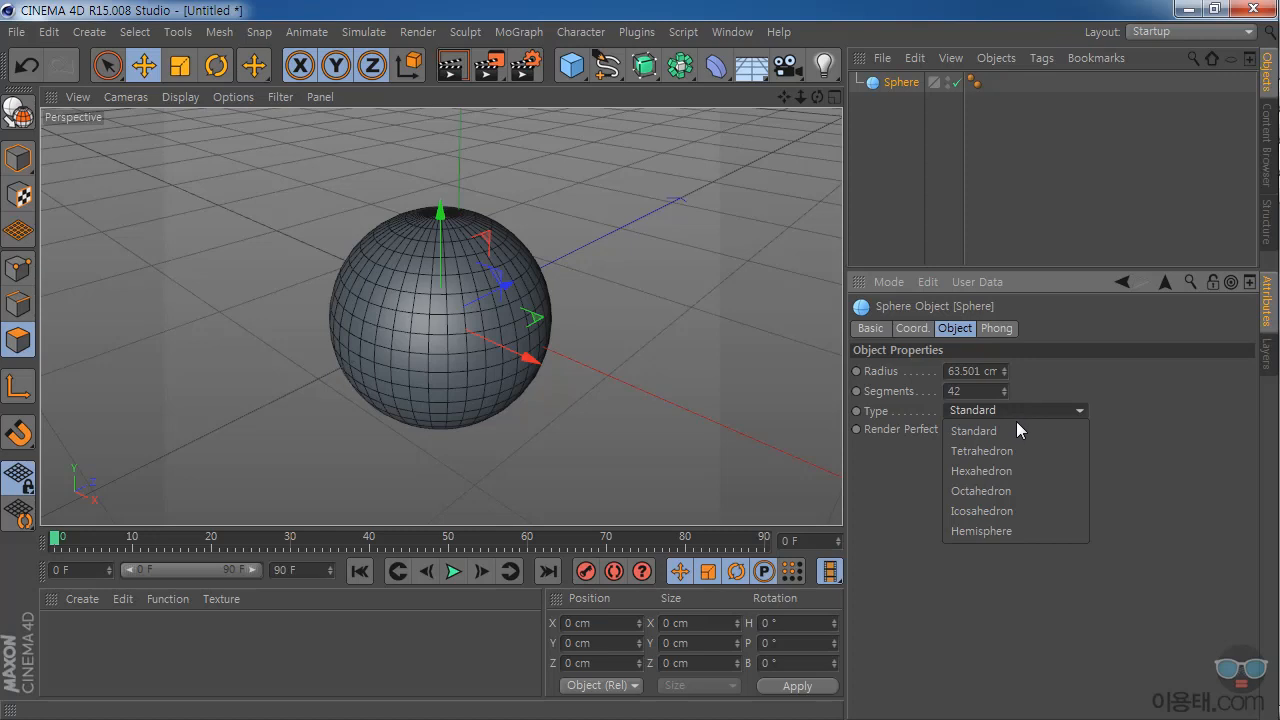
{"action": "left_click", "coordinate": [999, 488]}
{"action": "left_click", "coordinate": [1001, 409]}
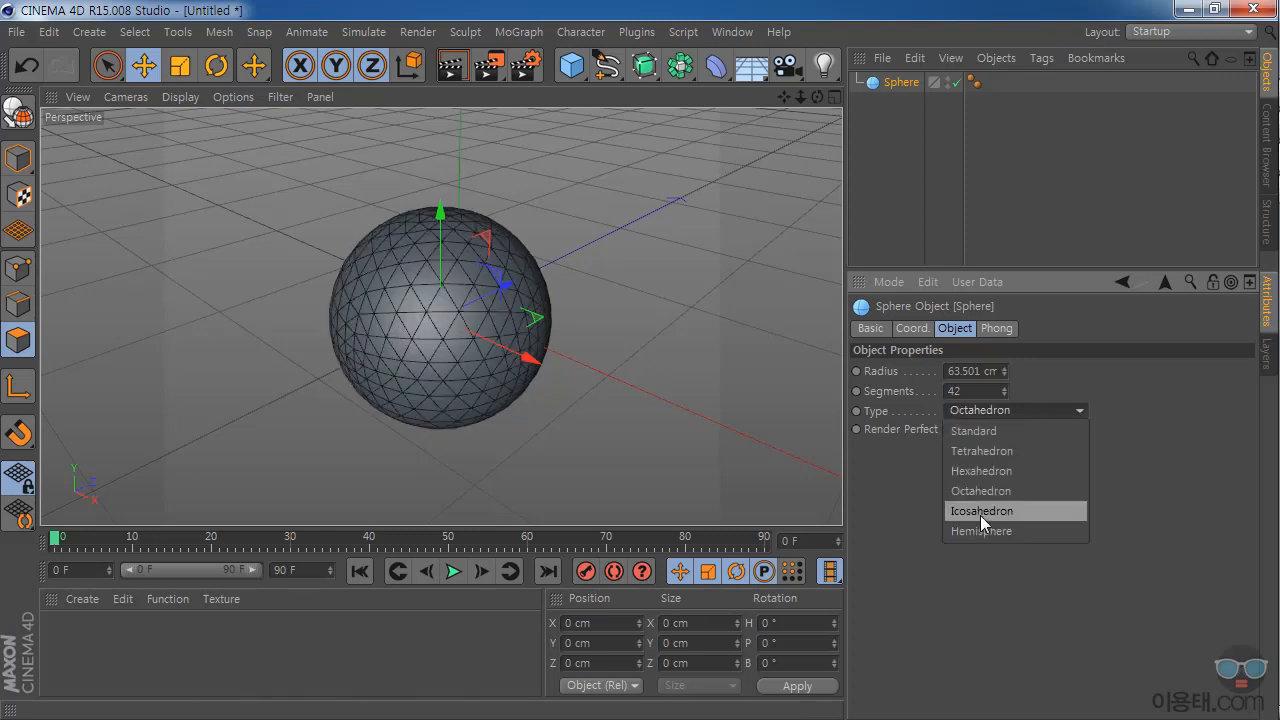
{"action": "left_click", "coordinate": [965, 511]}
{"action": "left_click", "coordinate": [994, 410]}
{"action": "left_click", "coordinate": [1003, 531]}
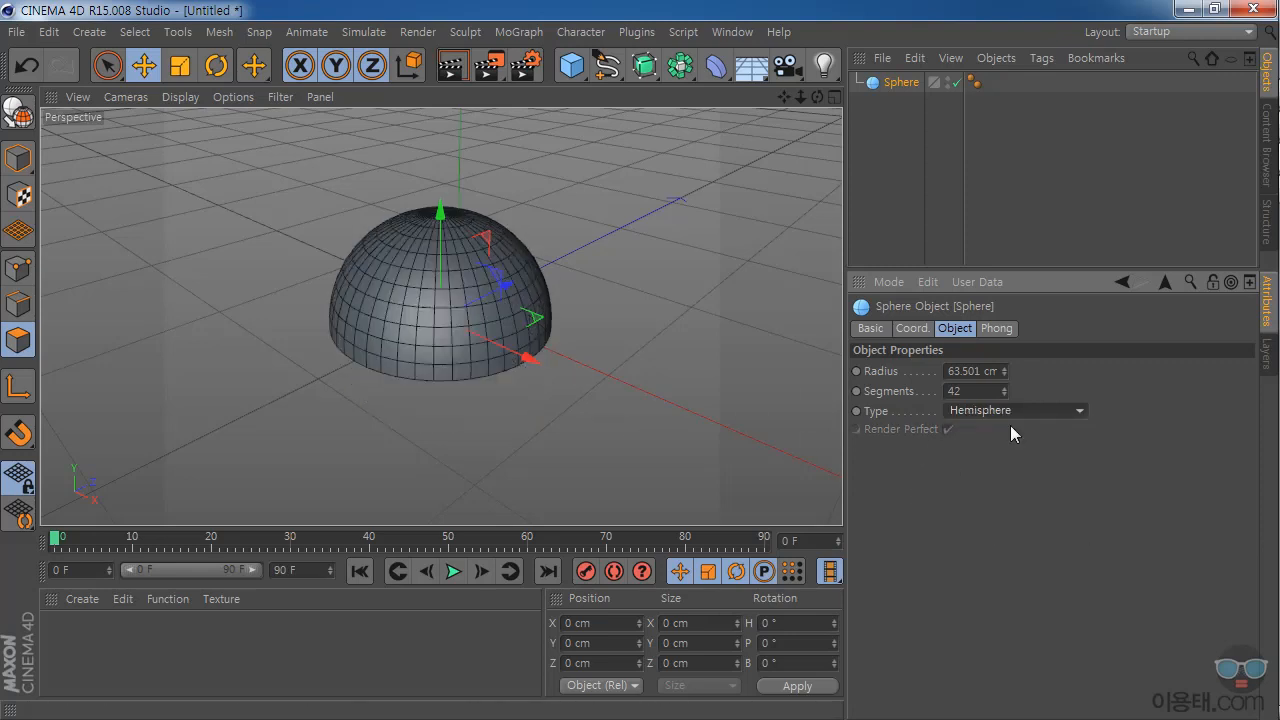
Change the sphere's type to Hexahedron and examine its mesh layout from several angles.
{"action": "mouse_move", "coordinate": [817, 97]}
{"action": "left_mouse_down"}
{"action": "mouse_move", "coordinate": [808, 40]}
{"action": "mouse_move", "coordinate": [800, 58]}
{"action": "mouse_move", "coordinate": [792, 42]}
{"action": "mouse_move", "coordinate": [817, 104]}
{"action": "left_mouse_up"}
{"action": "left_click", "coordinate": [979, 415]}
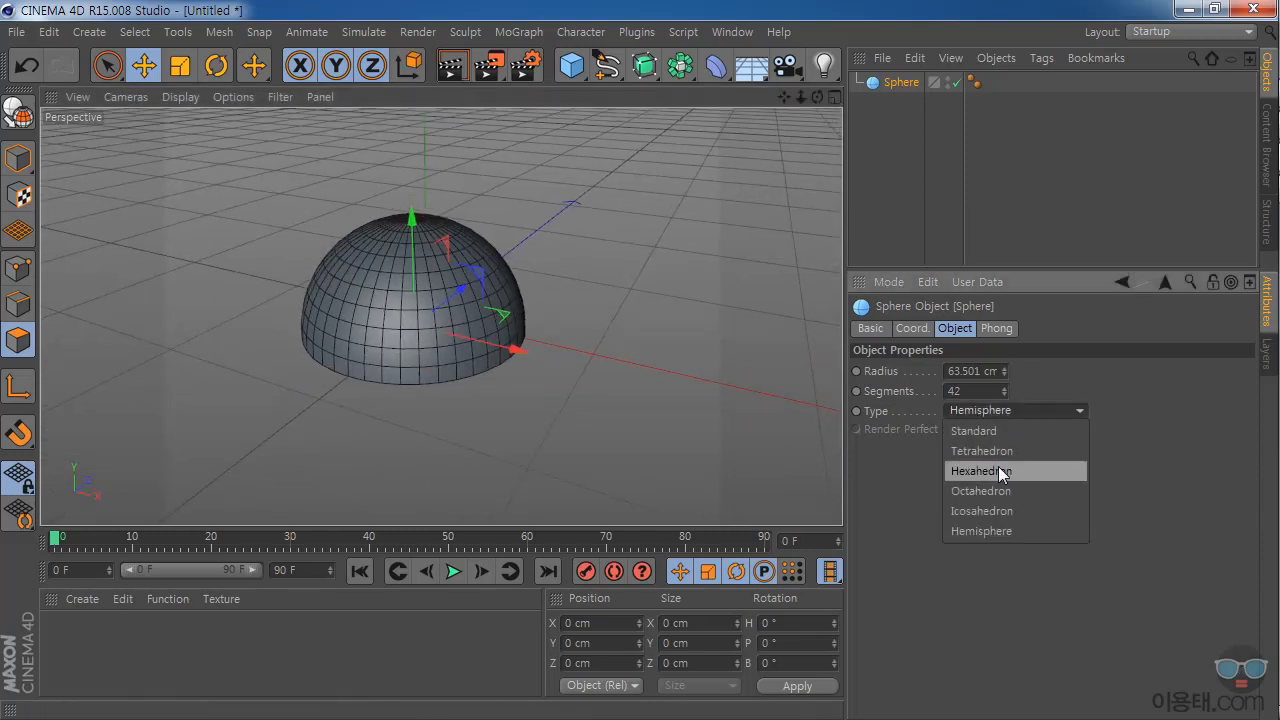
{"action": "left_click", "coordinate": [1003, 471]}
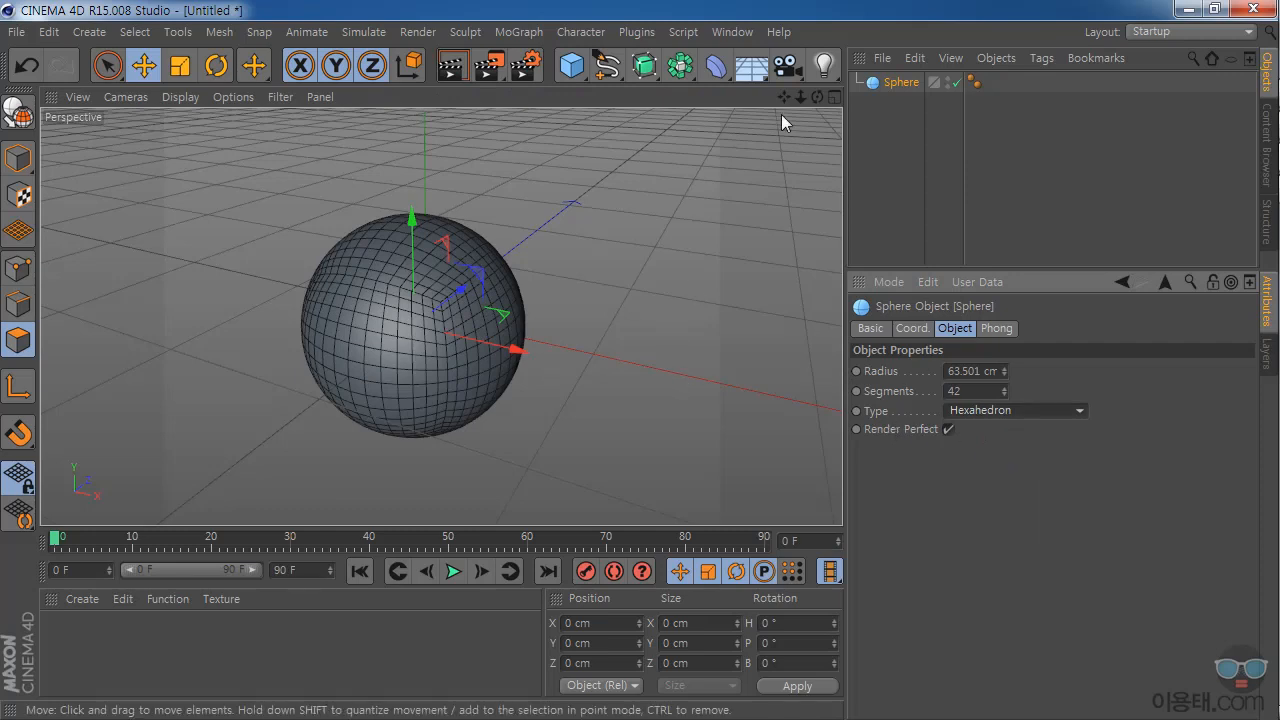
{"action": "left_click_drag", "start_coordinate": [817, 97], "coordinate": [842, 97]}
{"action": "left_click_drag", "start_coordinate": [784, 97], "coordinate": [824, 88]}
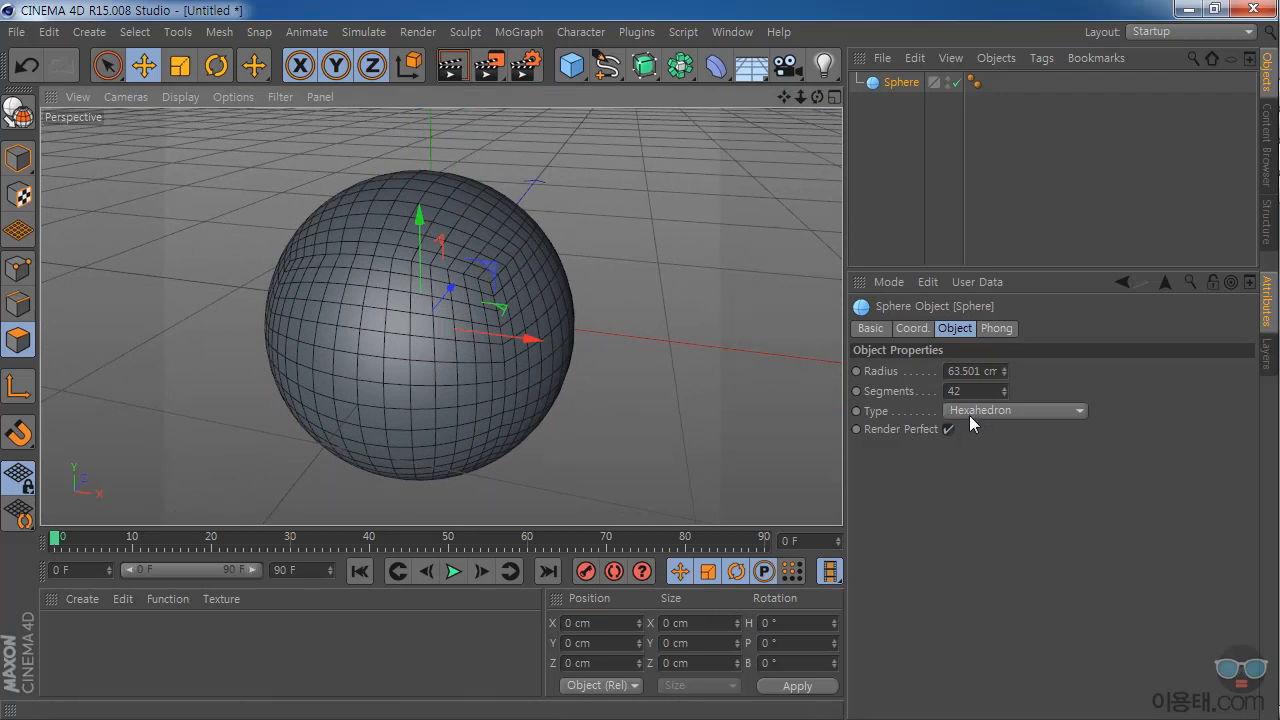
{"action": "left_click", "coordinate": [947, 429]}
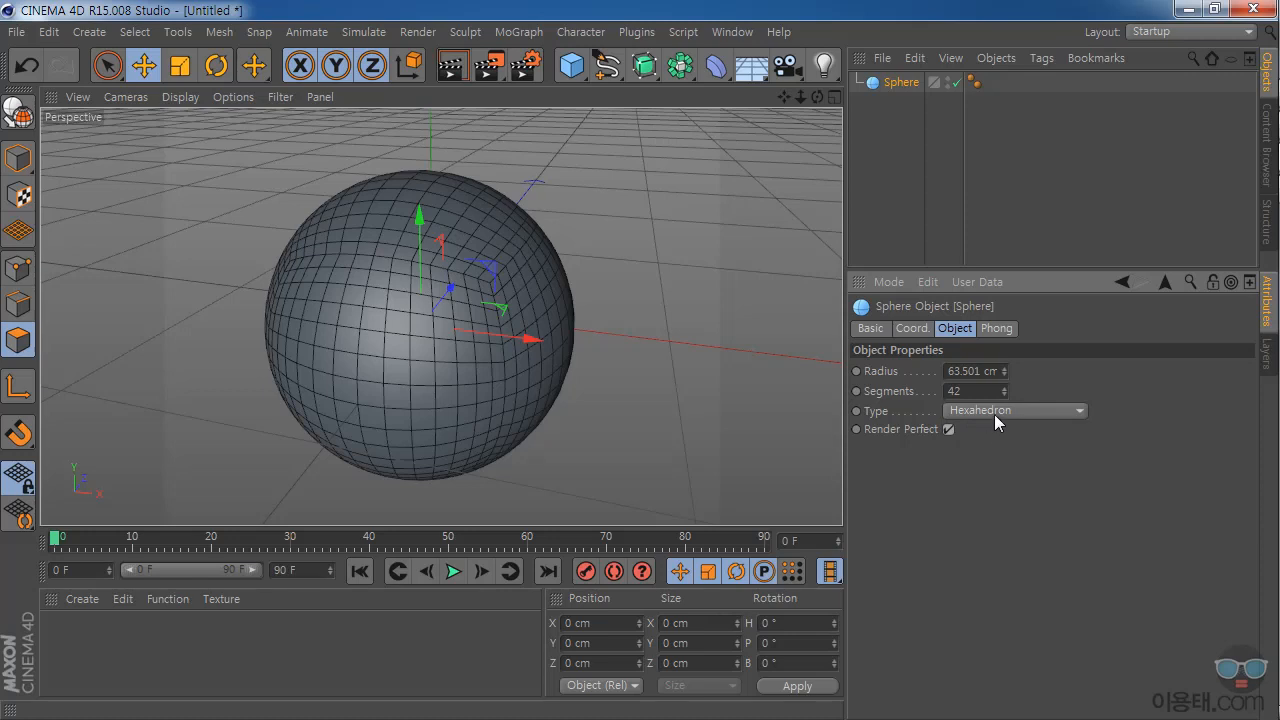
{"action": "mouse_move", "coordinate": [817, 97]}
{"action": "left_mouse_down"}
{"action": "mouse_move", "coordinate": [884, 99]}
{"action": "mouse_move", "coordinate": [770, 98]}
{"action": "mouse_move", "coordinate": [812, 82]}
{"action": "mouse_move", "coordinate": [798, 99]}
{"action": "mouse_move", "coordinate": [815, 98]}
{"action": "left_mouse_up"}
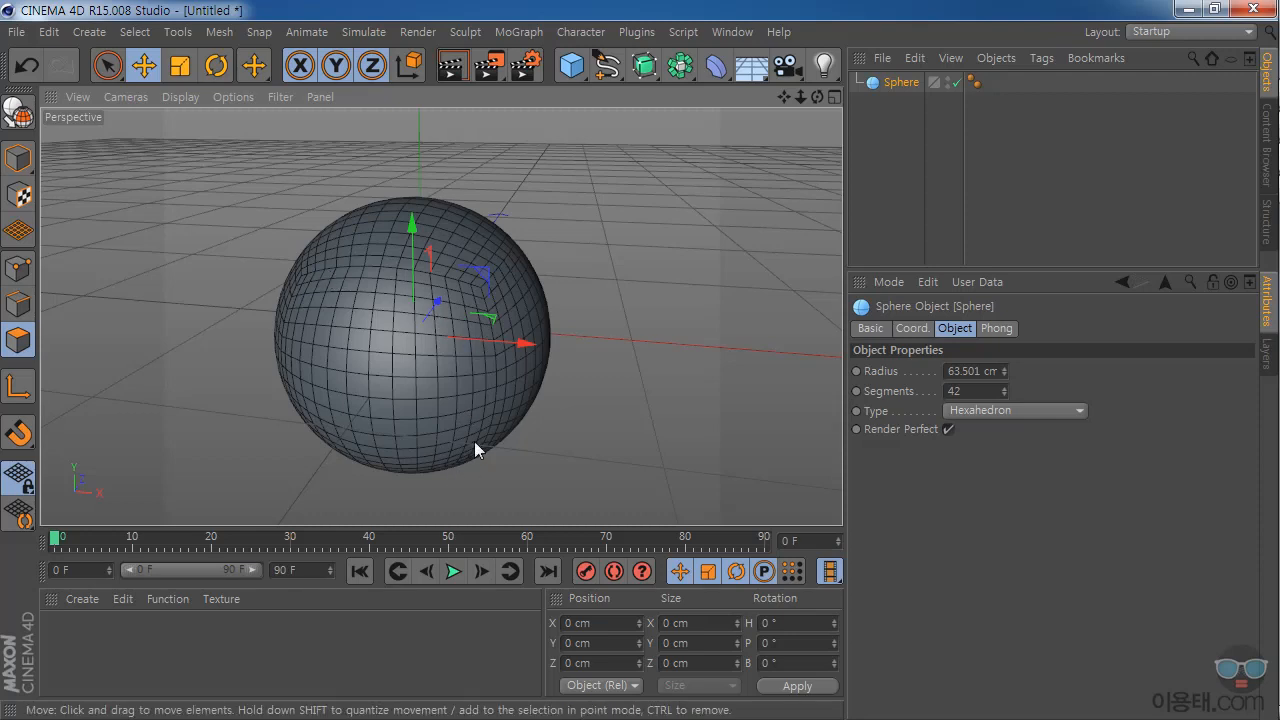
{"action": "left_click_drag", "start_coordinate": [817, 97], "coordinate": [770, 92]}
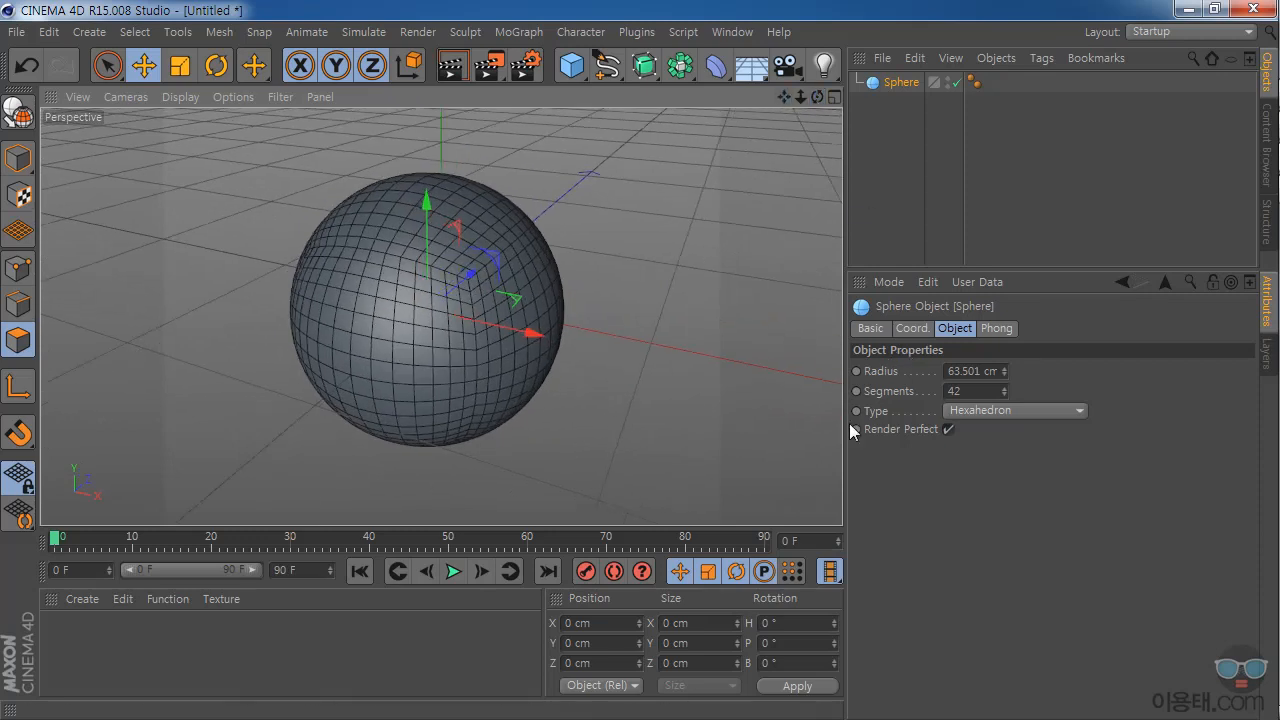
Set the sphere's type to Standard and reduce its segments to 3.
{"action": "left_click", "coordinate": [975, 410]}
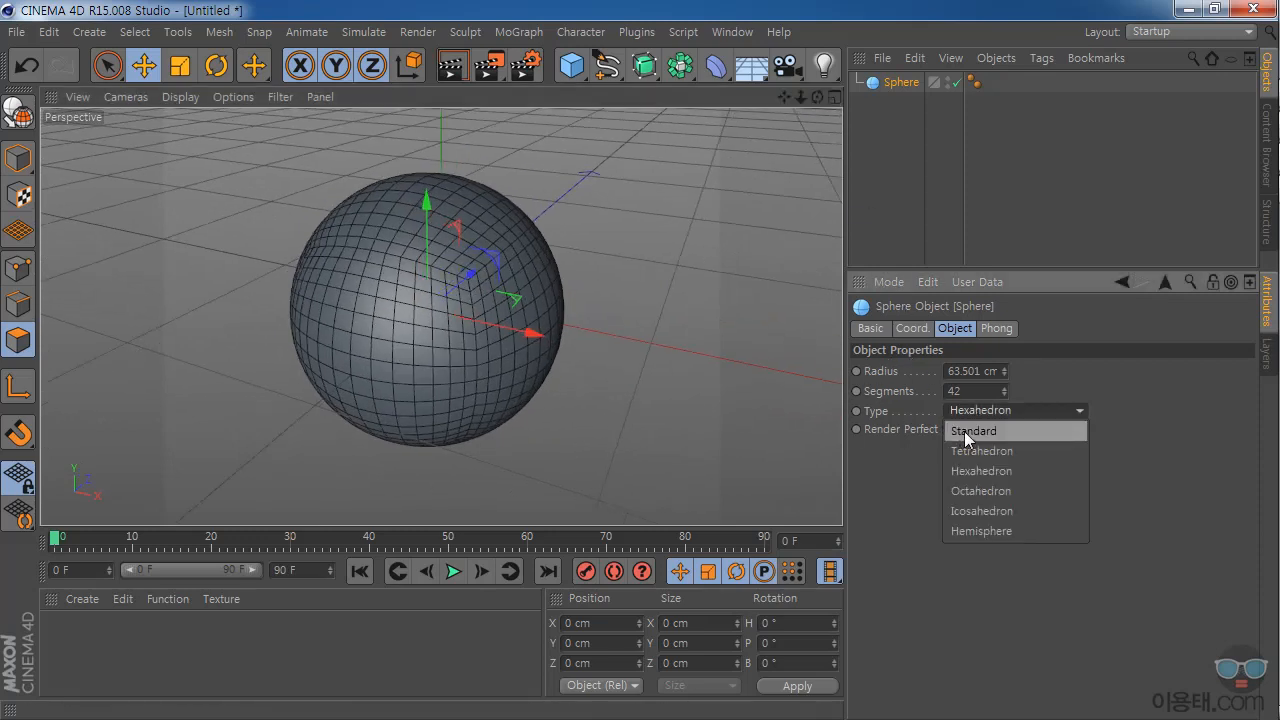
{"action": "left_click", "coordinate": [965, 430]}
{"action": "left_click_drag", "start_coordinate": [817, 96], "coordinate": [791, 97]}
{"action": "left_click_drag", "start_coordinate": [817, 97], "coordinate": [809, 96]}
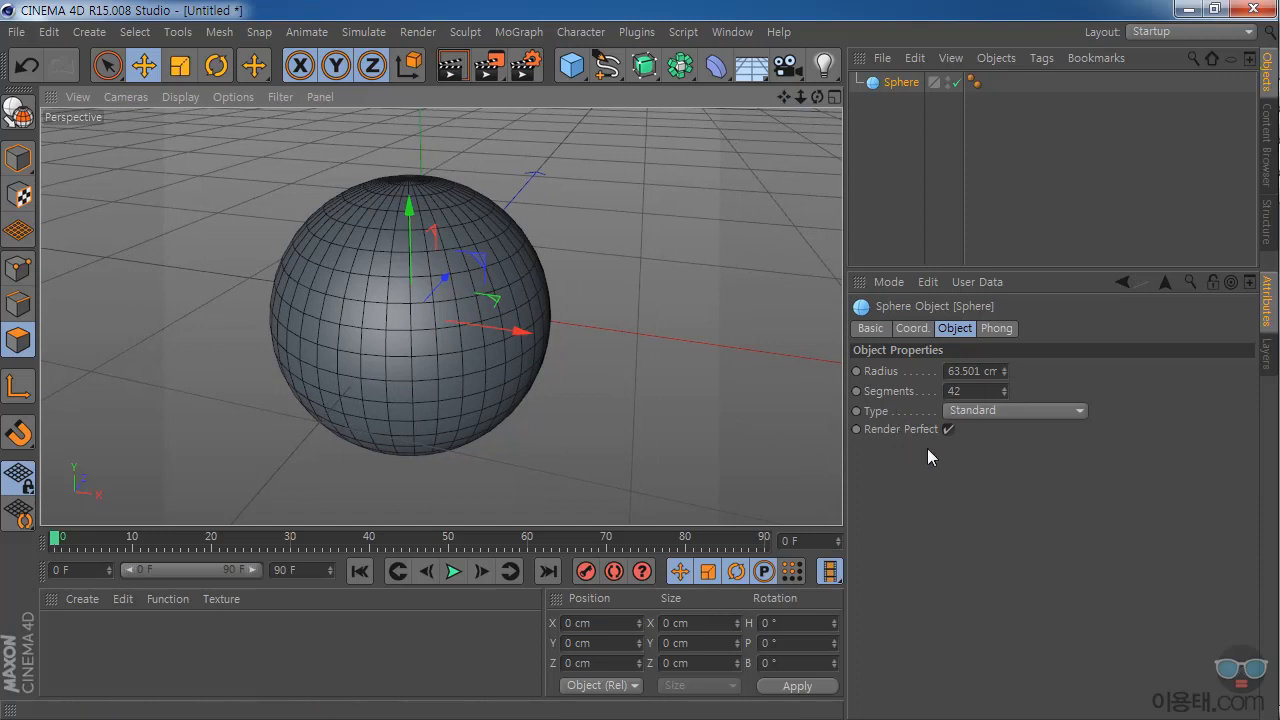
{"action": "mouse_move", "coordinate": [1005, 392]}
{"action": "left_mouse_down"}
{"action": "mouse_move", "coordinate": [985, 394]}
{"action": "mouse_move", "coordinate": [1010, 412]}
{"action": "left_mouse_up"}
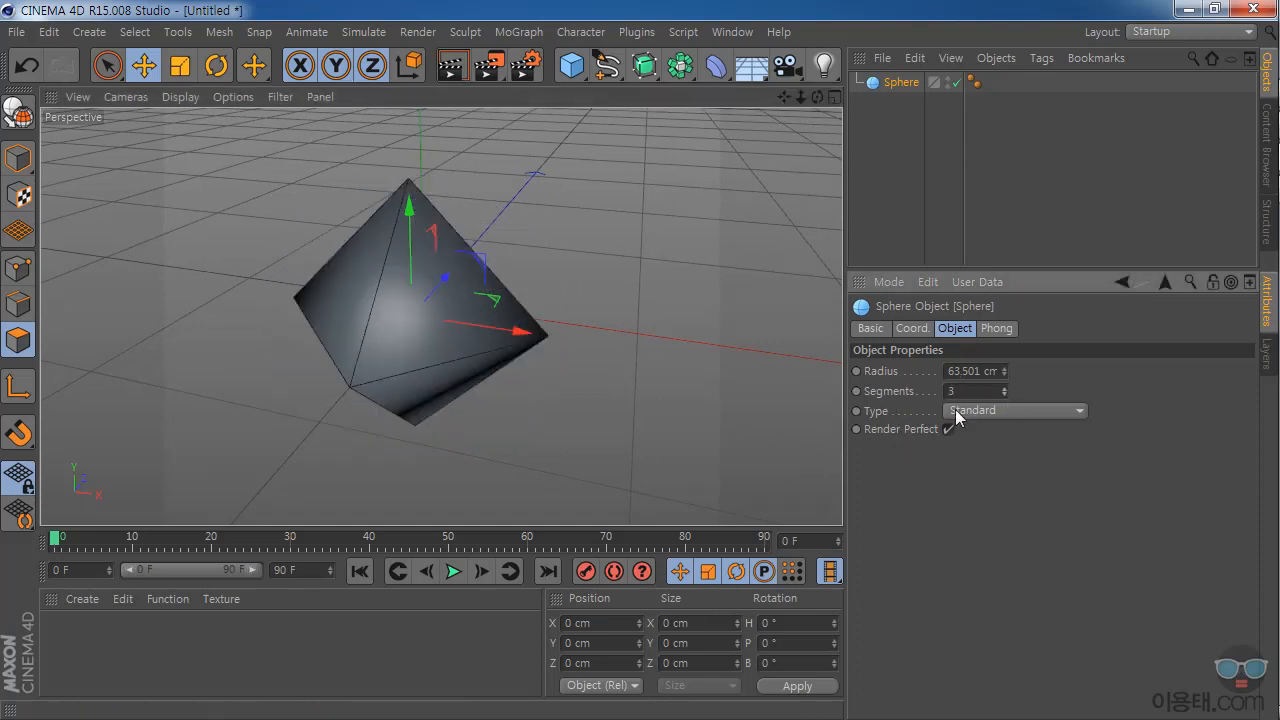
Examine the three-segment sphere and render the perspective view with Render Perfect enabled.
{"action": "left_click_drag", "start_coordinate": [817, 97], "coordinate": [423, 309]}
{"action": "left_click_drag", "start_coordinate": [784, 97], "coordinate": [460, 316]}
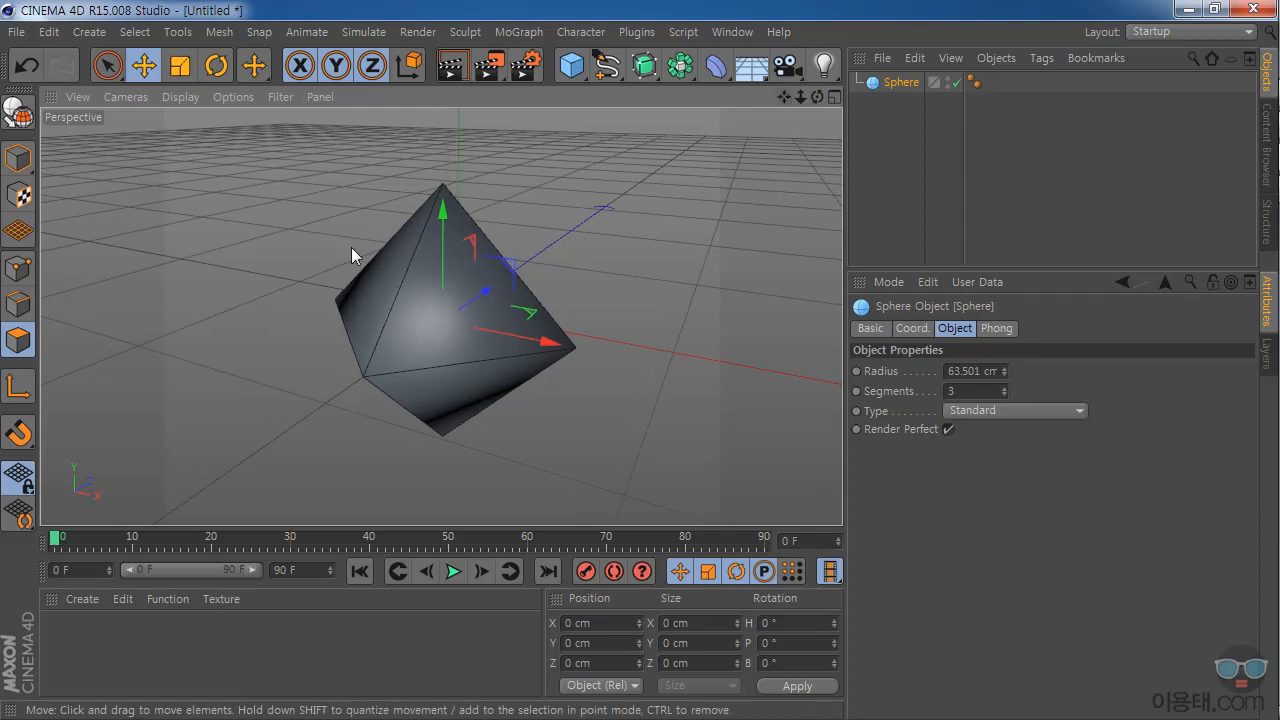
{"action": "left_click_drag", "start_coordinate": [817, 96], "coordinate": [441, 316]}
{"action": "left_click_drag", "start_coordinate": [783, 98], "coordinate": [441, 316]}
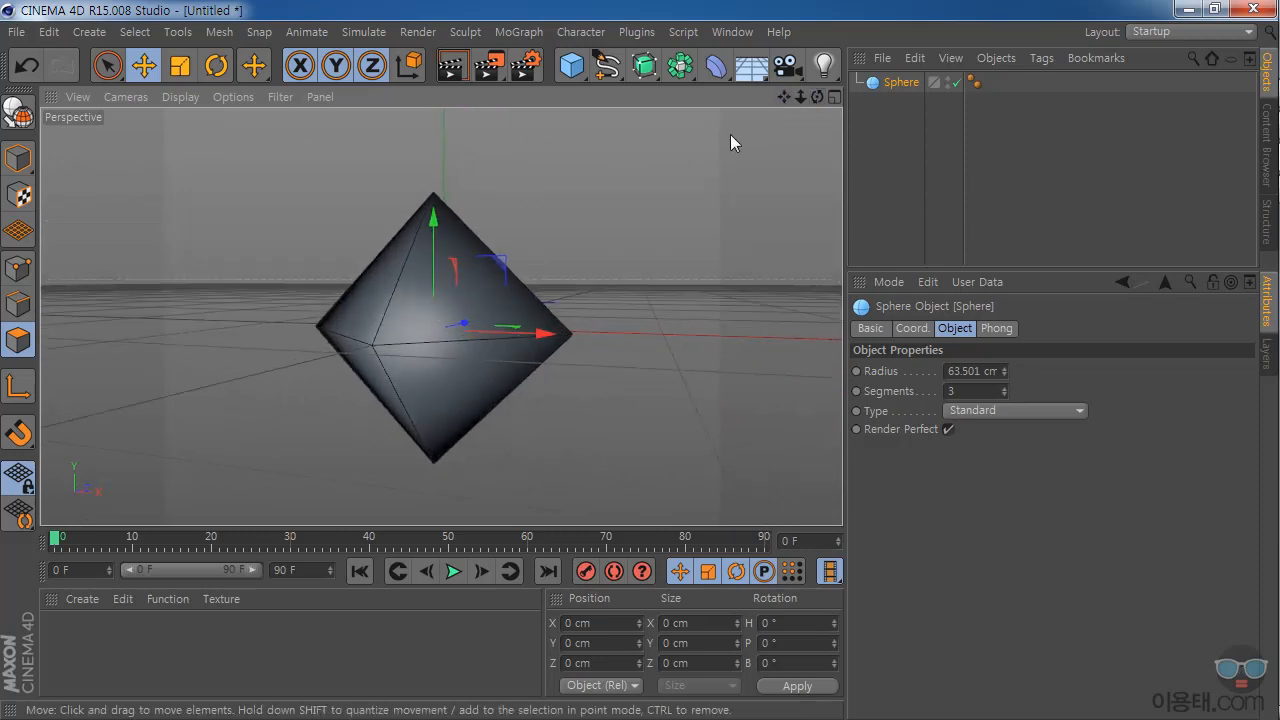
{"action": "left_click", "coordinate": [452, 66]}
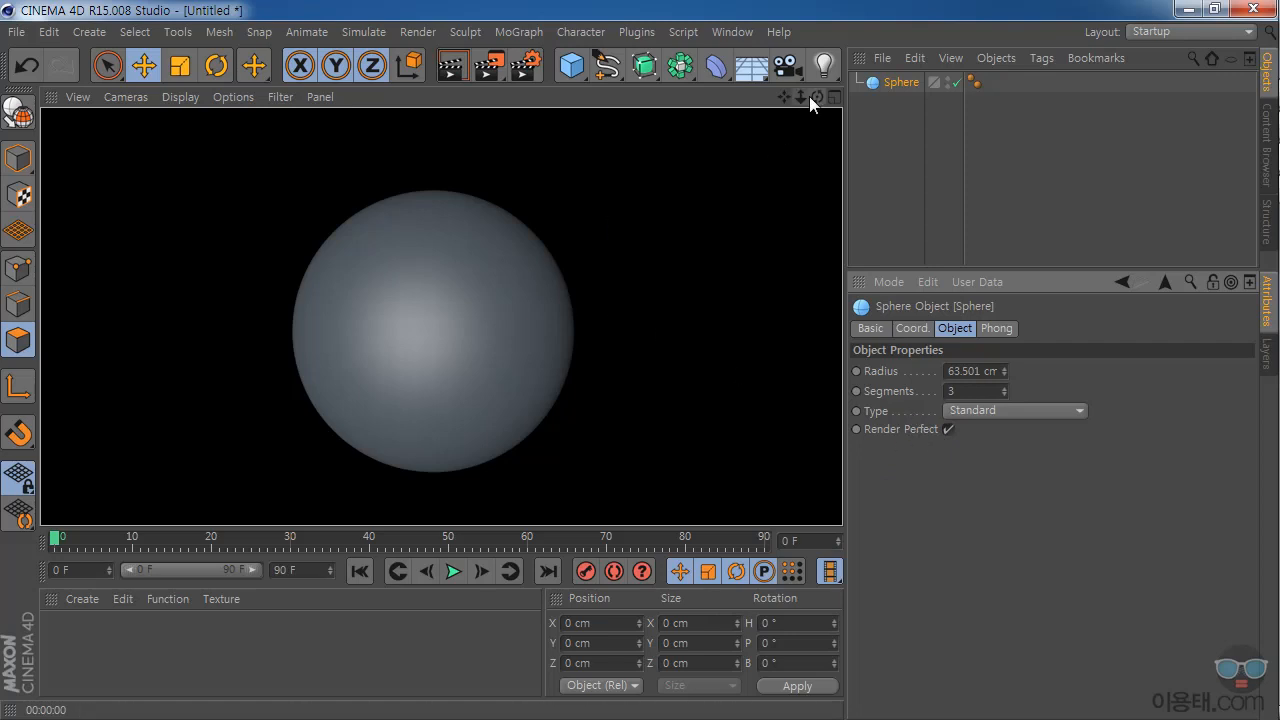
{"action": "left_click_drag", "start_coordinate": [783, 97], "coordinate": [788, 78]}
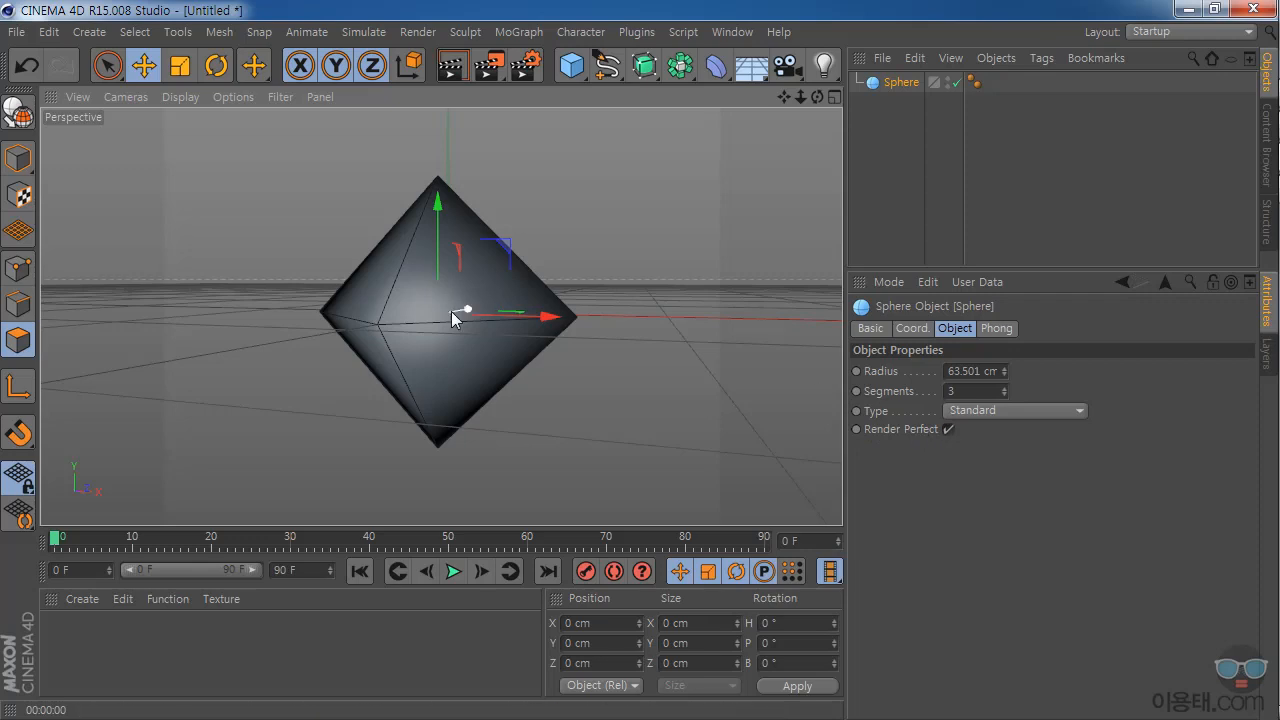
{"action": "left_click", "coordinate": [445, 72]}
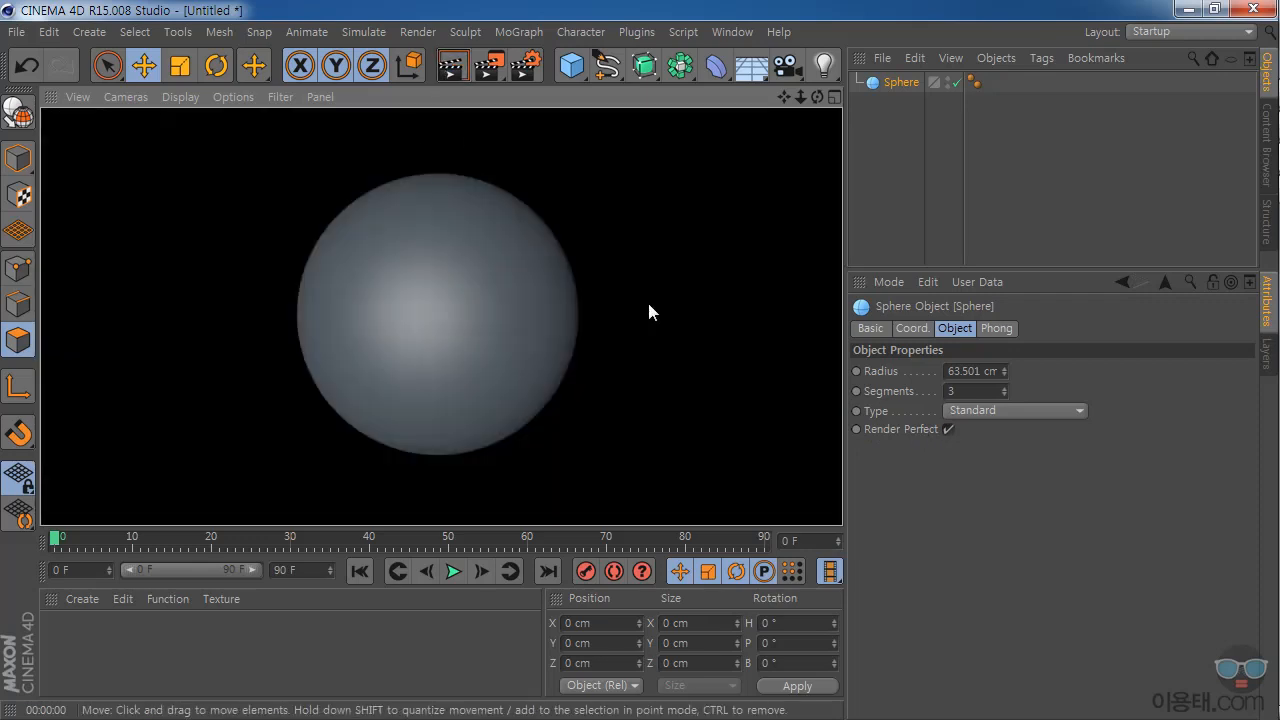
Test-render the sphere with Render Perfect disabled, and enable the option again.
{"action": "left_click", "coordinate": [949, 429]}
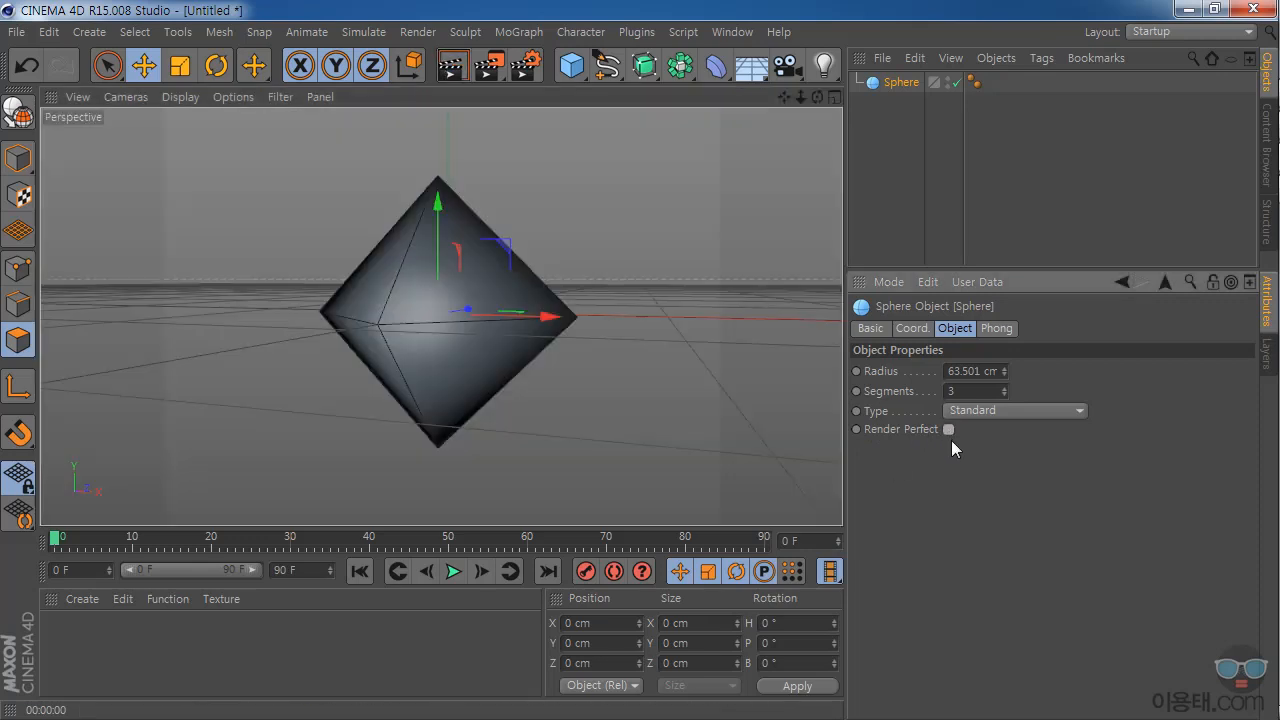
{"action": "left_click", "coordinate": [452, 66]}
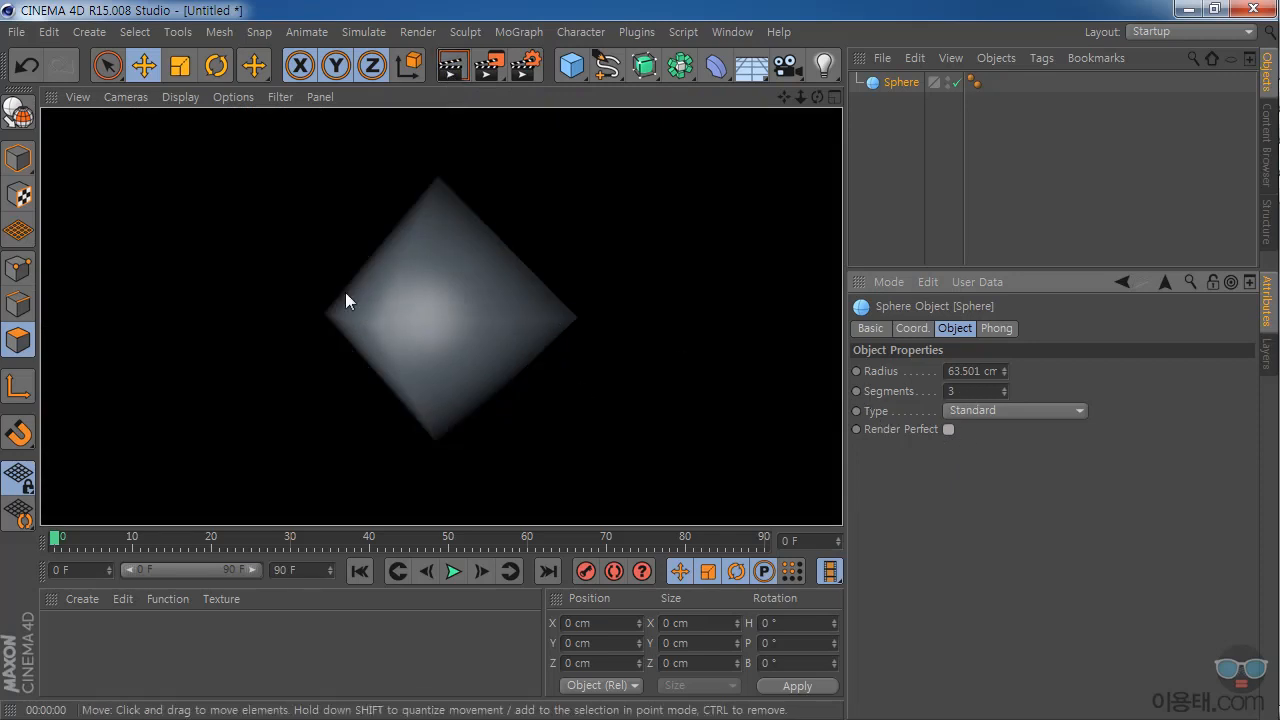
{"action": "left_click", "coordinate": [949, 429]}
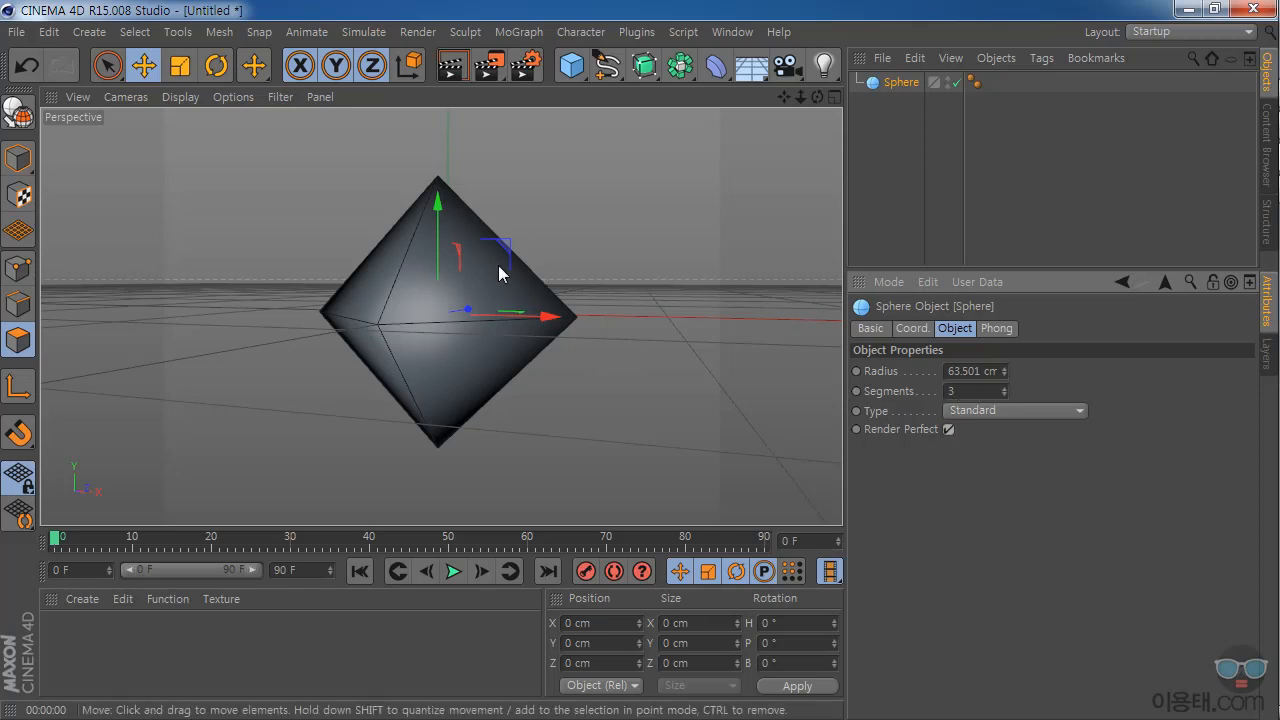
Raise the Phong Angle of the sphere's Phong tag to 154°.
{"action": "left_click_drag", "start_coordinate": [801, 97], "coordinate": [796, 103]}
{"action": "left_click", "coordinate": [891, 163]}
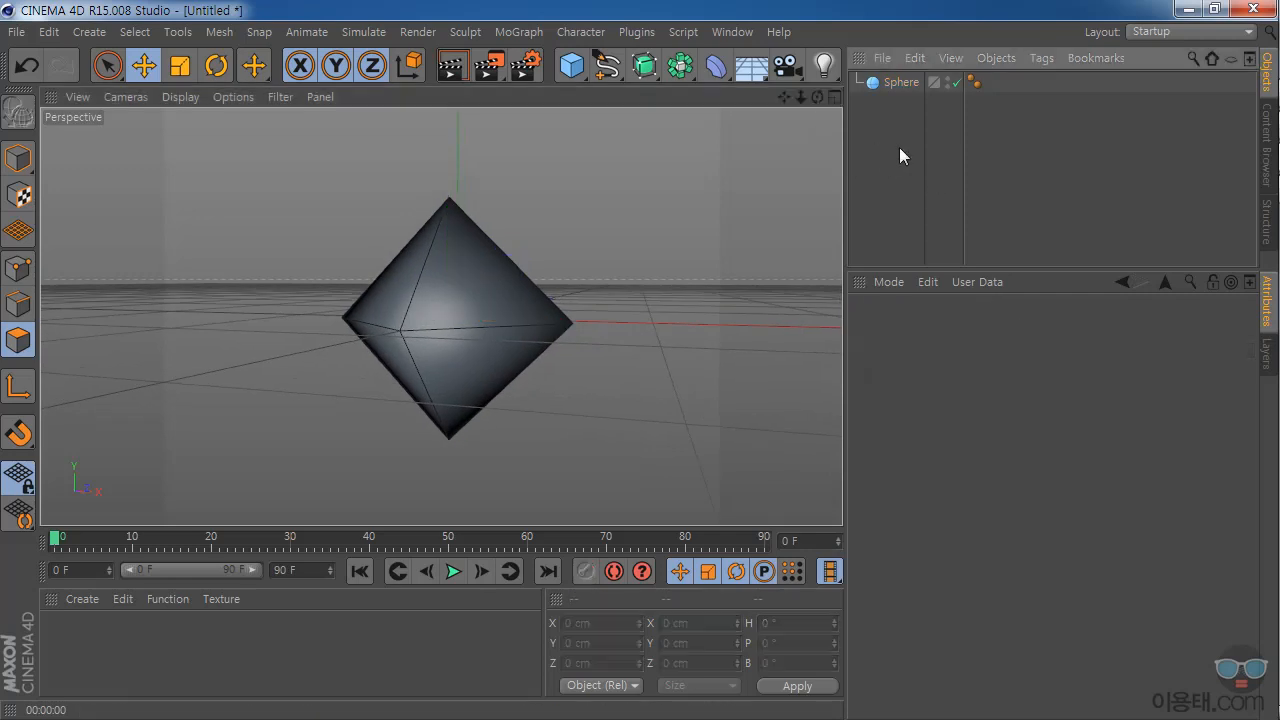
{"action": "left_click", "coordinate": [908, 82]}
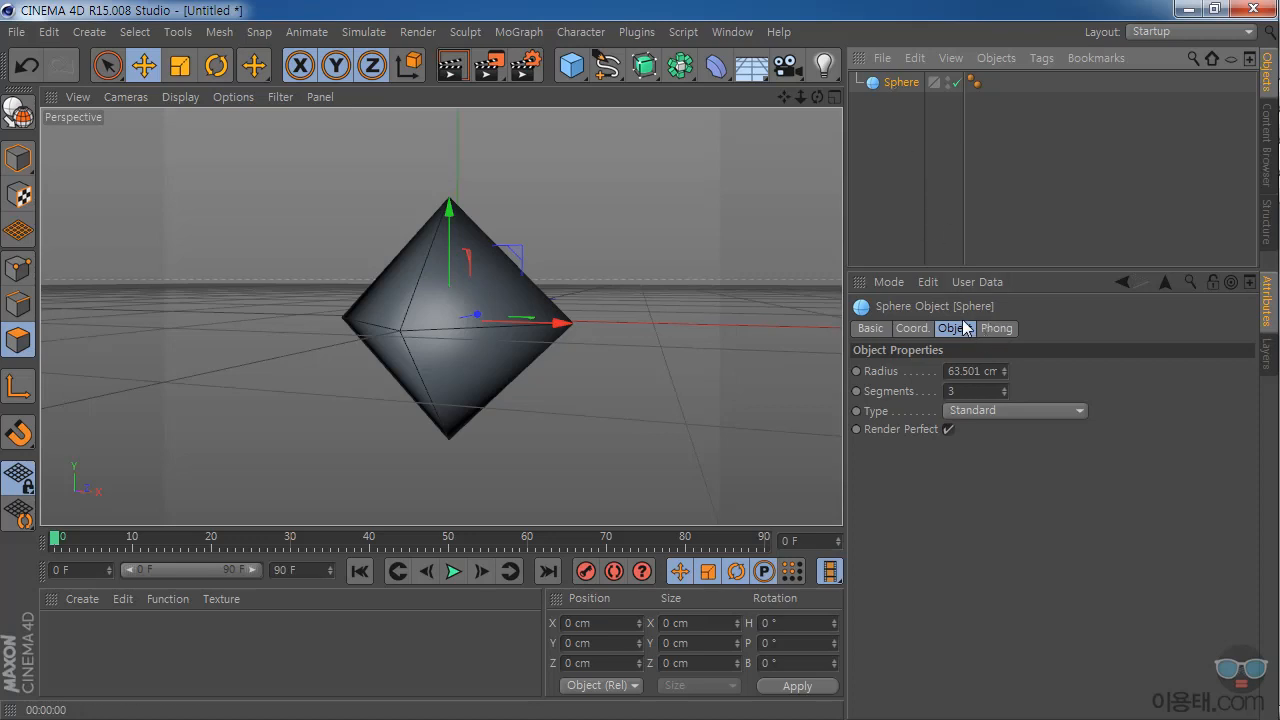
{"action": "left_click", "coordinate": [1000, 331]}
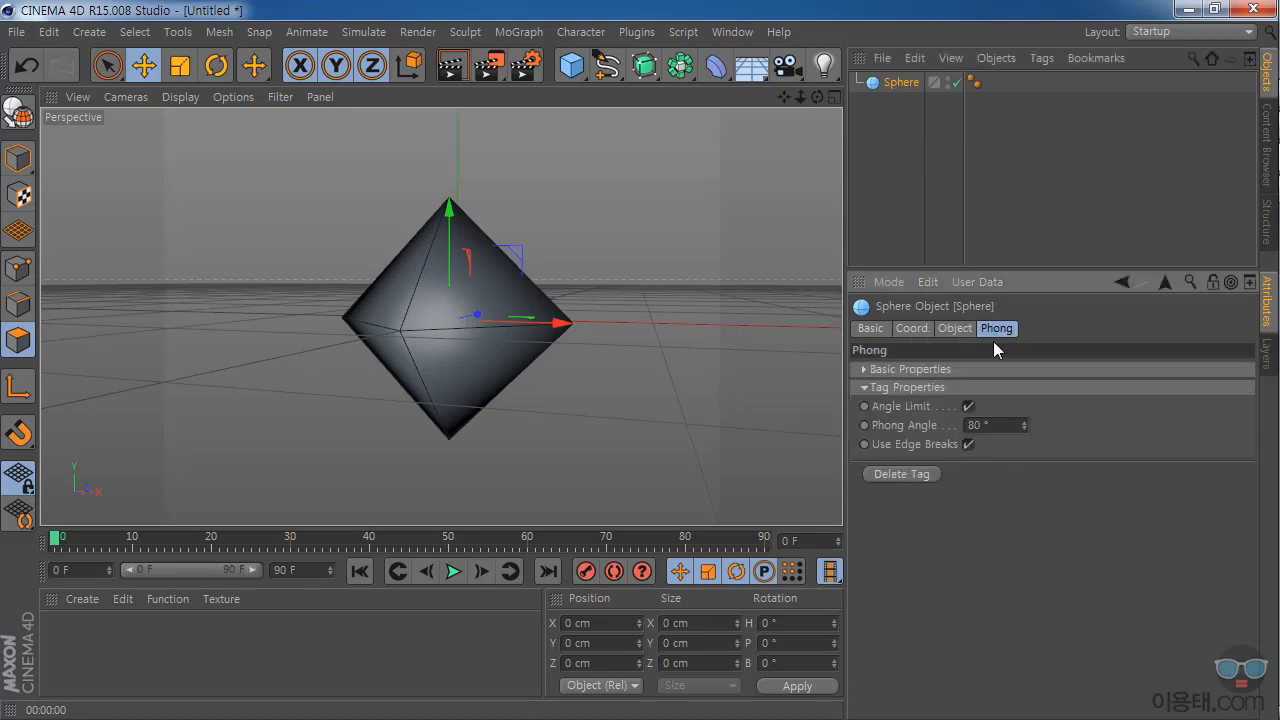
{"action": "left_click", "coordinate": [974, 83]}
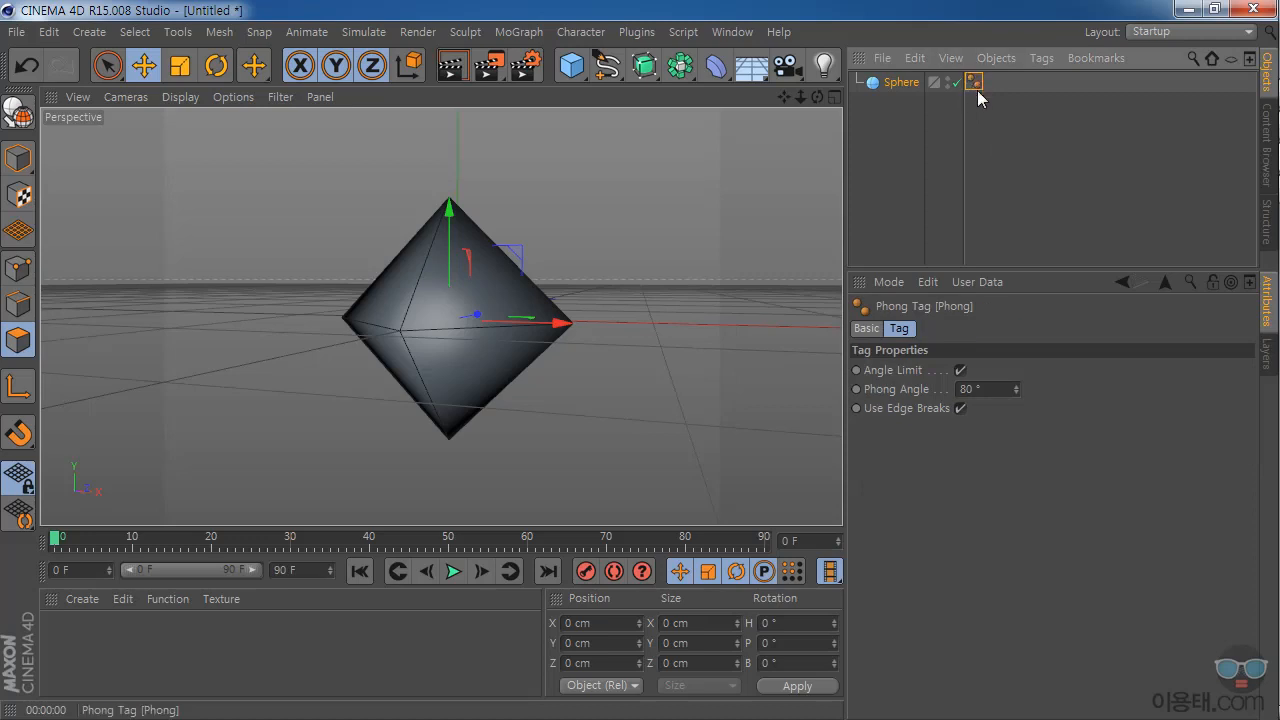
{"action": "left_click", "coordinate": [899, 84]}
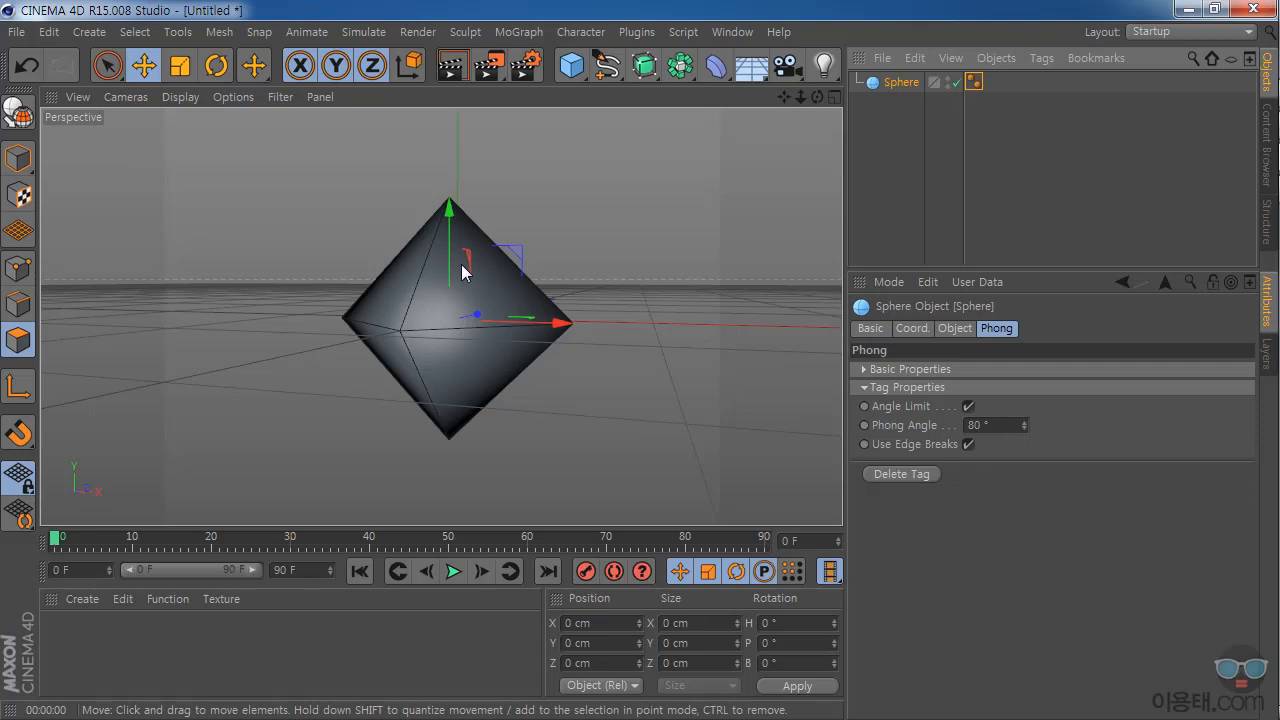
{"action": "scroll", "coordinate": [416, 291], "scroll_direction": "up", "scroll_amount": 3}
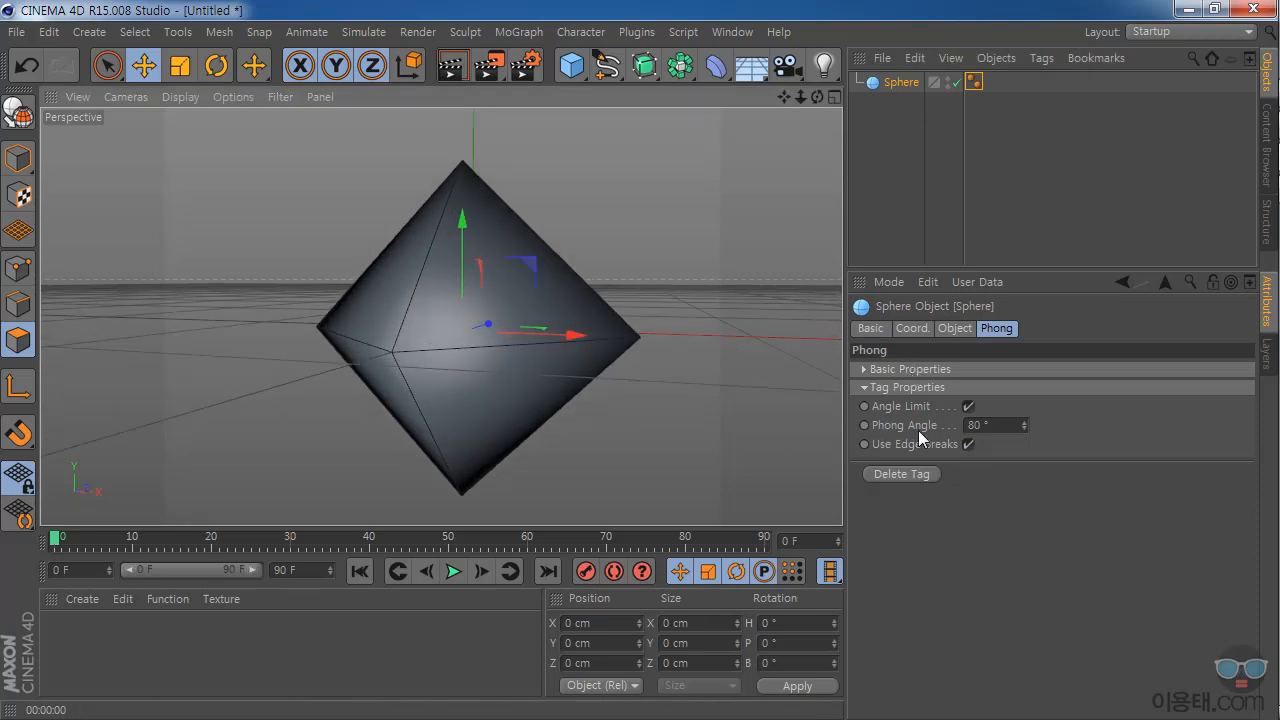
{"action": "mouse_move", "coordinate": [1023, 425]}
{"action": "left_mouse_down"}
{"action": "mouse_move", "coordinate": [1023, 438]}
{"action": "mouse_move", "coordinate": [1023, 341]}
{"action": "left_mouse_up"}
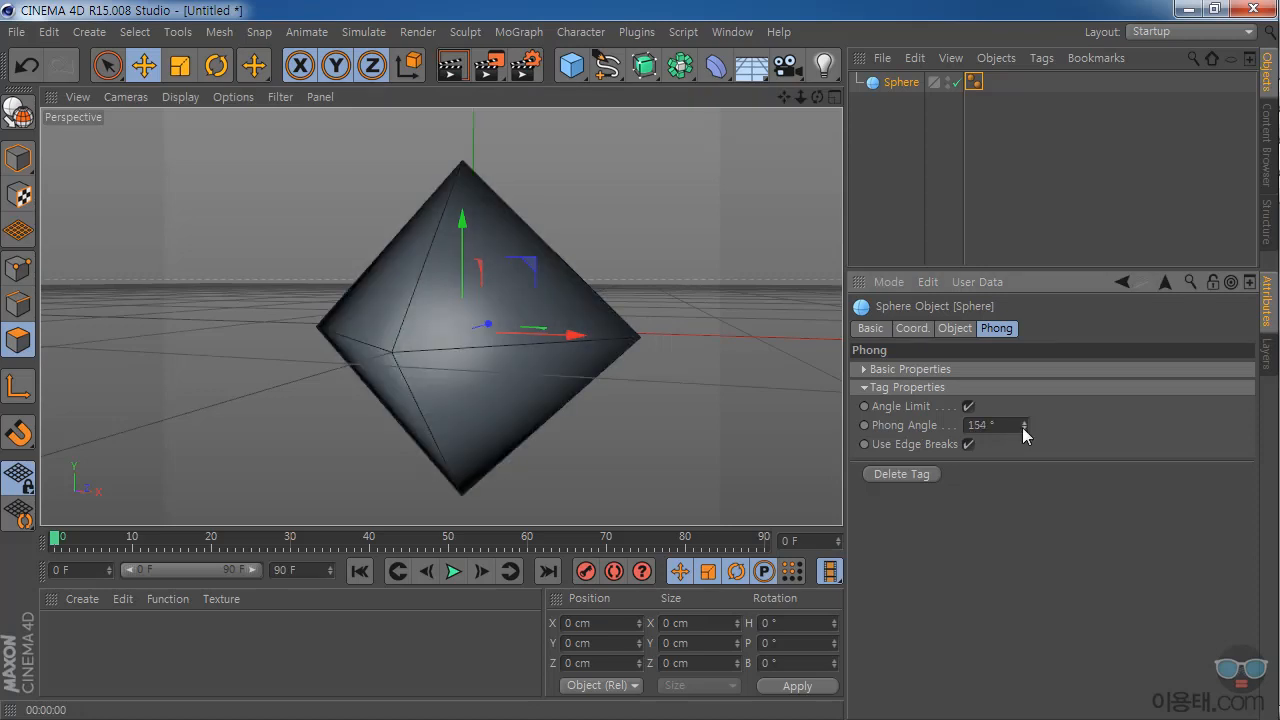
Undo the last Phong Angle change and switch the sphere's Angle Limit off and on again.
{"action": "key", "text": "ctrl+z"}
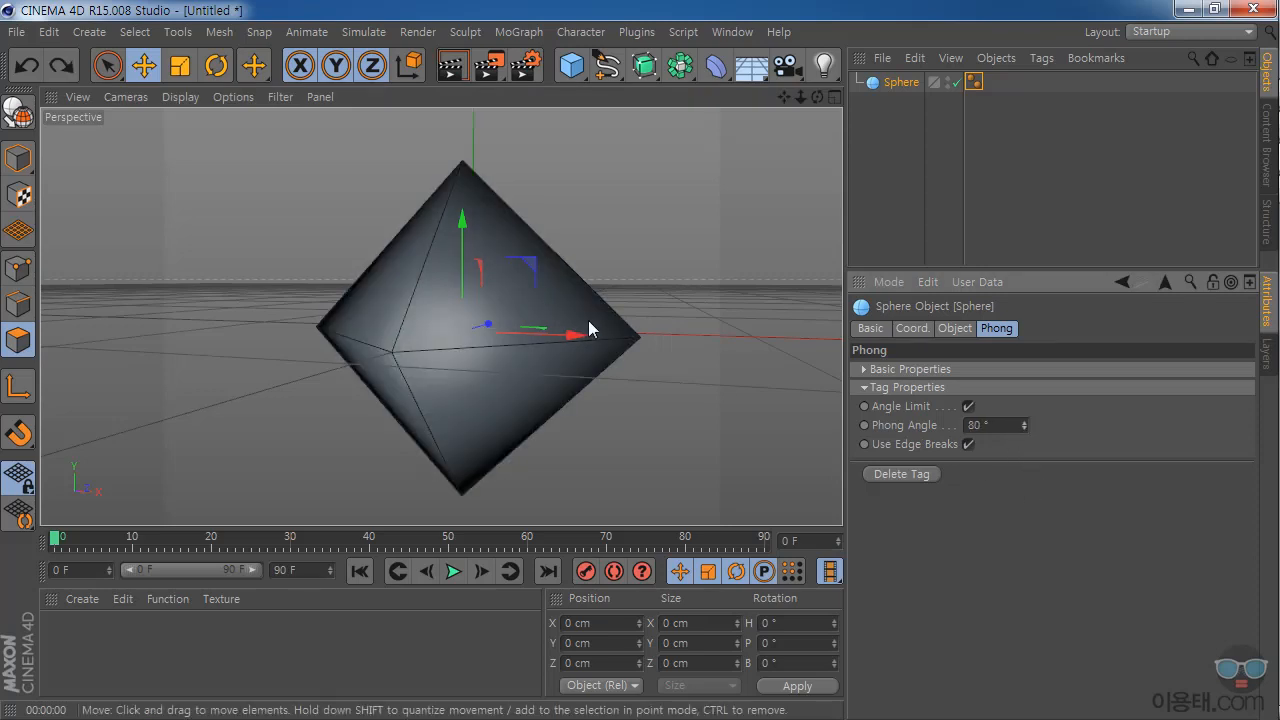
{"action": "left_click", "coordinate": [968, 406]}
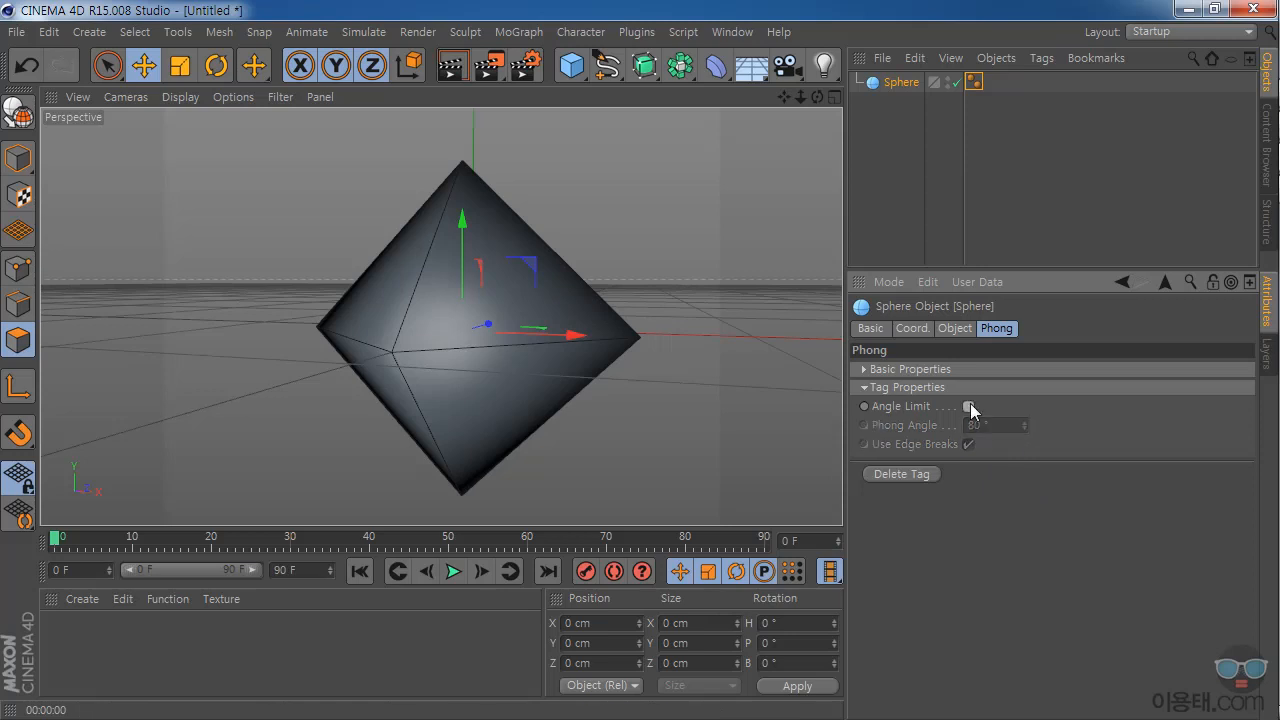
{"action": "left_click", "coordinate": [968, 407]}
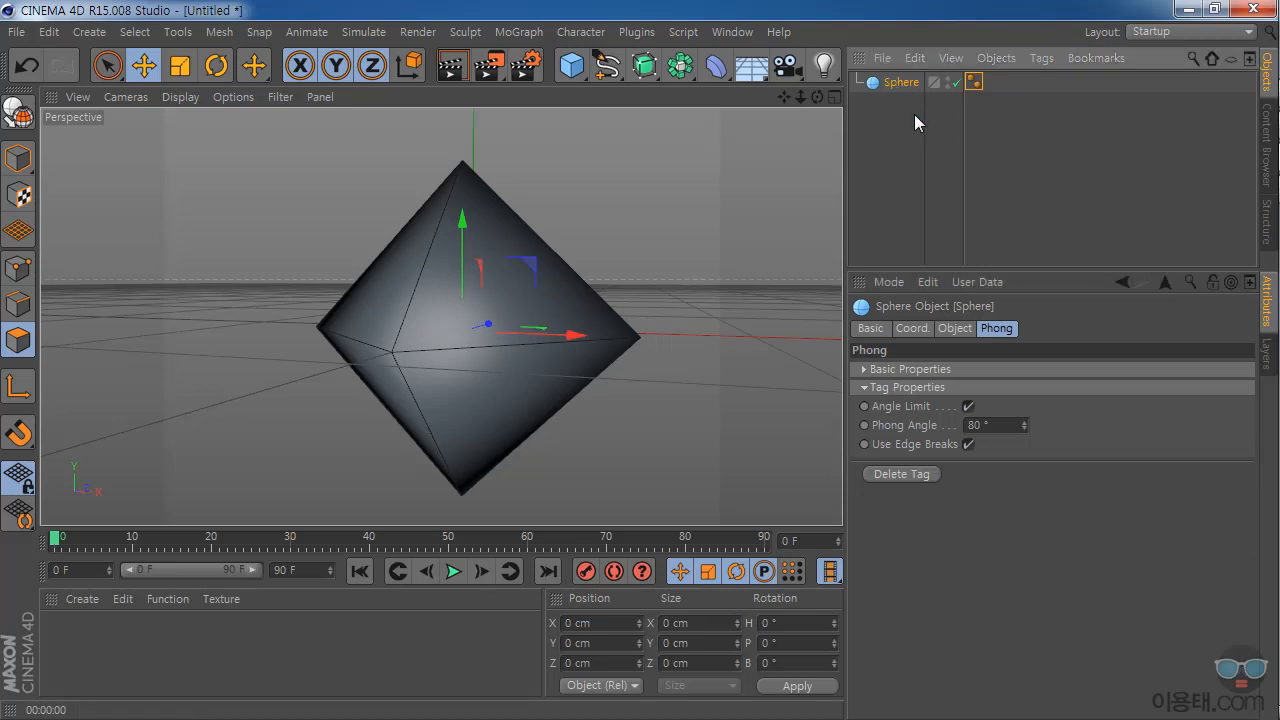
Replace the sphere in the scene with a new Cone primitive.
{"action": "left_click", "coordinate": [572, 65]}
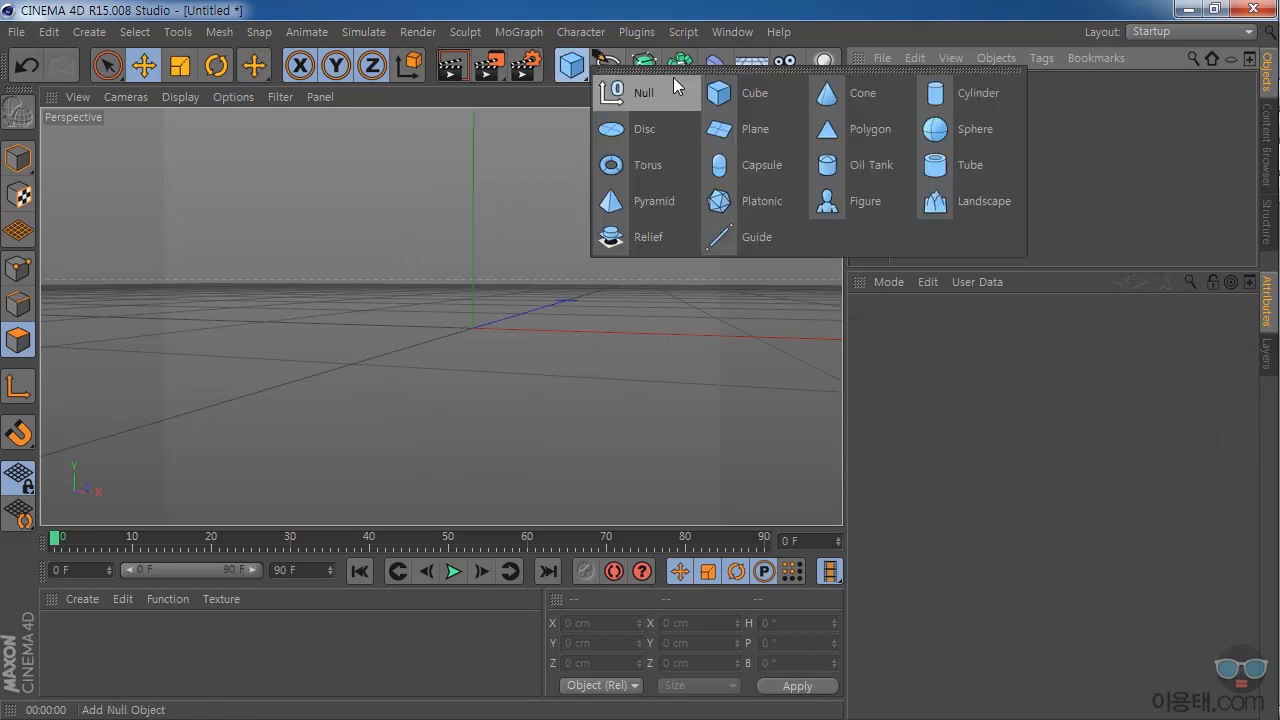
{"action": "left_click", "coordinate": [870, 96]}
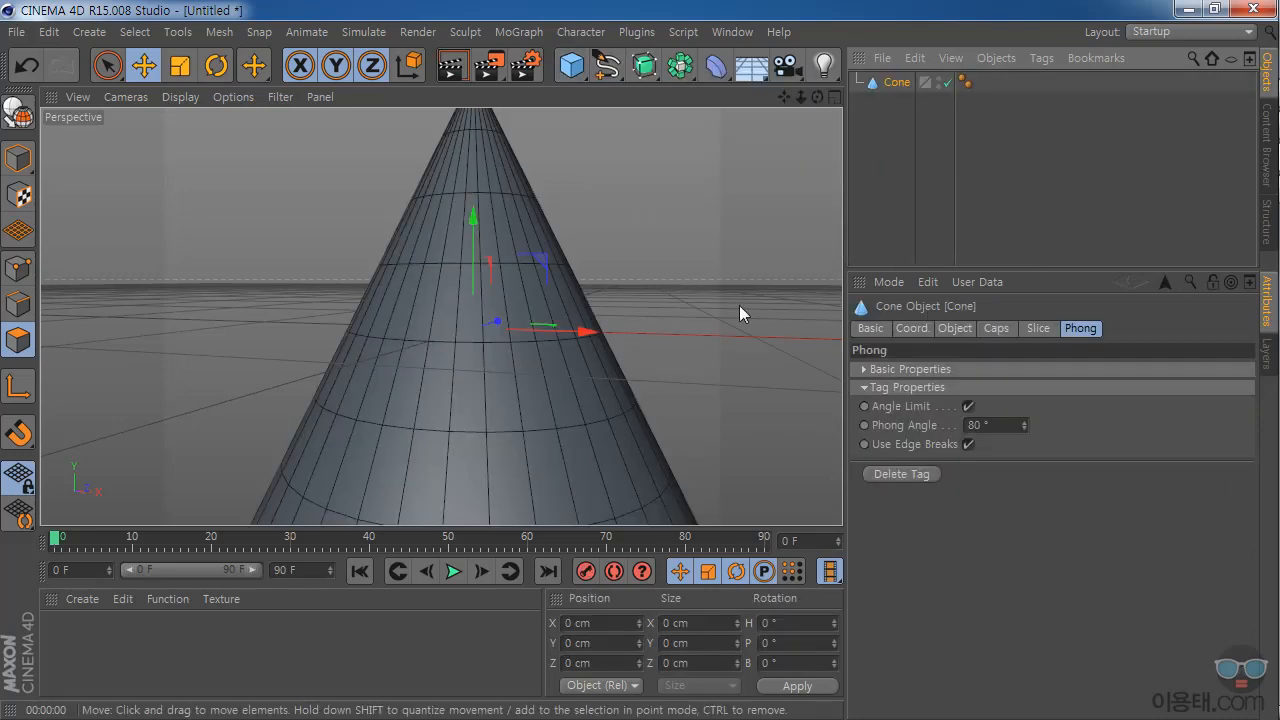
{"action": "left_click_drag", "start_coordinate": [800, 96], "coordinate": [94, 200]}
{"action": "left_click_drag", "start_coordinate": [800, 96], "coordinate": [803, 100]}
{"action": "left_click_drag", "start_coordinate": [441, 317], "coordinate": [511, 316]}
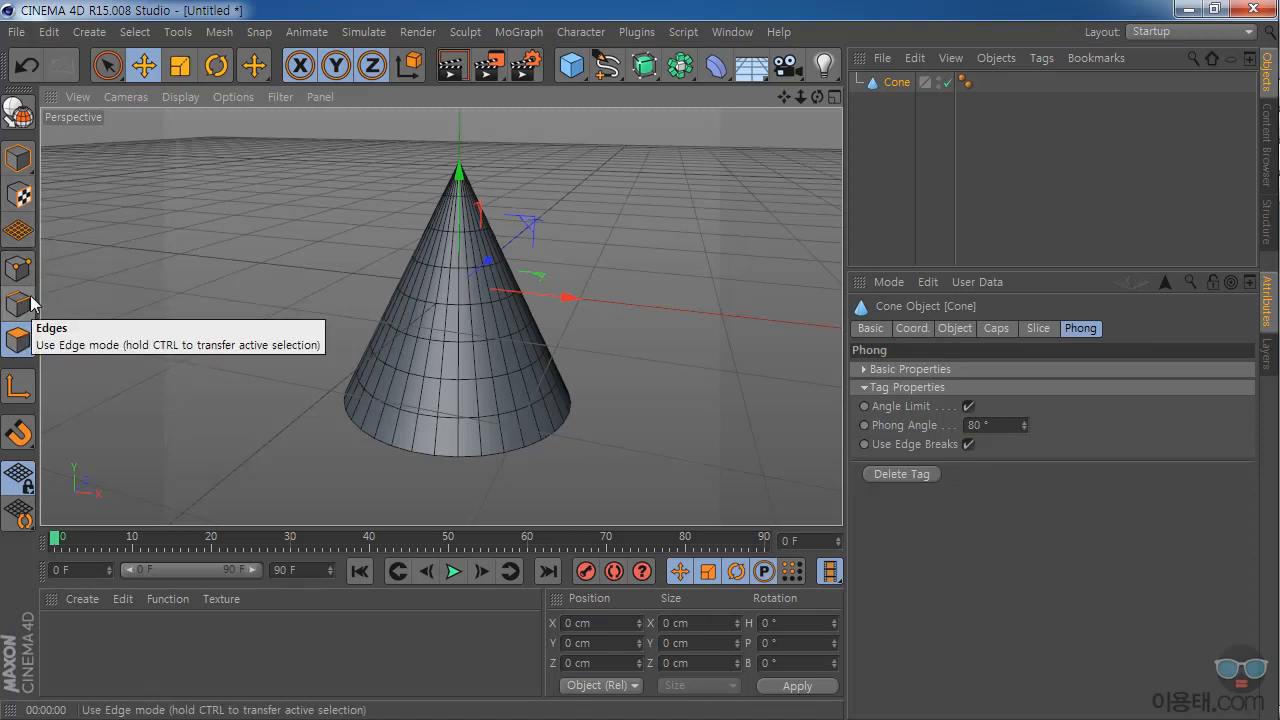
In Model mode, use the cone's handles to widen its base to about 230 cm across and lower its height to about 152 cm.
{"action": "left_click", "coordinate": [18, 160]}
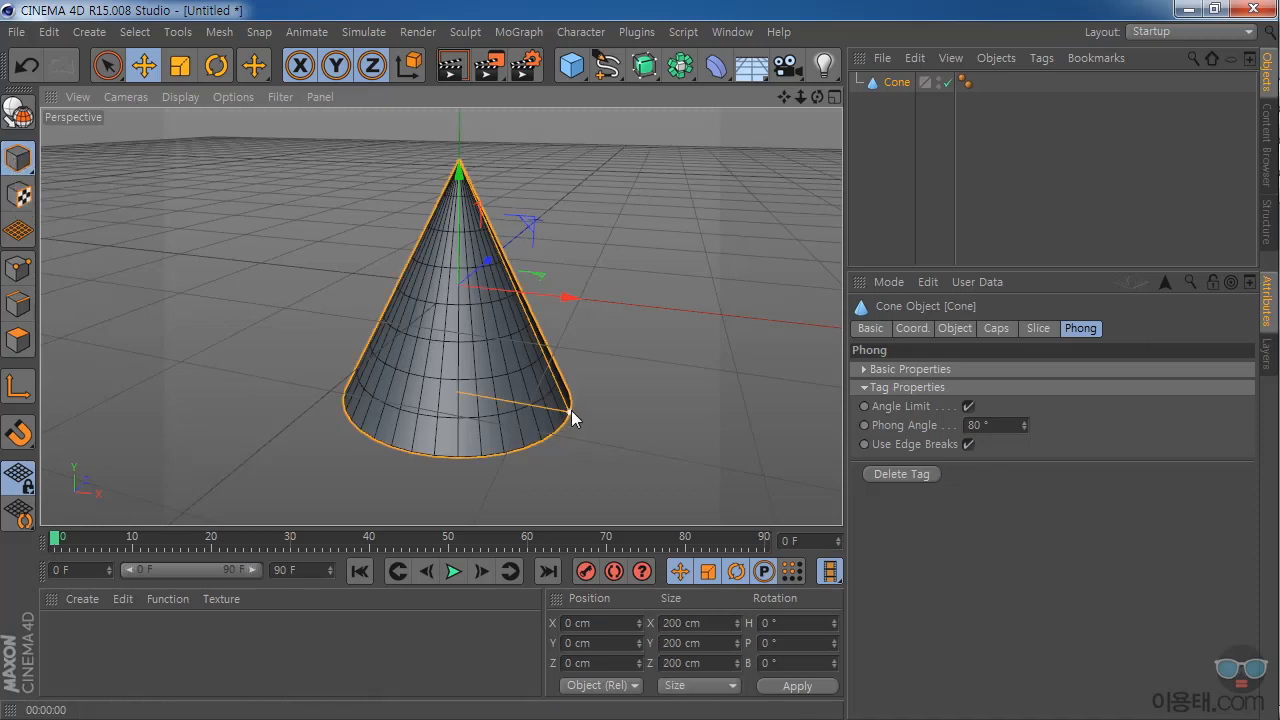
{"action": "mouse_move", "coordinate": [570, 411]}
{"action": "left_mouse_down"}
{"action": "mouse_move", "coordinate": [608, 417]}
{"action": "mouse_move", "coordinate": [477, 417]}
{"action": "mouse_move", "coordinate": [611, 423]}
{"action": "mouse_move", "coordinate": [590, 414]}
{"action": "left_mouse_up"}
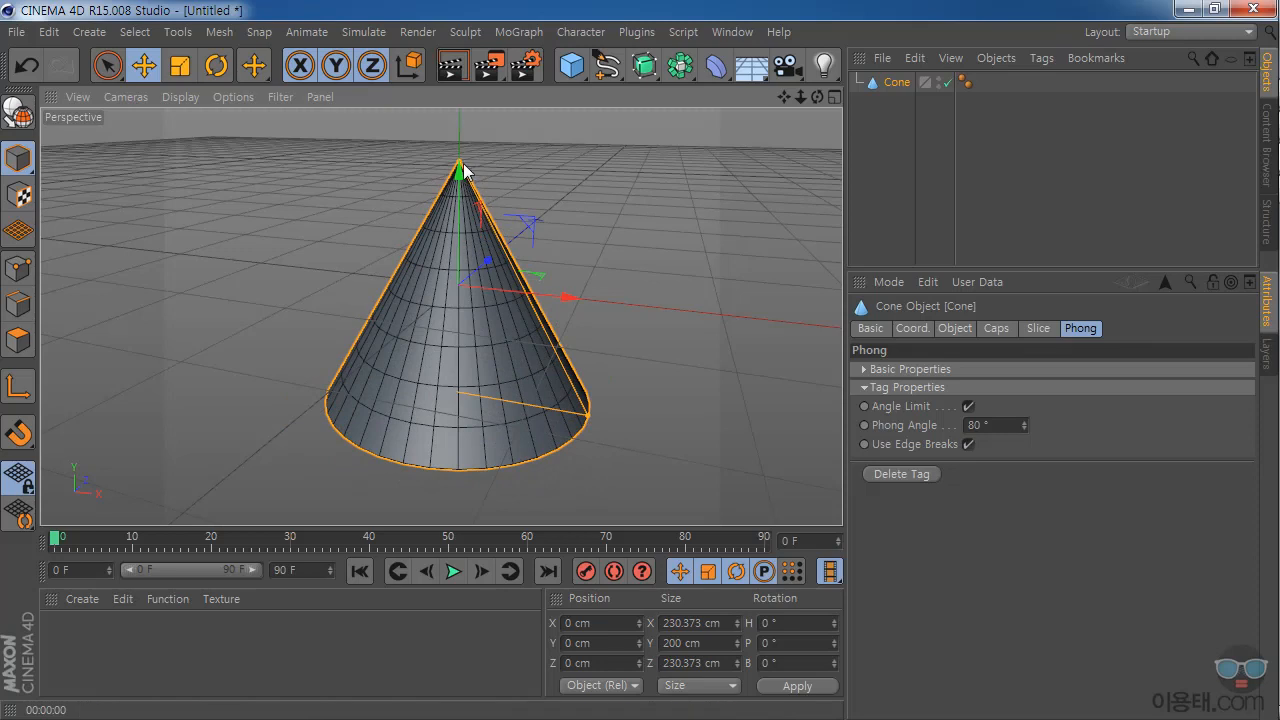
{"action": "left_click_drag", "start_coordinate": [459, 160], "coordinate": [459, 192]}
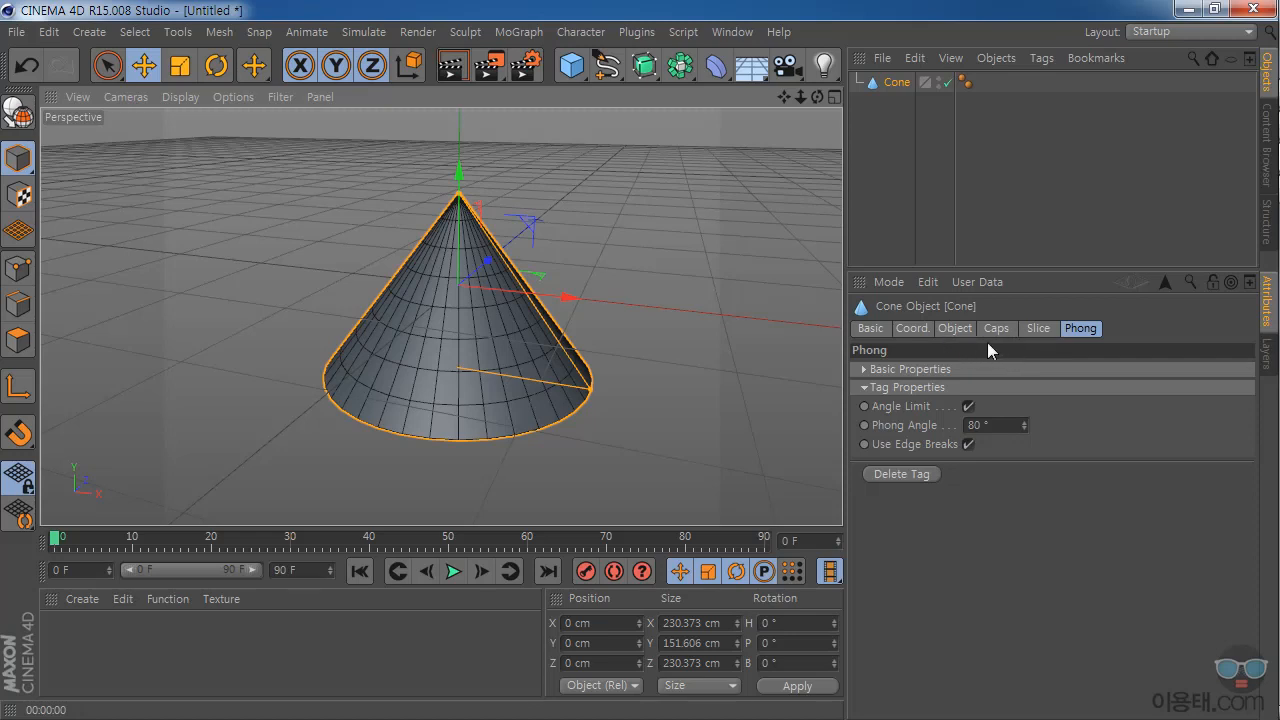
Set the cone's top radius to 58 cm, bottom radius to 135.187 cm, height to 152.606 cm, height segments to 12 and rotation segments to 39.
{"action": "left_click", "coordinate": [912, 326]}
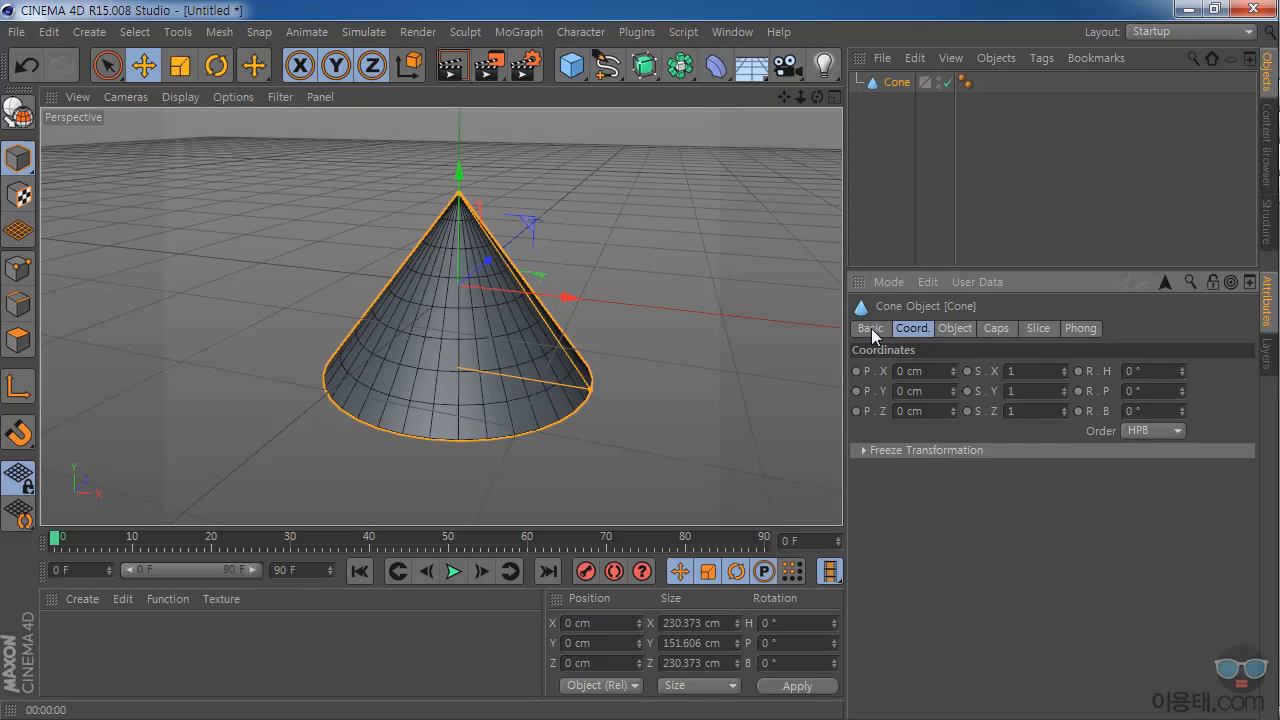
{"action": "left_click", "coordinate": [871, 330]}
{"action": "left_click", "coordinate": [913, 329]}
{"action": "left_click", "coordinate": [955, 330]}
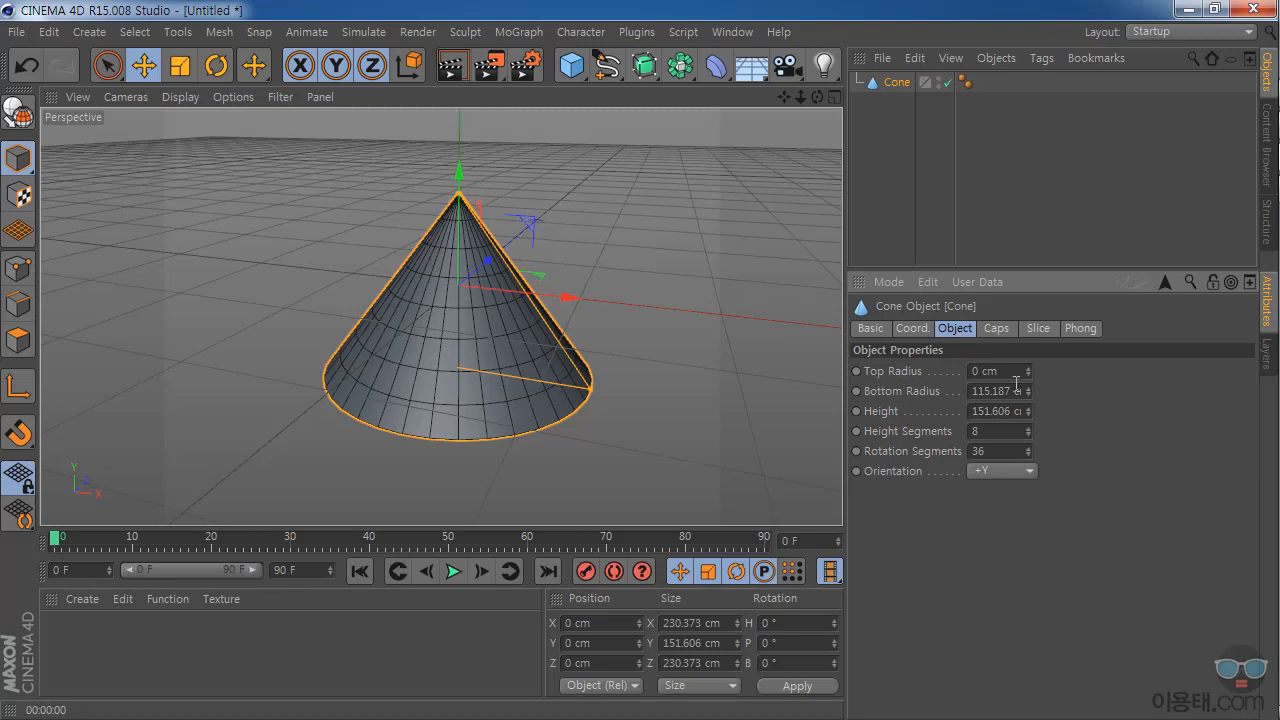
{"action": "mouse_move", "coordinate": [1028, 371]}
{"action": "left_mouse_down"}
{"action": "mouse_move", "coordinate": [1028, 319]}
{"action": "mouse_move", "coordinate": [1028, 370]}
{"action": "left_mouse_up"}
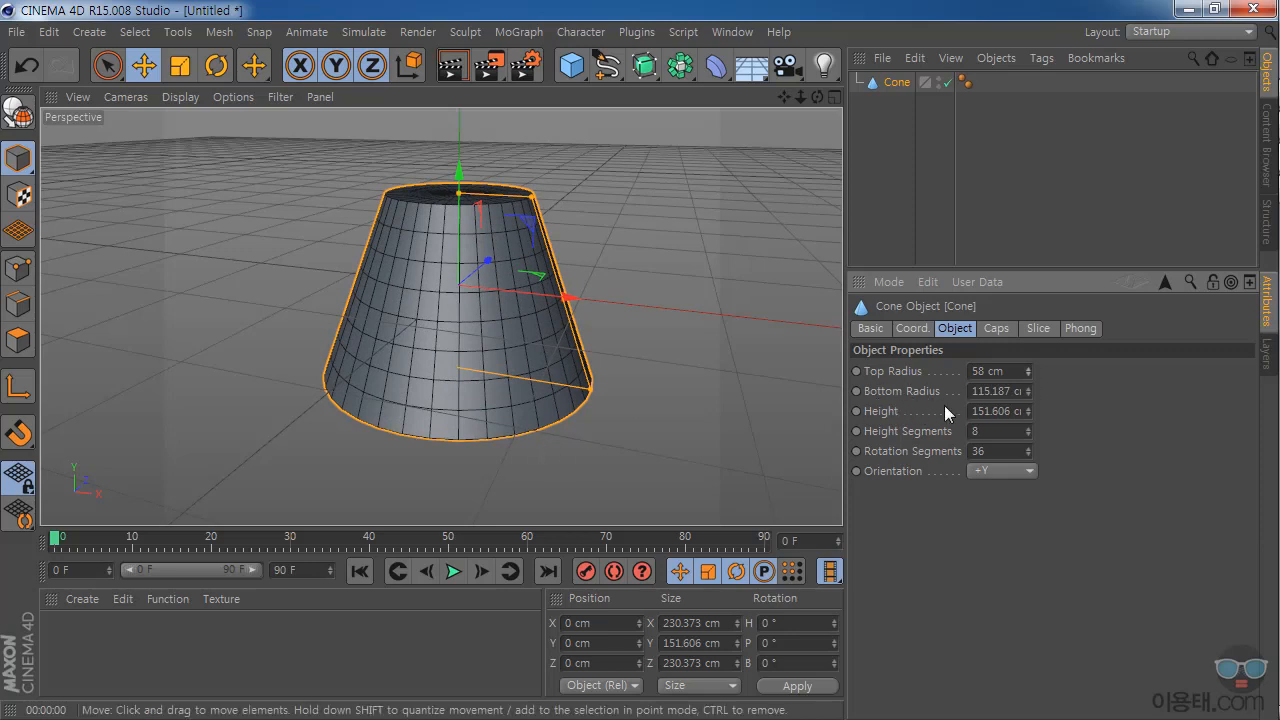
{"action": "left_click_drag", "start_coordinate": [1028, 391], "coordinate": [1031, 450]}
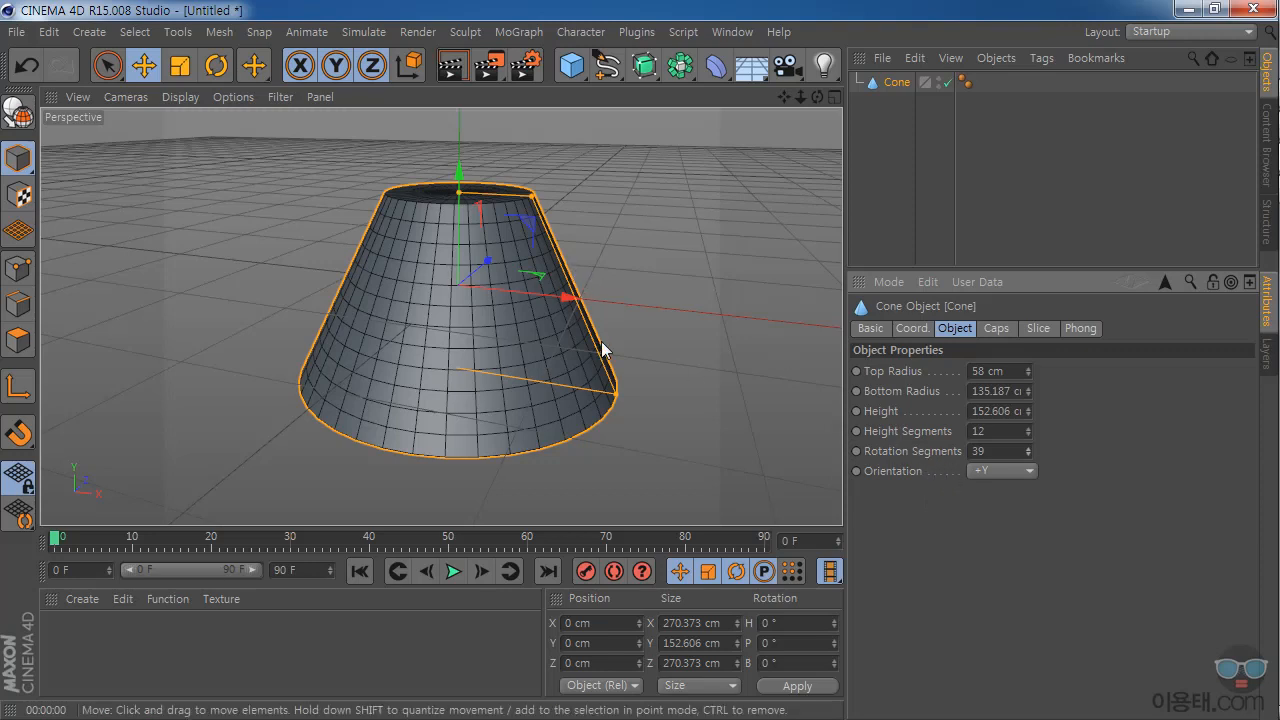
Try the +X, -Y and -Z orientations on the cone and return it to +Y.
{"action": "left_click", "coordinate": [997, 470]}
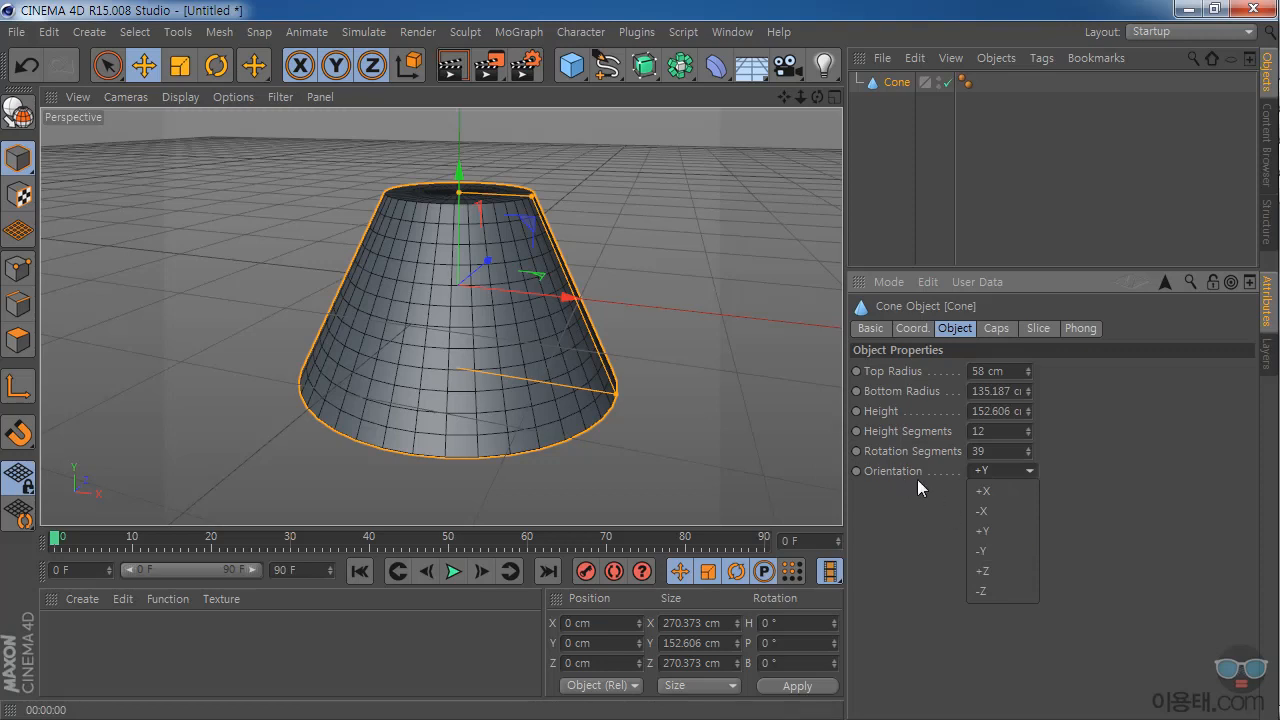
{"action": "left_click", "coordinate": [1006, 491]}
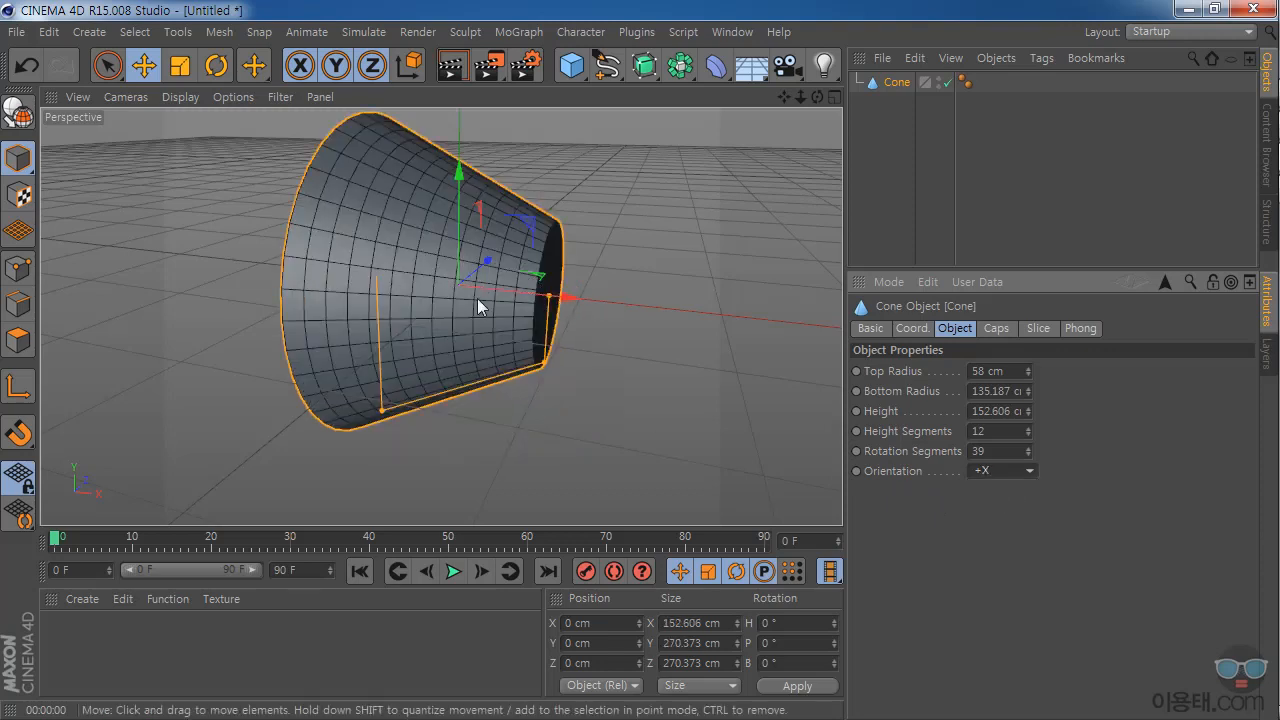
{"action": "left_click", "coordinate": [1015, 471]}
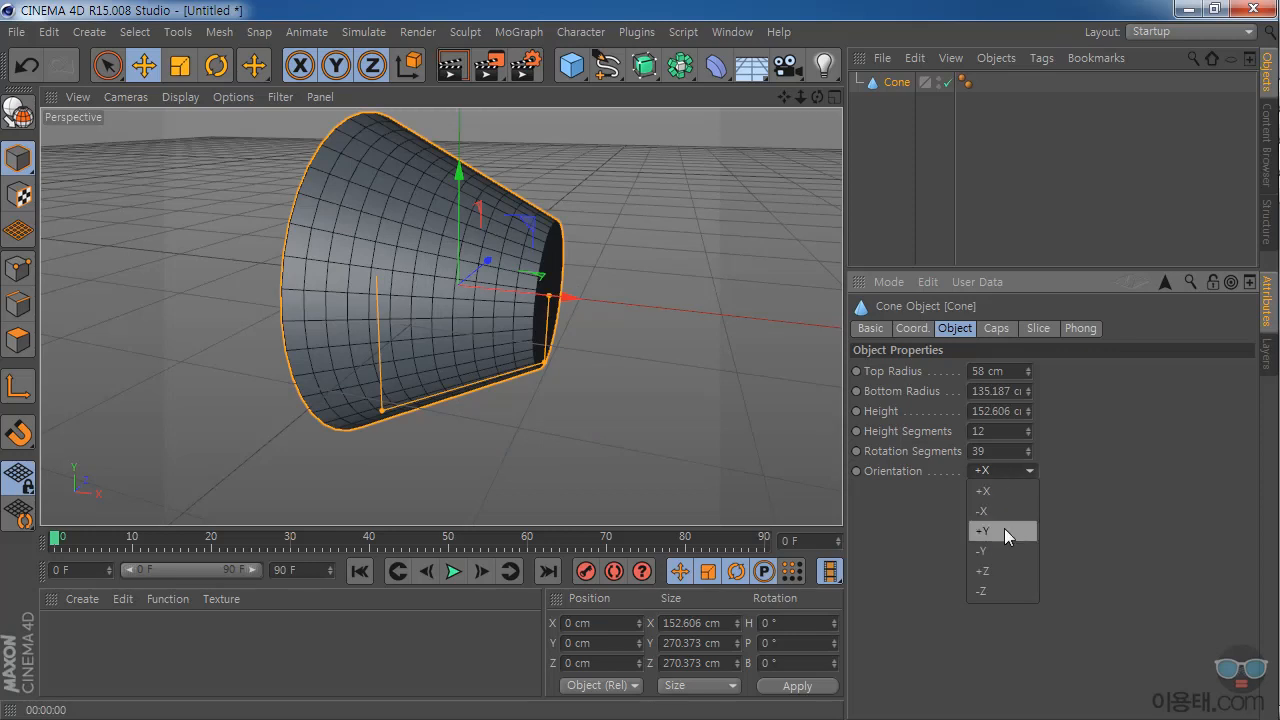
{"action": "left_click", "coordinate": [1004, 530]}
{"action": "left_click", "coordinate": [997, 471]}
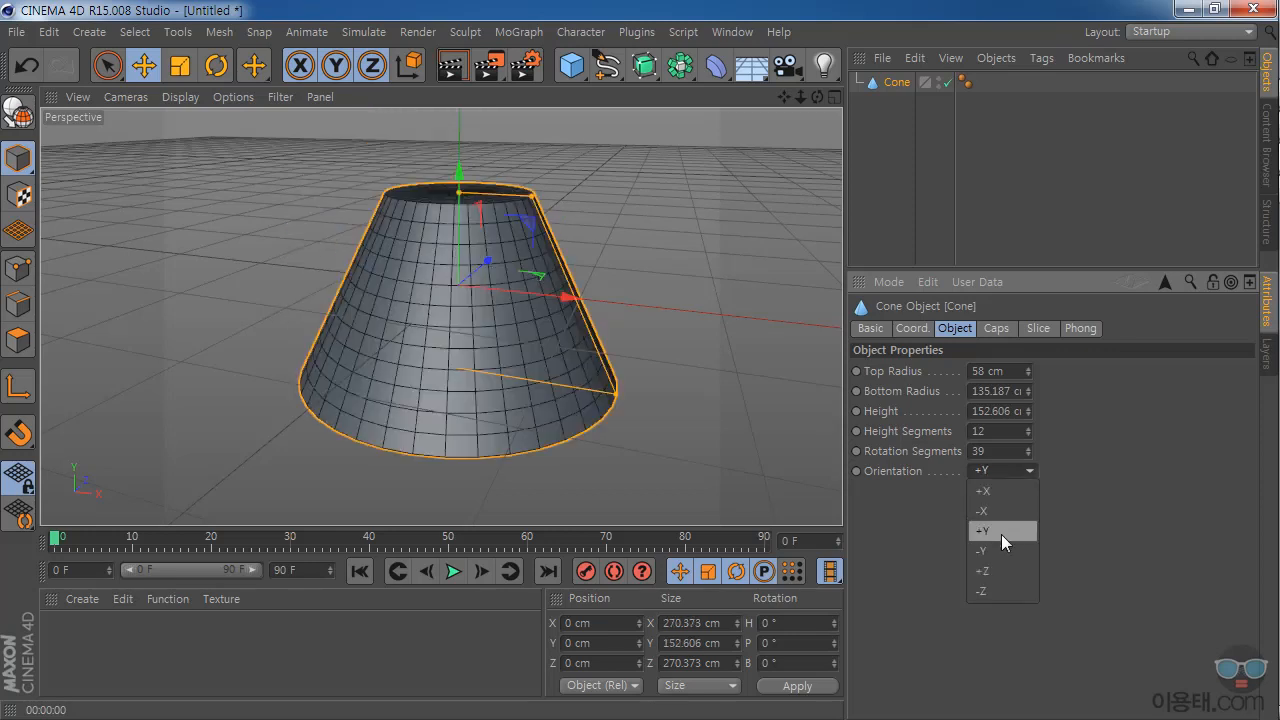
{"action": "left_click", "coordinate": [1000, 550]}
{"action": "left_click", "coordinate": [1024, 470]}
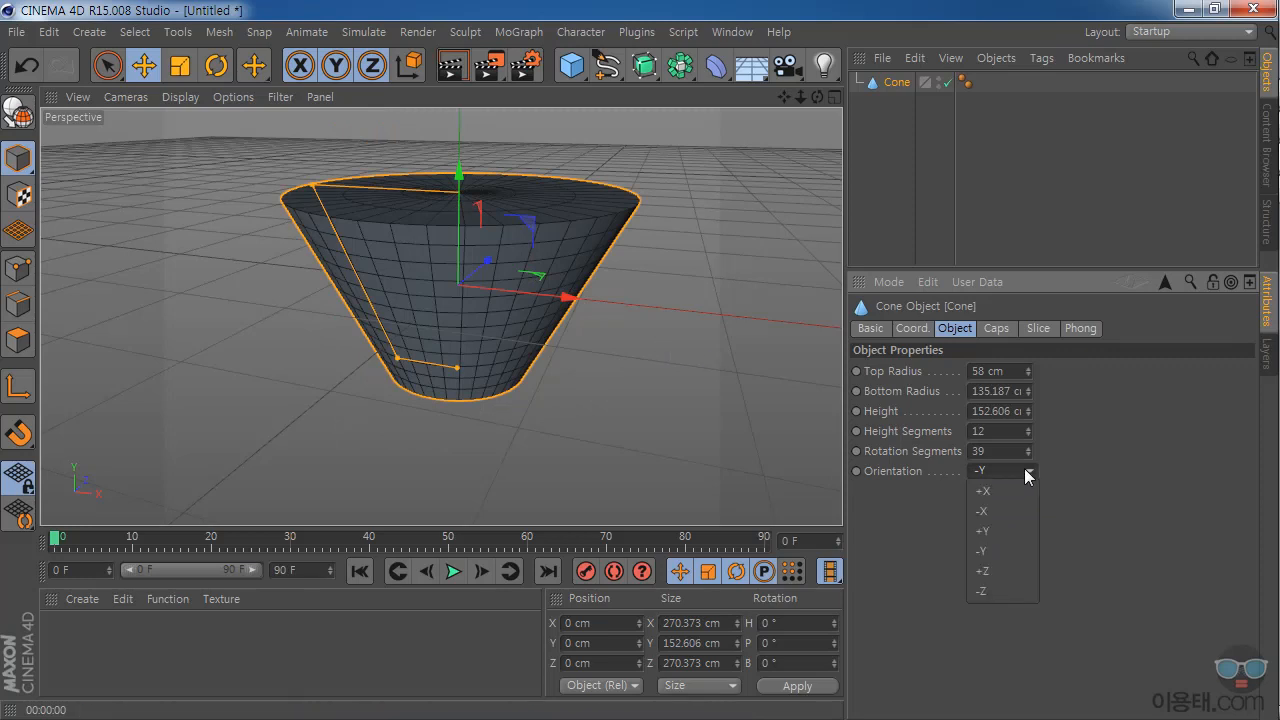
{"action": "left_click", "coordinate": [996, 592]}
{"action": "left_click", "coordinate": [1020, 473]}
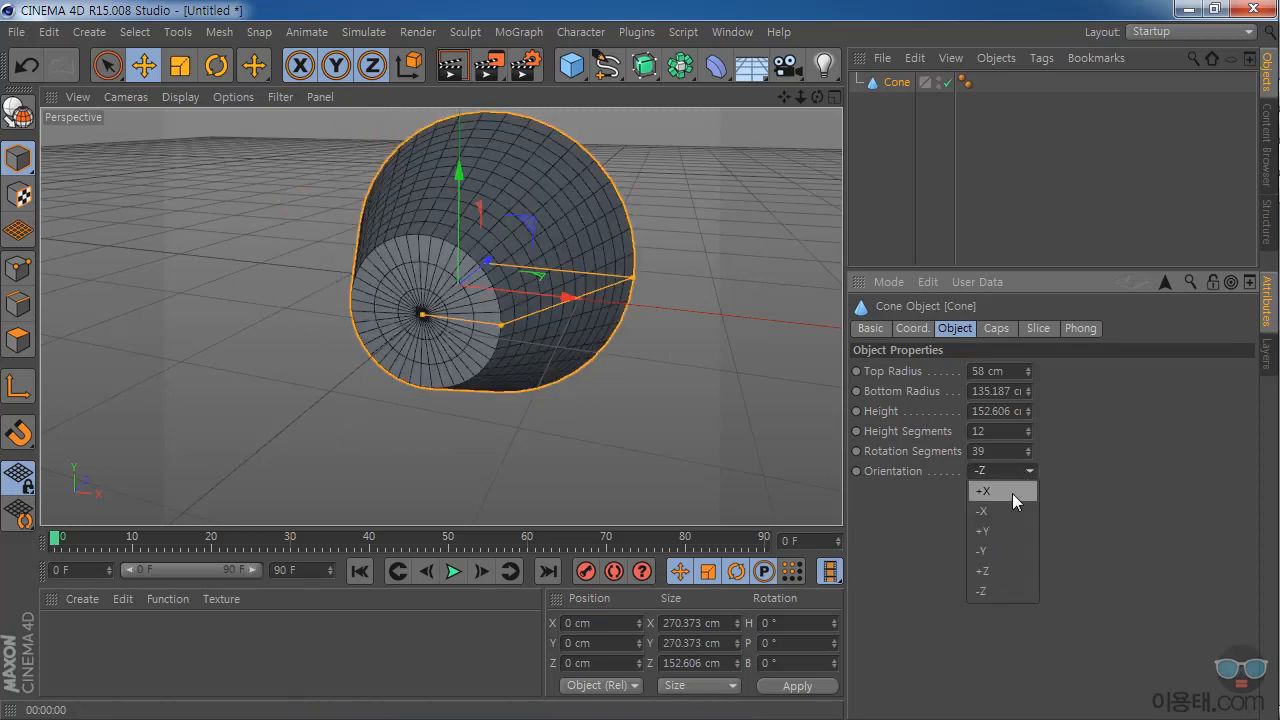
{"action": "left_click", "coordinate": [1005, 491]}
{"action": "left_click", "coordinate": [1015, 468]}
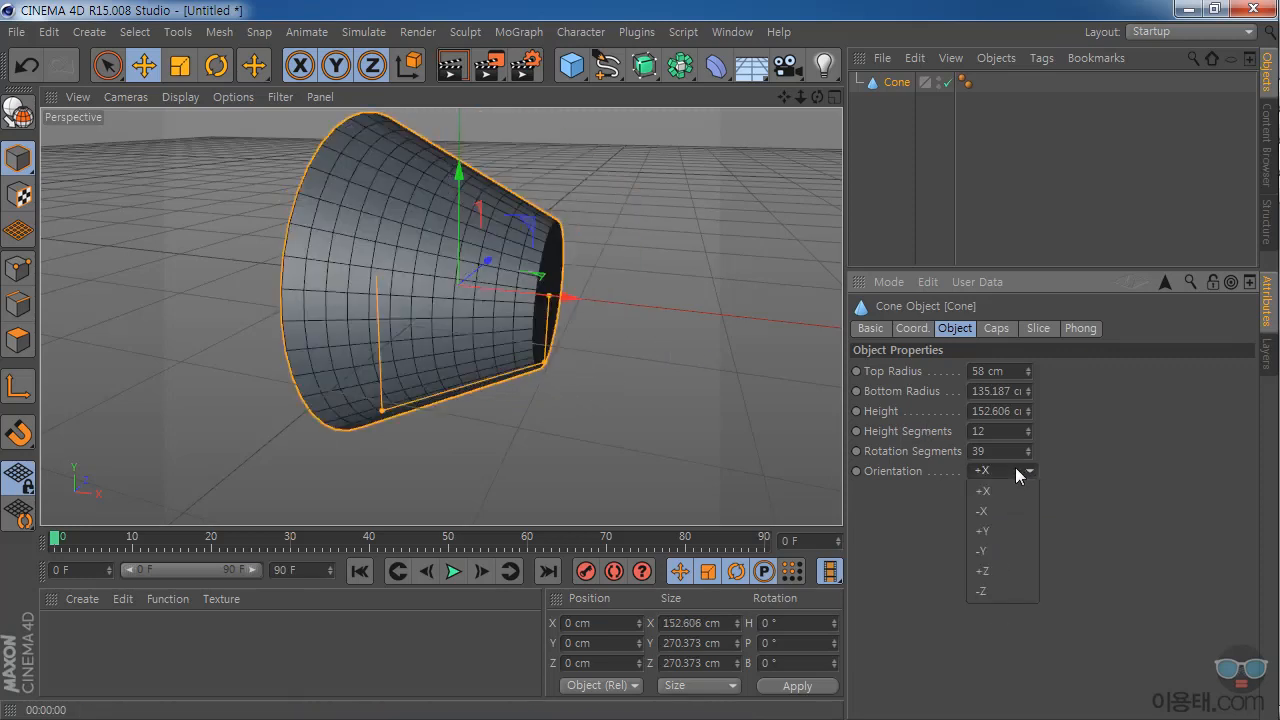
{"action": "left_click", "coordinate": [1005, 532]}
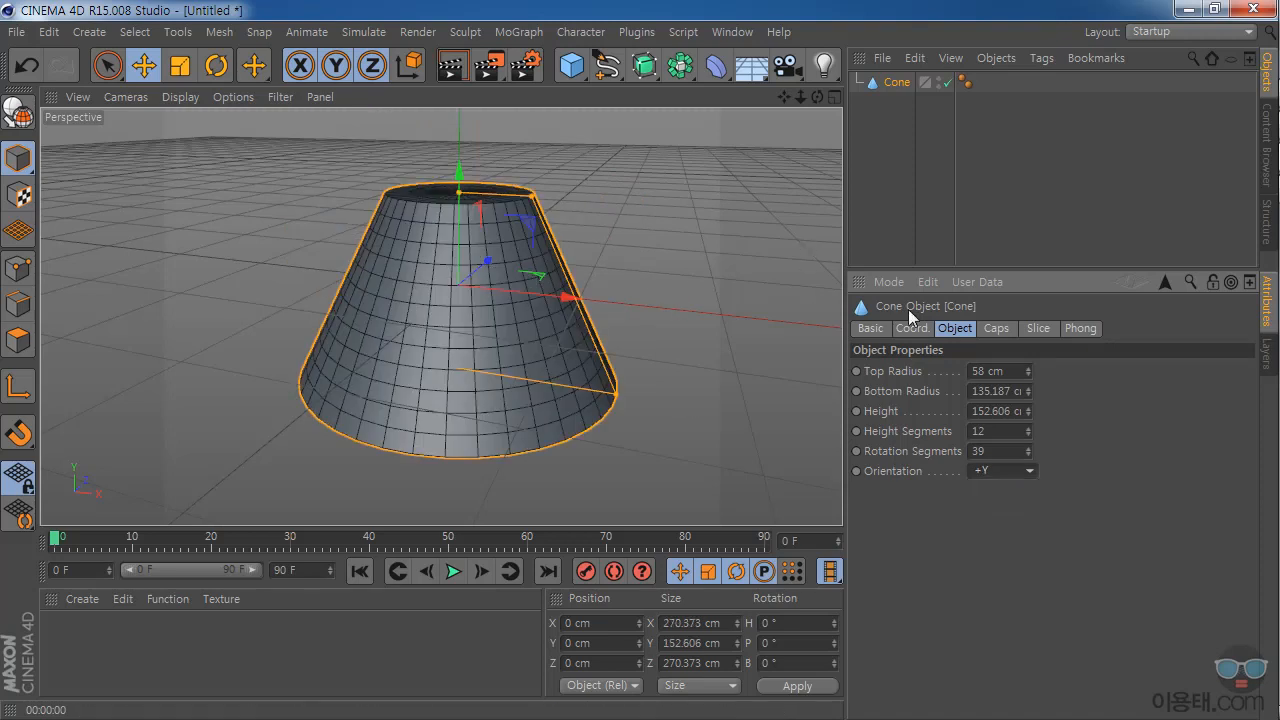
Switch the cone's caps off to look inside it, and enable them again.
{"action": "left_click", "coordinate": [1000, 329]}
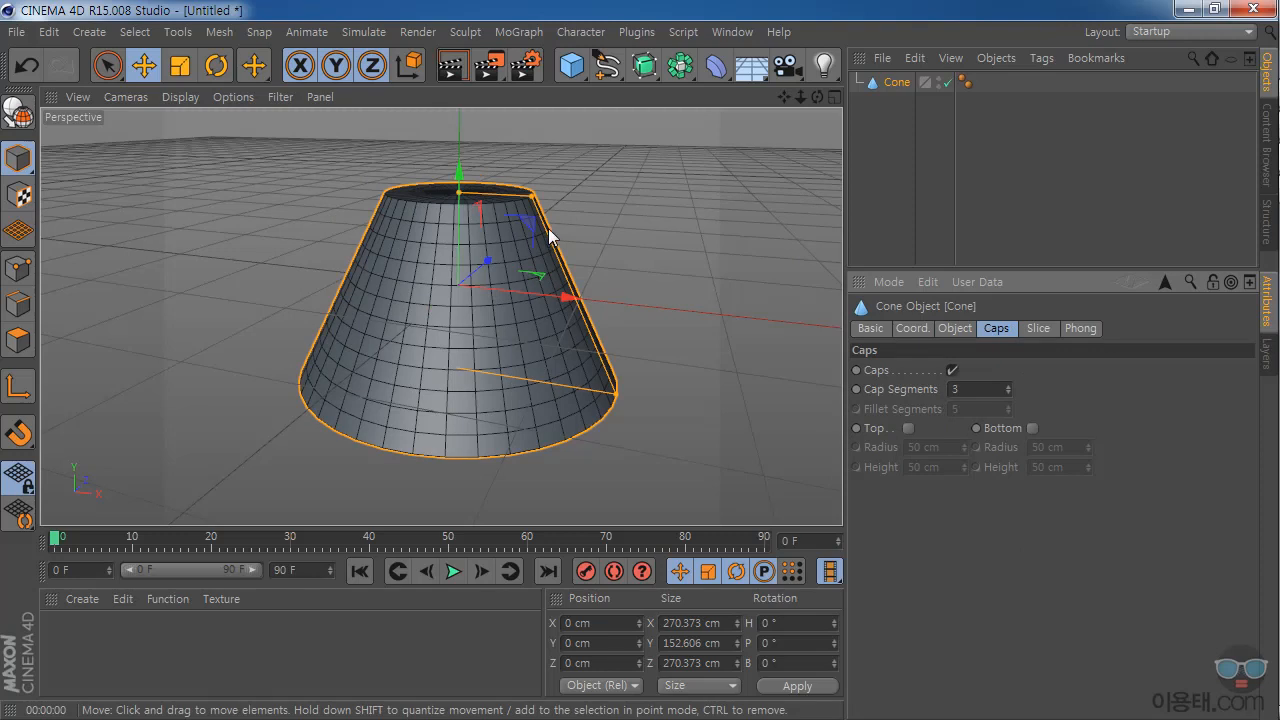
{"action": "left_click_drag", "start_coordinate": [817, 97], "coordinate": [768, 116]}
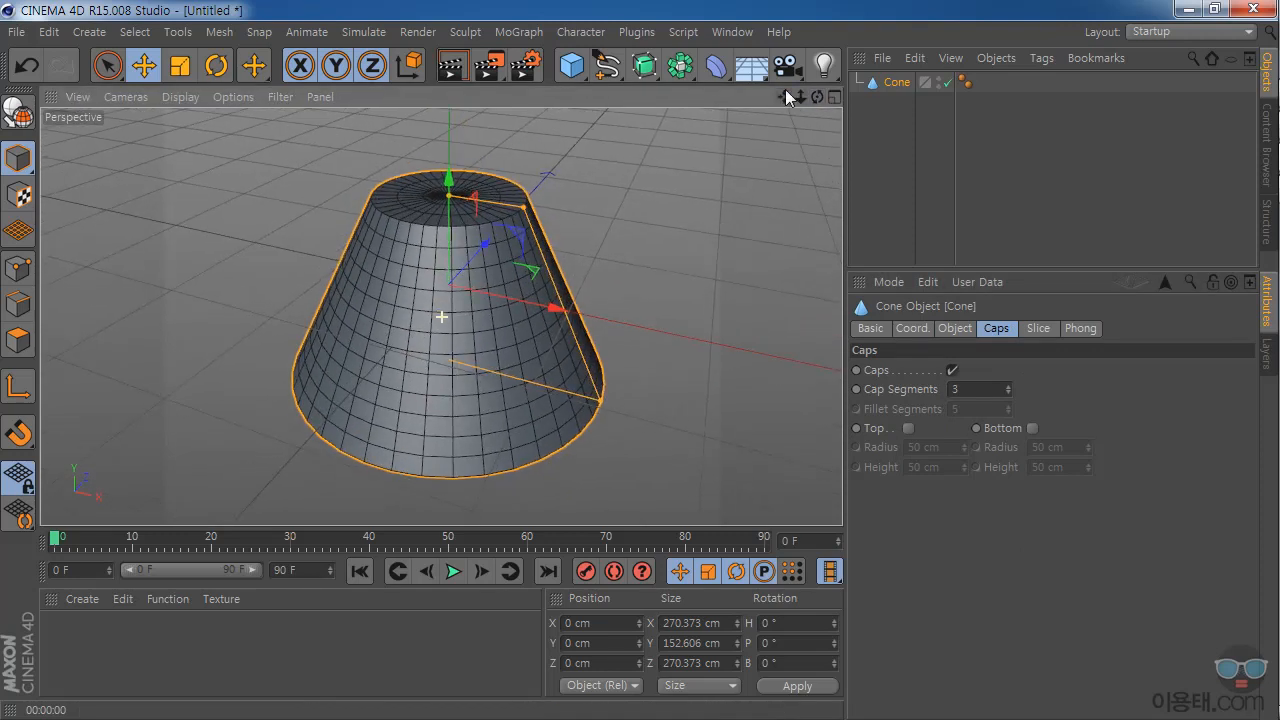
{"action": "left_click", "coordinate": [952, 370]}
{"action": "left_click_drag", "start_coordinate": [801, 97], "coordinate": [766, 113]}
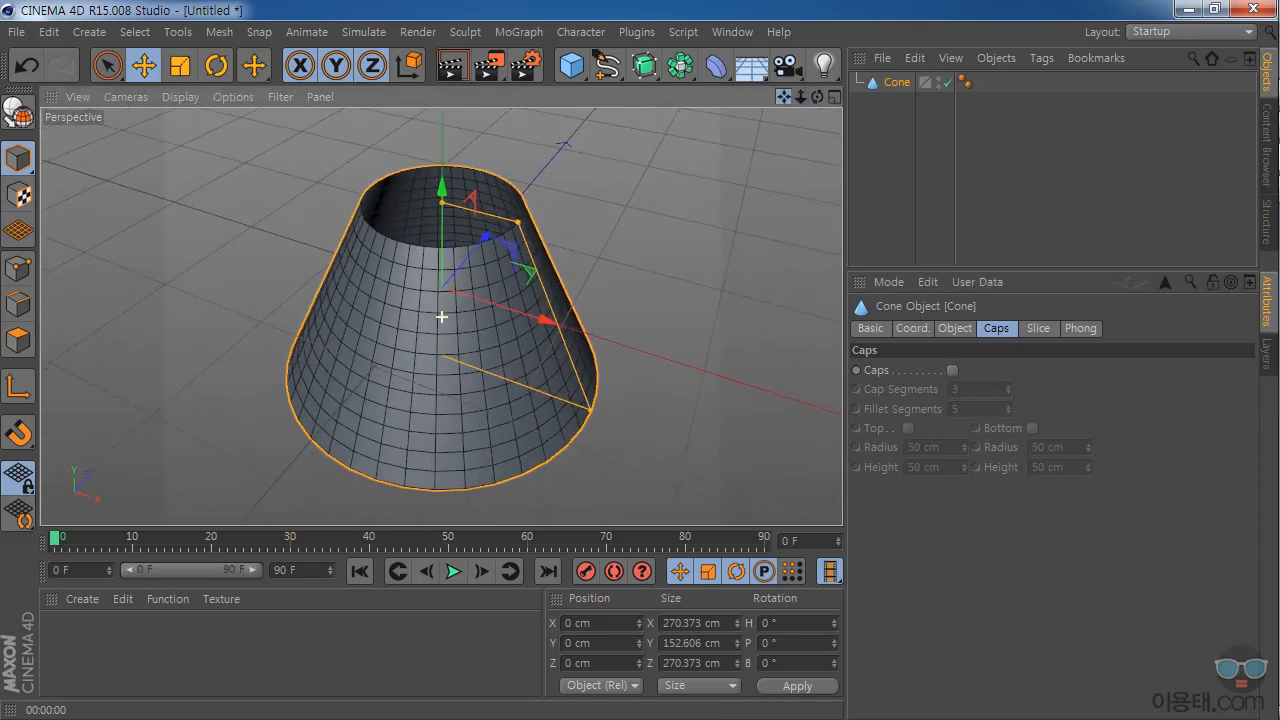
{"action": "left_click", "coordinate": [951, 371]}
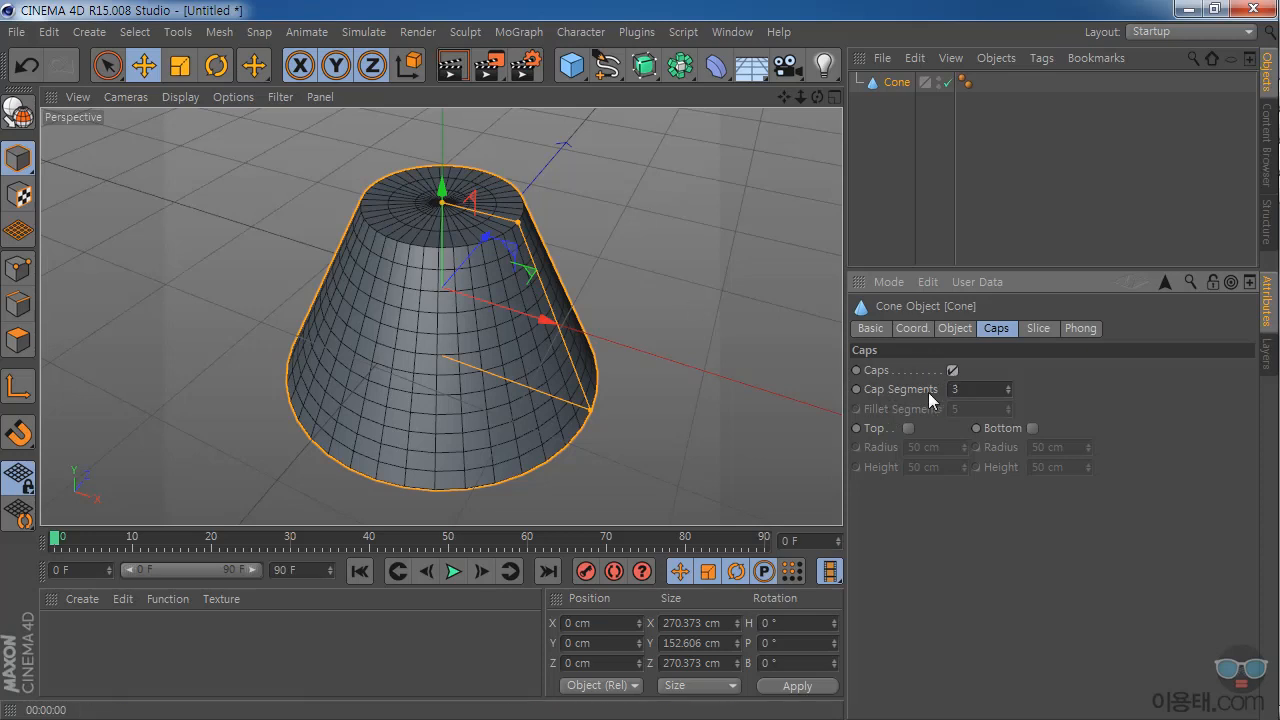
Reduce the cone's cap segments to 1 and enable a top fillet with a 43 cm radius and 48 cm height.
{"action": "mouse_move", "coordinate": [1009, 389]}
{"action": "left_mouse_down"}
{"action": "mouse_move", "coordinate": [1009, 375]}
{"action": "mouse_move", "coordinate": [1009, 408]}
{"action": "left_mouse_up"}
{"action": "left_click", "coordinate": [908, 428]}
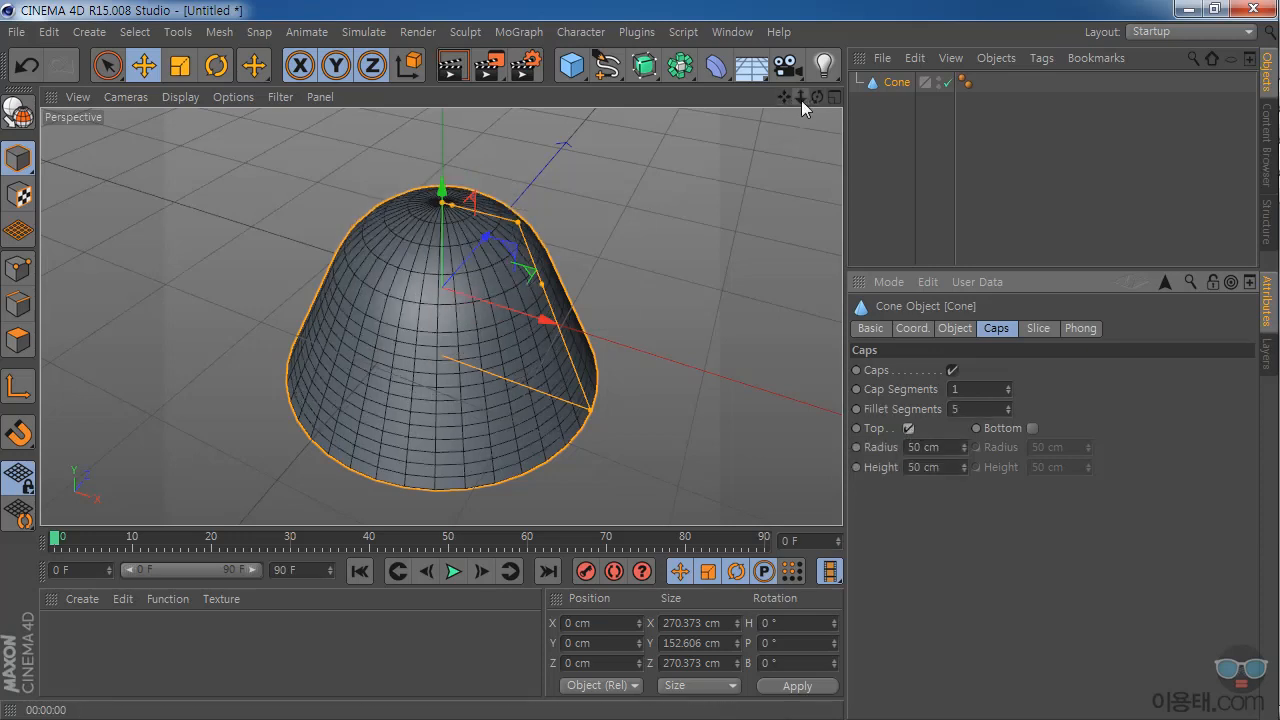
{"action": "left_click_drag", "start_coordinate": [817, 96], "coordinate": [760, 127]}
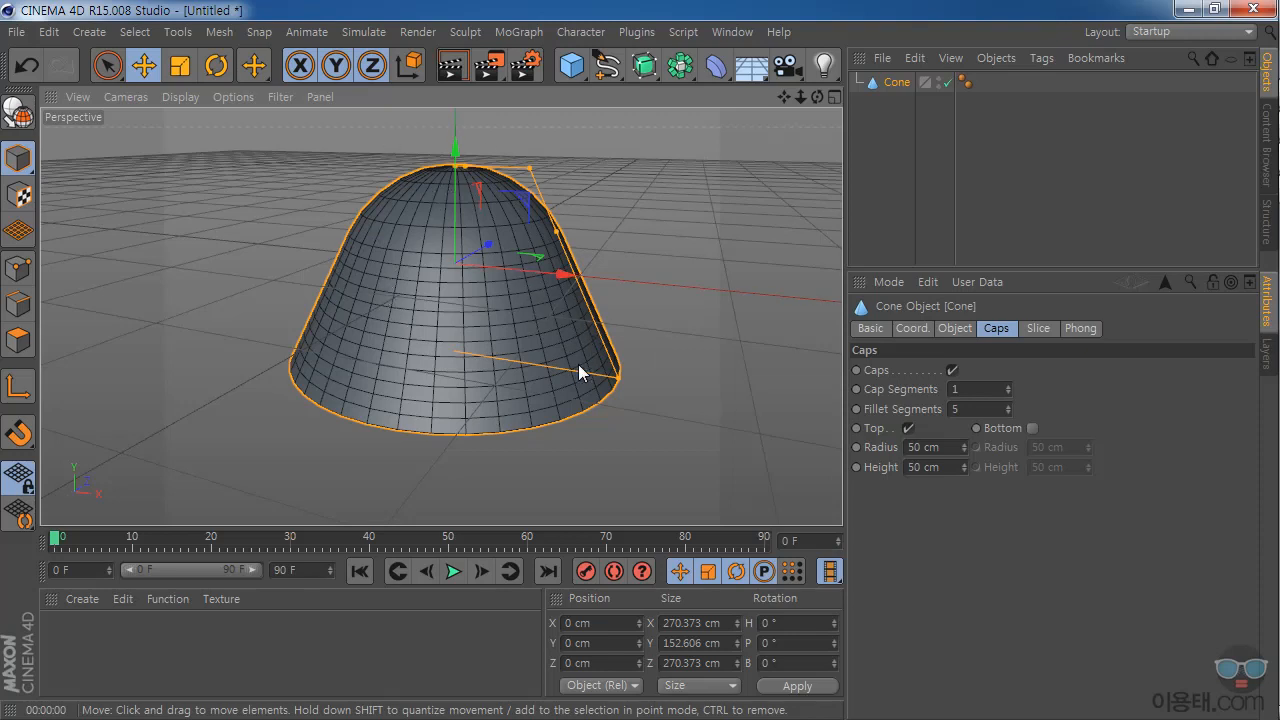
{"action": "mouse_move", "coordinate": [964, 449]}
{"action": "left_mouse_down"}
{"action": "mouse_move", "coordinate": [966, 492]}
{"action": "mouse_move", "coordinate": [970, 467]}
{"action": "left_mouse_up"}
Enable the cone's bottom fillet with a radius of 29 cm and a height of 55.303 cm.
{"action": "left_click", "coordinate": [1033, 428]}
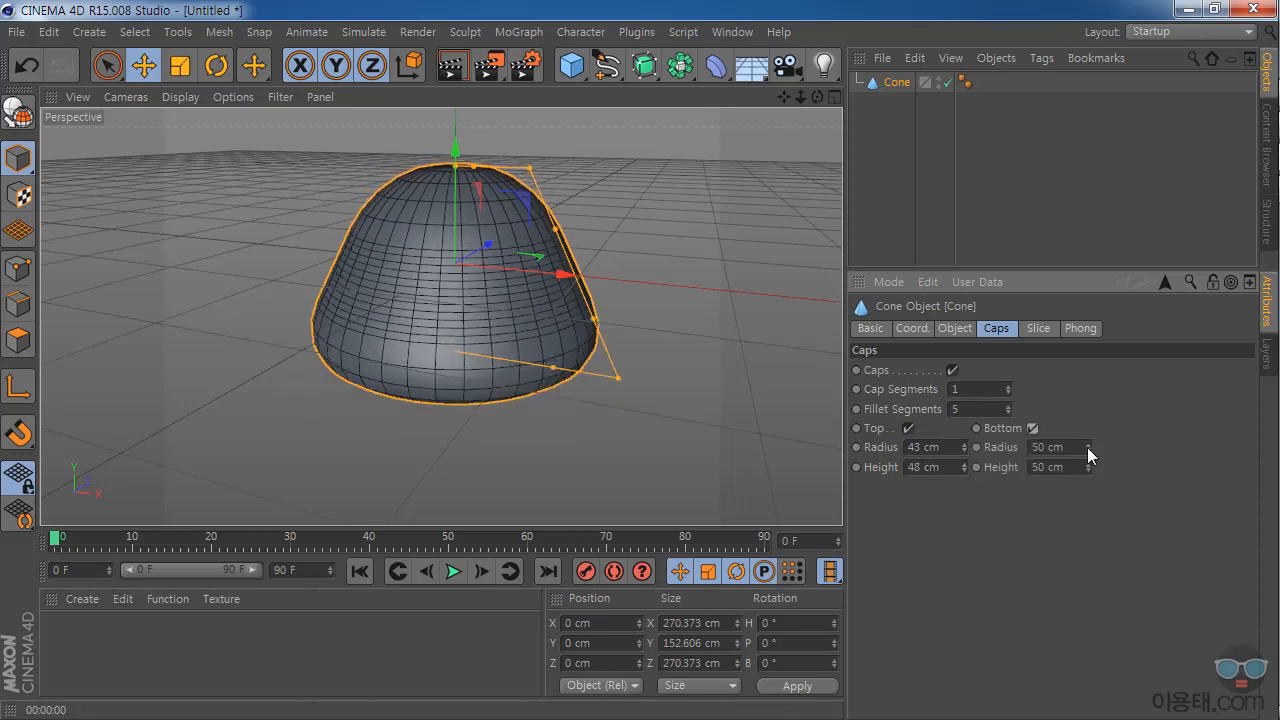
{"action": "mouse_move", "coordinate": [1088, 447]}
{"action": "left_mouse_down"}
{"action": "mouse_move", "coordinate": [1088, 490]}
{"action": "mouse_move", "coordinate": [1088, 456]}
{"action": "left_mouse_up"}
{"action": "left_click_drag", "start_coordinate": [1088, 467], "coordinate": [1088, 488]}
{"action": "left_click_drag", "start_coordinate": [783, 97], "coordinate": [777, 173]}
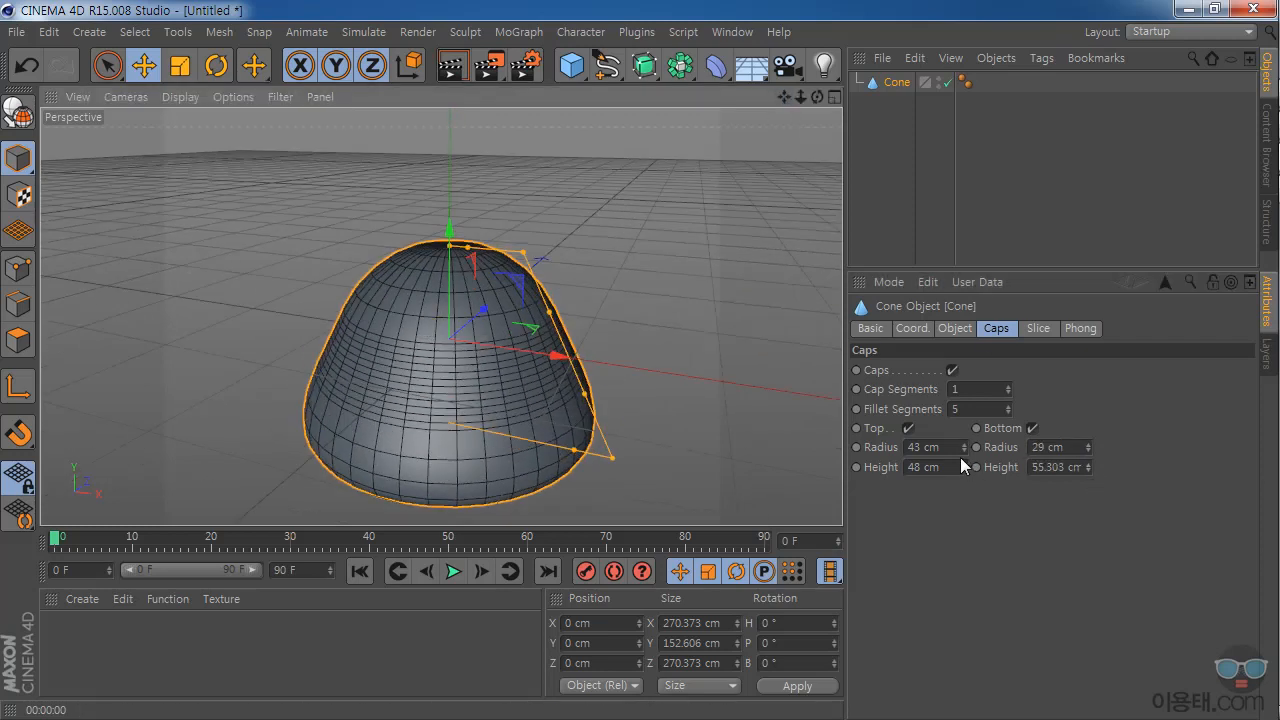
Set the top fillet's radius to 41 cm and height to 76.303 cm, and raise the fillet segments to 16.
{"action": "mouse_move", "coordinate": [964, 447]}
{"action": "left_mouse_down"}
{"action": "mouse_move", "coordinate": [964, 497]}
{"action": "mouse_move", "coordinate": [964, 440]}
{"action": "left_mouse_up"}
{"action": "left_click_drag", "start_coordinate": [783, 96], "coordinate": [490, 276]}
{"action": "left_click_drag", "start_coordinate": [783, 97], "coordinate": [485, 247]}
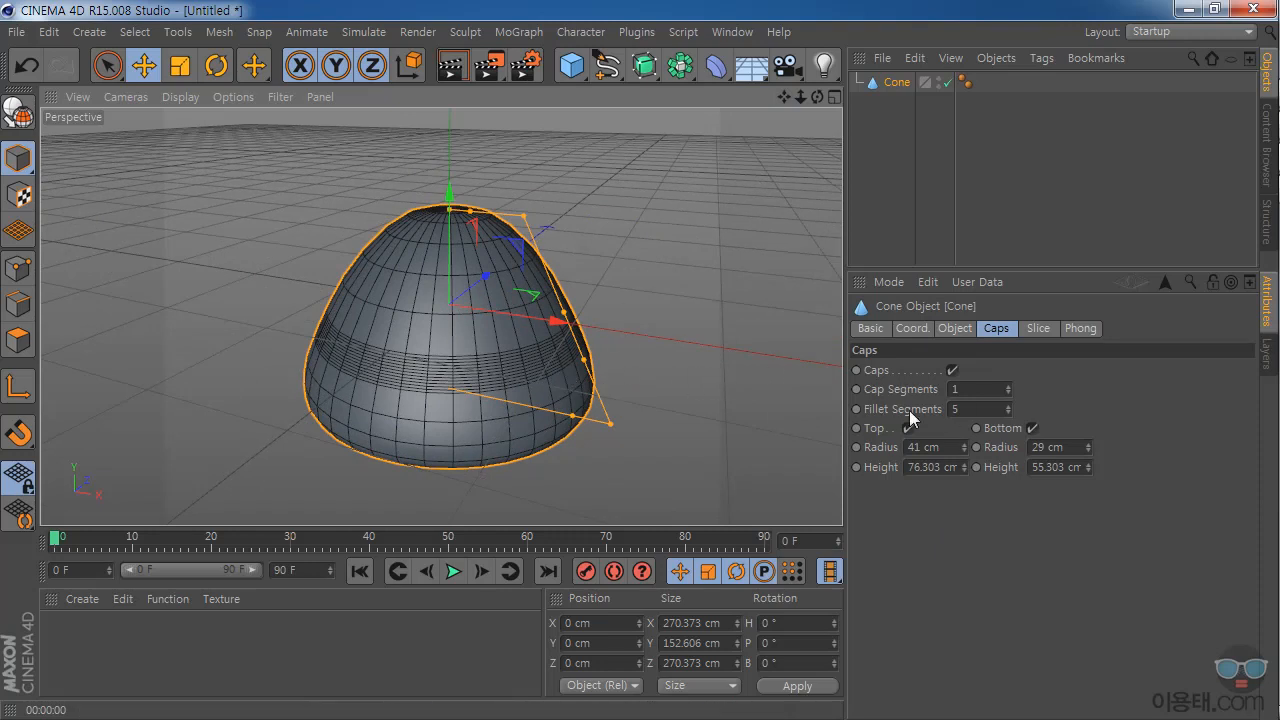
{"action": "left_click", "coordinate": [1008, 405]}
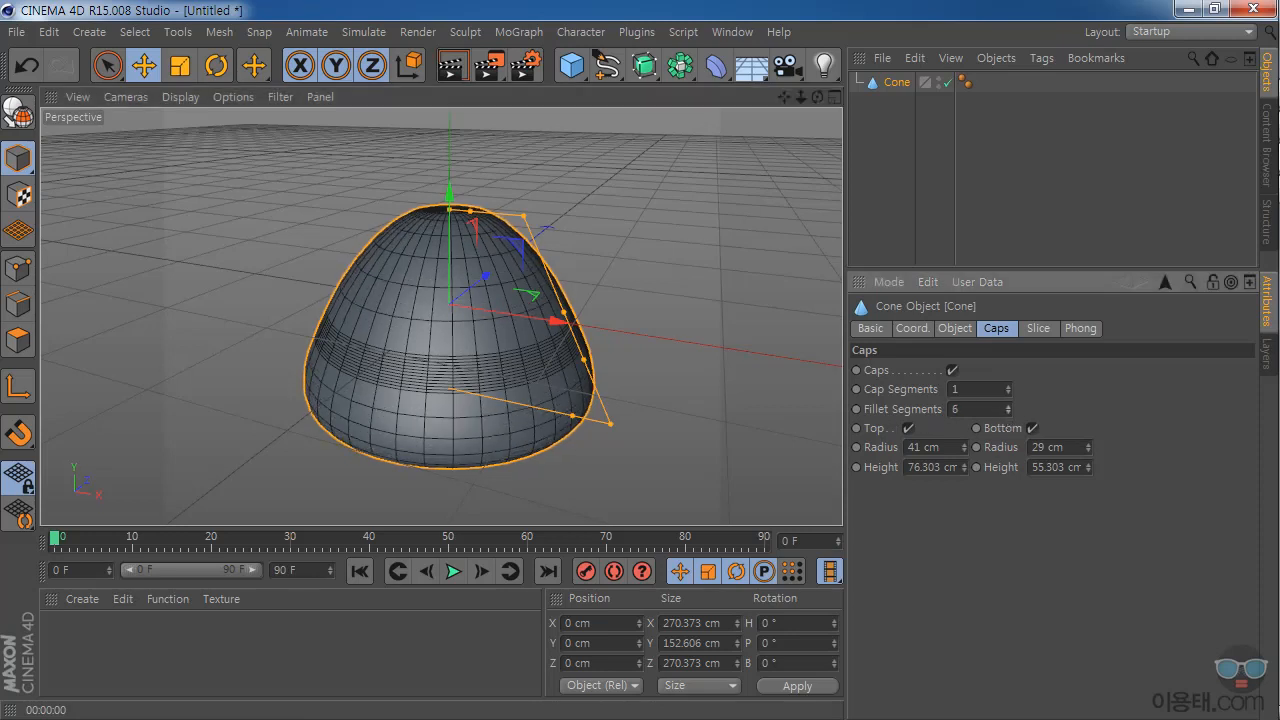
{"action": "left_click_drag", "start_coordinate": [1008, 409], "coordinate": [1008, 389]}
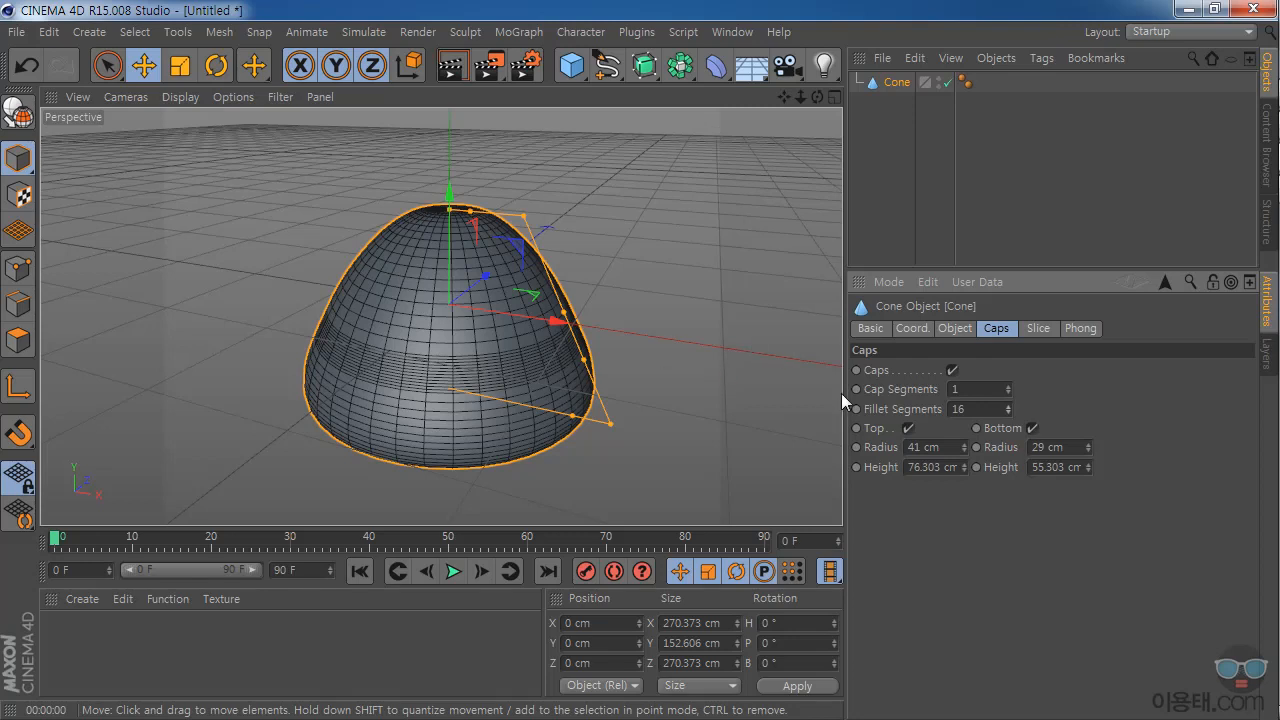
Toggle the caps of the filleted cone off and back on.
{"action": "left_click", "coordinate": [952, 371]}
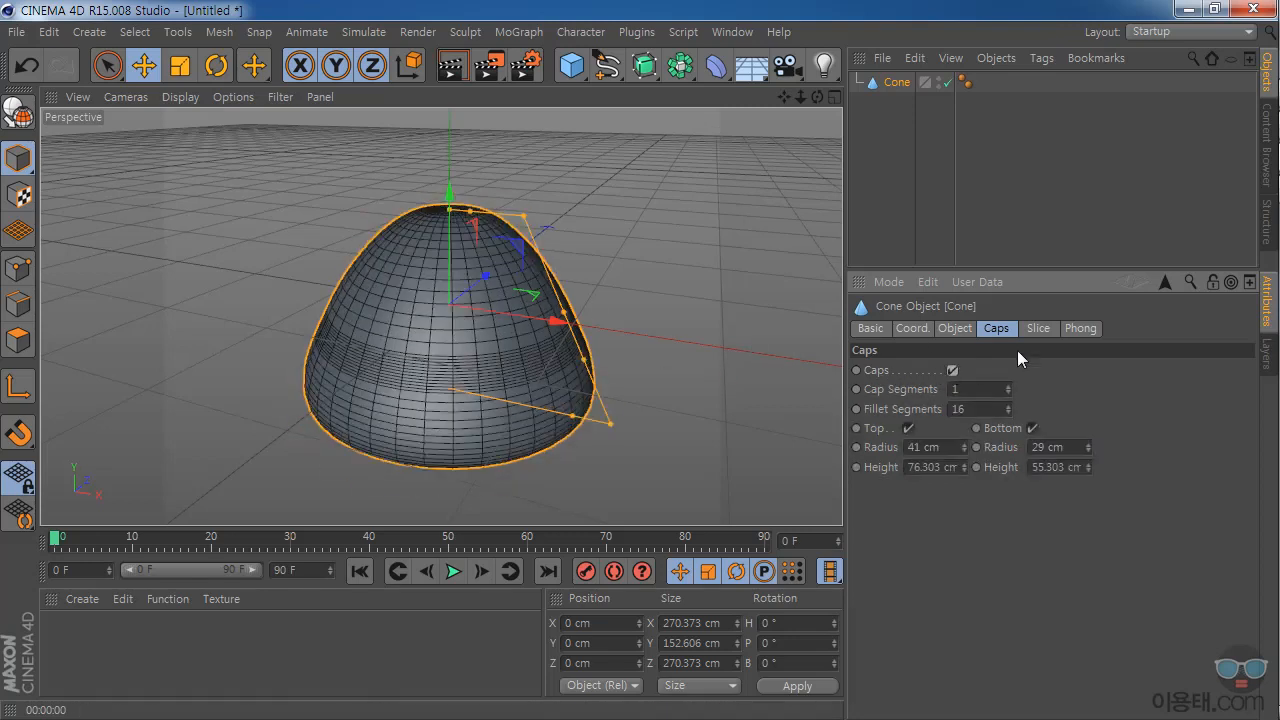
{"action": "left_click", "coordinate": [953, 369]}
{"action": "left_click", "coordinate": [953, 369]}
Enable slicing on the filleted cone and view the cut face.
{"action": "left_click", "coordinate": [1039, 329]}
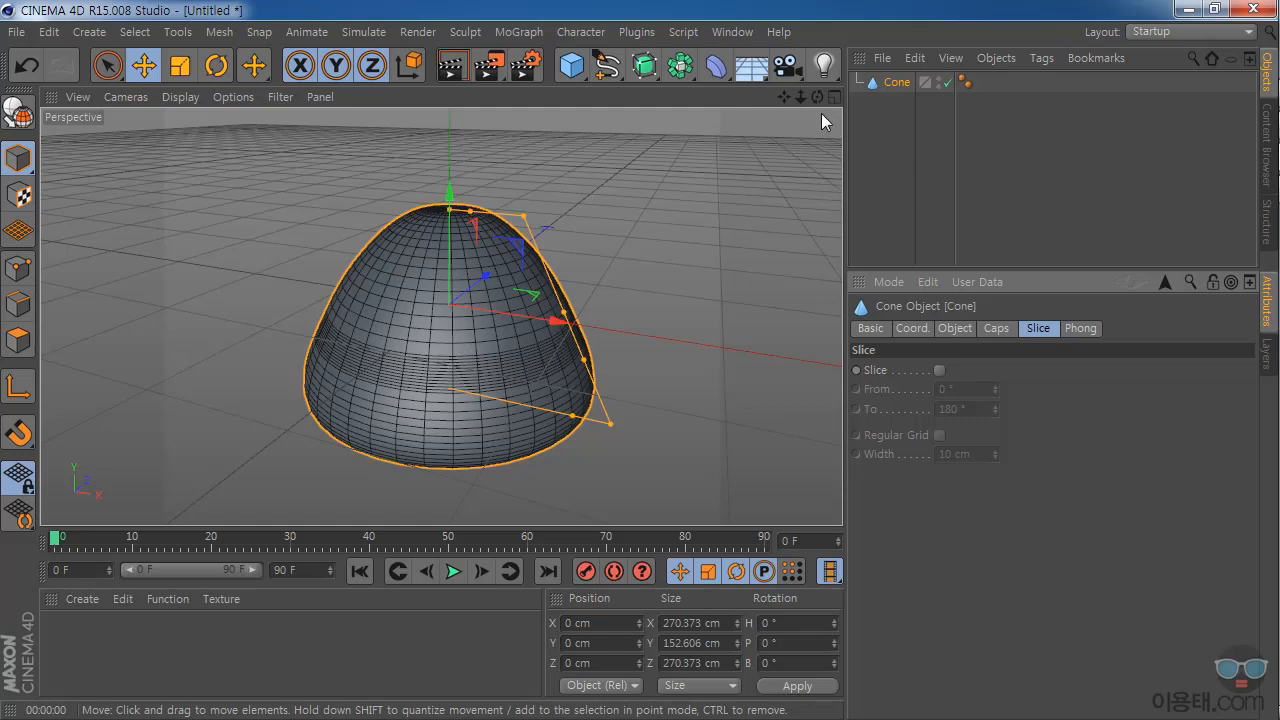
{"action": "left_click_drag", "start_coordinate": [800, 97], "coordinate": [762, 127]}
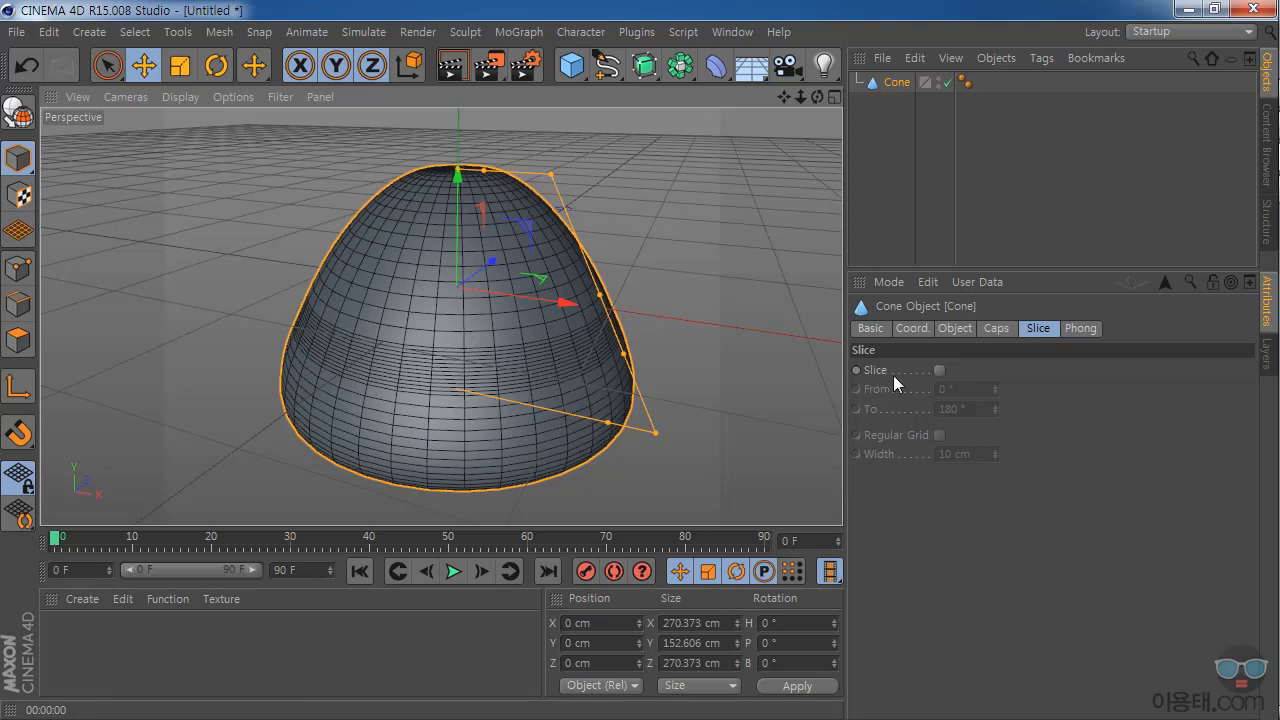
{"action": "left_click", "coordinate": [939, 370]}
{"action": "left_click_drag", "start_coordinate": [817, 97], "coordinate": [441, 316]}
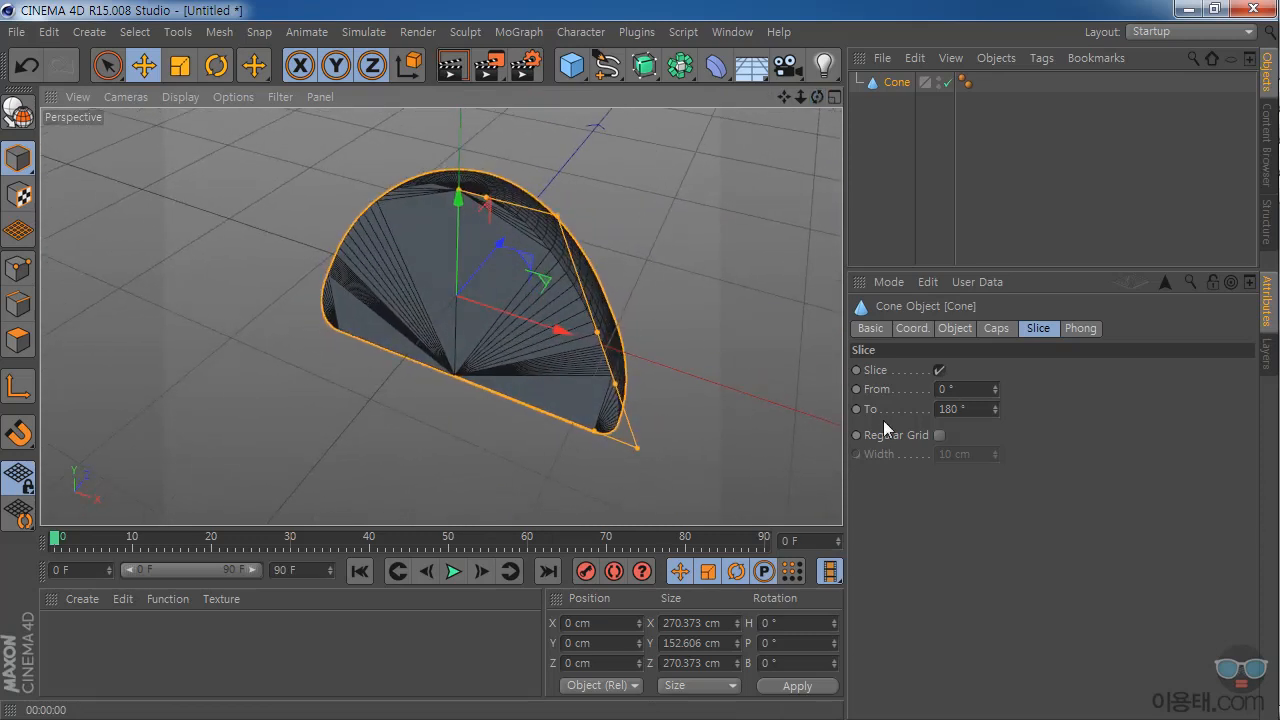
Try slicing the cone from -61° to 260°, and change the start angle to 17°.
{"action": "mouse_move", "coordinate": [995, 389]}
{"action": "left_mouse_down"}
{"action": "mouse_move", "coordinate": [1012, 389]}
{"action": "mouse_move", "coordinate": [995, 440]}
{"action": "mouse_move", "coordinate": [995, 355]}
{"action": "mouse_move", "coordinate": [995, 370]}
{"action": "left_mouse_up"}
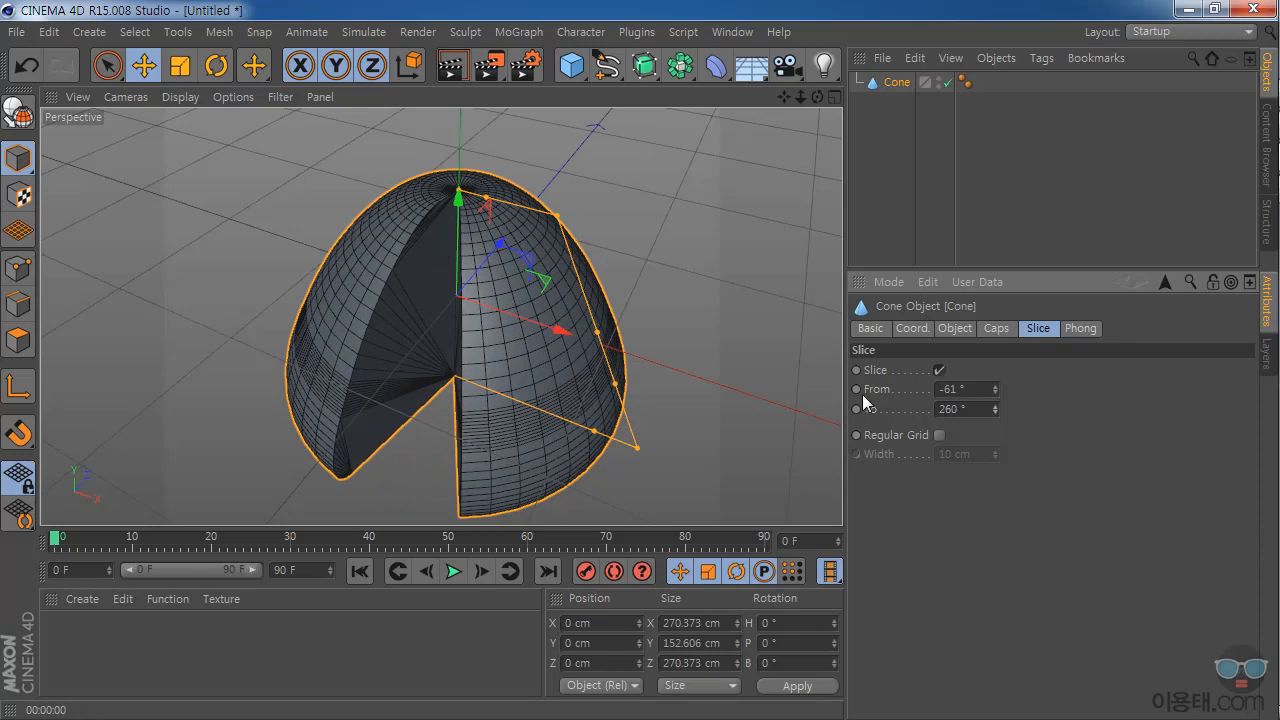
{"action": "mouse_move", "coordinate": [995, 388]}
{"action": "left_mouse_down"}
{"action": "mouse_move", "coordinate": [995, 410]}
{"action": "mouse_move", "coordinate": [995, 345]}
{"action": "mouse_move", "coordinate": [1003, 398]}
{"action": "left_mouse_up"}
{"action": "left_click_drag", "start_coordinate": [817, 97], "coordinate": [776, 93]}
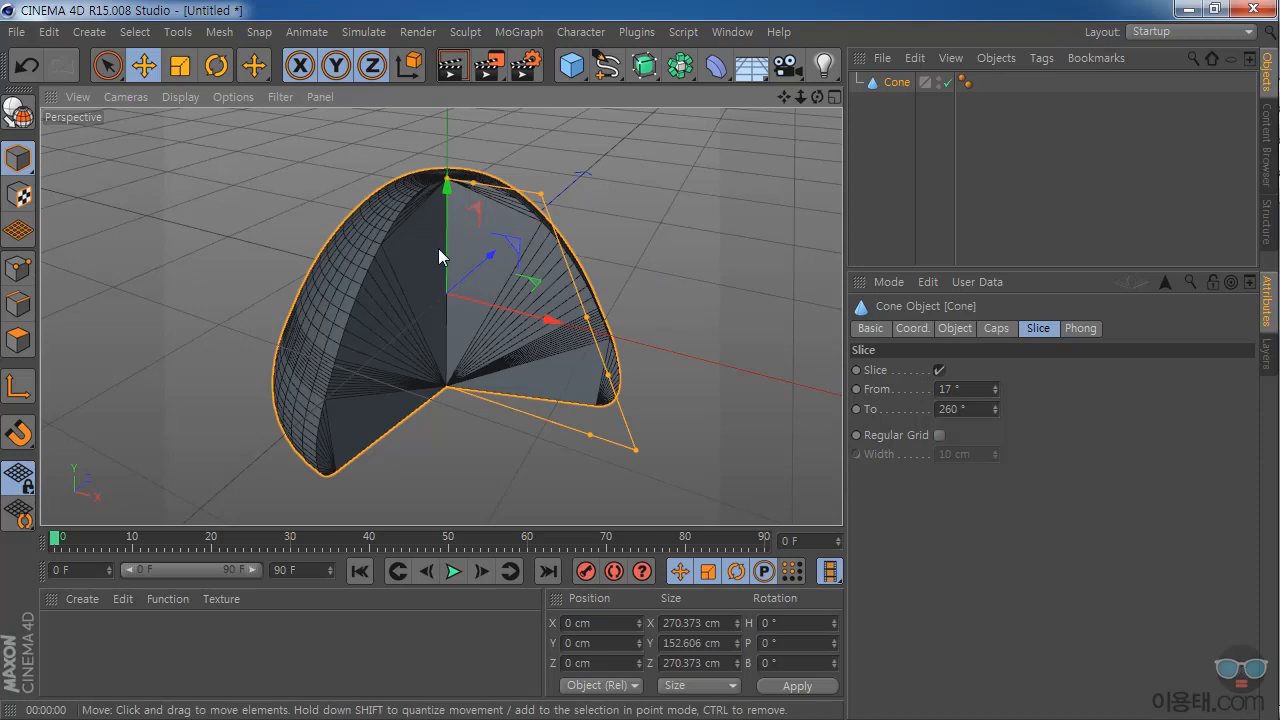
{"action": "left_click_drag", "start_coordinate": [817, 98], "coordinate": [476, 256]}
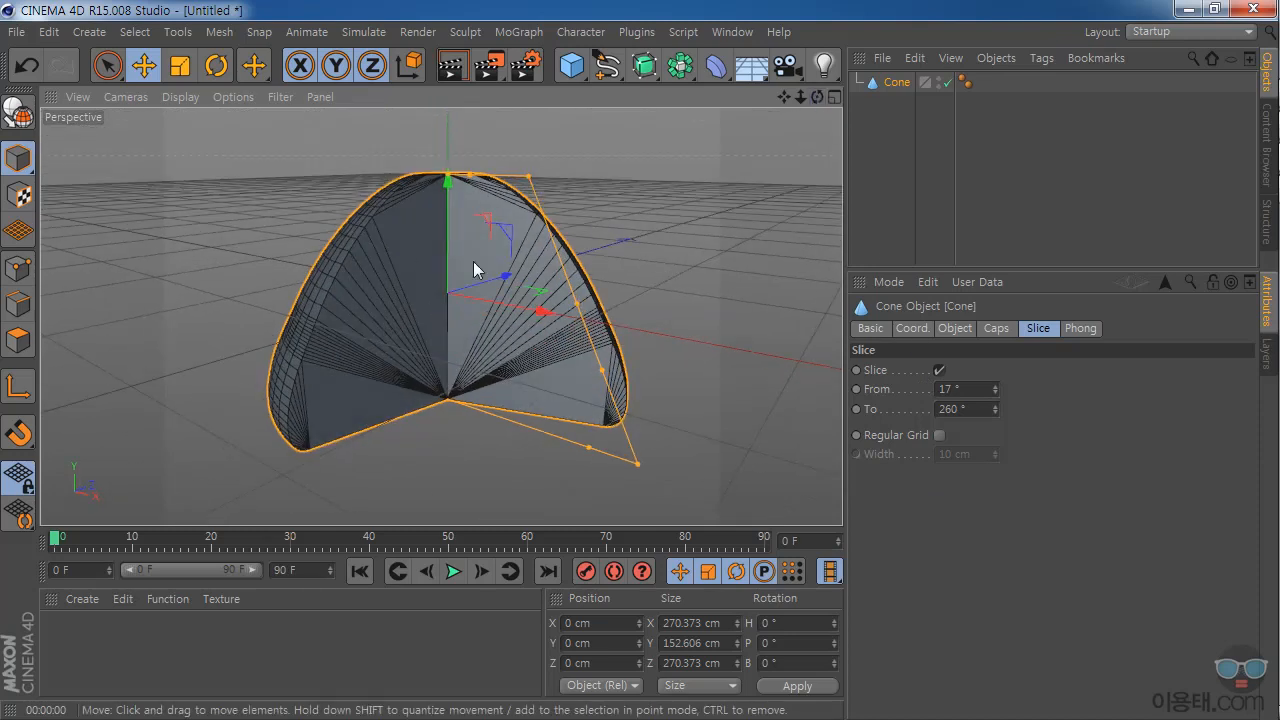
Set the cone's slice range from 0° to 180°.
{"action": "left_click", "coordinate": [962, 389]}
{"action": "type", "text": "0"}
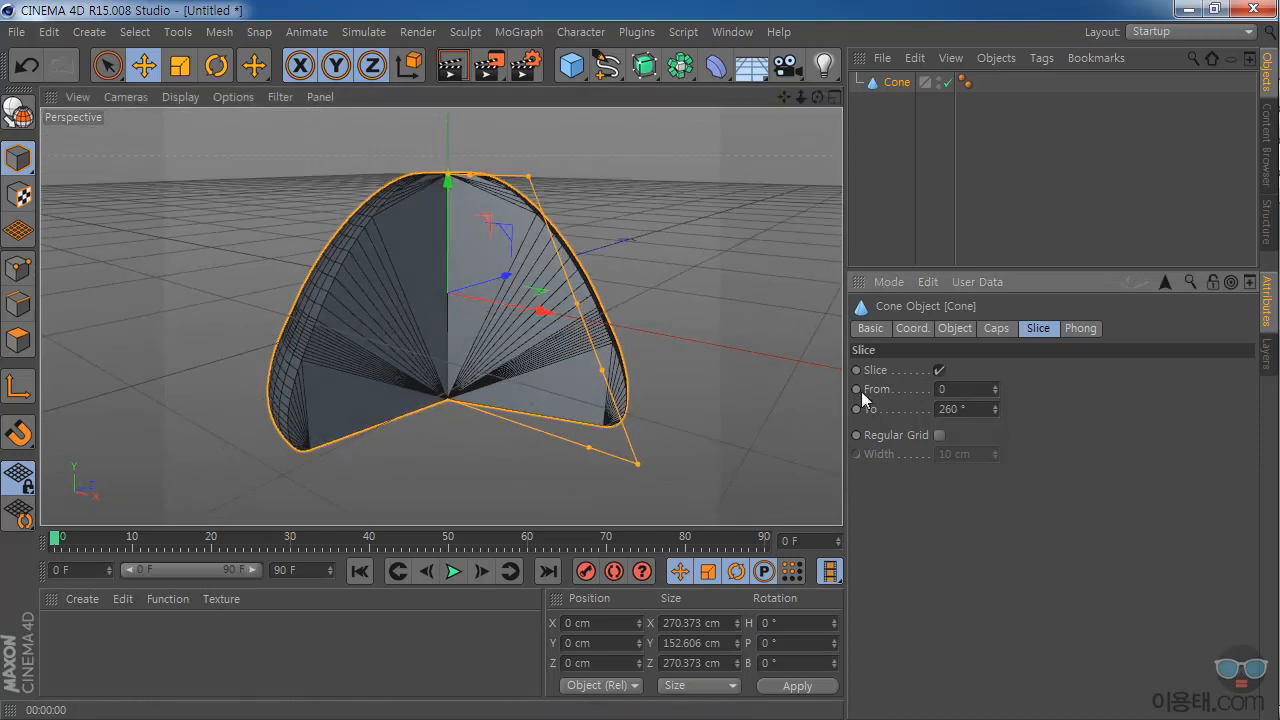
{"action": "key", "text": "Return"}
{"action": "key", "text": "Tab"}
{"action": "type", "text": "180"}
{"action": "key", "text": "Return"}
{"action": "left_click_drag", "start_coordinate": [823, 96], "coordinate": [773, 124]}
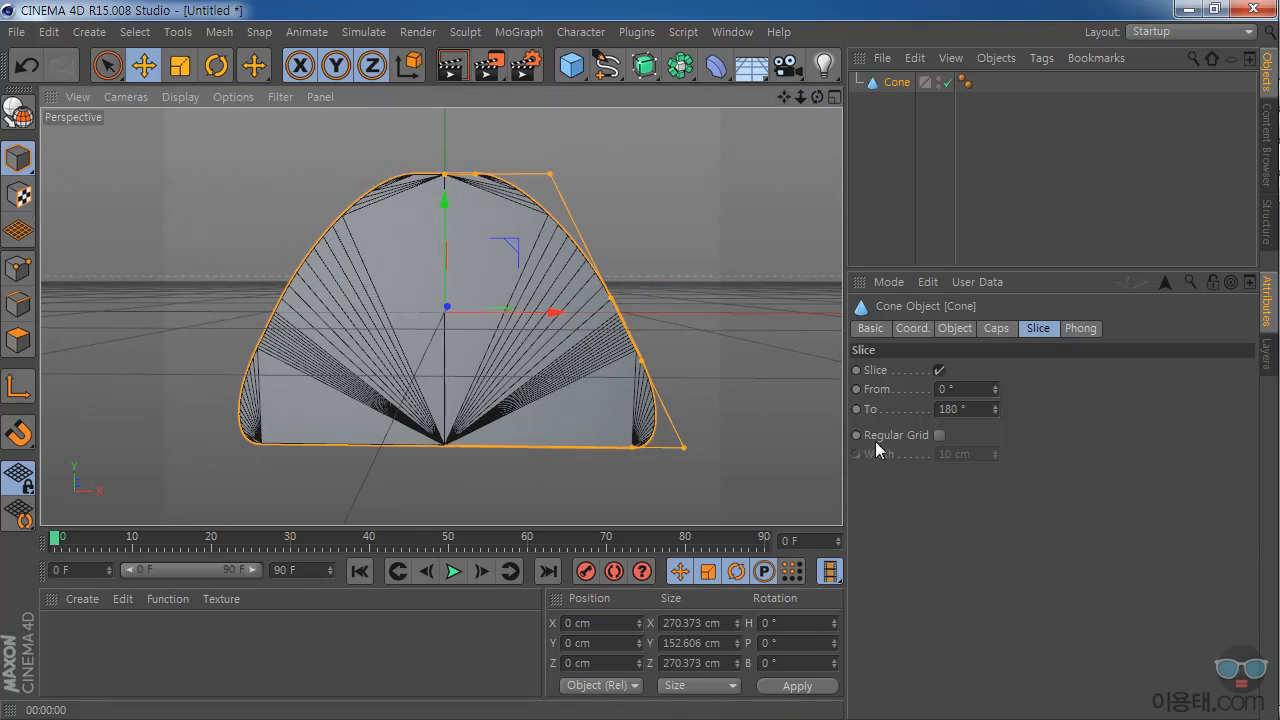
Enable the regular grid on the cone's slice face with a width of 11.54 cm and inspect the mesh.
{"action": "left_click", "coordinate": [939, 436]}
{"action": "left_click_drag", "start_coordinate": [817, 97], "coordinate": [707, 328]}
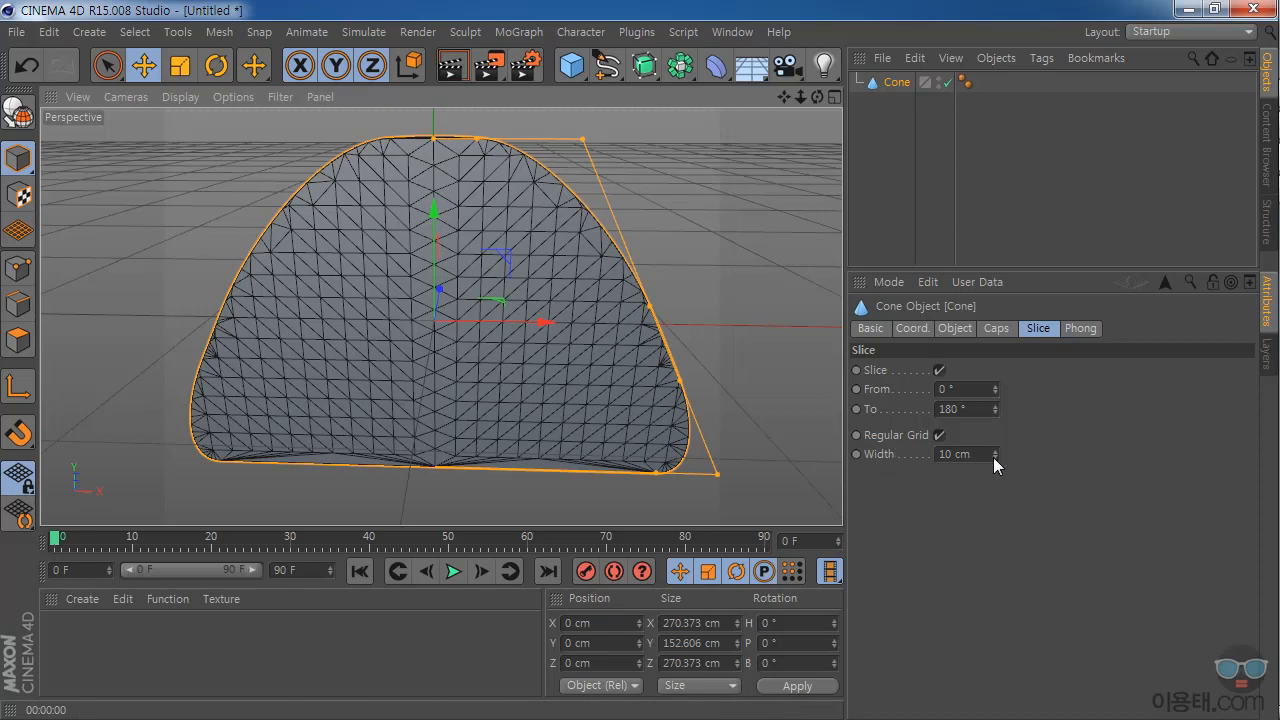
{"action": "mouse_move", "coordinate": [993, 455]}
{"action": "left_mouse_down"}
{"action": "mouse_move", "coordinate": [993, 489]}
{"action": "mouse_move", "coordinate": [993, 464]}
{"action": "left_mouse_up"}
{"action": "left_click_drag", "start_coordinate": [817, 97], "coordinate": [700, 158]}
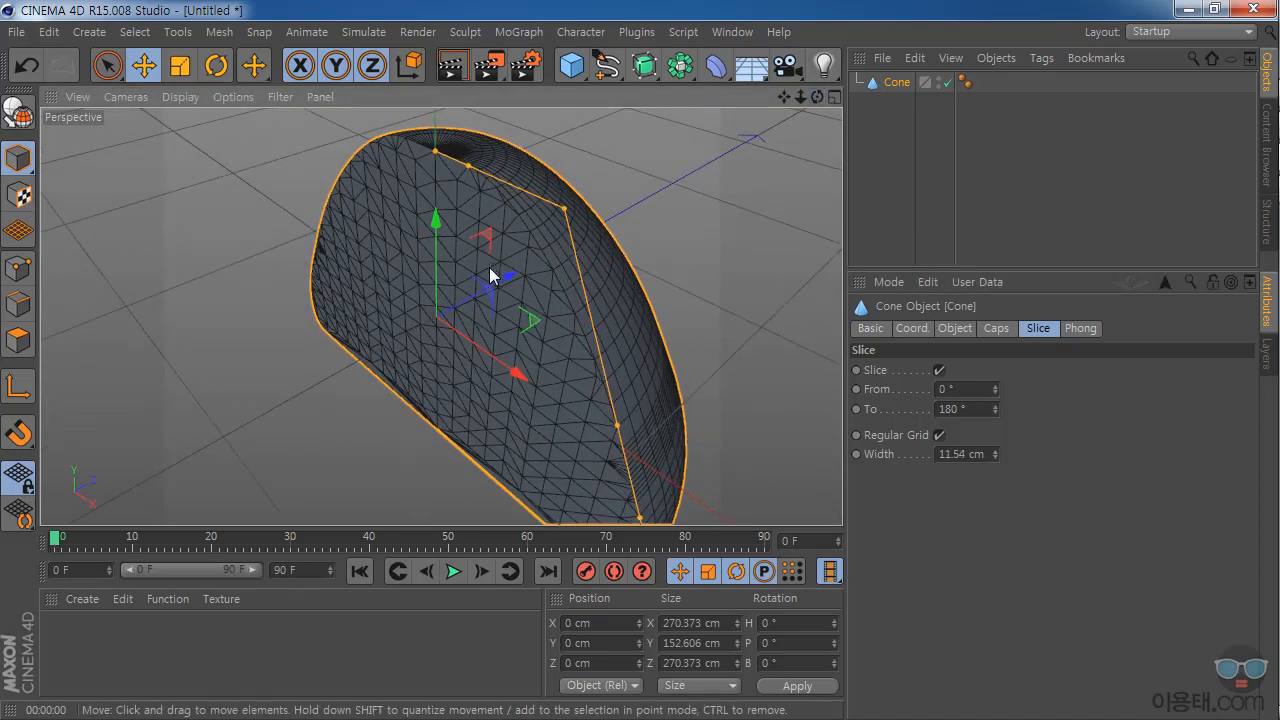
{"action": "left_click_drag", "start_coordinate": [800, 98], "coordinate": [661, 436]}
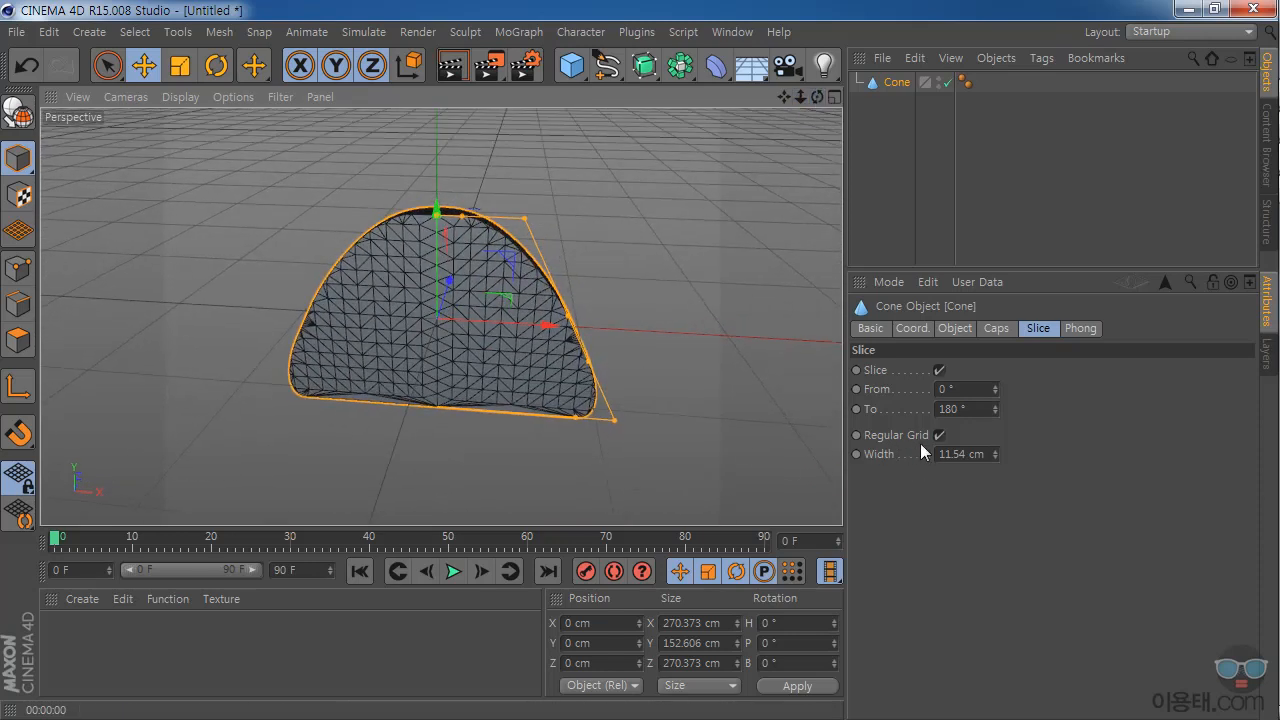
{"action": "left_click_drag", "start_coordinate": [817, 96], "coordinate": [426, 312]}
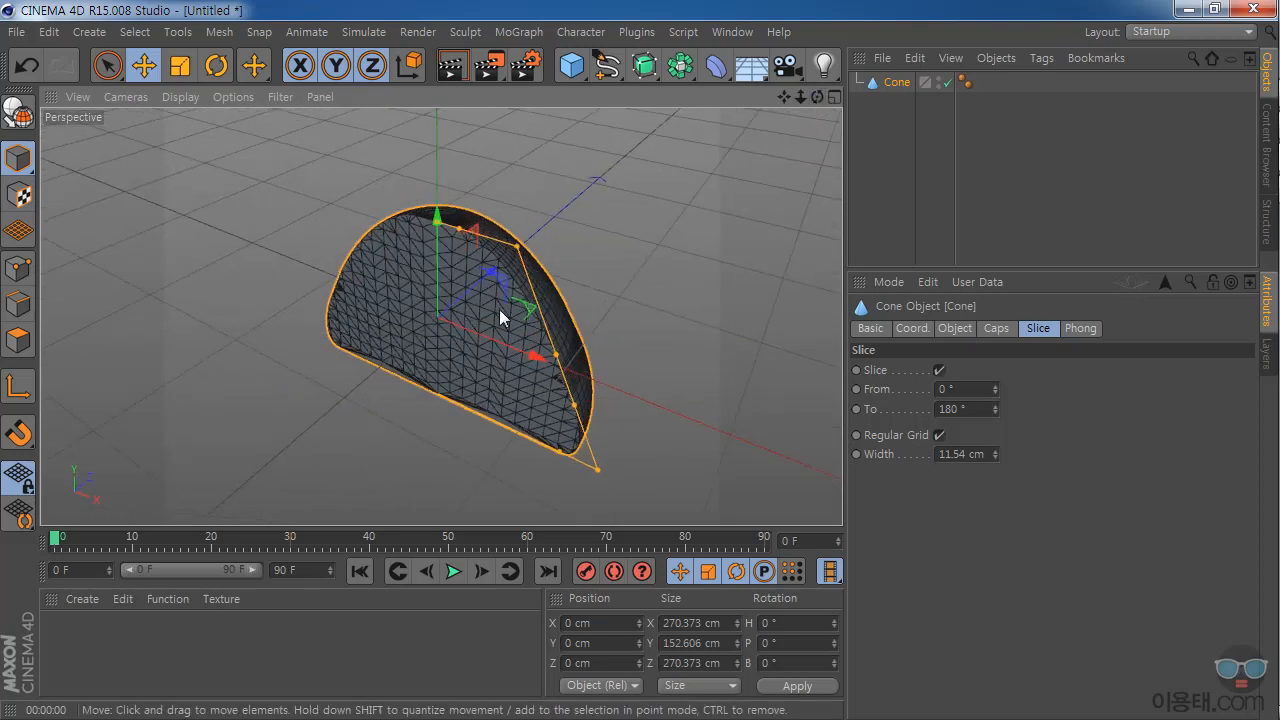
{"action": "mouse_move", "coordinate": [817, 97]}
{"action": "left_mouse_down"}
{"action": "mouse_move", "coordinate": [780, 102]}
{"action": "mouse_move", "coordinate": [818, 98]}
{"action": "left_mouse_up"}
{"action": "scroll", "coordinate": [440, 341], "scroll_direction": "up", "scroll_amount": 3}
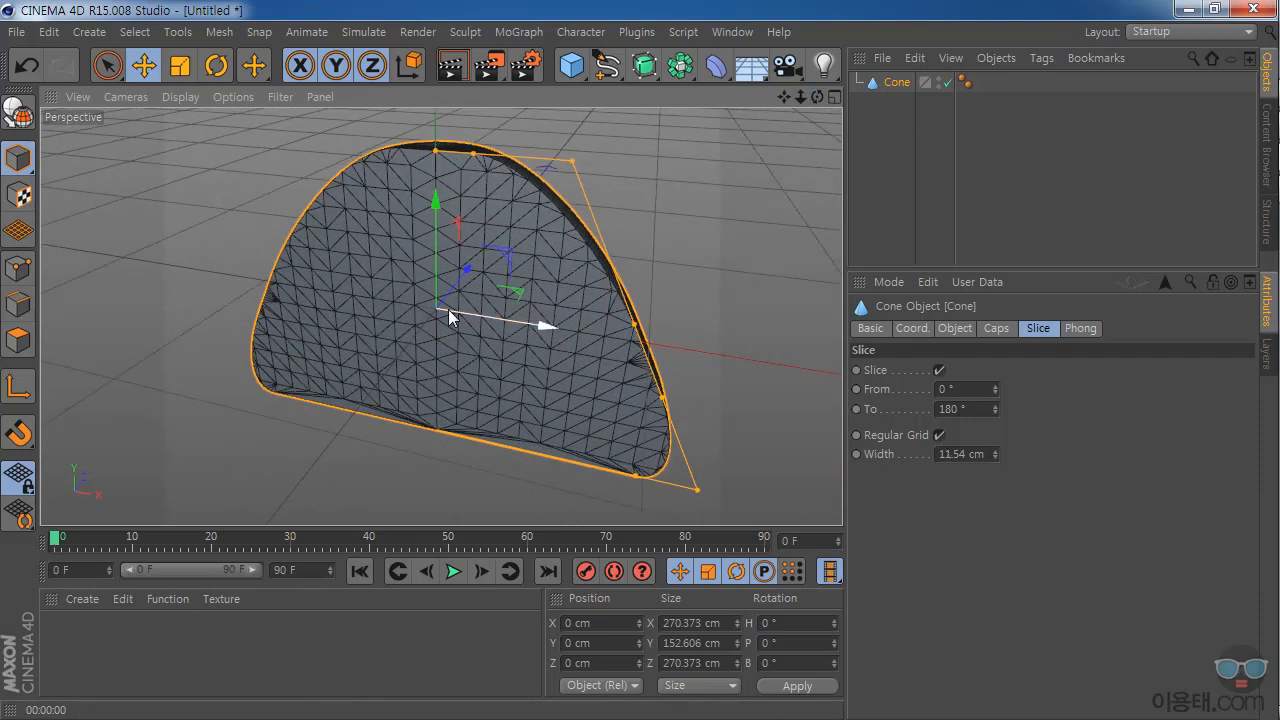
Replace the cone with a cylinder and resize it to about 158 cm in both diameter and height.
{"action": "left_click", "coordinate": [902, 147]}
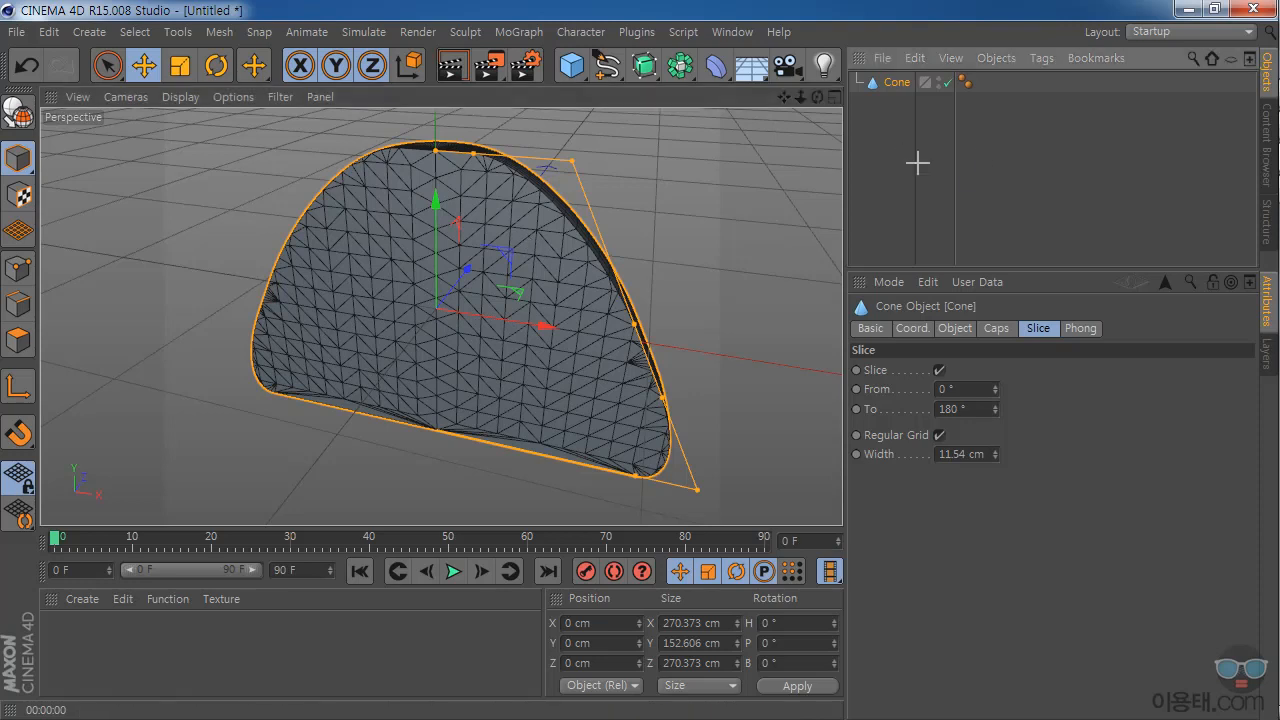
{"action": "left_click", "coordinate": [897, 84]}
{"action": "key", "text": "Delete"}
{"action": "left_click", "coordinate": [572, 65]}
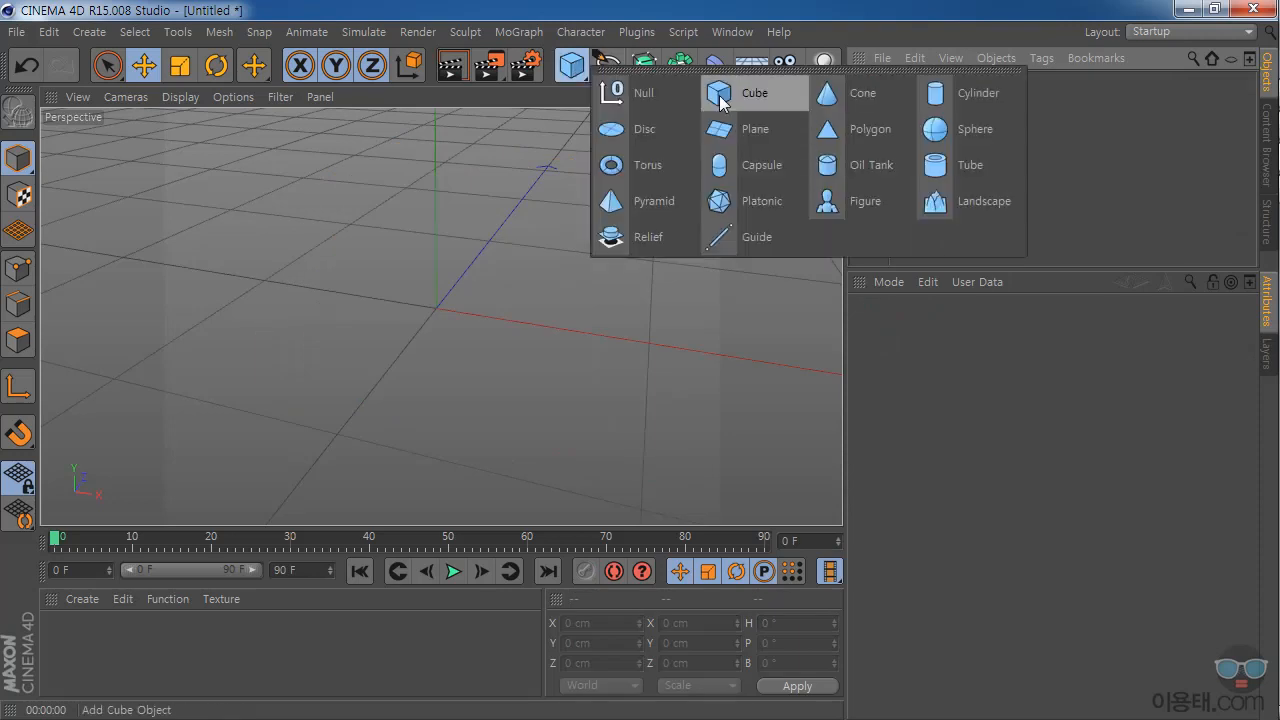
{"action": "left_click", "coordinate": [972, 96]}
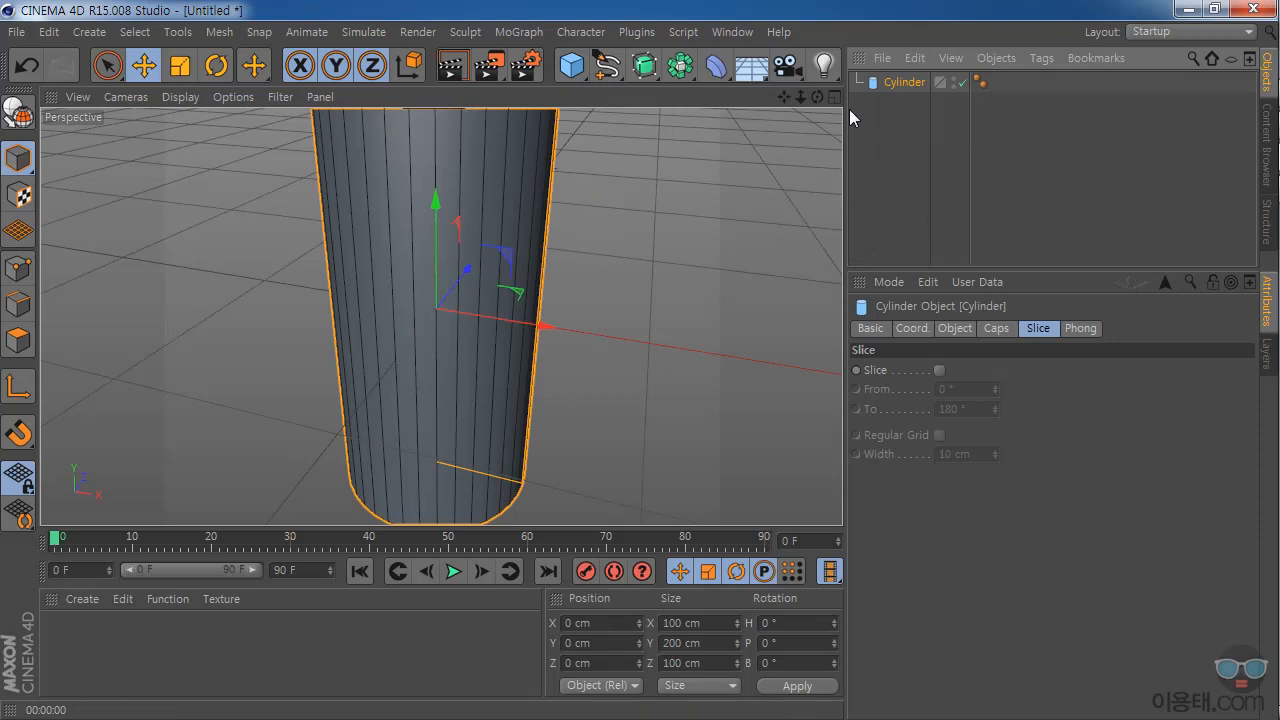
{"action": "left_click_drag", "start_coordinate": [806, 96], "coordinate": [812, 104]}
{"action": "left_click_drag", "start_coordinate": [437, 202], "coordinate": [537, 243]}
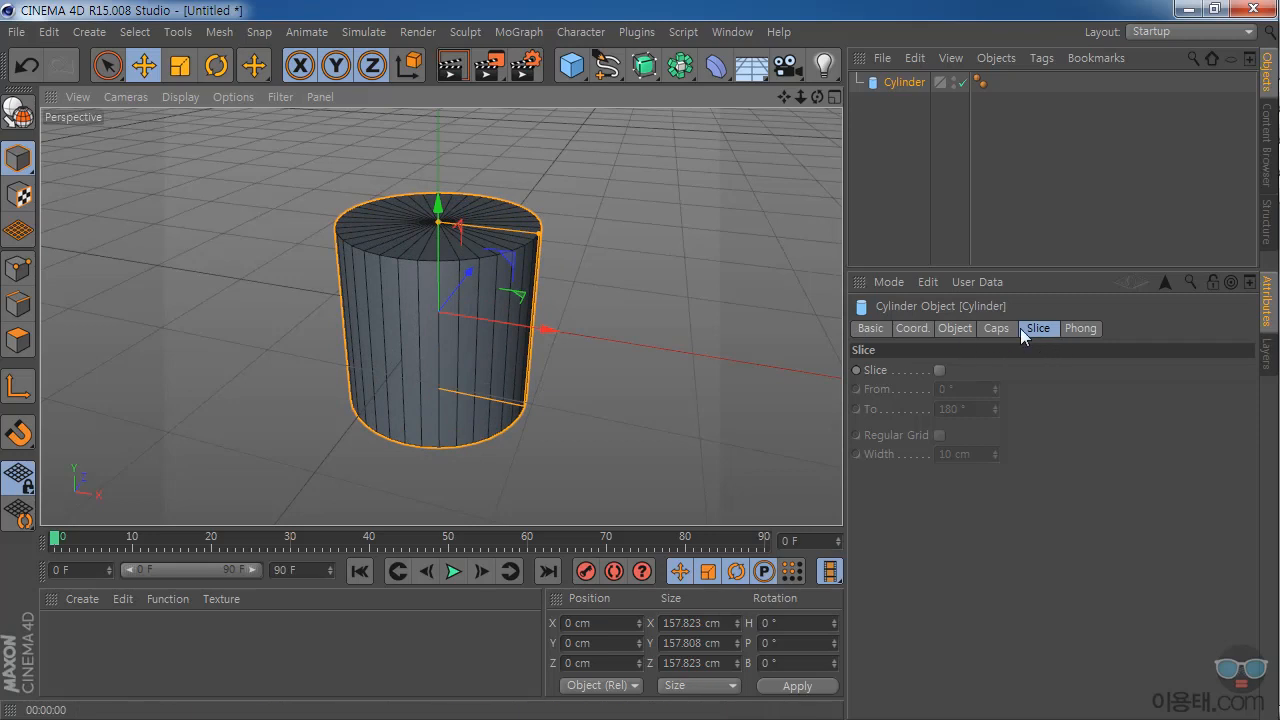
Try slicing the cylinder from 6° to 180° with a regular grid, and turn the slice off again.
{"action": "left_click", "coordinate": [939, 370]}
{"action": "left_click_drag", "start_coordinate": [993, 390], "coordinate": [993, 387]}
{"action": "left_click", "coordinate": [939, 435]}
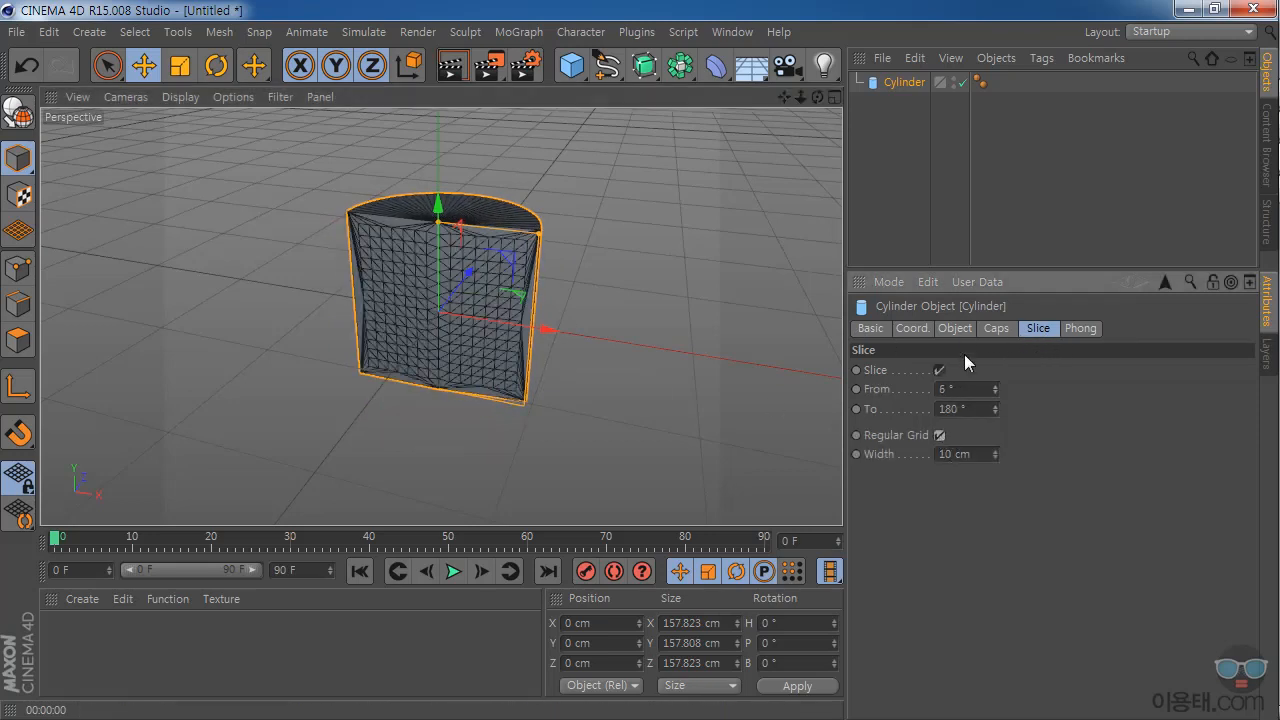
{"action": "left_click", "coordinate": [939, 370]}
Toggle the cylinder's caps off and on, and try the cap fillet with 5 segments and a 20 cm radius.
{"action": "left_click", "coordinate": [993, 329]}
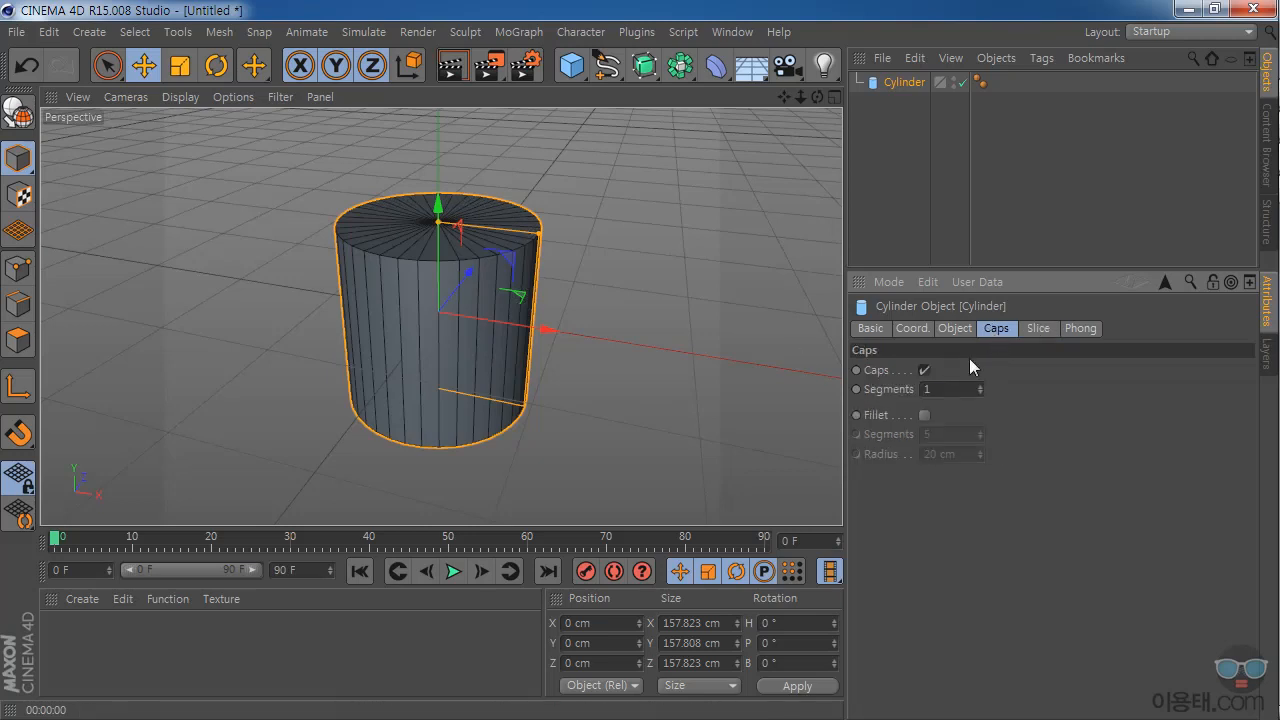
{"action": "left_click", "coordinate": [925, 371]}
{"action": "left_click", "coordinate": [925, 371]}
{"action": "left_click", "coordinate": [925, 371]}
{"action": "left_click", "coordinate": [925, 371]}
{"action": "left_click", "coordinate": [925, 415]}
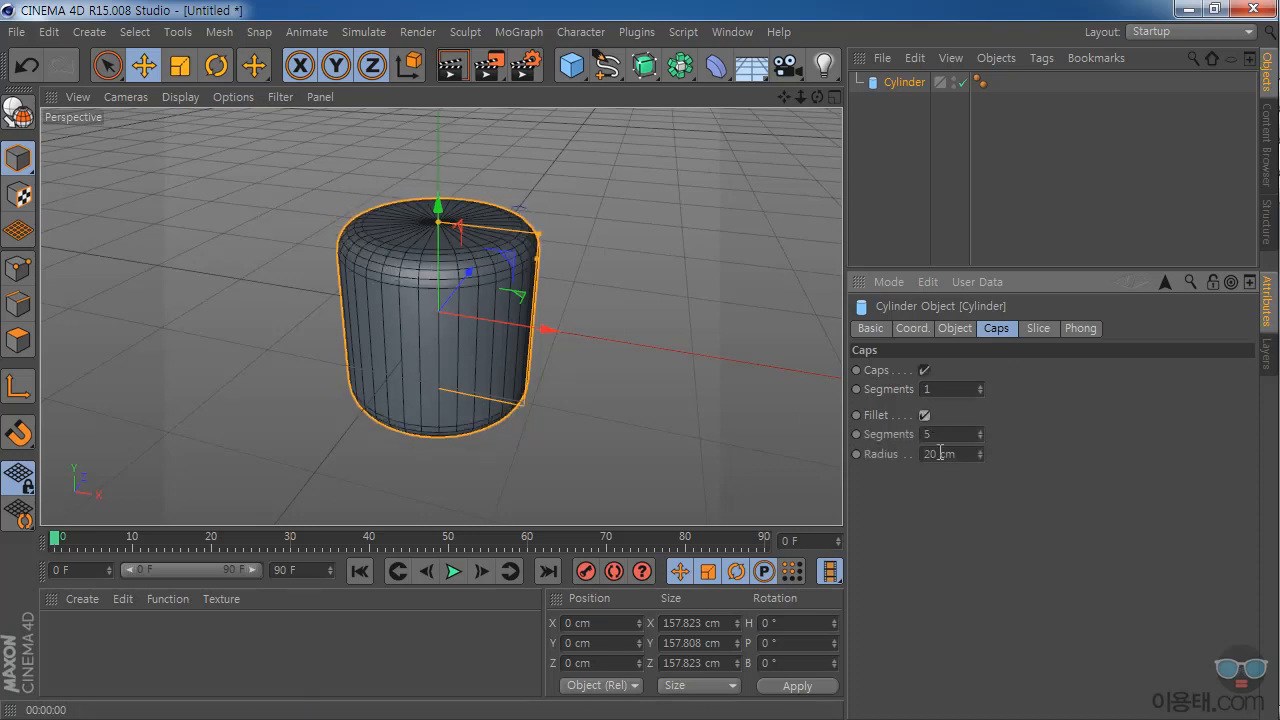
{"action": "left_click", "coordinate": [925, 414]}
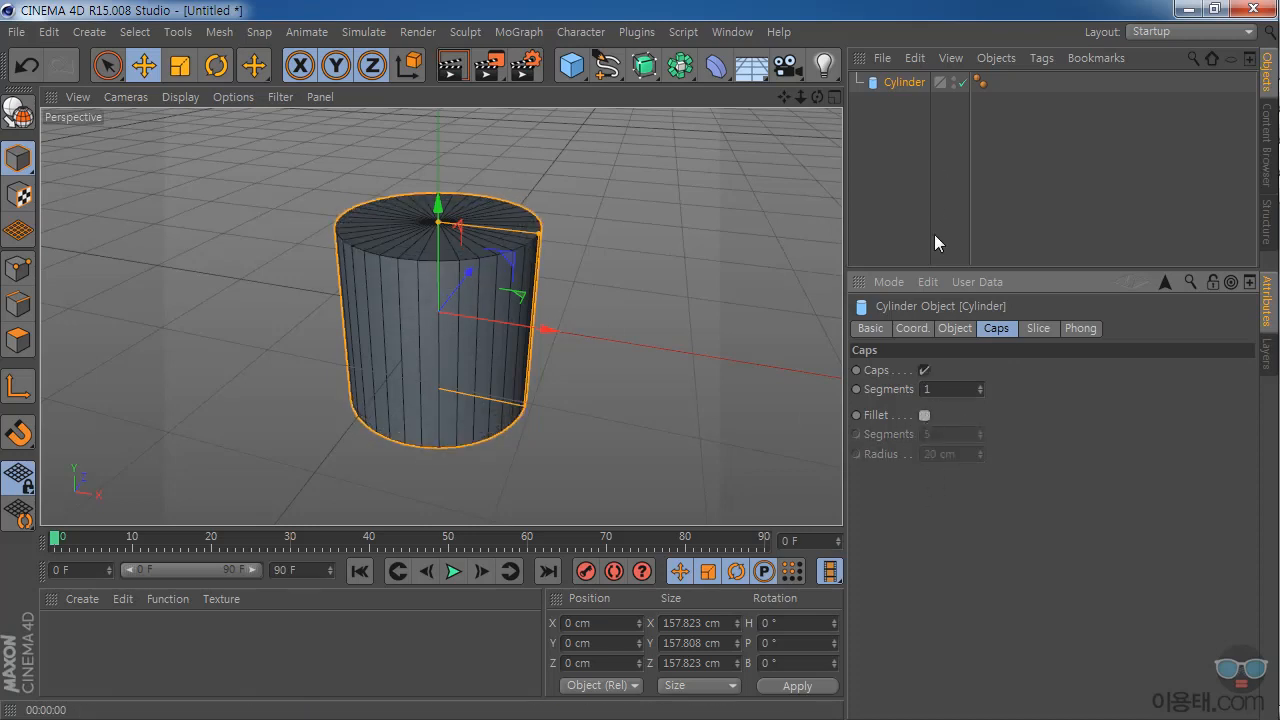
Set the cylinder's radius to 82.912 cm, height to 165.808 cm and height segments to 8, and review the orientation options.
{"action": "left_click", "coordinate": [958, 330]}
{"action": "left_click_drag", "start_coordinate": [1027, 371], "coordinate": [1025, 412]}
{"action": "left_click", "coordinate": [980, 451]}
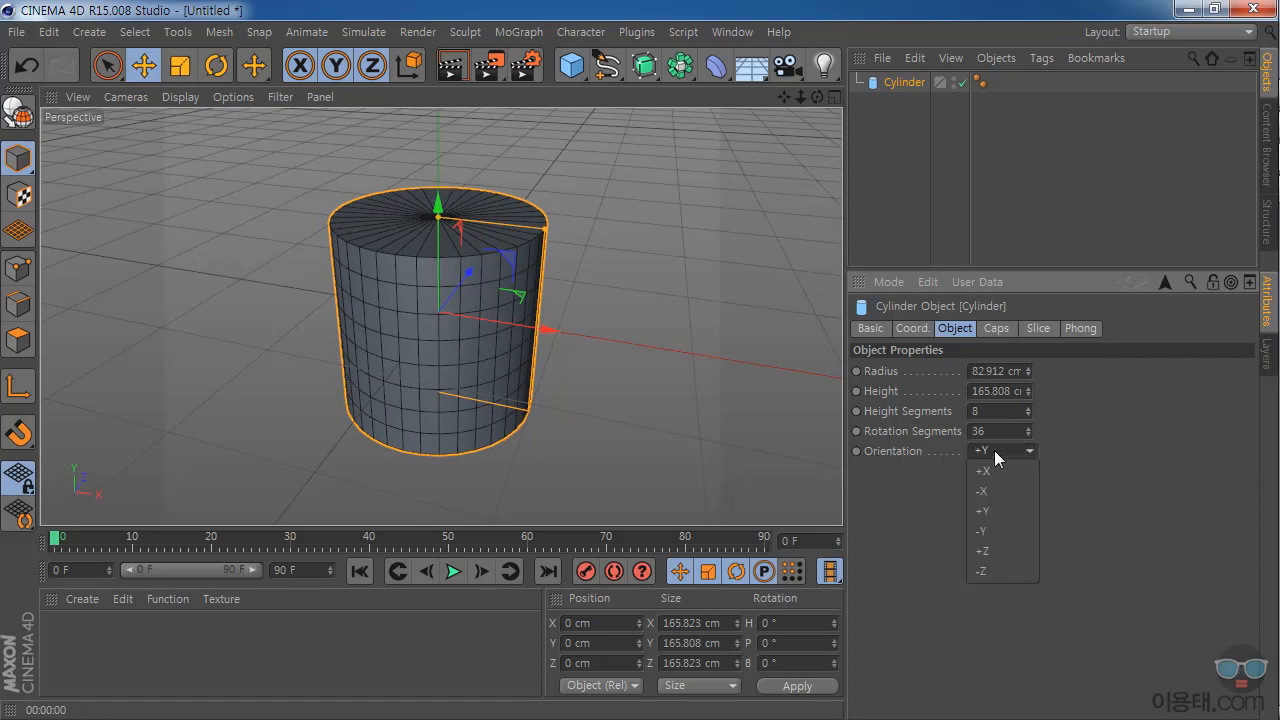
{"action": "left_click", "coordinate": [927, 497]}
{"action": "left_click_drag", "start_coordinate": [785, 98], "coordinate": [785, 111]}
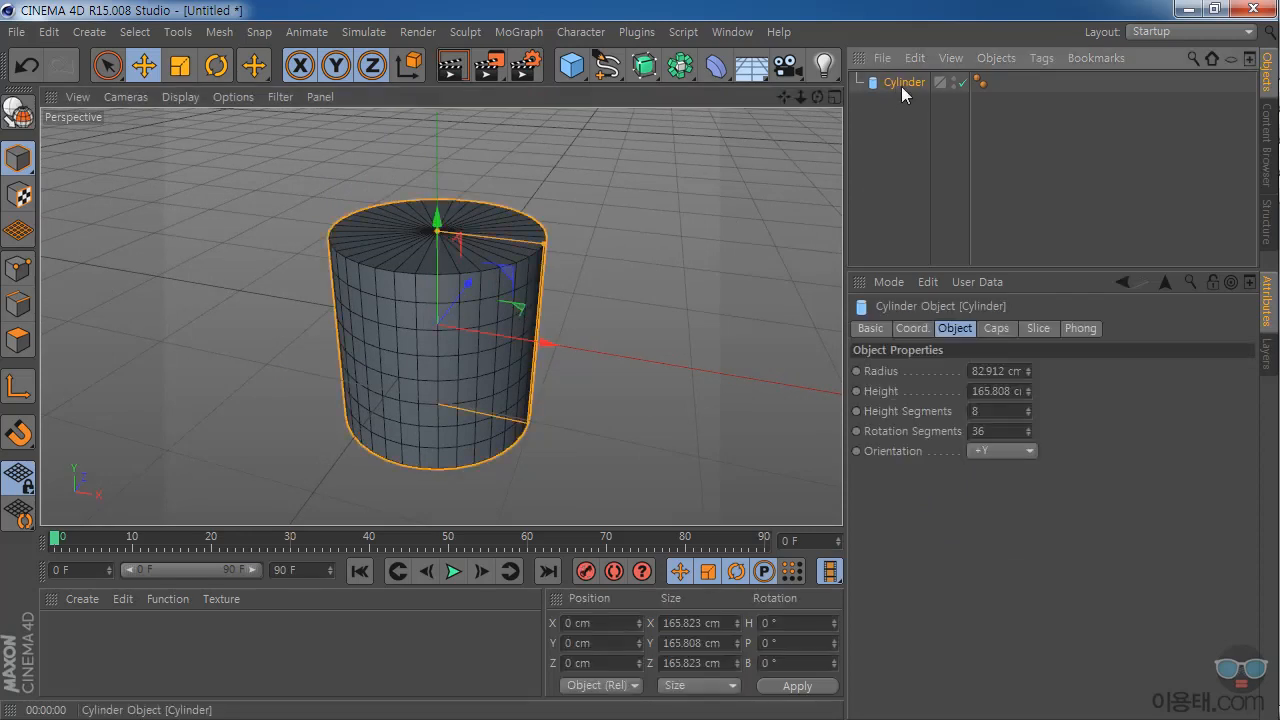
Convert the cylinder to an editable polygon object and switch to polygon editing.
{"action": "left_click", "coordinate": [19, 114]}
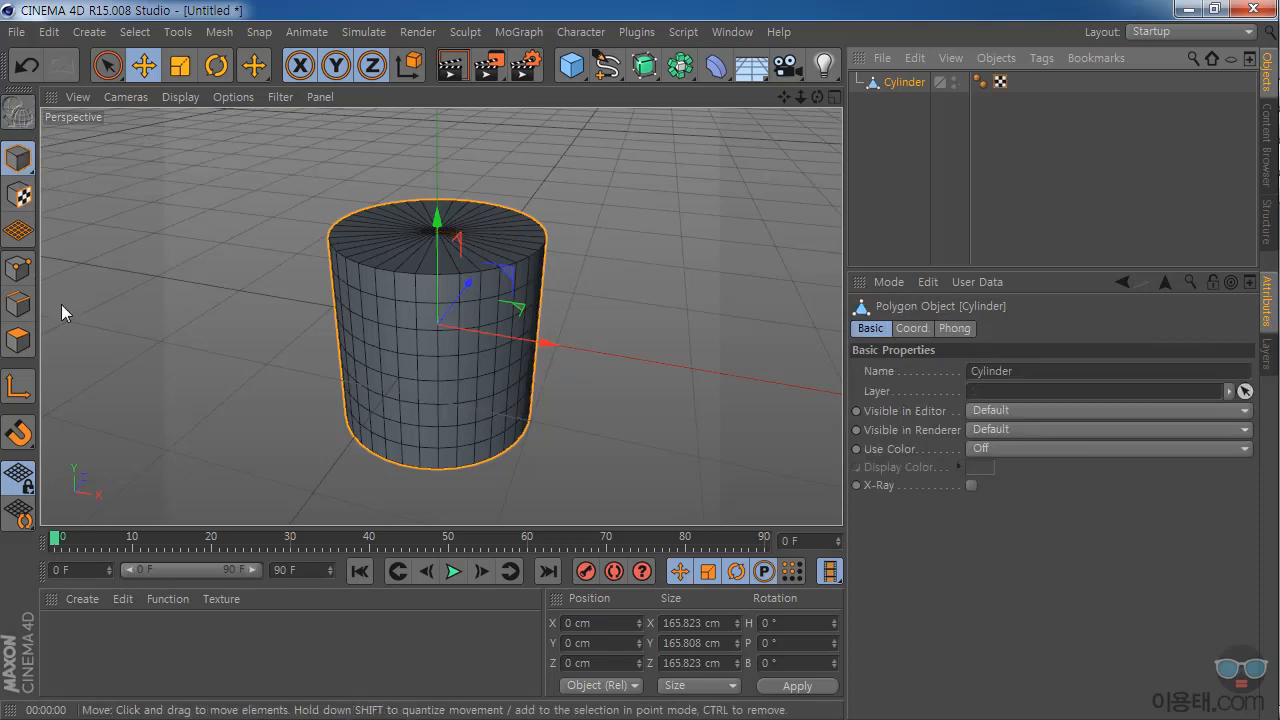
{"action": "left_click_drag", "start_coordinate": [817, 96], "coordinate": [842, 128]}
{"action": "left_click", "coordinate": [20, 341]}
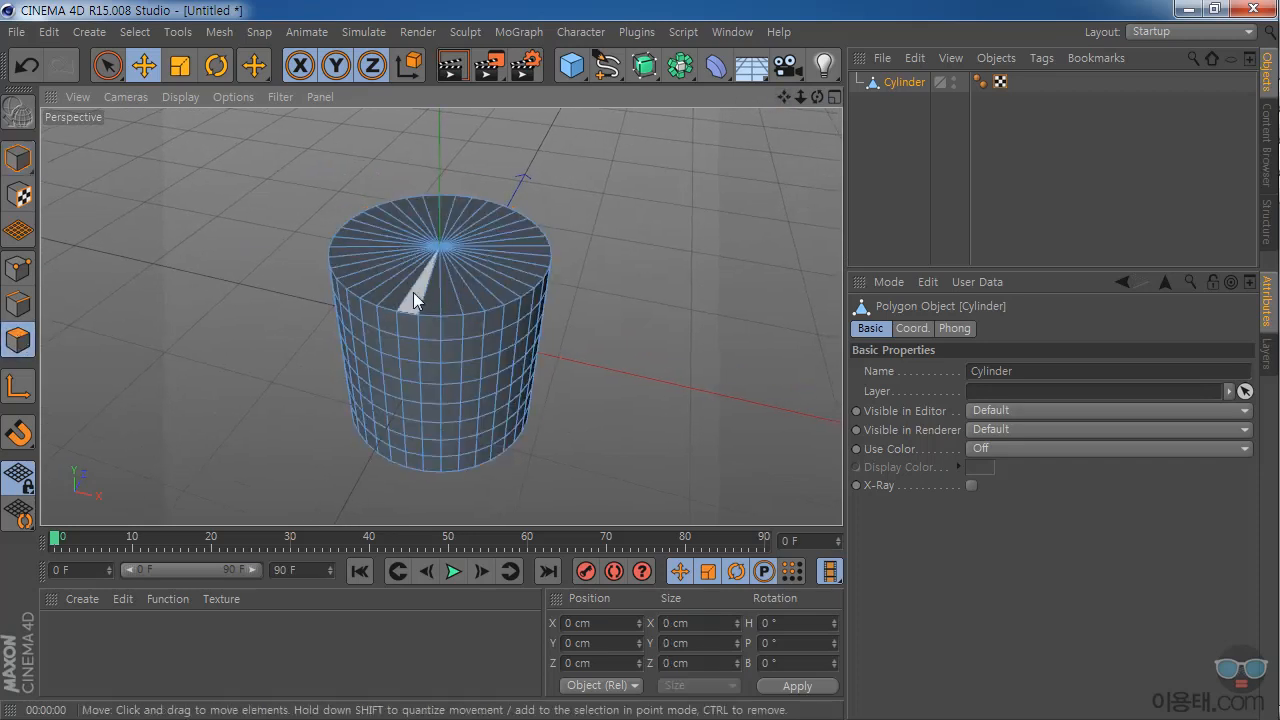
Loop-select the cylinder's top cap polygons and move them up to a Y position of about 110 cm.
{"action": "left_click", "coordinate": [134, 32]}
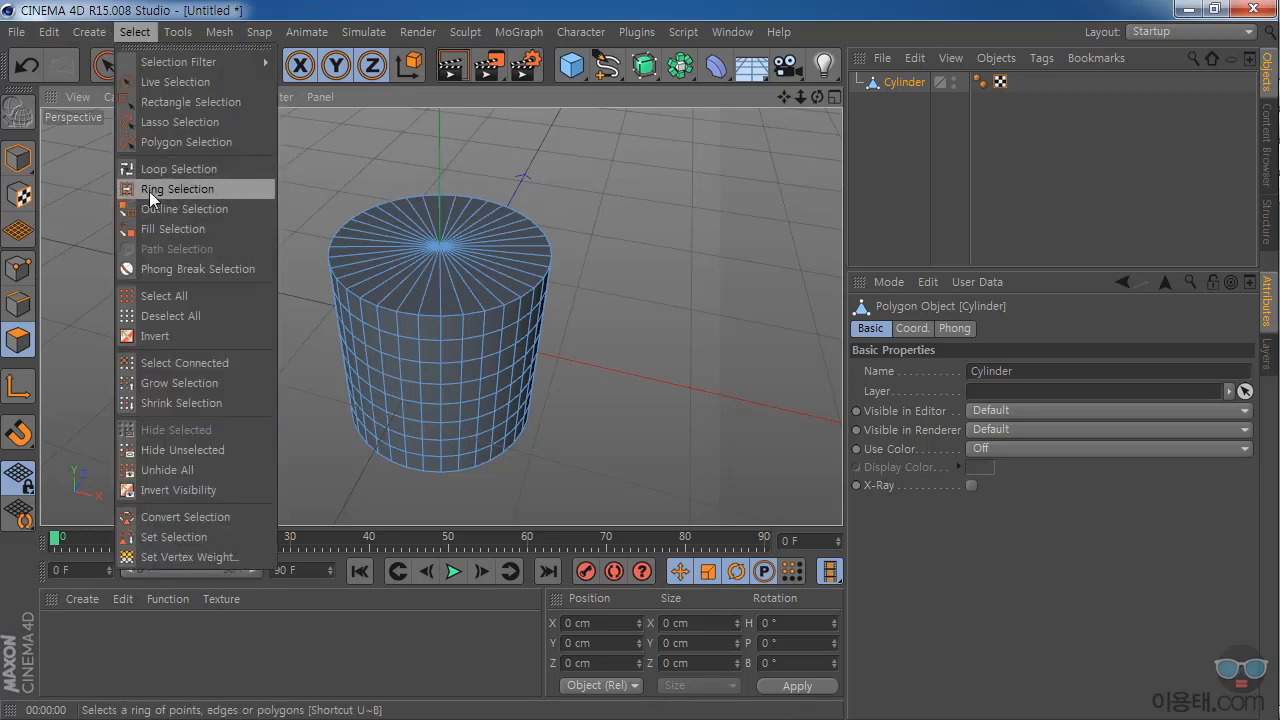
{"action": "left_click", "coordinate": [179, 169]}
{"action": "left_click", "coordinate": [425, 287]}
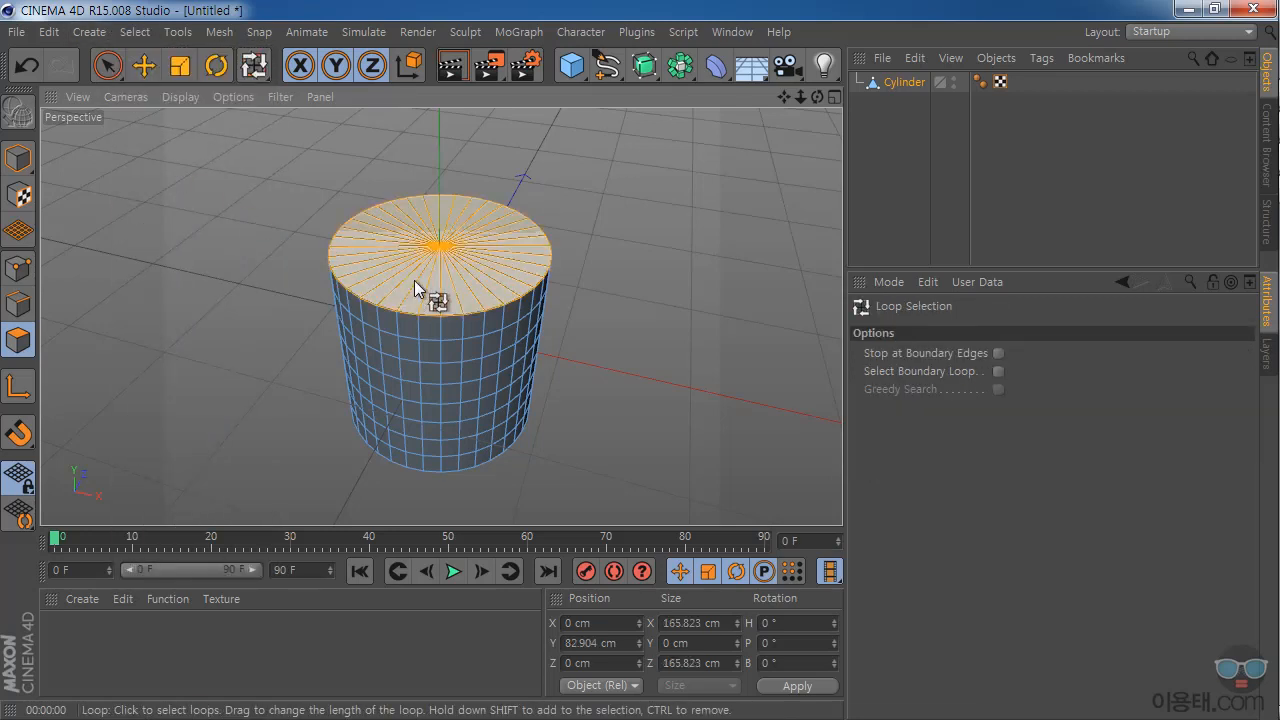
{"action": "left_click", "coordinate": [145, 66]}
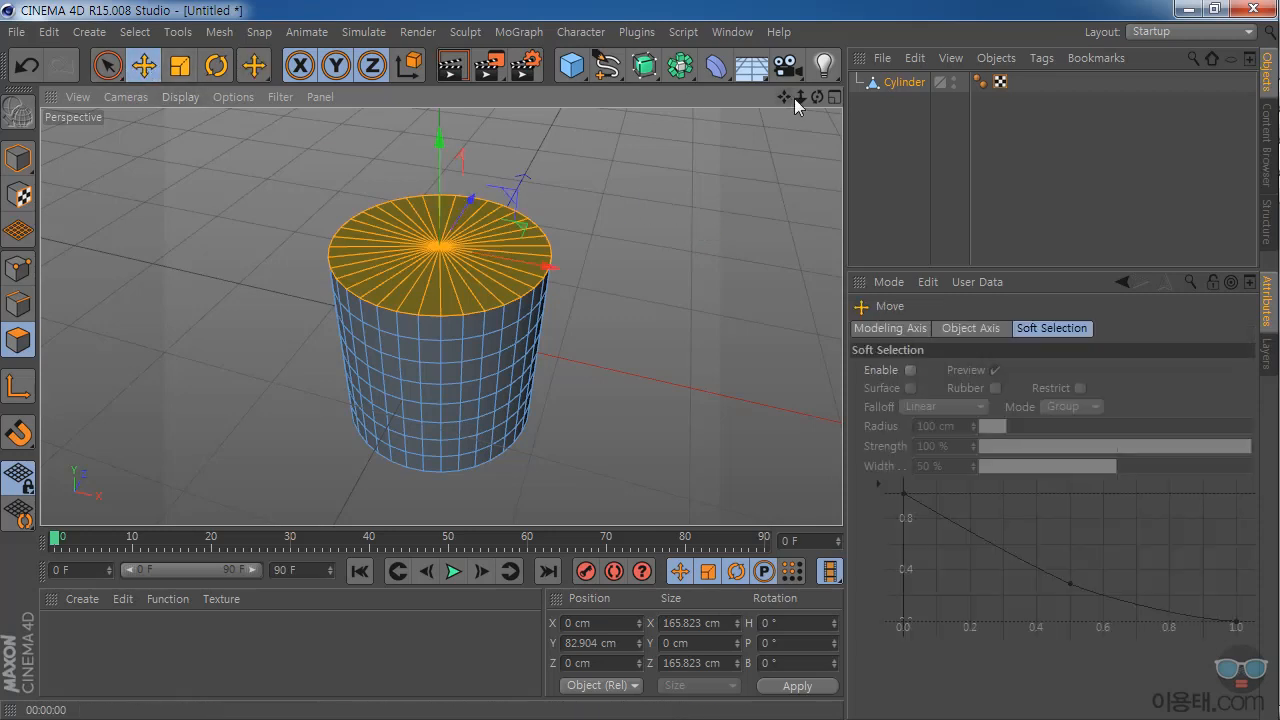
{"action": "left_click_drag", "start_coordinate": [440, 143], "coordinate": [440, 111]}
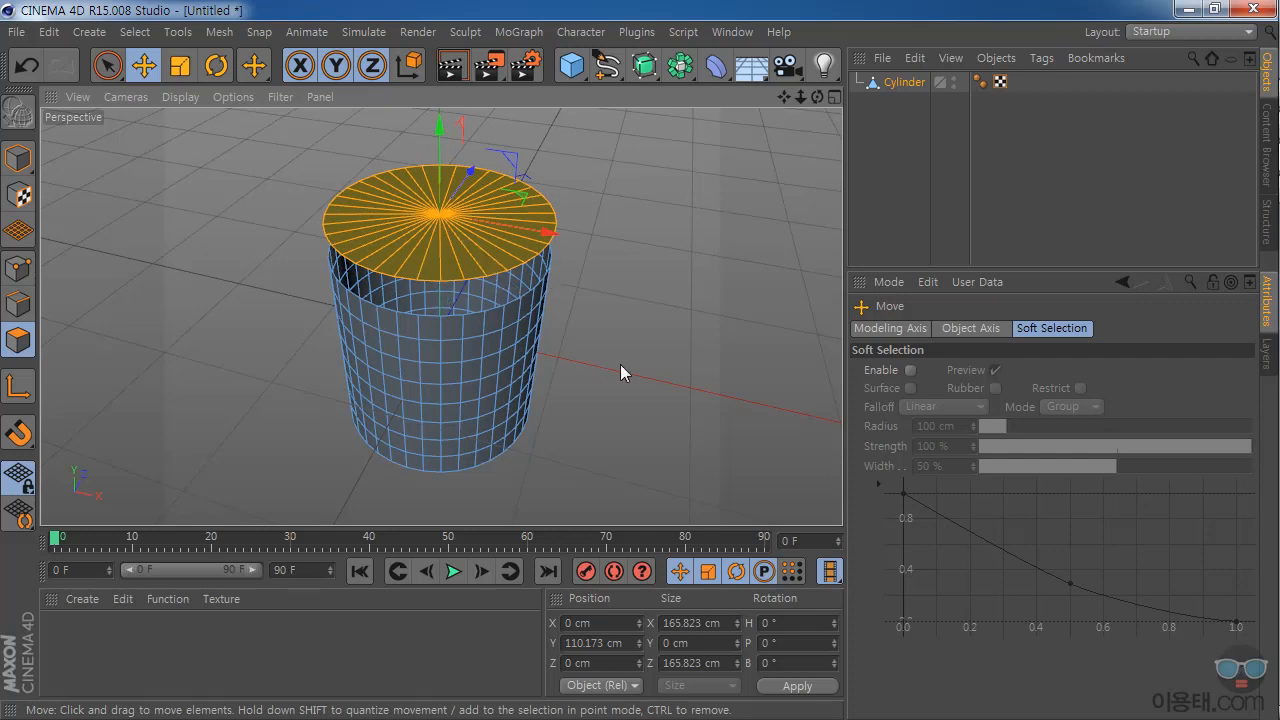
{"action": "right_click", "coordinate": [587, 320]}
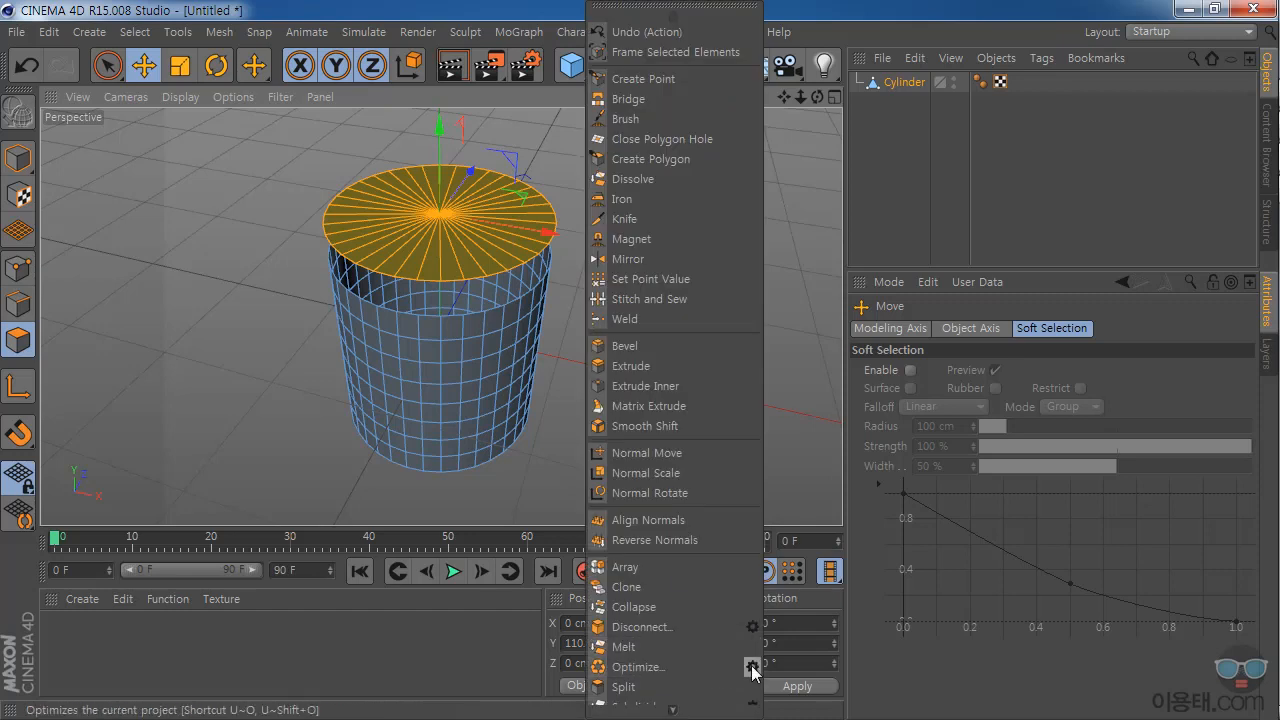
{"action": "left_click", "coordinate": [60, 162]}
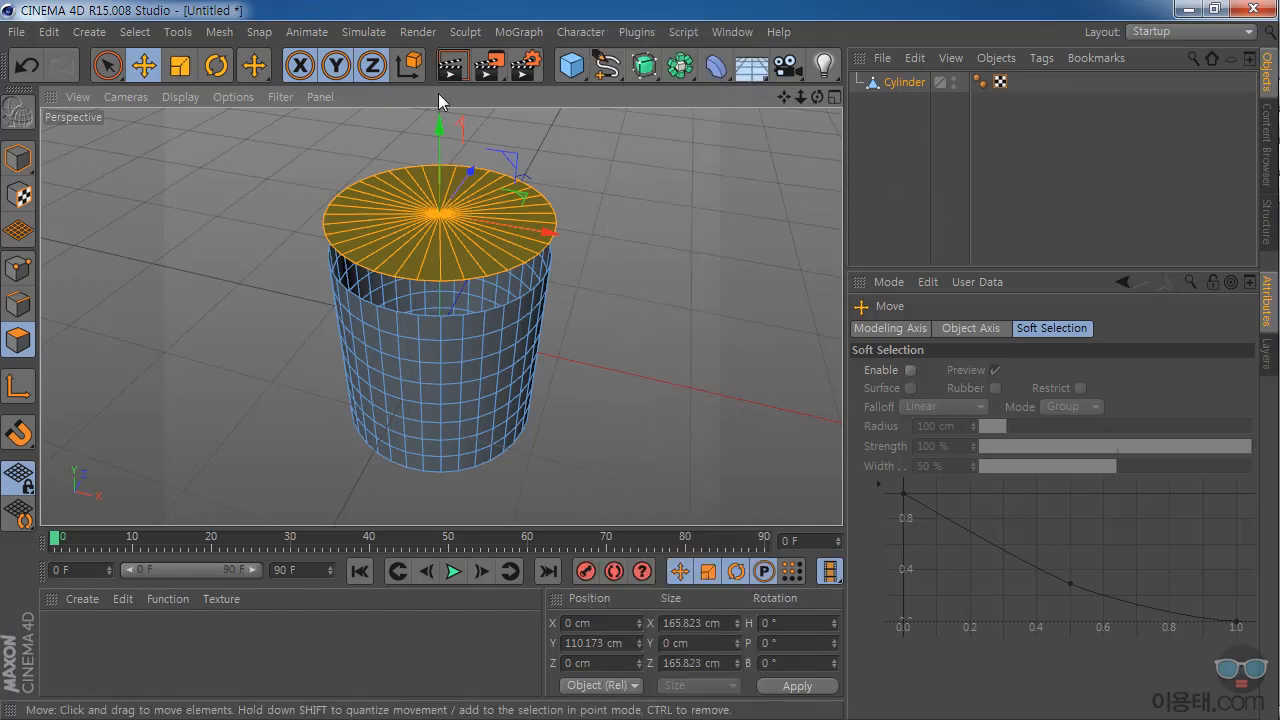
Undo the cap move, the loop selection and the polygon conversion, and select the parametric cylinder.
{"action": "left_click", "coordinate": [26, 66]}
{"action": "left_click", "coordinate": [26, 66]}
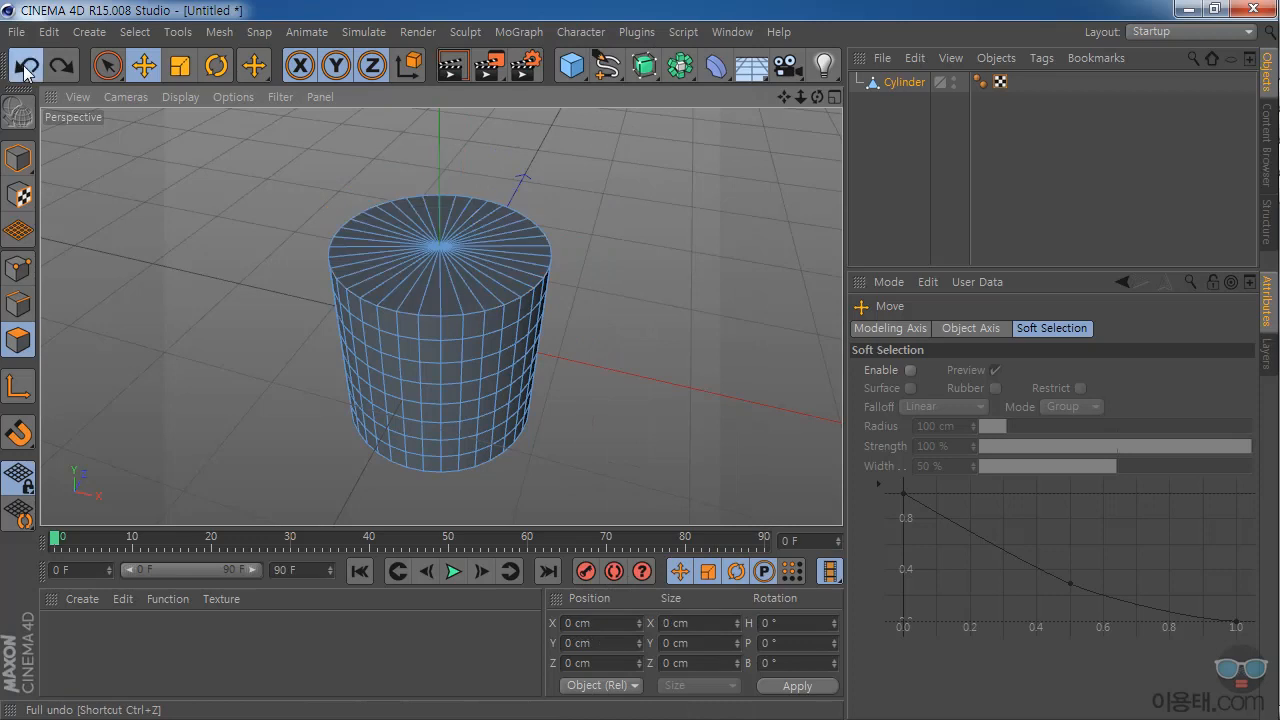
{"action": "left_click", "coordinate": [26, 66]}
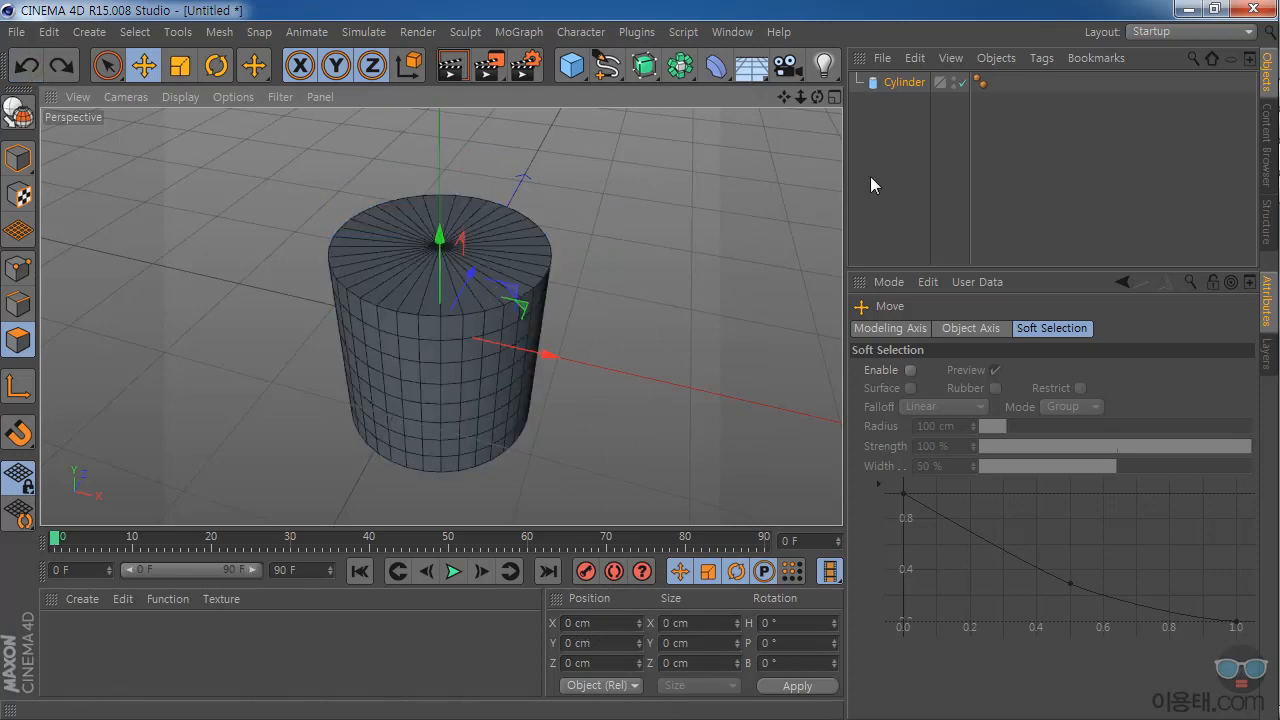
{"action": "left_click_drag", "start_coordinate": [817, 98], "coordinate": [959, 297]}
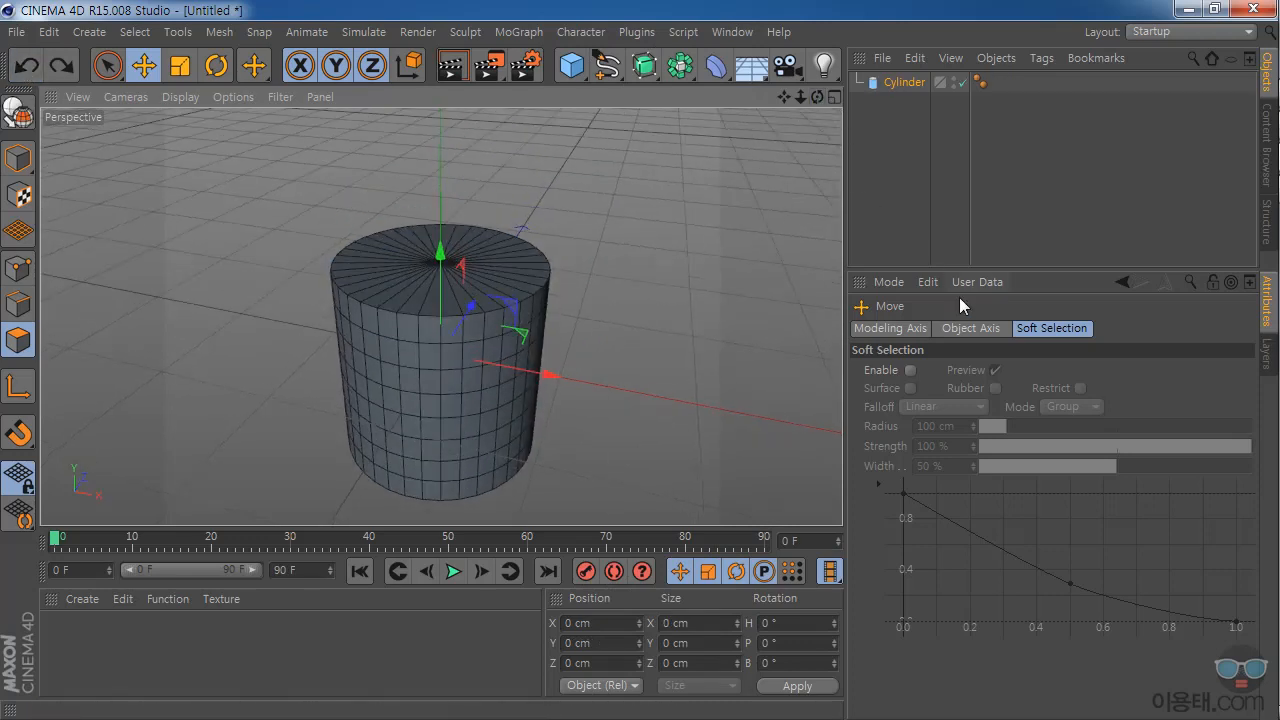
{"action": "left_click", "coordinate": [912, 86]}
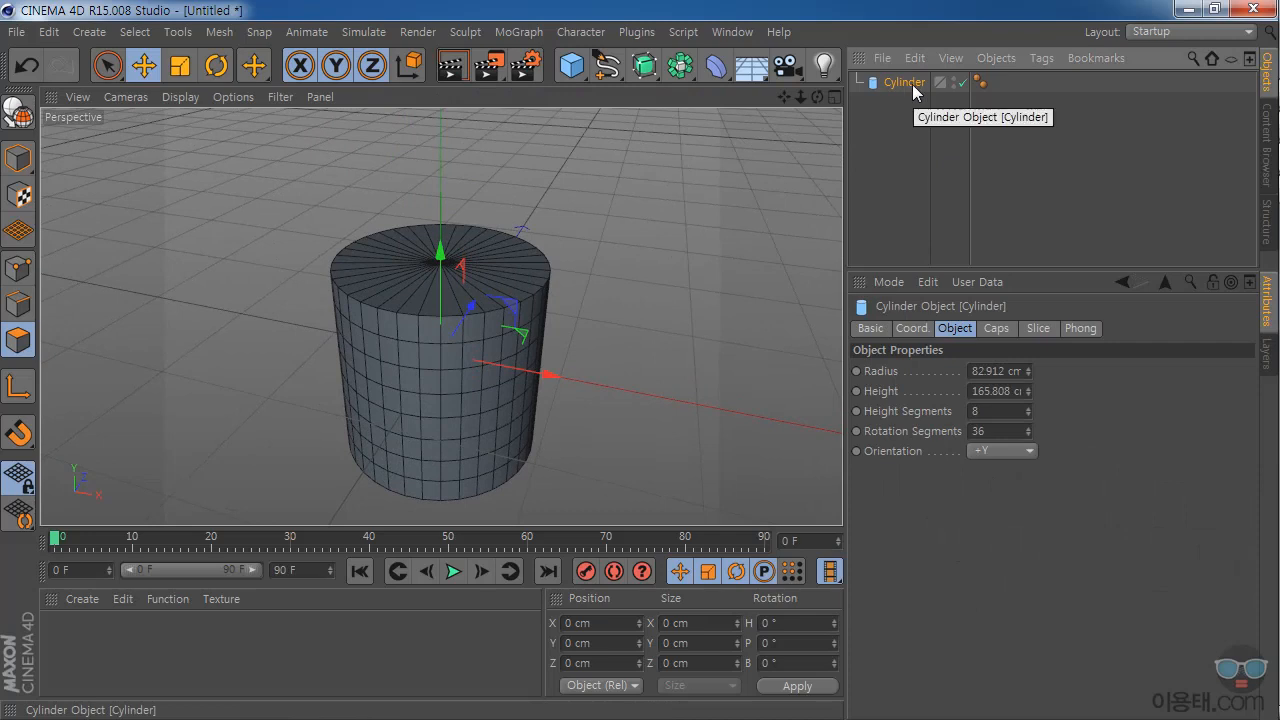
Review the cylinder's cap and slice settings, switching the caps off and back on.
{"action": "left_click", "coordinate": [996, 330]}
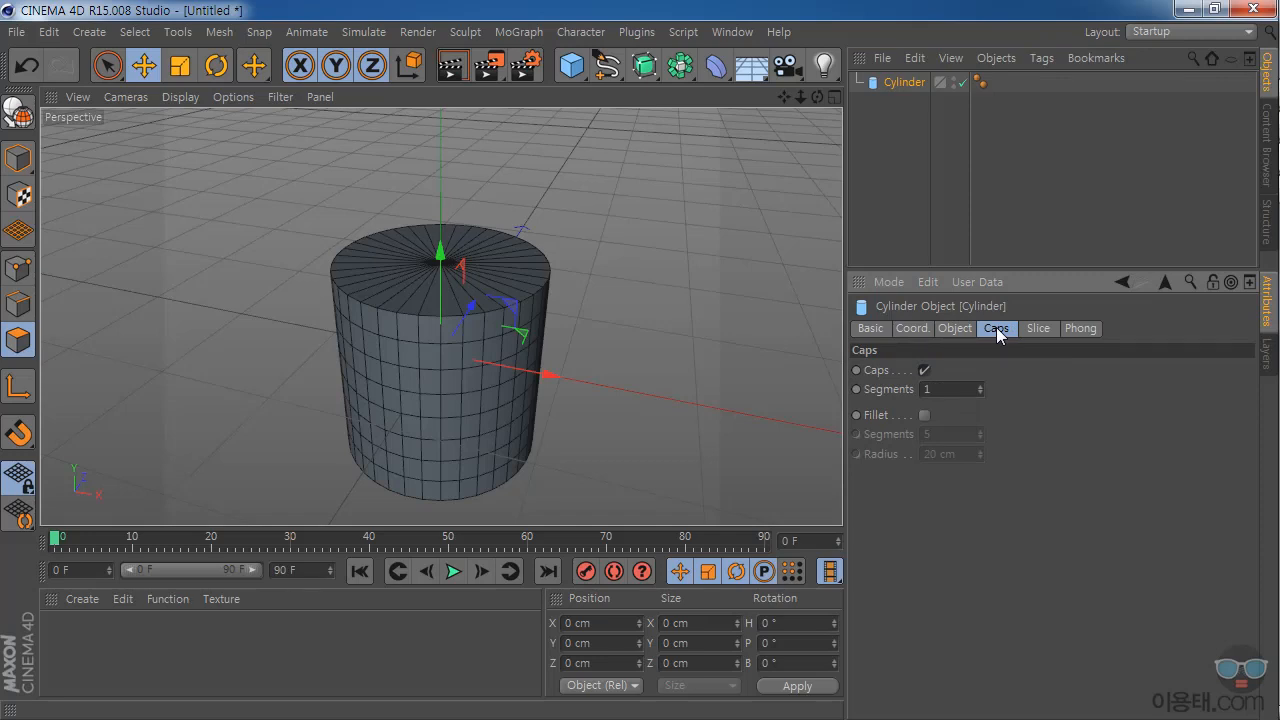
{"action": "left_click", "coordinate": [1038, 330]}
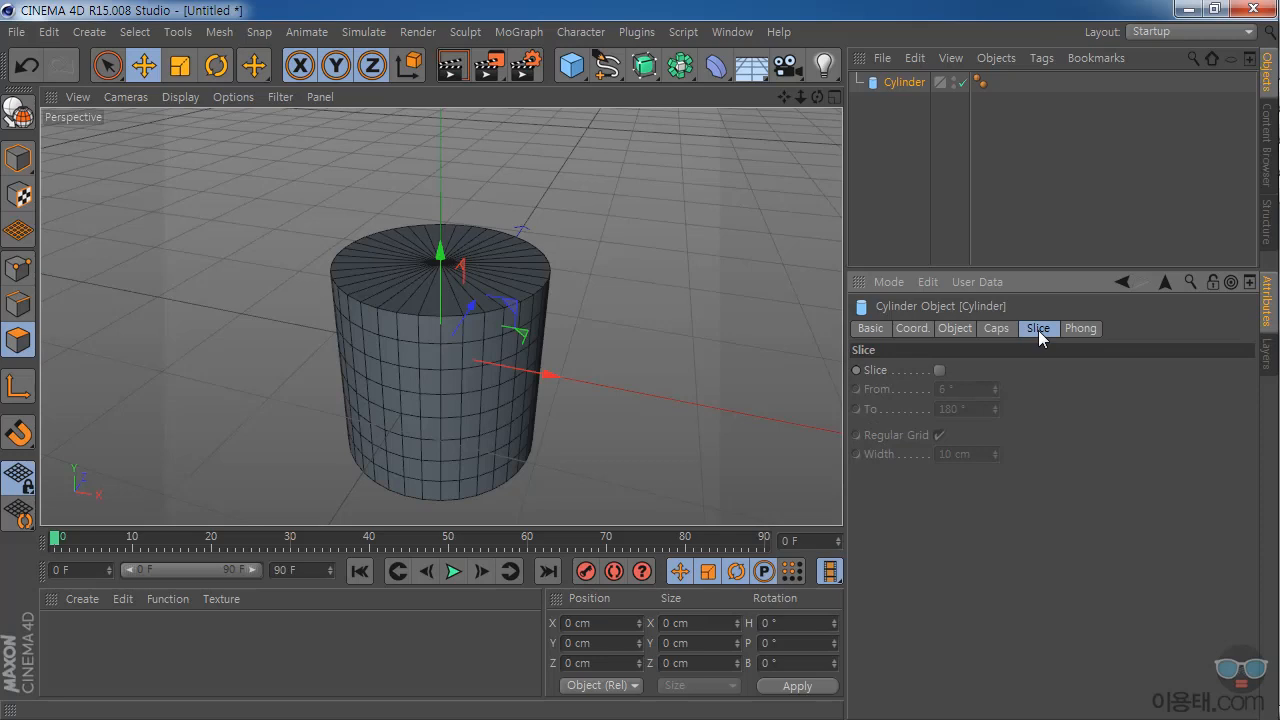
{"action": "left_click", "coordinate": [997, 330]}
{"action": "left_click", "coordinate": [955, 328]}
{"action": "left_click", "coordinate": [997, 328]}
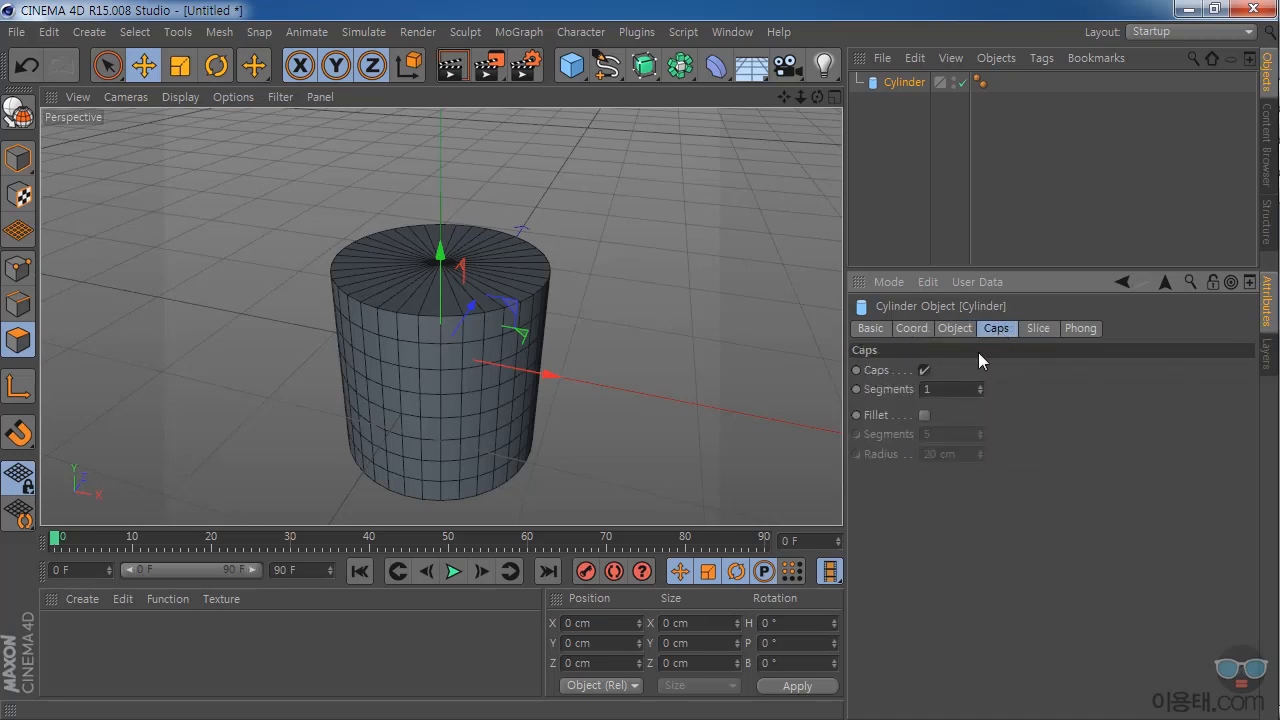
{"action": "left_click", "coordinate": [925, 370]}
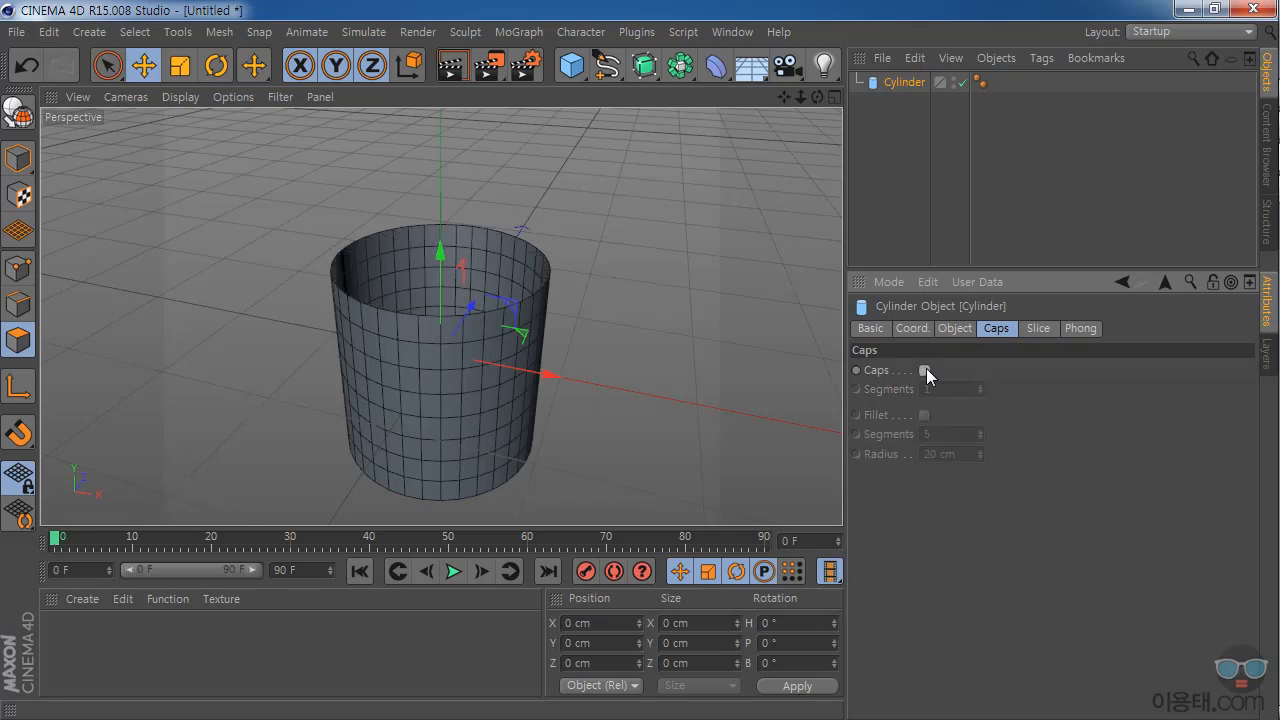
{"action": "left_click", "coordinate": [925, 370]}
{"action": "left_click", "coordinate": [1036, 330]}
{"action": "left_click", "coordinate": [986, 330]}
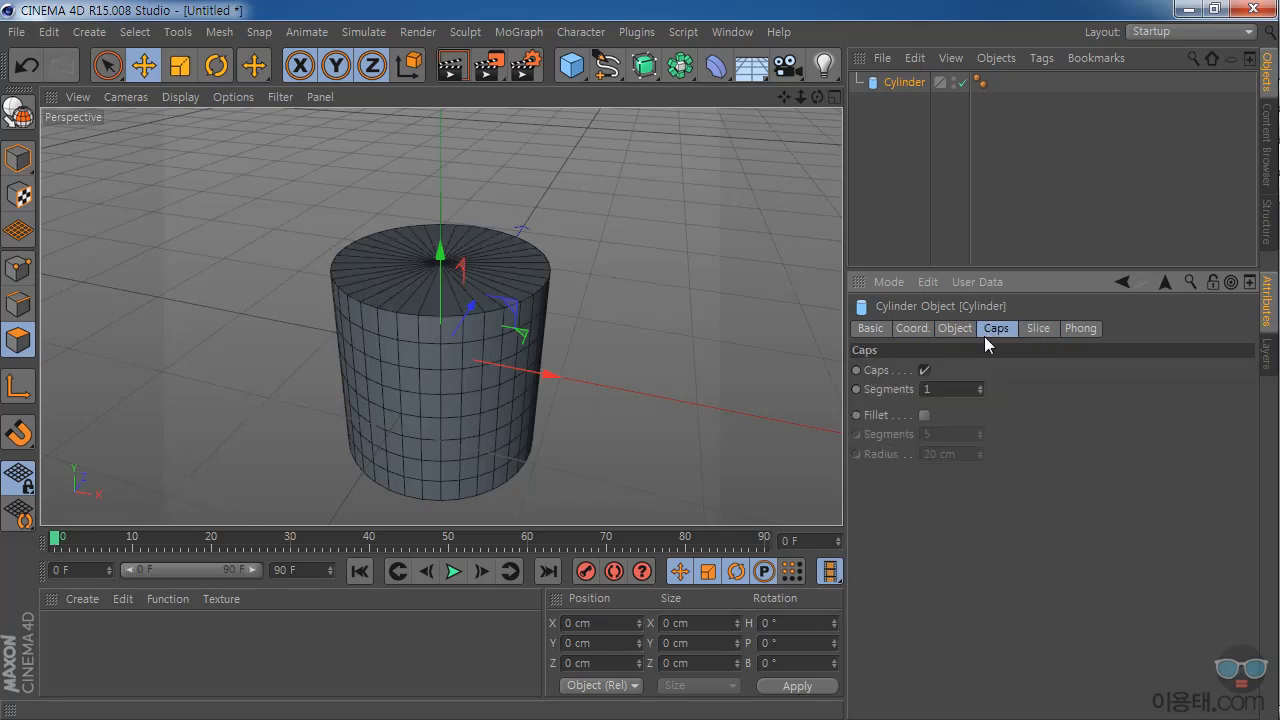
Enable the fillet on the cylinder's caps, try a 10 cm radius, and reduce the fillet radius to 0 cm.
{"action": "left_click", "coordinate": [924, 415]}
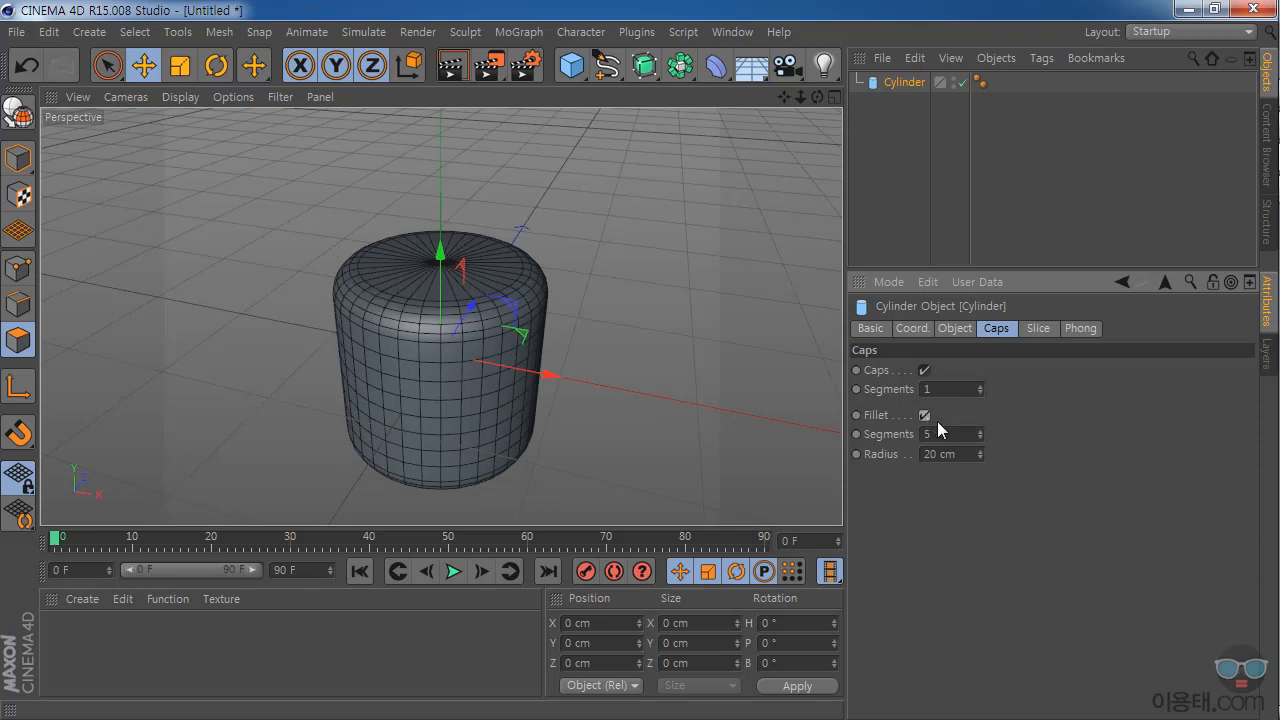
{"action": "left_click", "coordinate": [950, 454]}
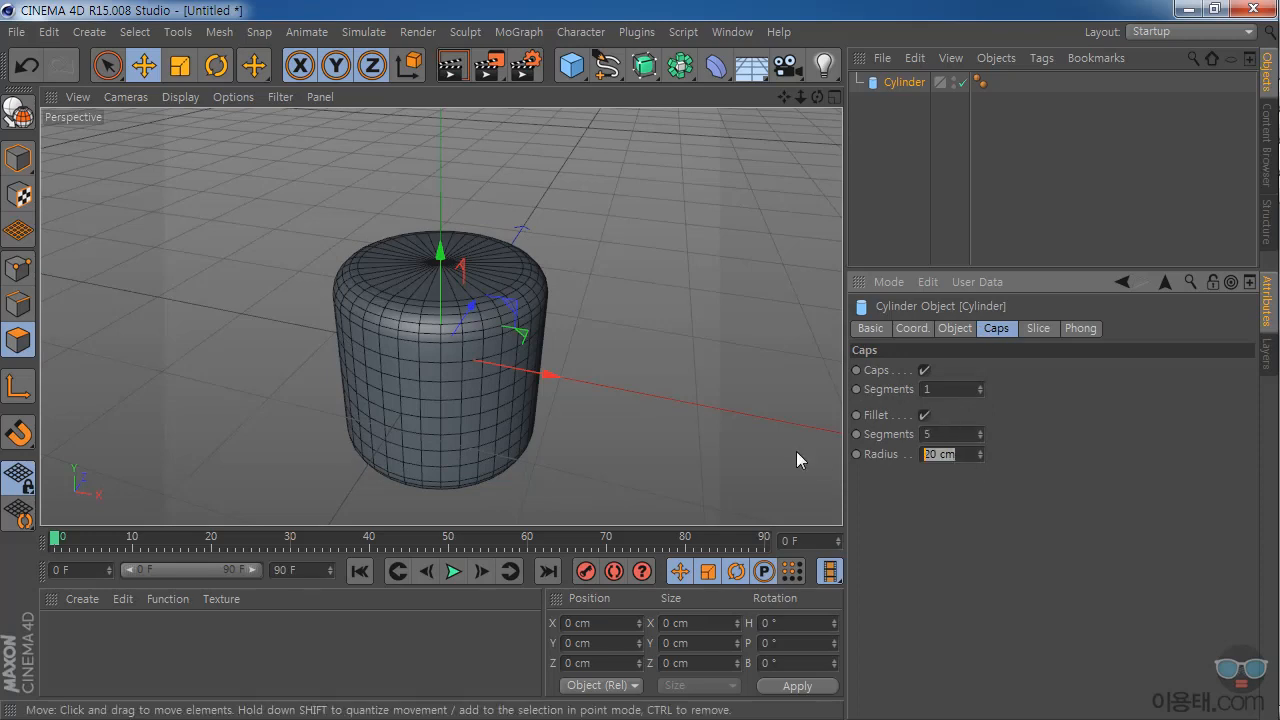
{"action": "type", "text": "10"}
{"action": "key", "text": "Return"}
{"action": "left_click_drag", "start_coordinate": [979, 455], "coordinate": [979, 482]}
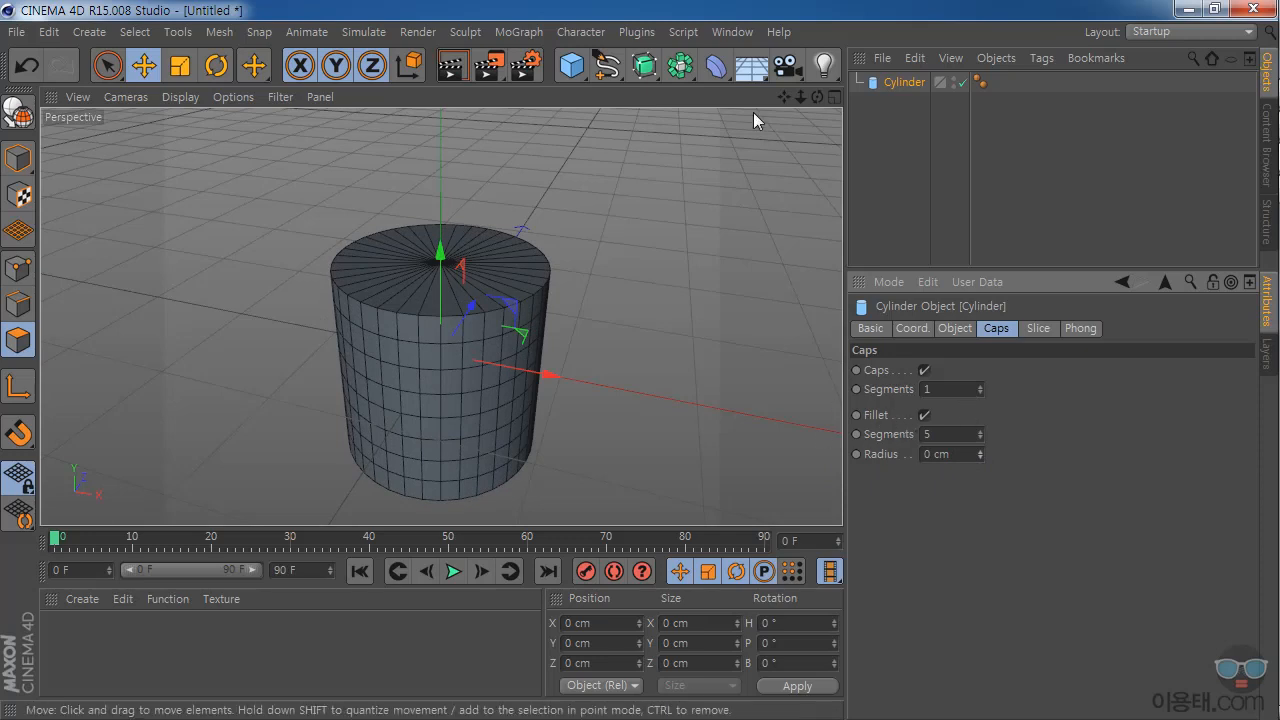
Convert the cylinder with the 0 cm fillet to an editable polygon object and loop-select its top cap polygons.
{"action": "left_click_drag", "start_coordinate": [818, 97], "coordinate": [783, 90]}
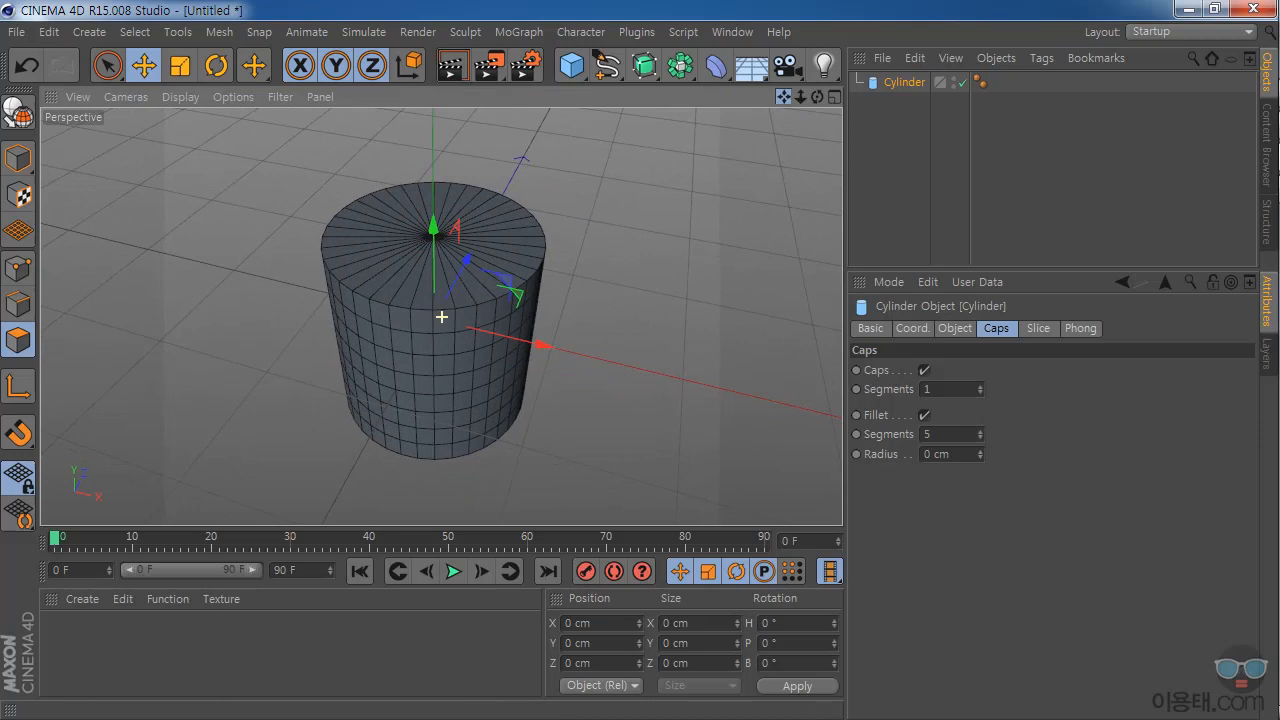
{"action": "left_click", "coordinate": [19, 116]}
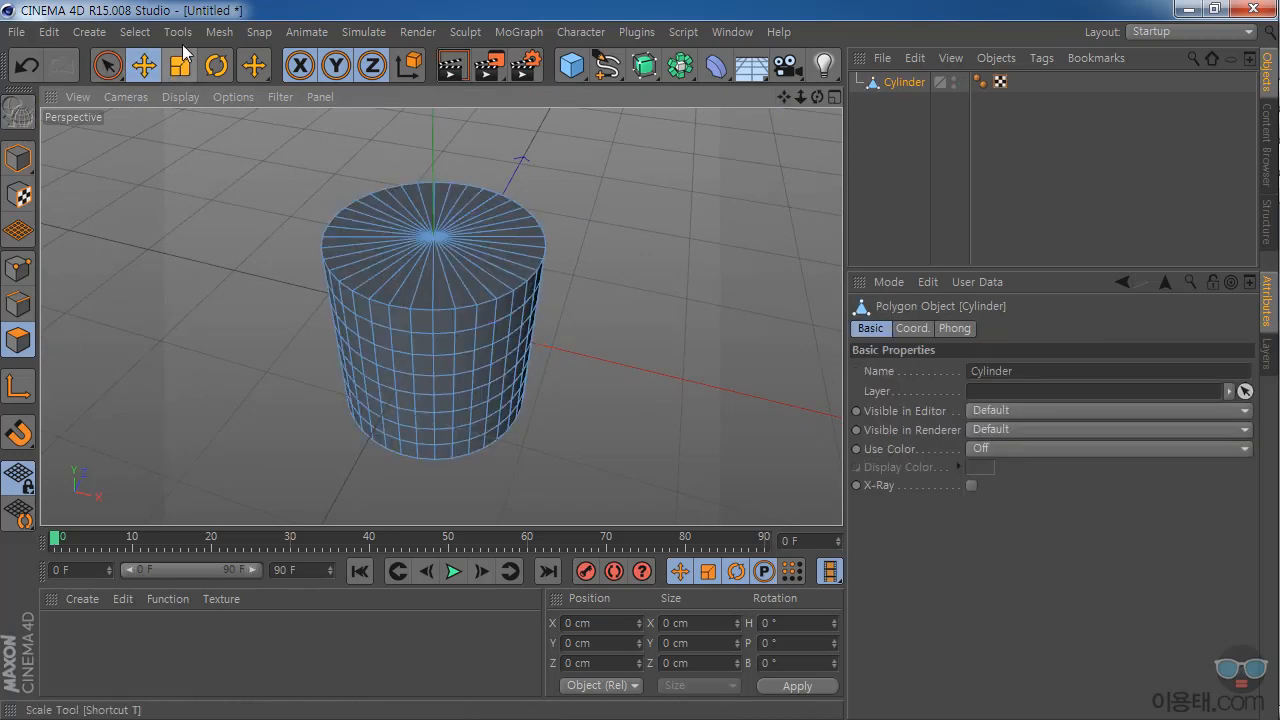
{"action": "left_click", "coordinate": [135, 31]}
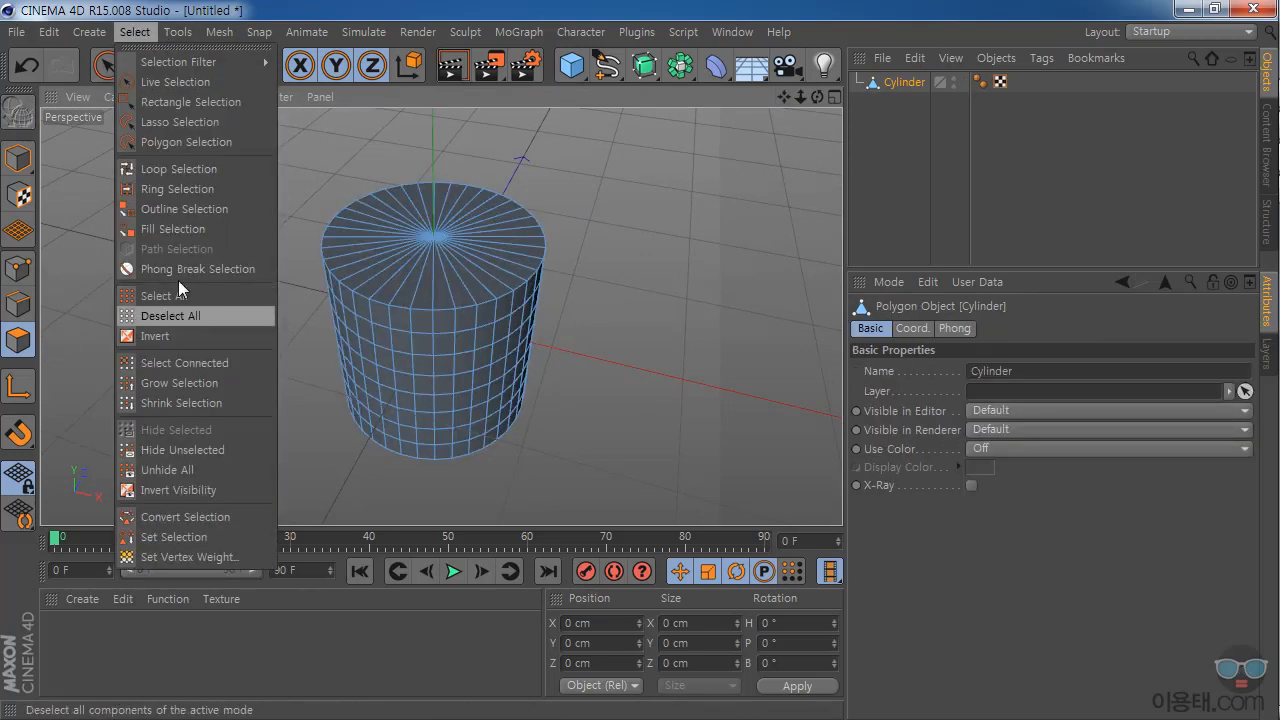
{"action": "left_click", "coordinate": [174, 170]}
{"action": "left_click", "coordinate": [491, 258]}
Move the selected top cap polygons up to a Y position of about 105 cm.
{"action": "left_click", "coordinate": [144, 65]}
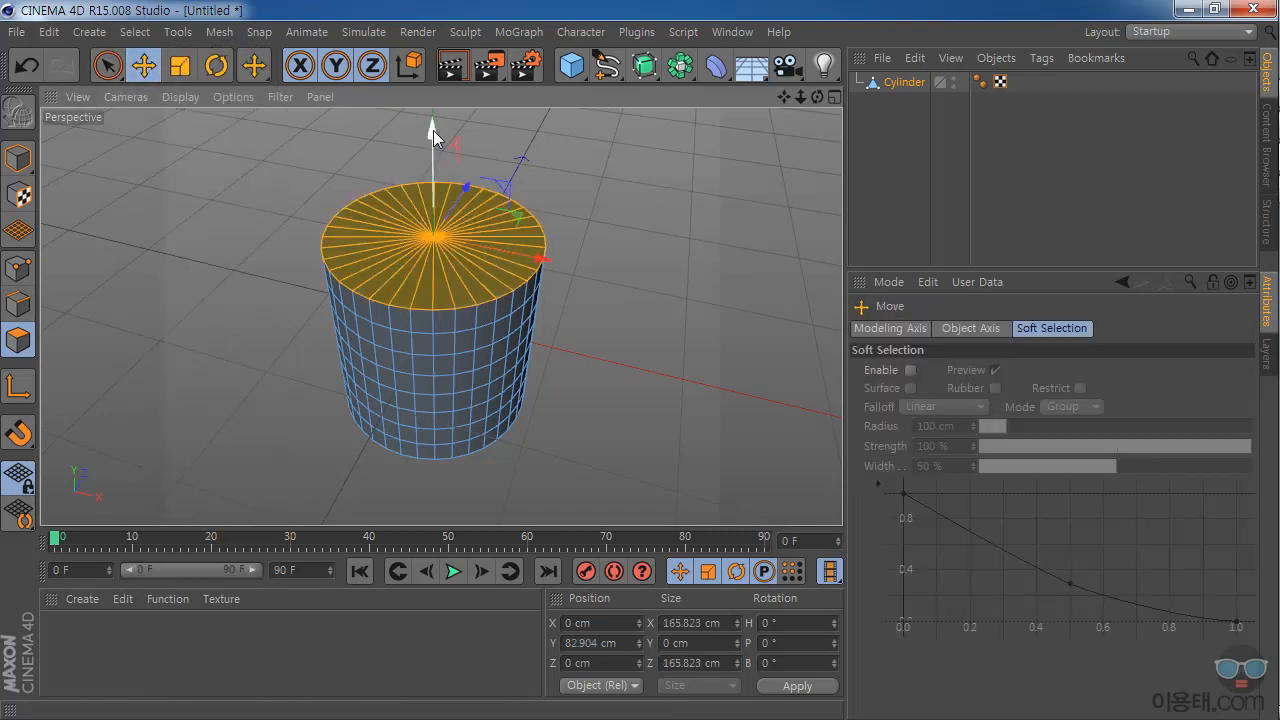
{"action": "left_click_drag", "start_coordinate": [433, 131], "coordinate": [433, 106]}
{"action": "left_click_drag", "start_coordinate": [812, 103], "coordinate": [443, 314]}
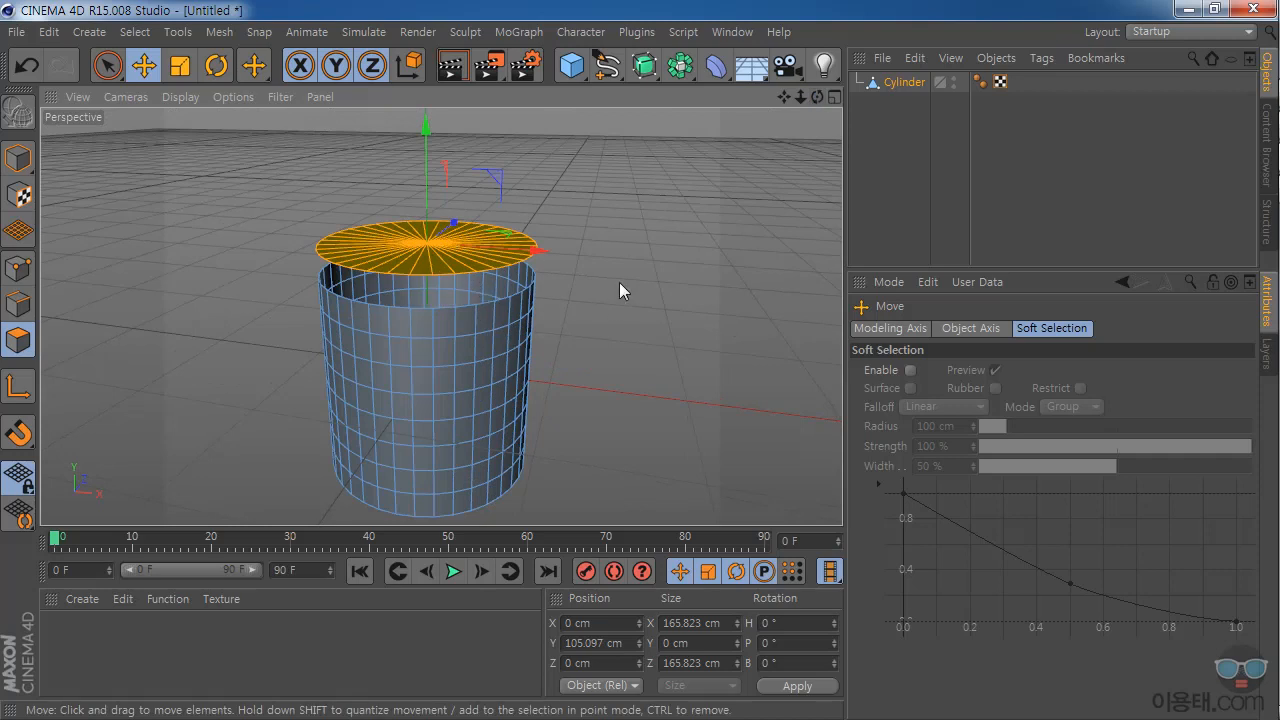
Undo the cap move, the loop selection and the polygon conversion.
{"action": "key", "text": "ctrl+z"}
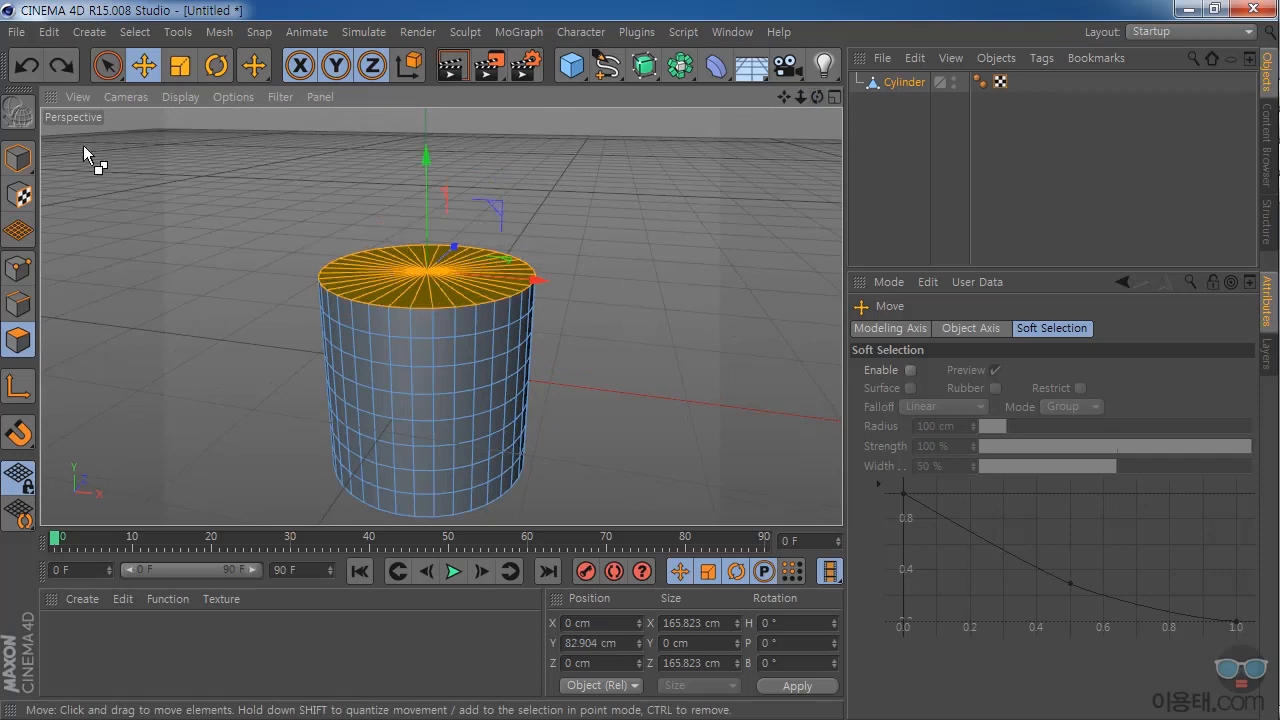
{"action": "left_click", "coordinate": [26, 68]}
{"action": "left_click", "coordinate": [26, 68]}
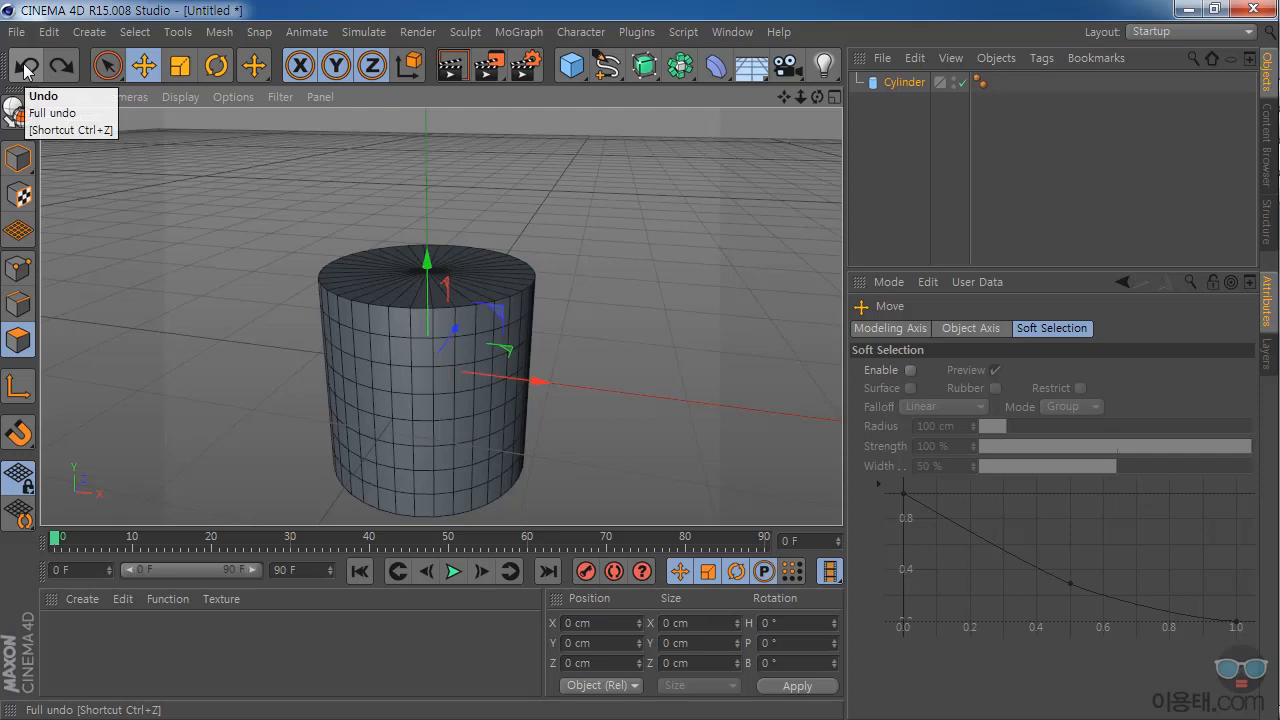
Set the parametric cylinder's cap fillet radius to 8 cm and convert the cylinder to an editable polygon object.
{"action": "left_click", "coordinate": [924, 82]}
{"action": "left_click_drag", "start_coordinate": [981, 453], "coordinate": [979, 451]}
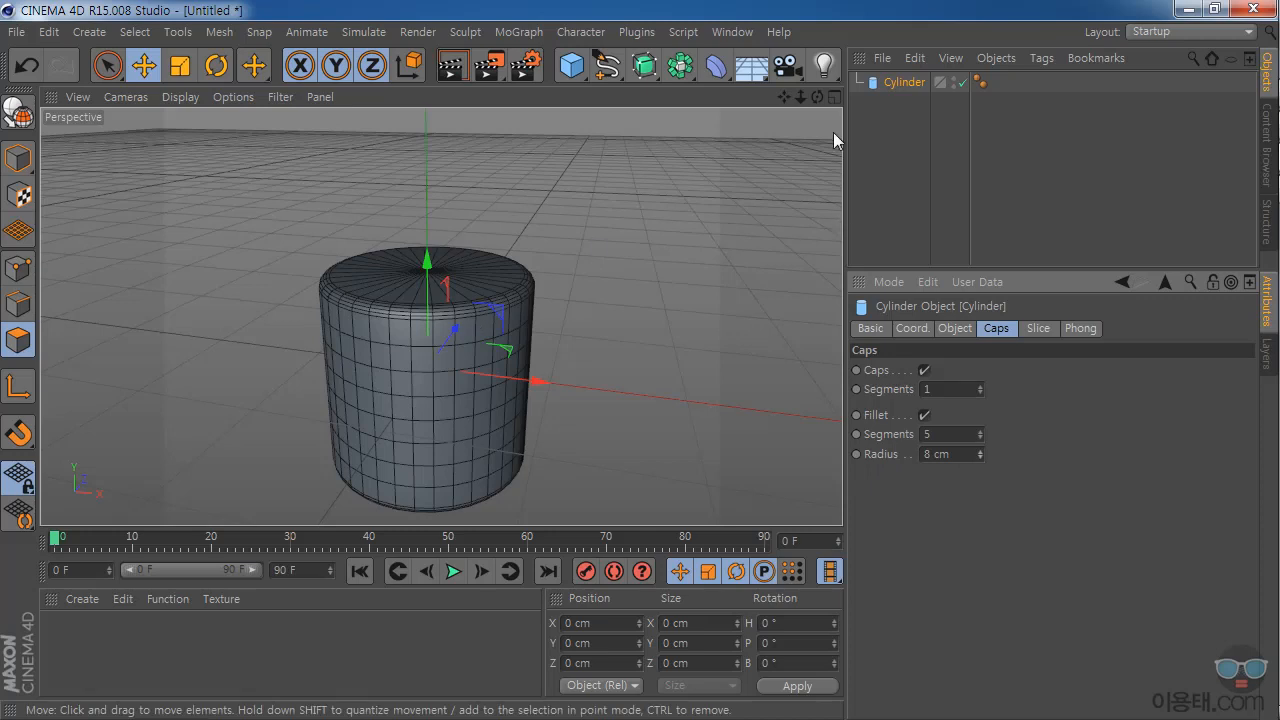
{"action": "left_click", "coordinate": [18, 112]}
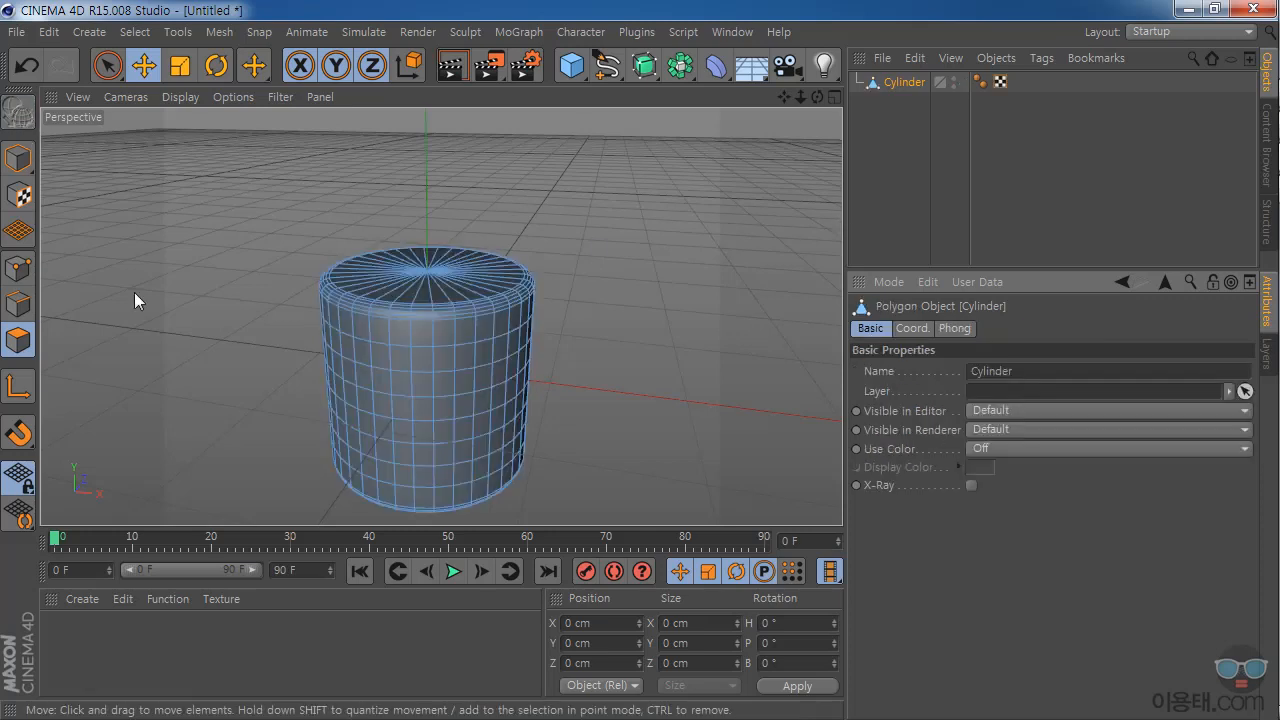
Loop-select the top cap polygons inside the cylinder's rounded edge.
{"action": "left_click_drag", "start_coordinate": [820, 98], "coordinate": [433, 271]}
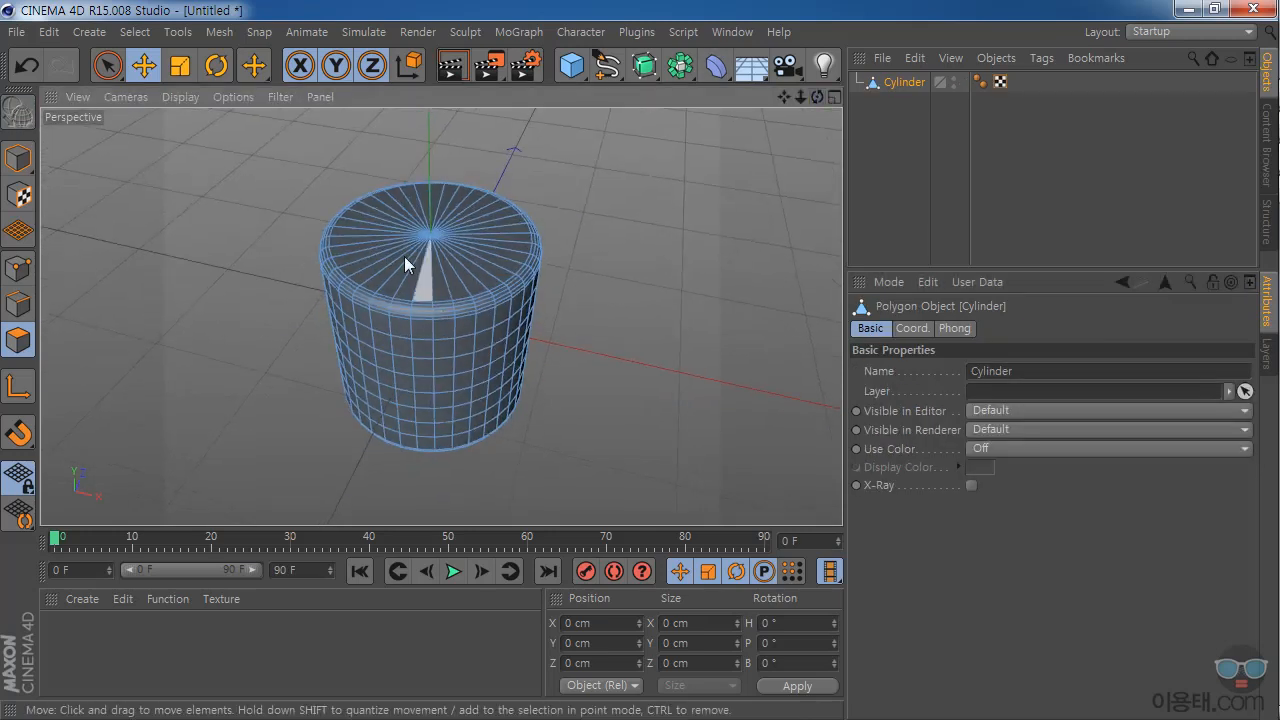
{"action": "left_click", "coordinate": [135, 31]}
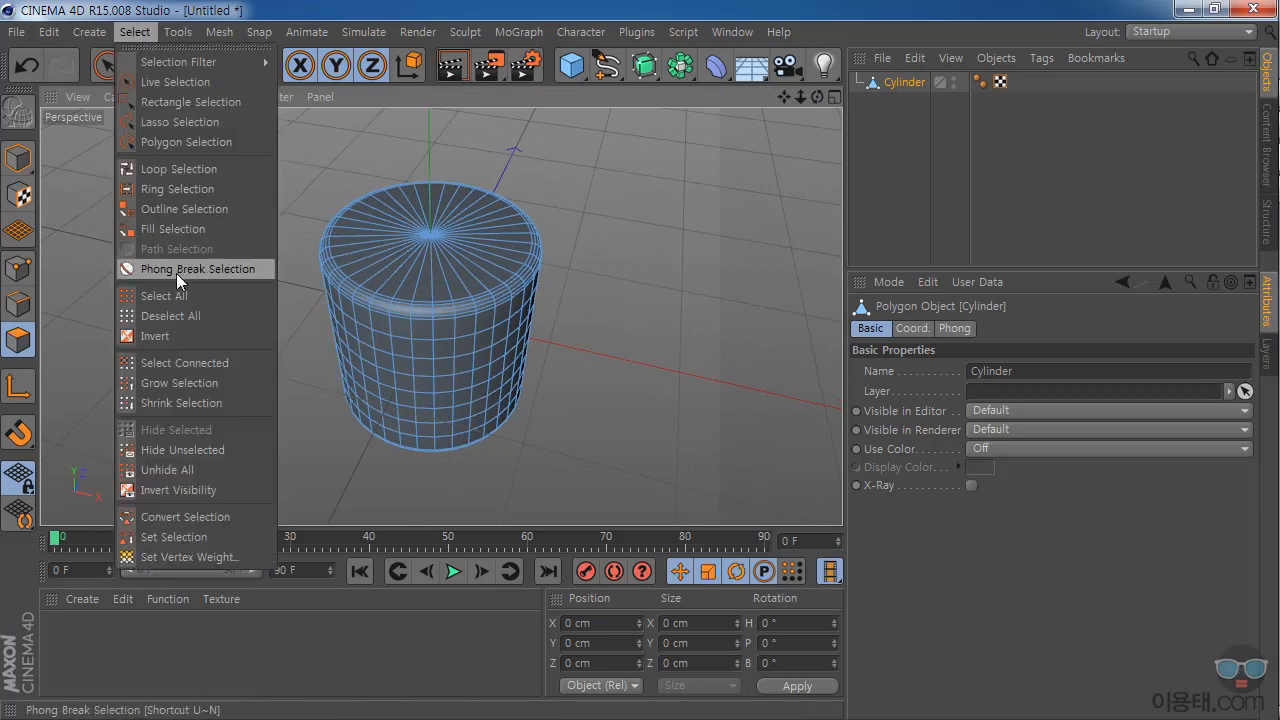
{"action": "left_click", "coordinate": [164, 169]}
{"action": "left_click", "coordinate": [486, 248]}
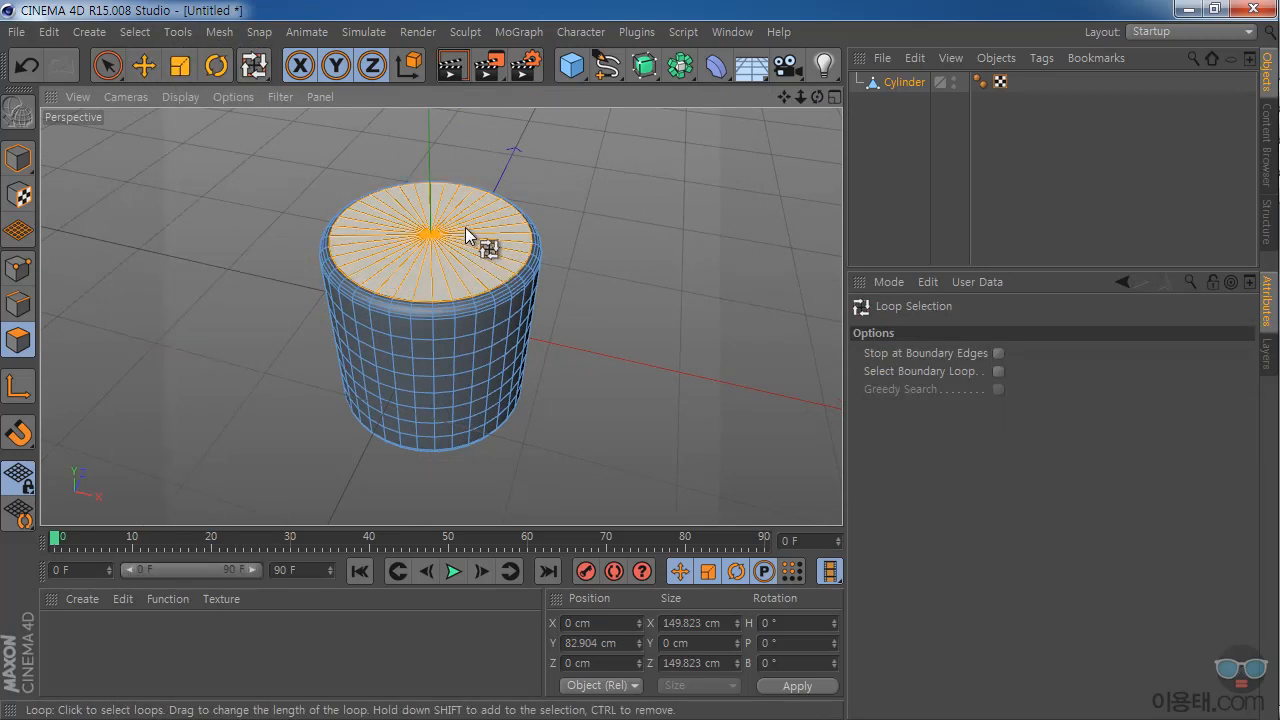
Move the filleted cylinder's top cap polygons up to a Y position of about 98.7 cm.
{"action": "left_click", "coordinate": [144, 65]}
{"action": "left_click_drag", "start_coordinate": [430, 134], "coordinate": [429, 125]}
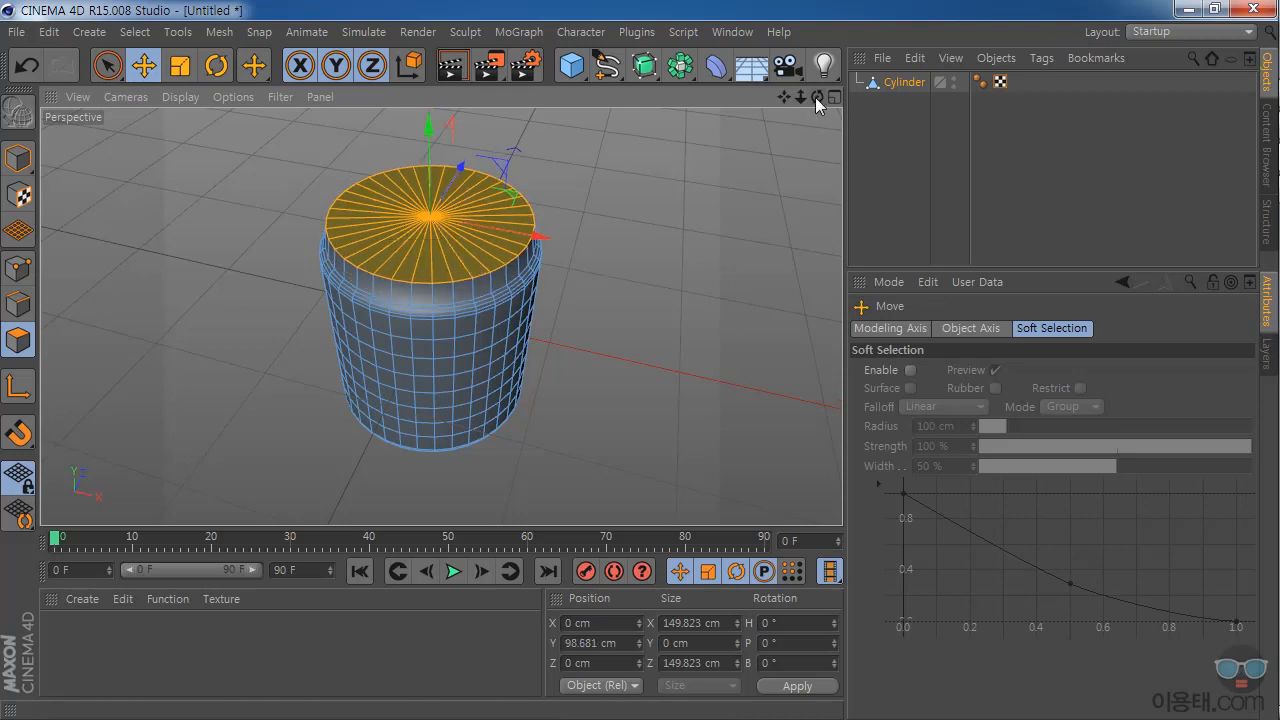
{"action": "left_click_drag", "start_coordinate": [816, 97], "coordinate": [815, 96]}
Undo the cap move and examine how the rounded fillet edge joins the top cap and the side.
{"action": "key", "text": "ctrl+z"}
{"action": "scroll", "coordinate": [430, 315], "scroll_direction": "up", "scroll_amount": 6}
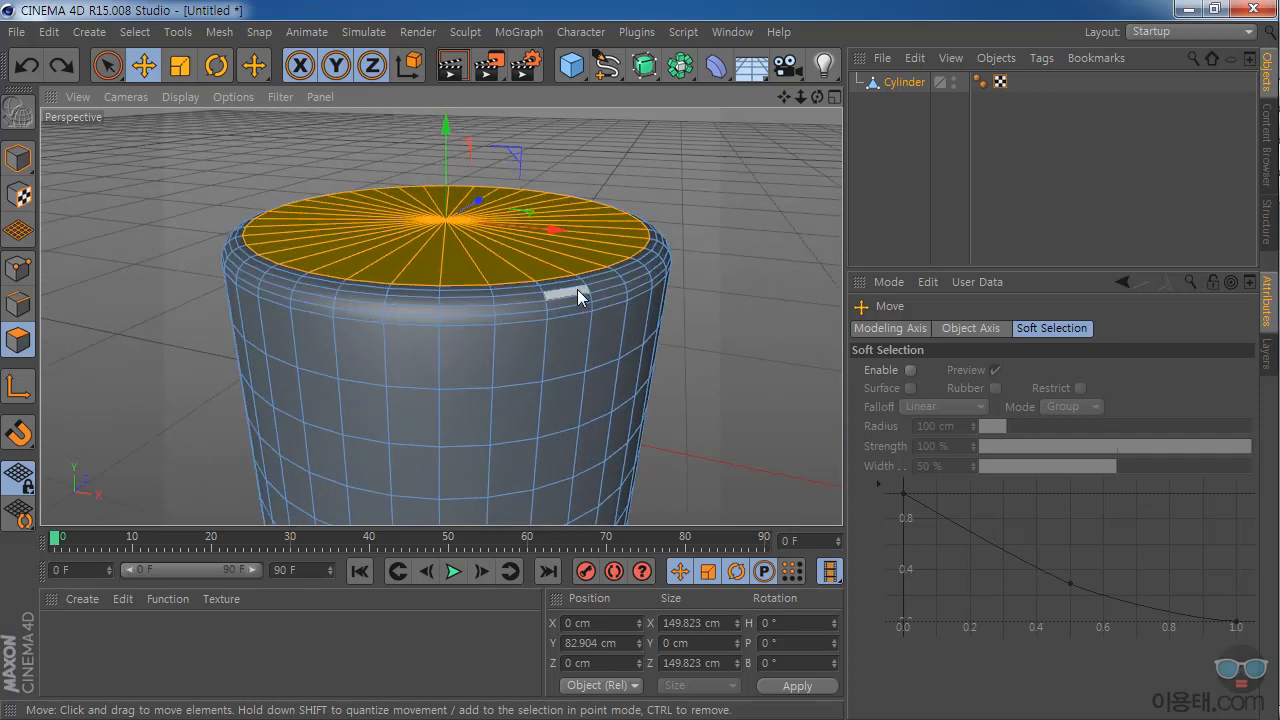
{"action": "scroll", "coordinate": [575, 292], "scroll_direction": "down", "scroll_amount": 6}
{"action": "left_click_drag", "start_coordinate": [784, 97], "coordinate": [675, 74]}
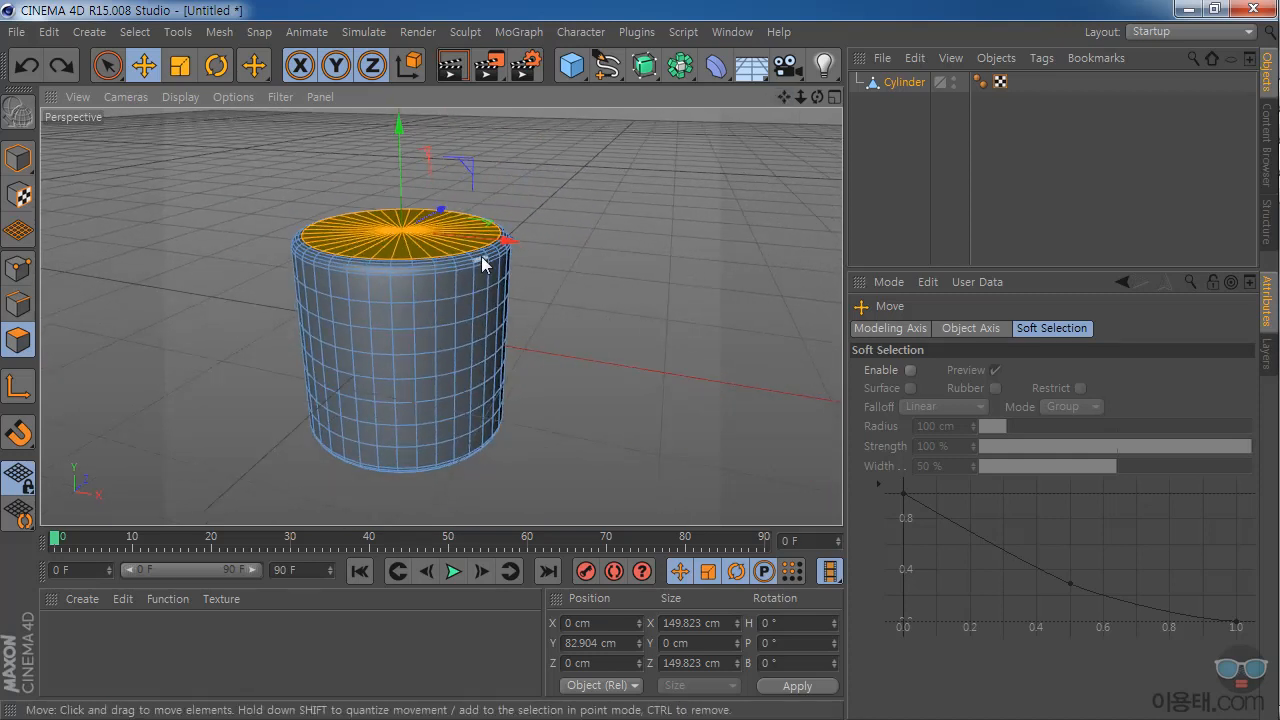
{"action": "scroll", "coordinate": [503, 268], "scroll_direction": "up", "scroll_amount": 4}
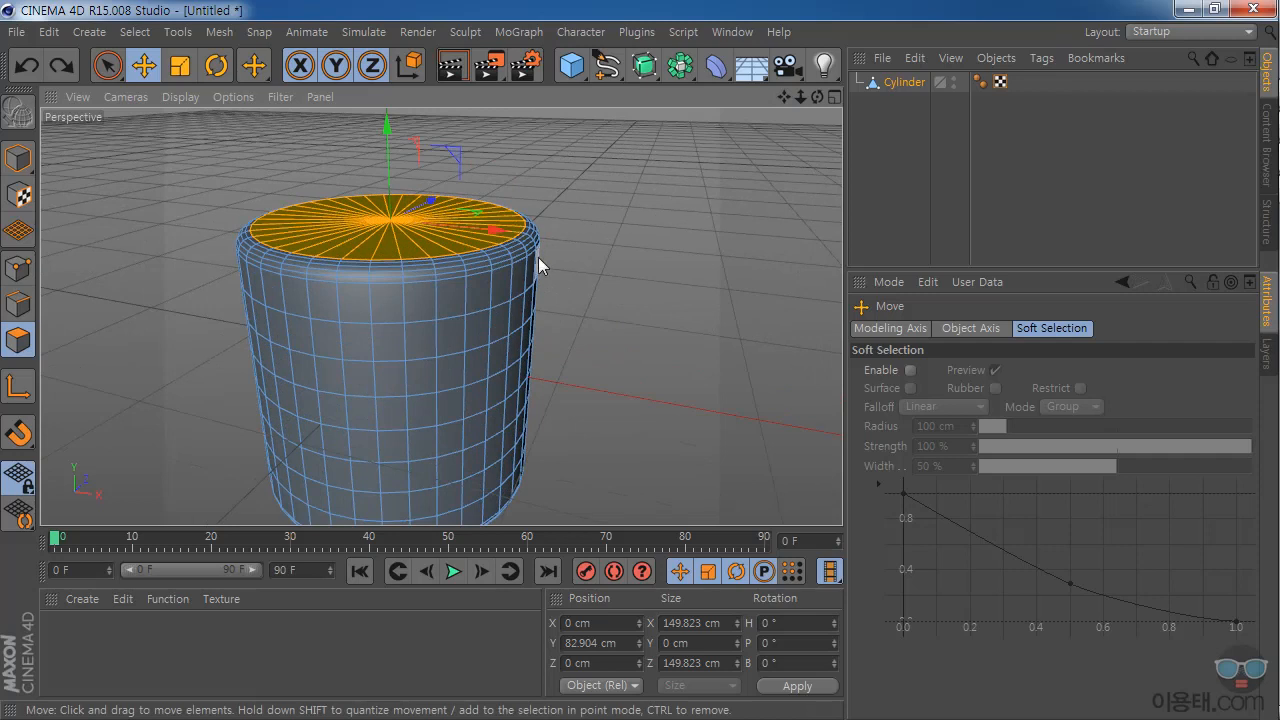
{"action": "left_click_drag", "start_coordinate": [798, 94], "coordinate": [822, 122]}
Select the cylinder object and delete it from the scene.
{"action": "left_click", "coordinate": [890, 94]}
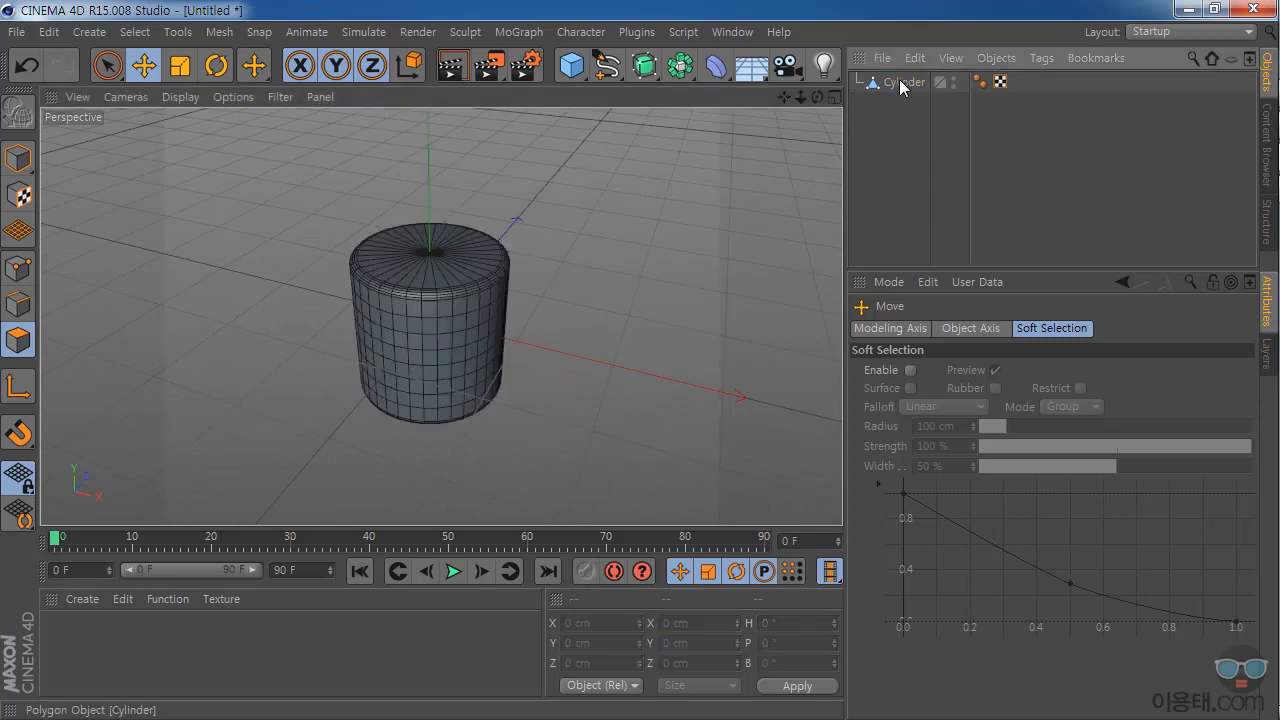
{"action": "left_click", "coordinate": [903, 83]}
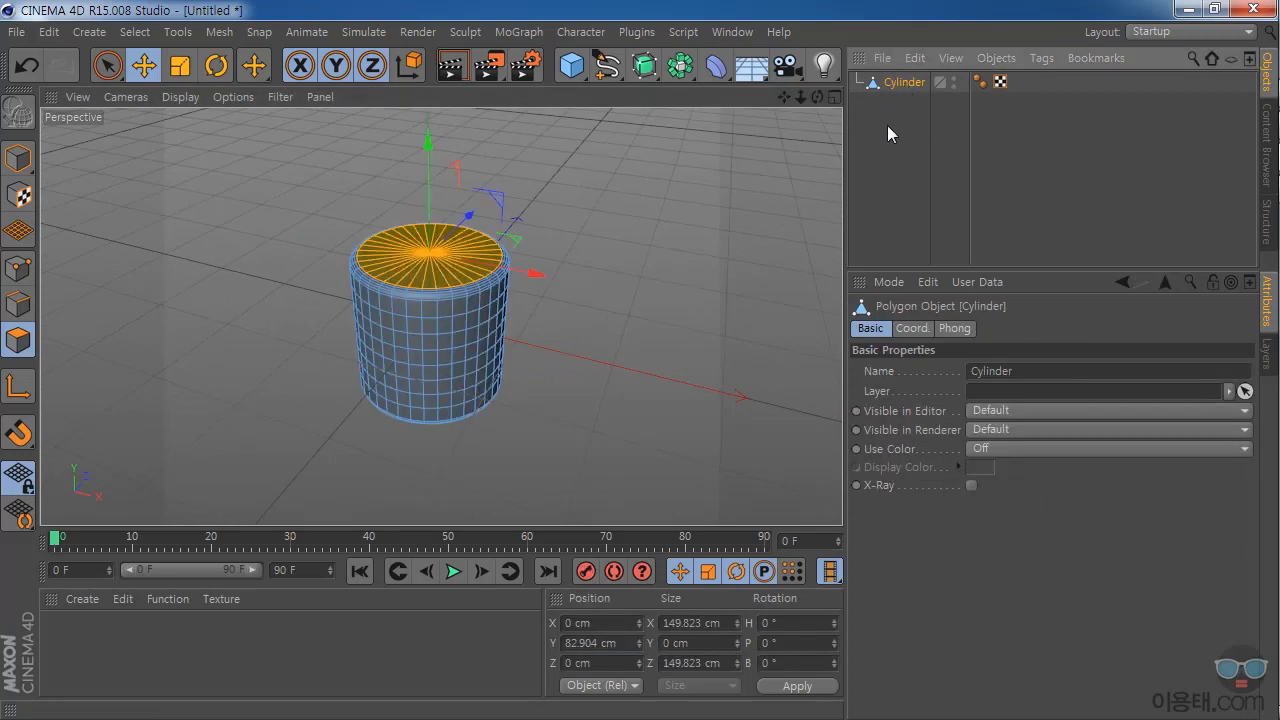
{"action": "key", "text": "Delete"}
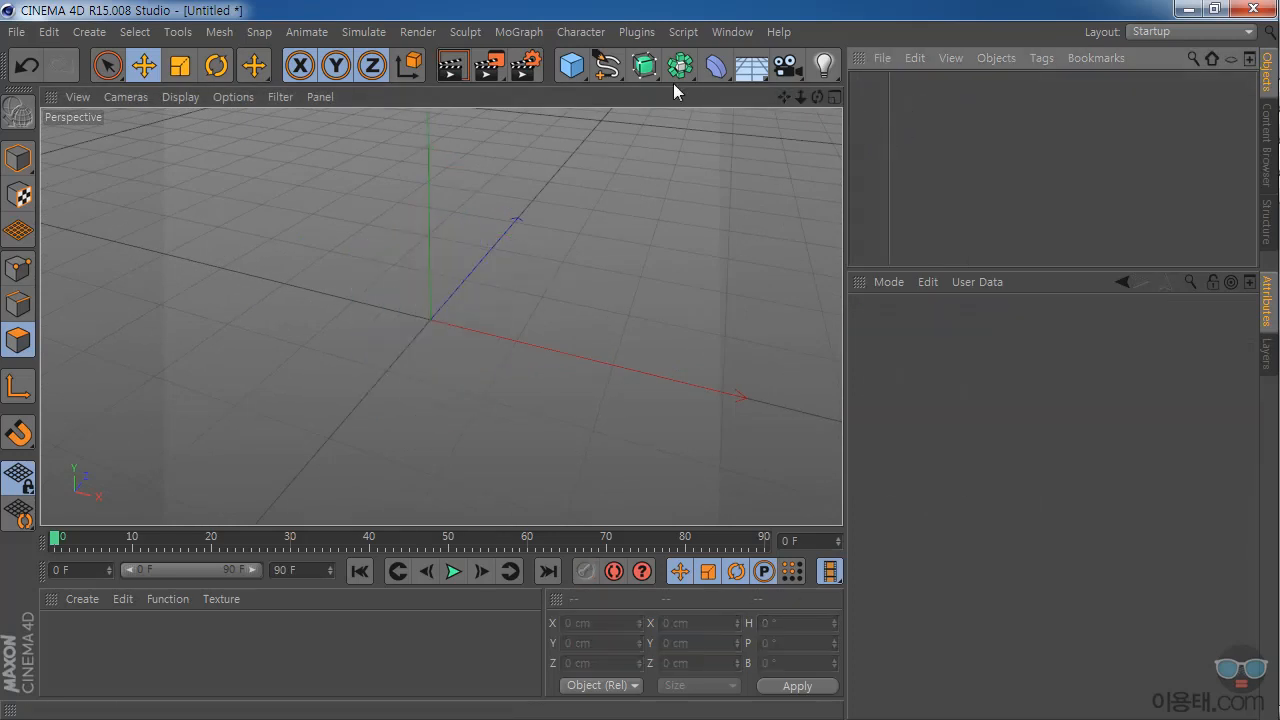
Add a plane primitive, review its object properties, and delete it.
{"action": "left_click", "coordinate": [572, 65]}
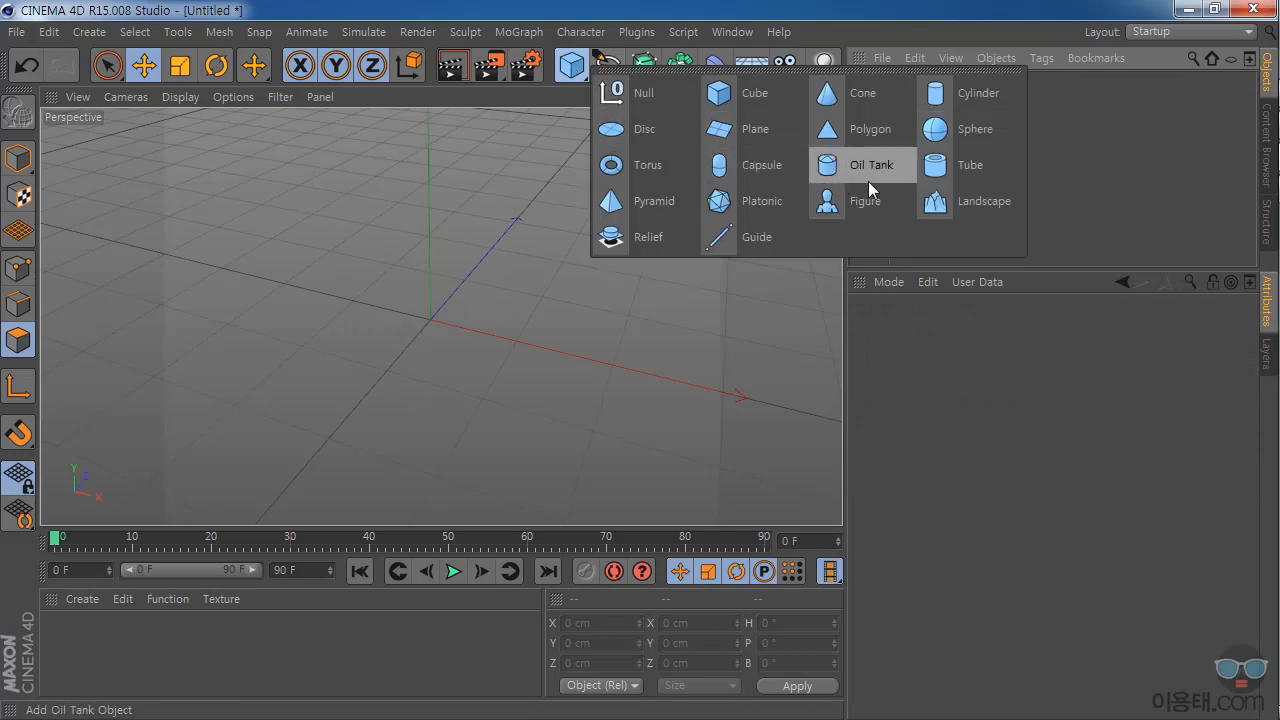
{"action": "left_click", "coordinate": [757, 130]}
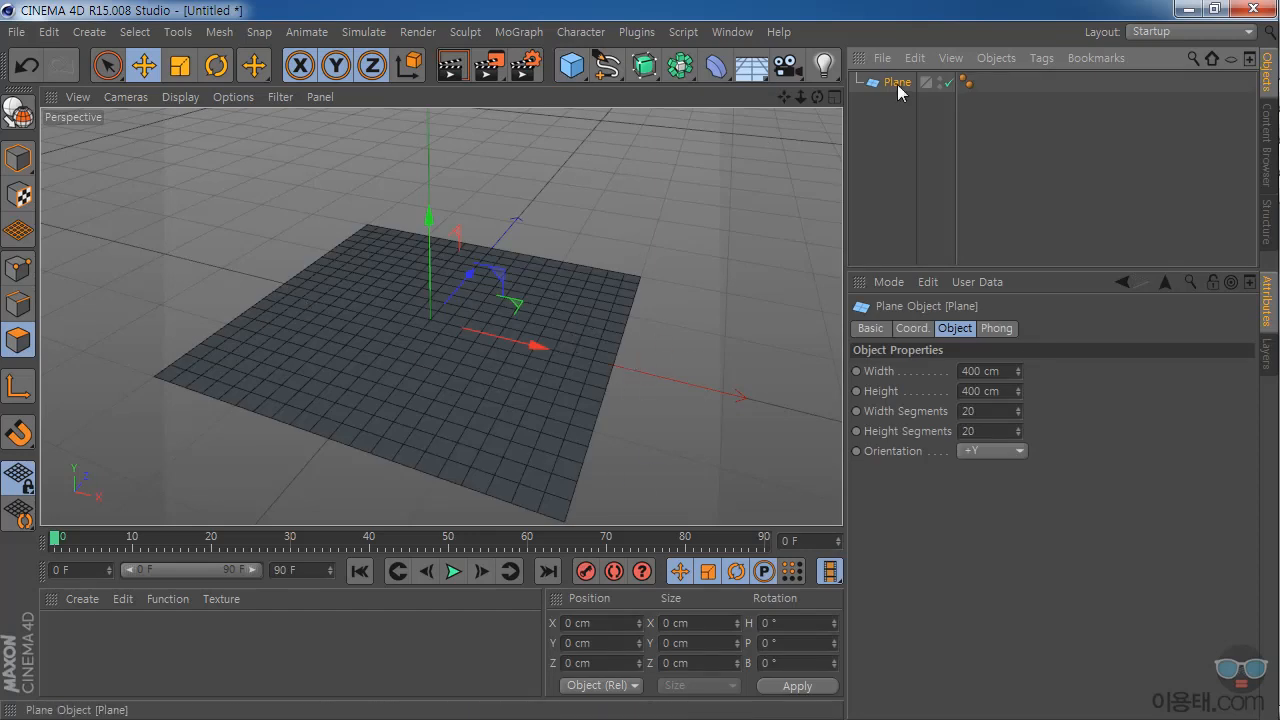
{"action": "key", "text": "Delete"}
Add a tube primitive and set its inner radius to 145 cm and outer radius to 186 cm.
{"action": "left_click", "coordinate": [572, 65]}
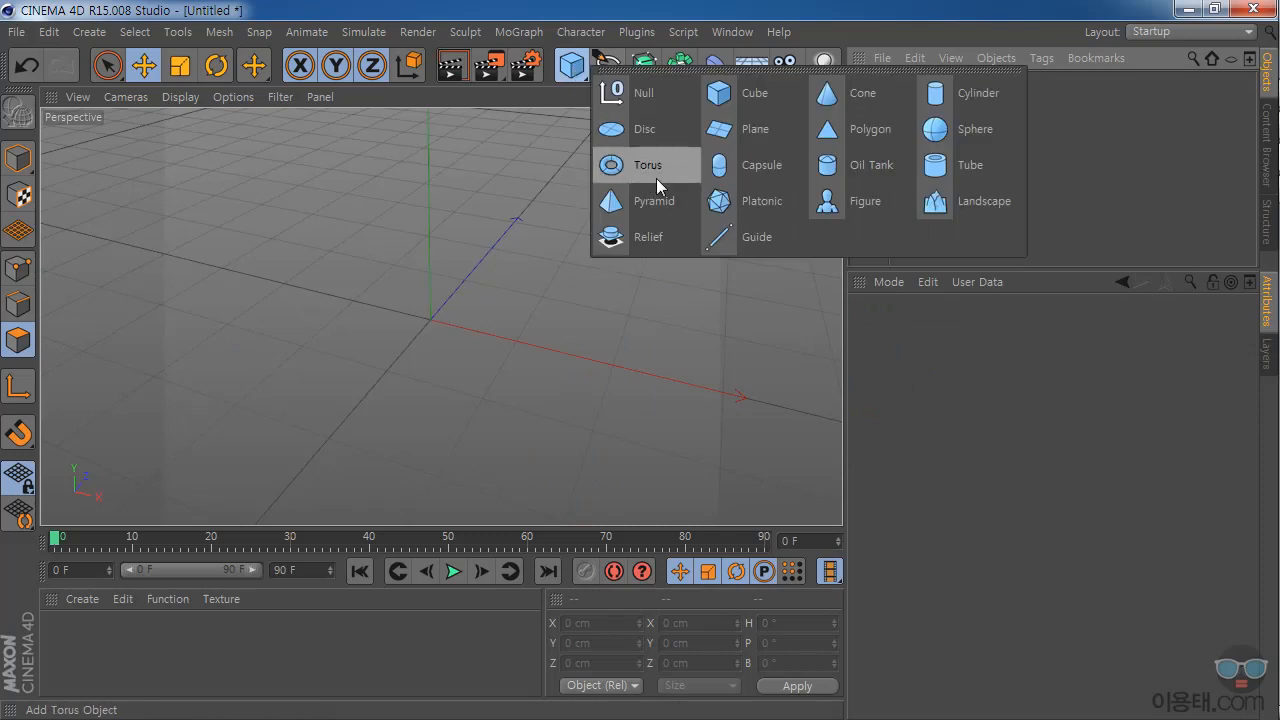
{"action": "left_click", "coordinate": [984, 171]}
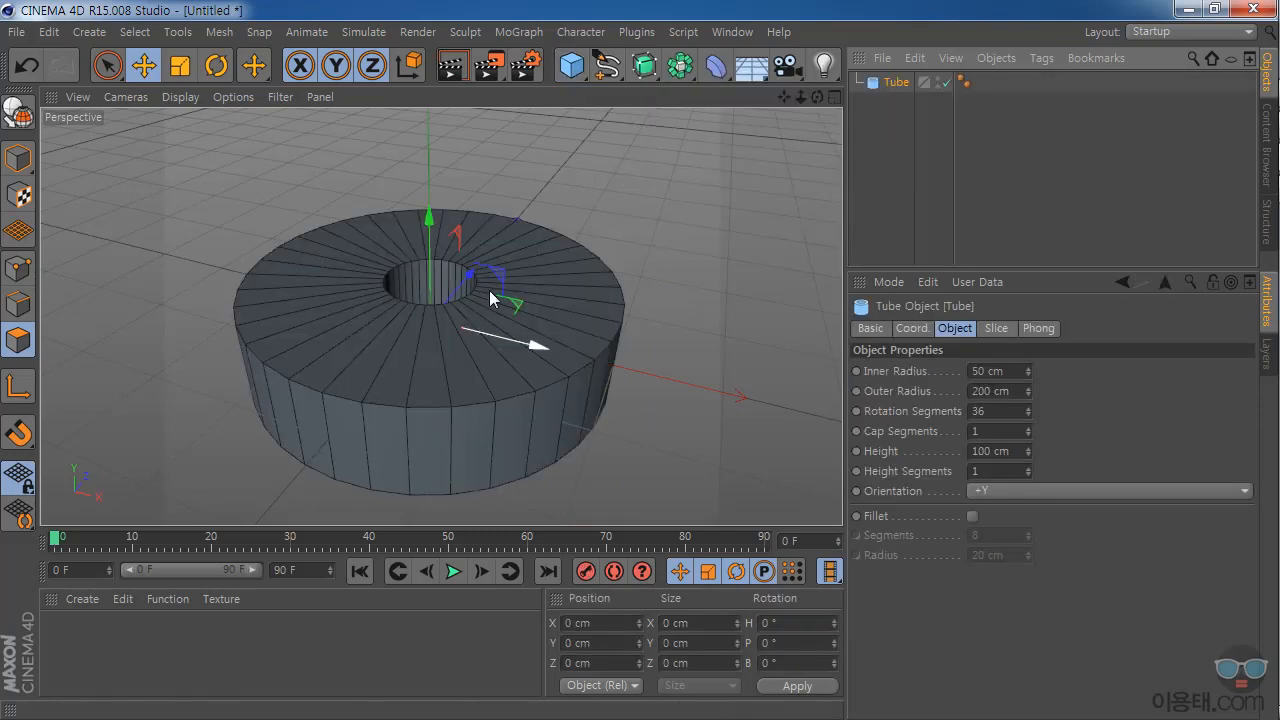
{"action": "left_click_drag", "start_coordinate": [1029, 371], "coordinate": [1038, 334]}
{"action": "mouse_move", "coordinate": [1028, 392]}
{"action": "left_mouse_down"}
{"action": "mouse_move", "coordinate": [1028, 415]}
{"action": "mouse_move", "coordinate": [1024, 389]}
{"action": "left_mouse_up"}
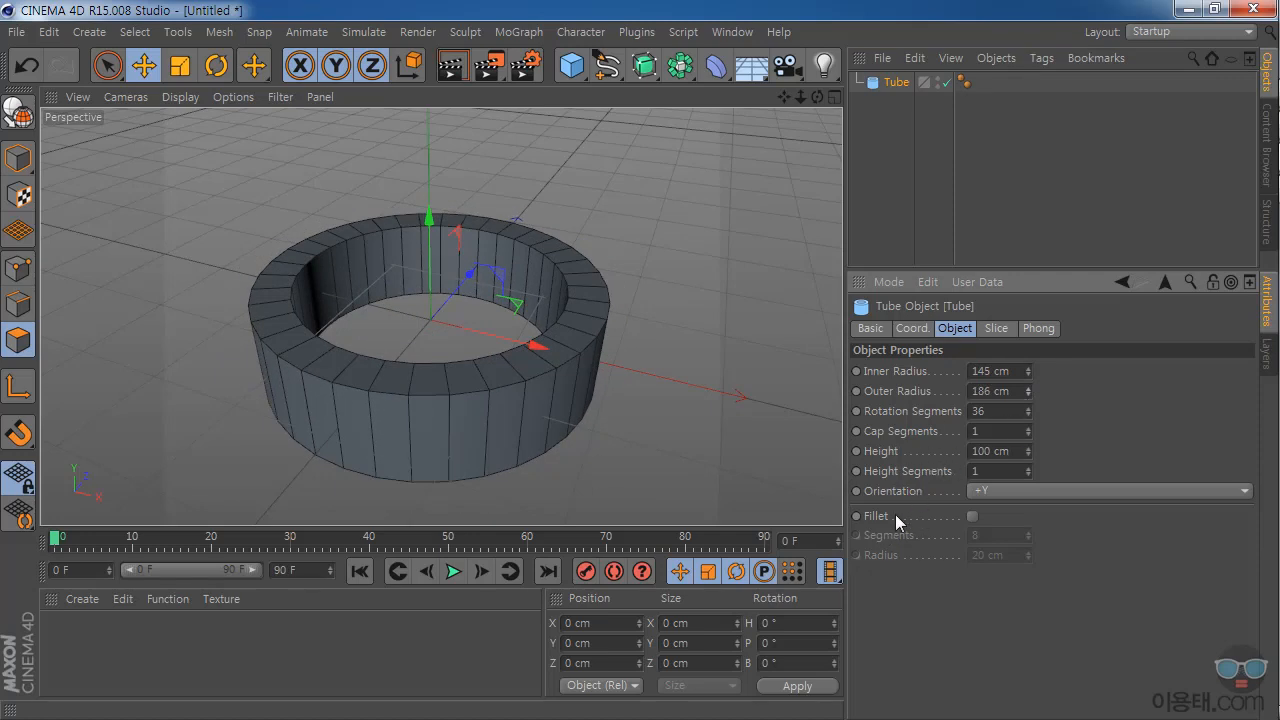
Enable slicing on the tube and set the slice to start from -74°.
{"action": "left_click", "coordinate": [998, 327]}
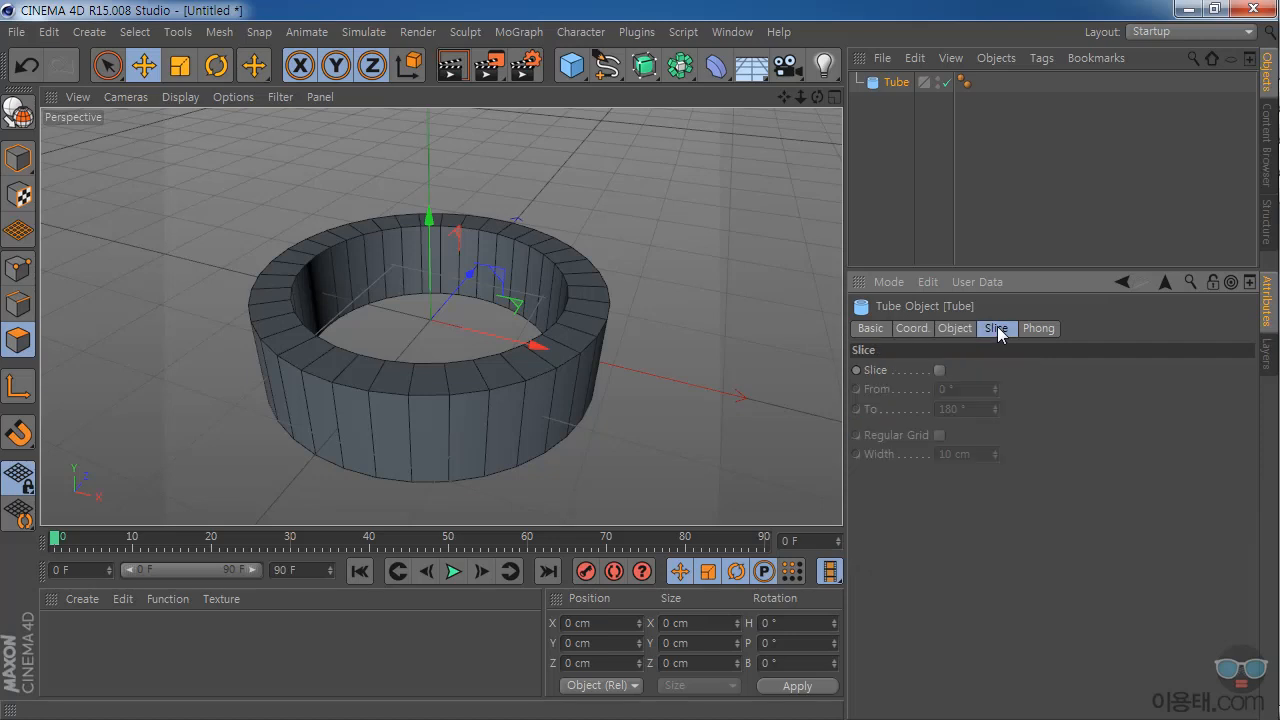
{"action": "left_click", "coordinate": [940, 370]}
{"action": "left_click_drag", "start_coordinate": [995, 389], "coordinate": [380, 305]}
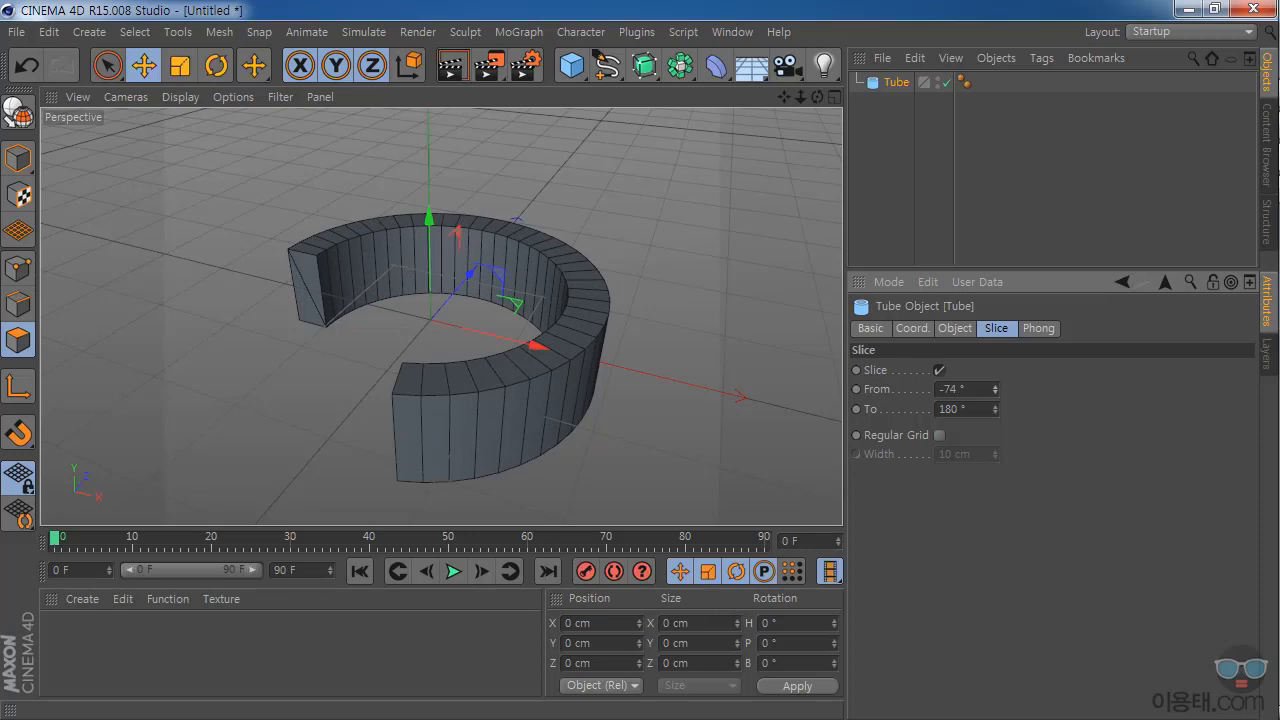
Delete the tube object from the scene.
{"action": "left_click", "coordinate": [898, 102]}
{"action": "left_click", "coordinate": [893, 83]}
{"action": "key", "text": "Delete"}
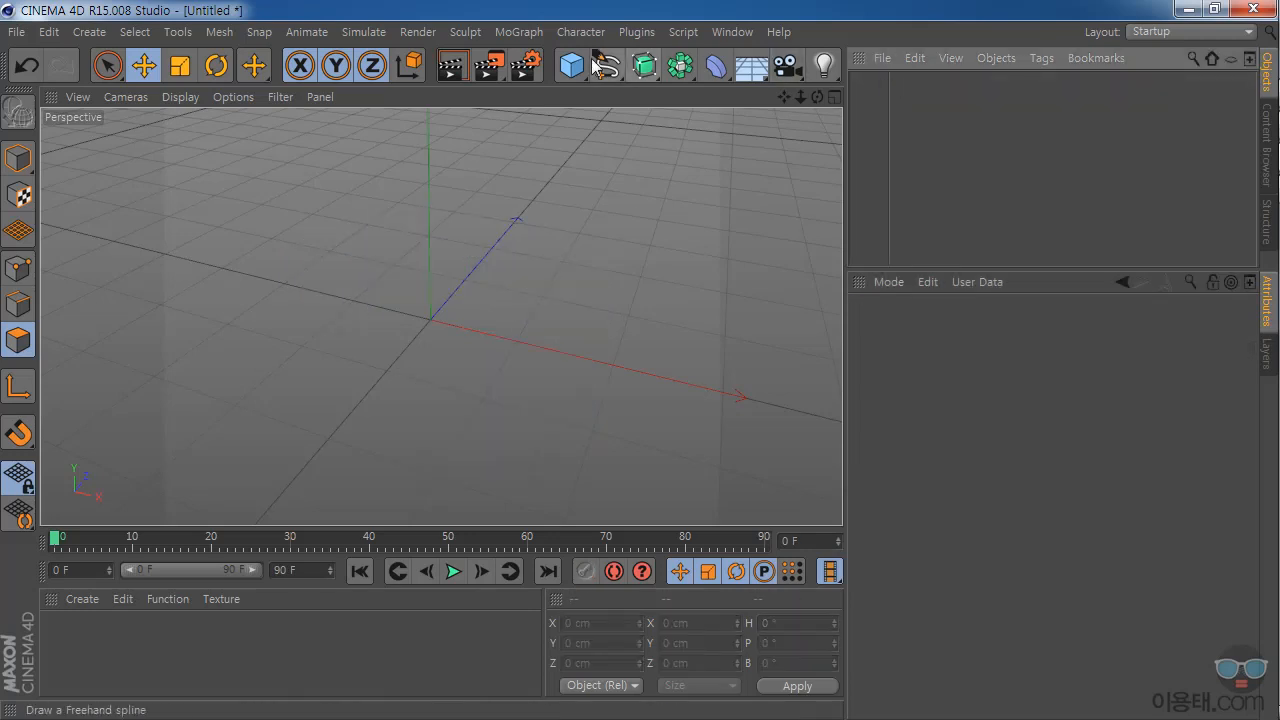
Add a landscape primitive to the empty scene and select it for parameter editing.
{"action": "left_click", "coordinate": [572, 65]}
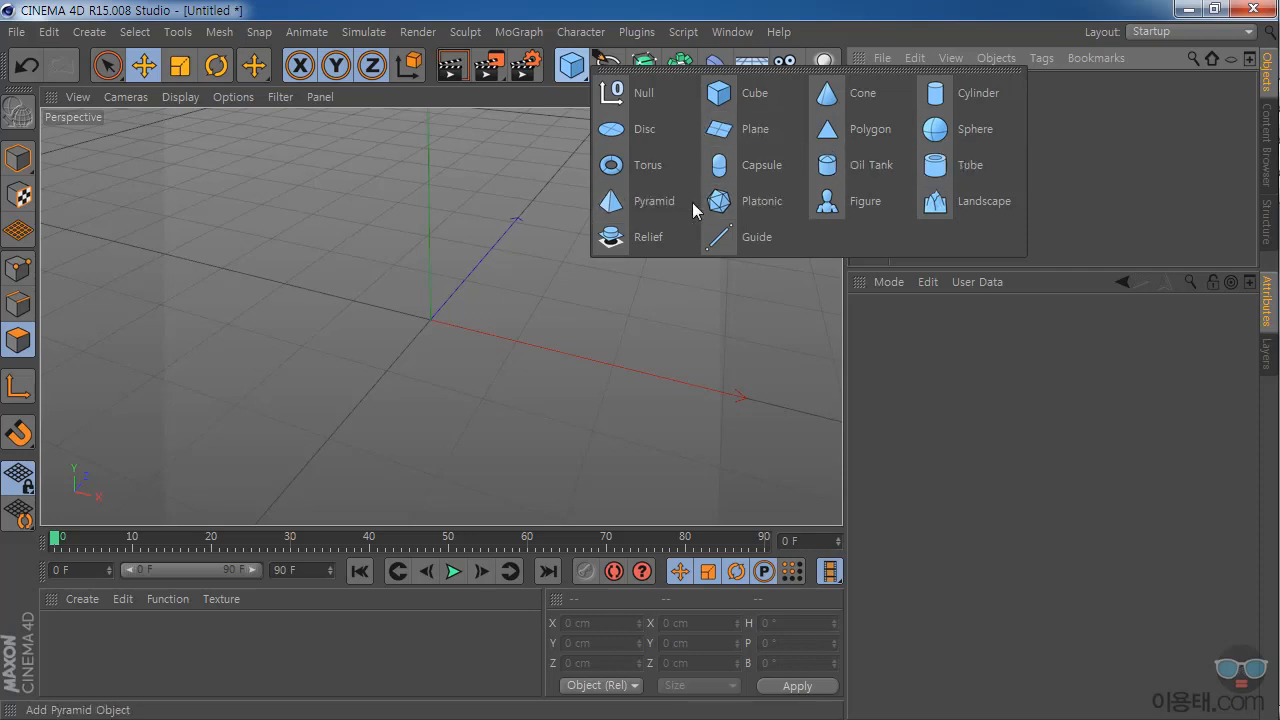
{"action": "left_click", "coordinate": [967, 205]}
{"action": "left_click_drag", "start_coordinate": [783, 97], "coordinate": [466, 314]}
{"action": "left_click", "coordinate": [899, 88]}
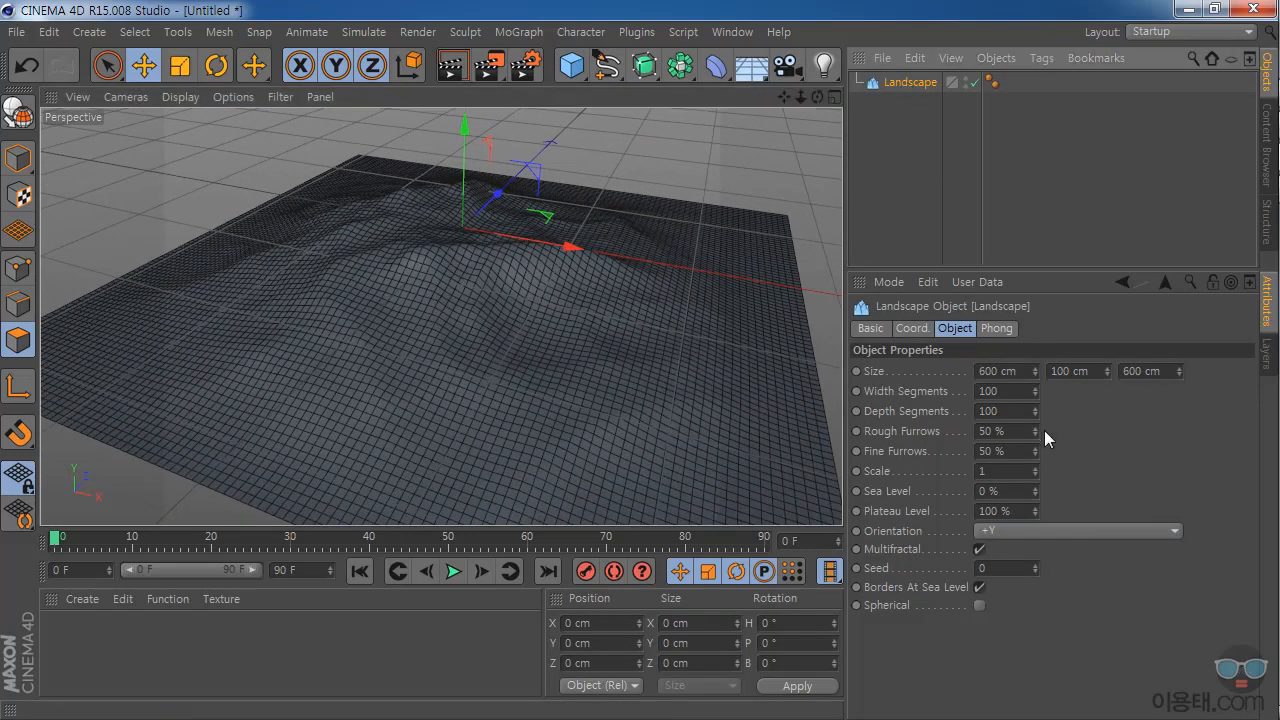
Set the landscape's rough furrows to 39%, fine furrows to 58%, scale to 0.91 and sea level to 23%.
{"action": "left_click_drag", "start_coordinate": [1033, 393], "coordinate": [1036, 475]}
{"action": "key", "text": "ctrl+z"}
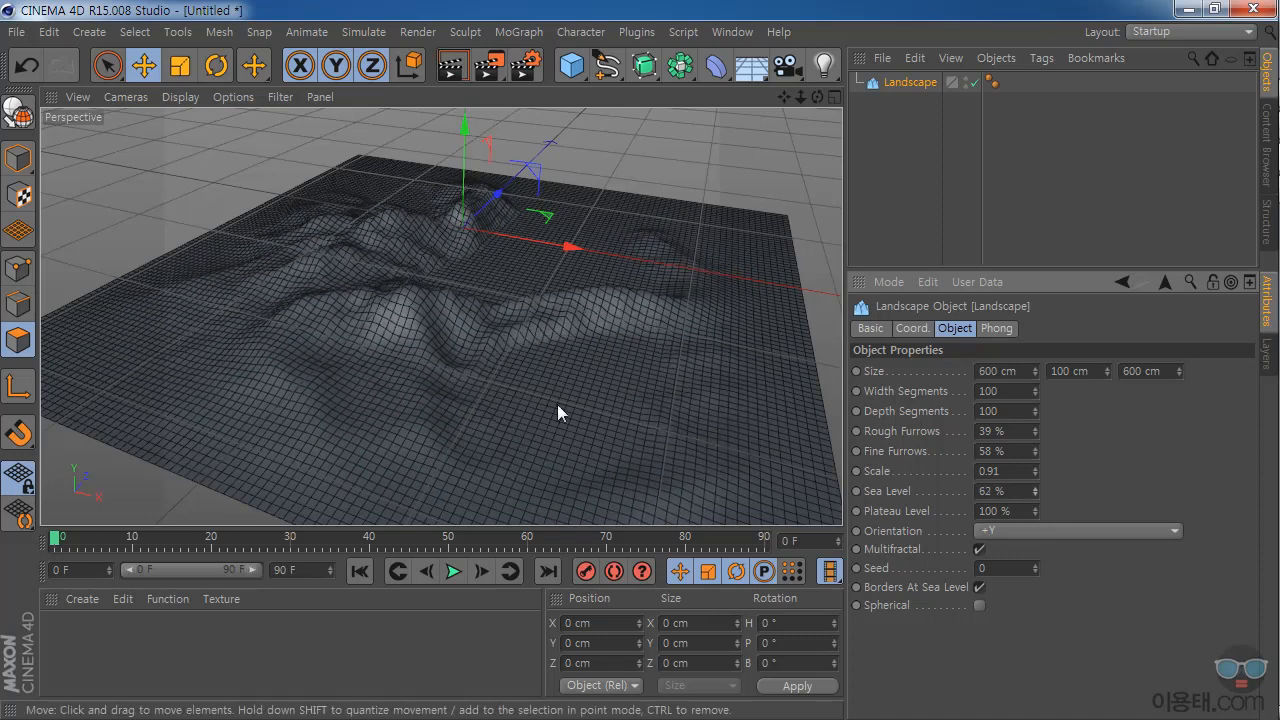
{"action": "mouse_move", "coordinate": [1035, 491]}
{"action": "left_mouse_down"}
{"action": "mouse_move", "coordinate": [1035, 505]}
{"action": "mouse_move", "coordinate": [1027, 489]}
{"action": "left_mouse_up"}
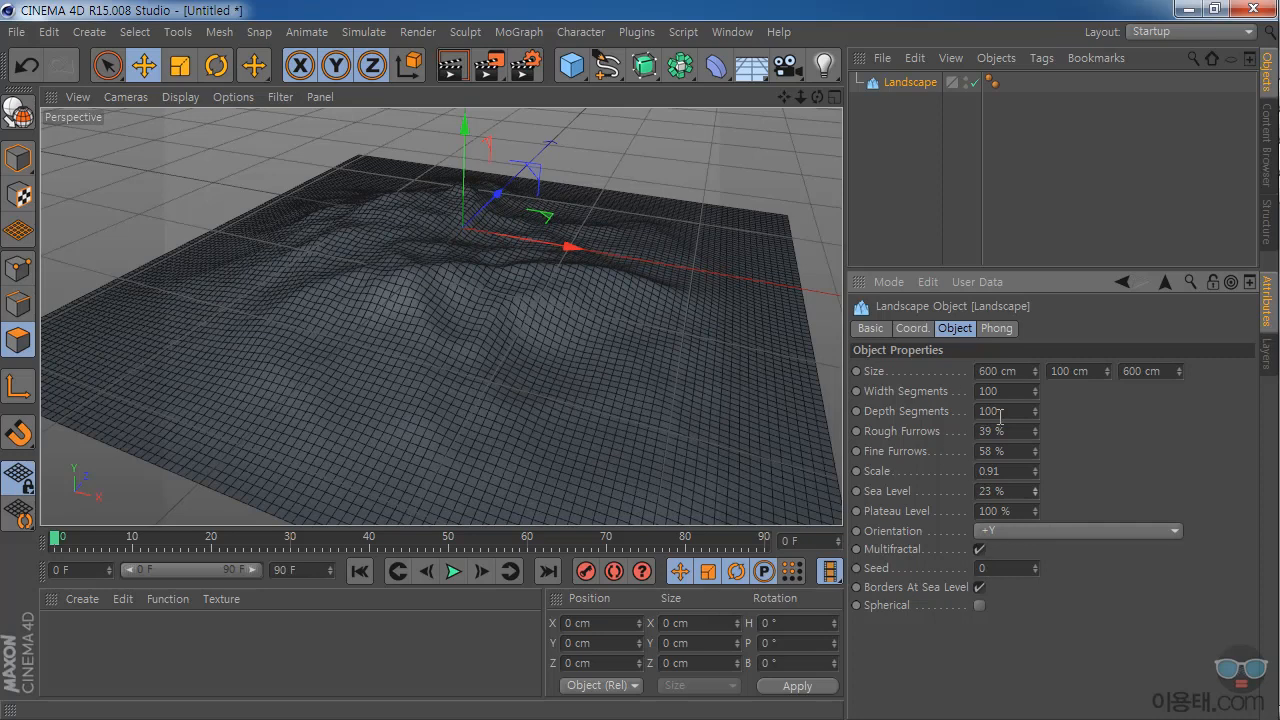
Resize the landscape to 603 × 197 × 583 cm and render the perspective view.
{"action": "left_click_drag", "start_coordinate": [1035, 371], "coordinate": [1035, 367]}
{"action": "left_click_drag", "start_coordinate": [1107, 368], "coordinate": [1176, 386]}
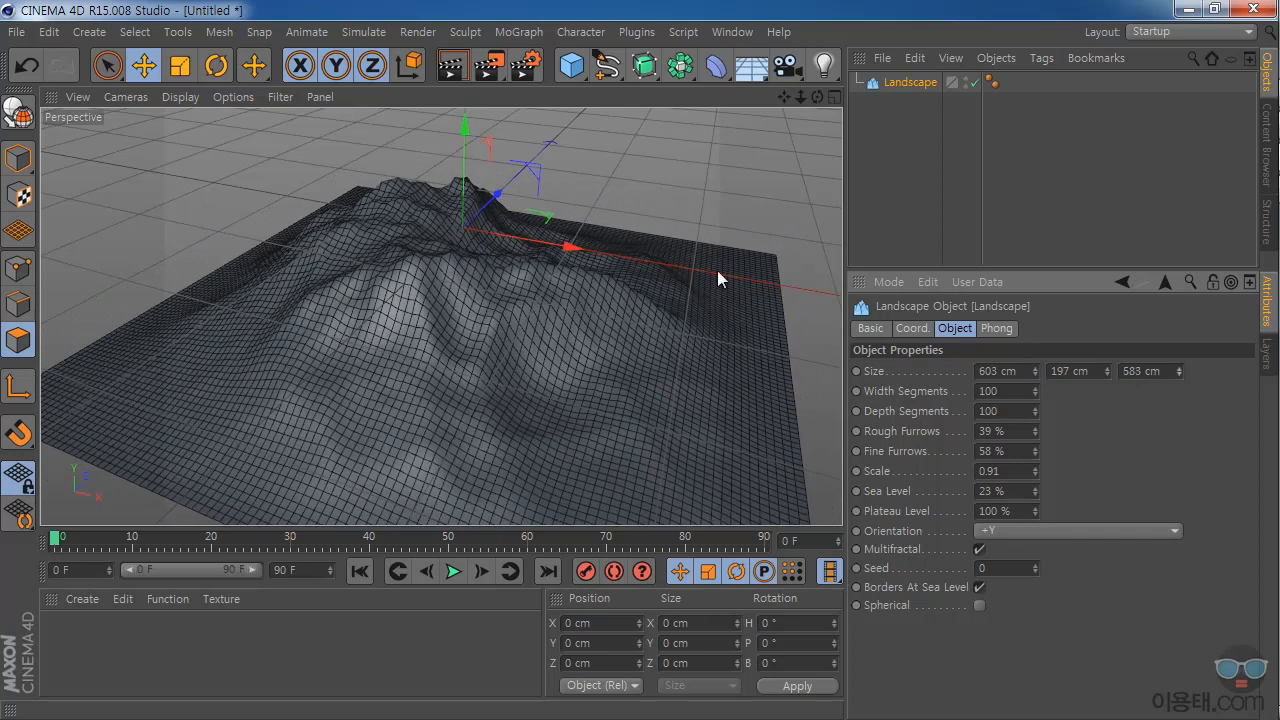
{"action": "left_click", "coordinate": [452, 67]}
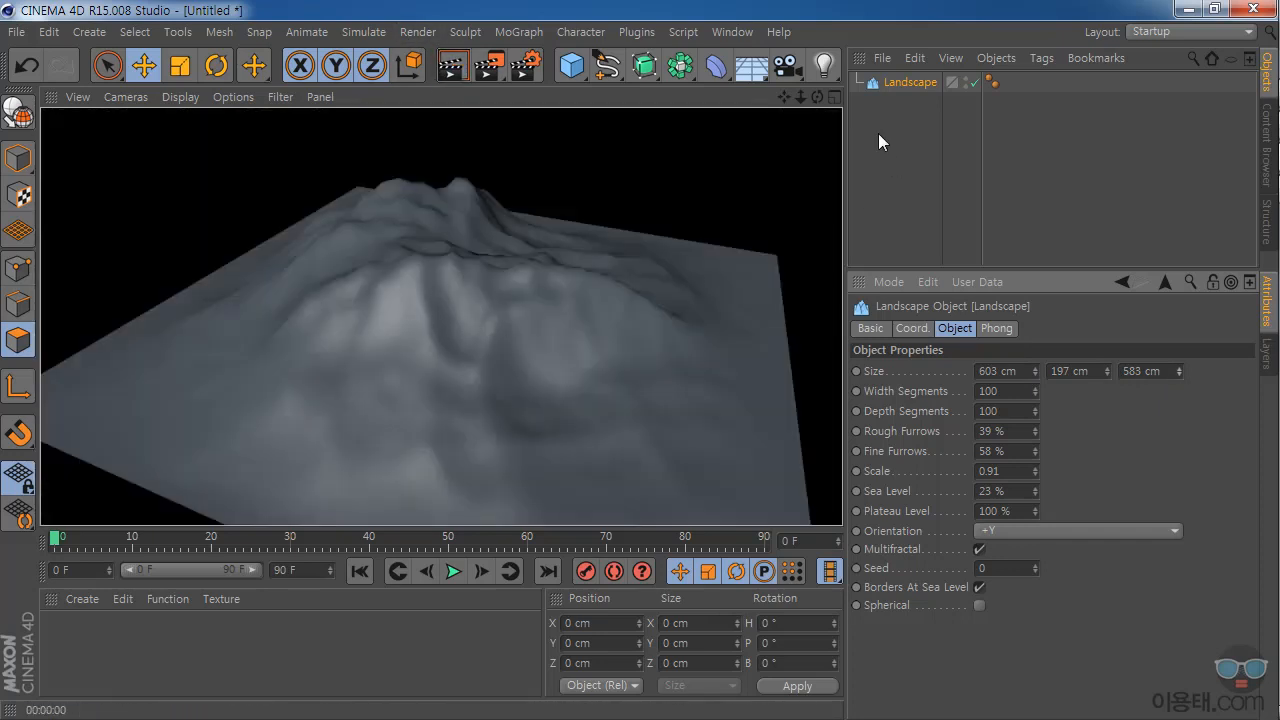
Delete the landscape and add a figure primitive, framed so the whole body is in view.
{"action": "left_click", "coordinate": [893, 84]}
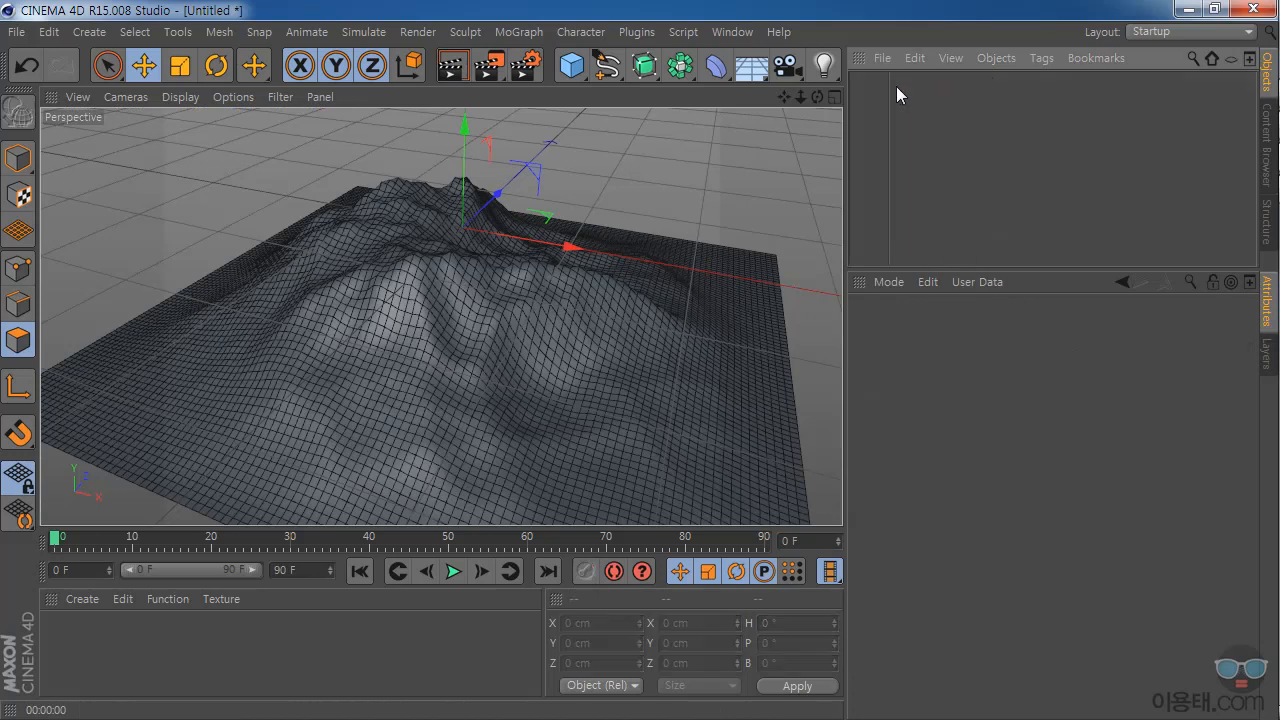
{"action": "key", "text": "Delete"}
{"action": "left_click", "coordinate": [573, 68]}
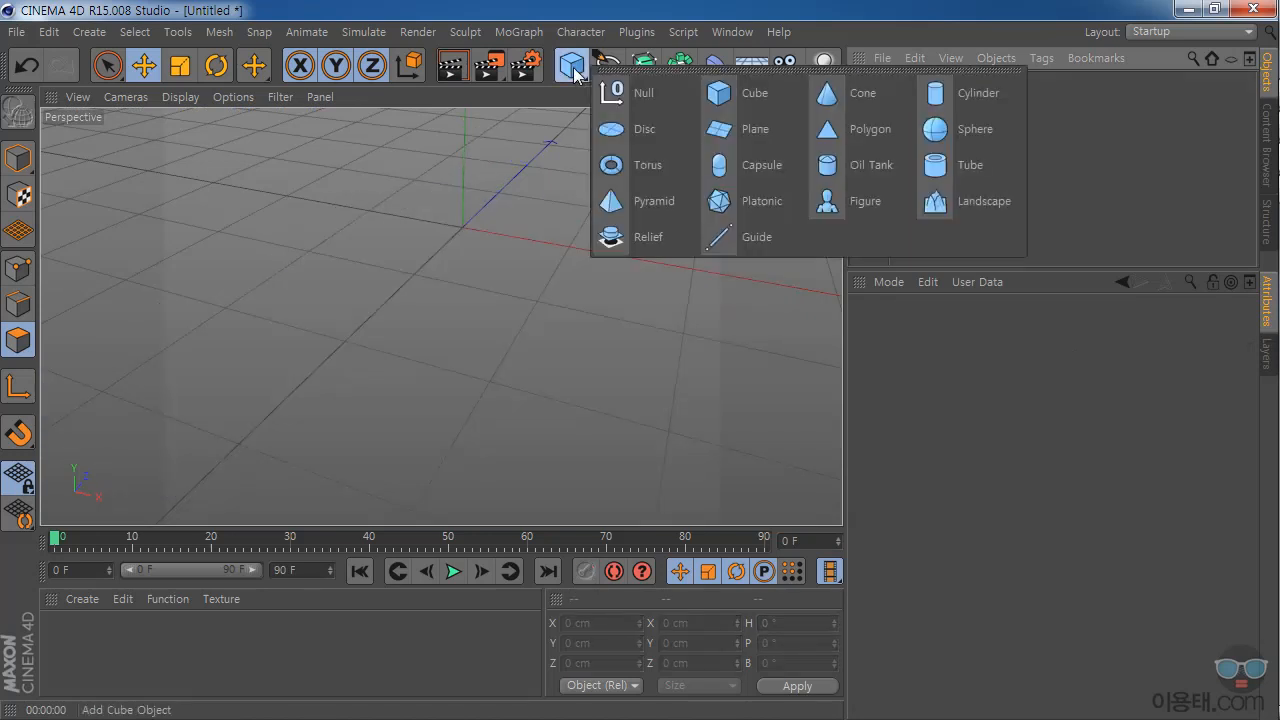
{"action": "left_click", "coordinate": [873, 206]}
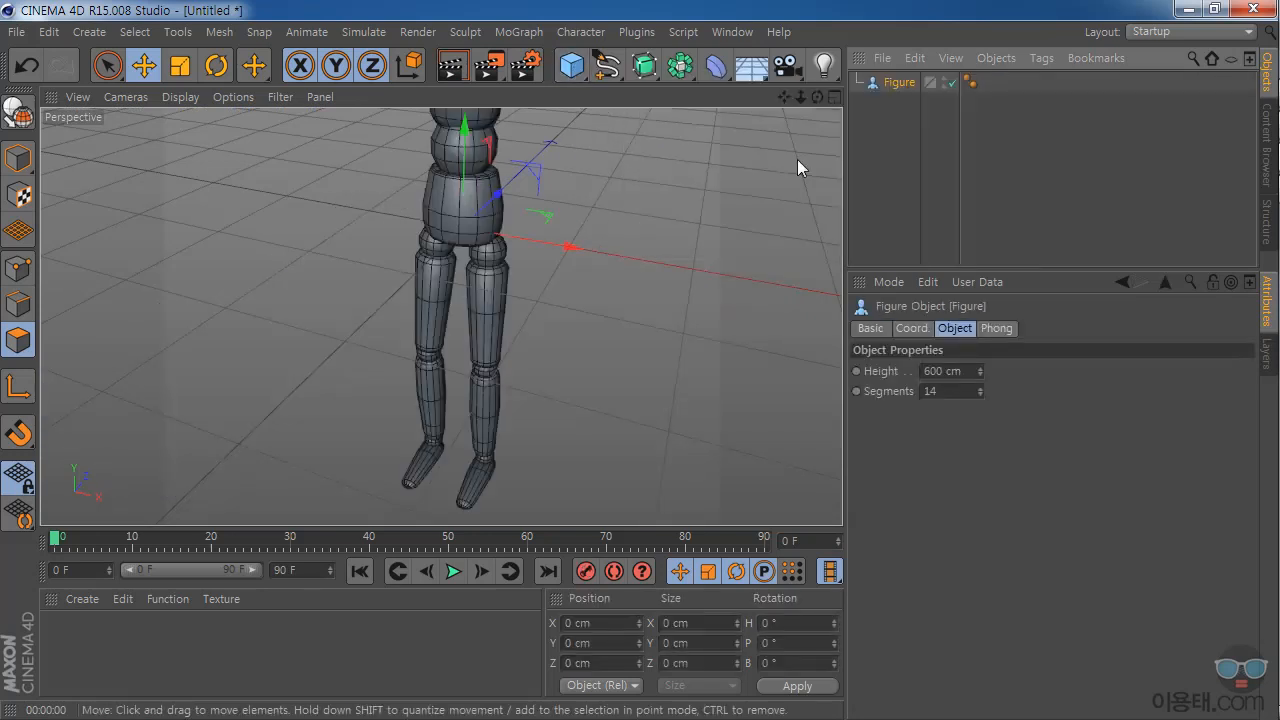
{"action": "left_click_drag", "start_coordinate": [801, 97], "coordinate": [441, 316]}
{"action": "left_click_drag", "start_coordinate": [784, 96], "coordinate": [706, 233]}
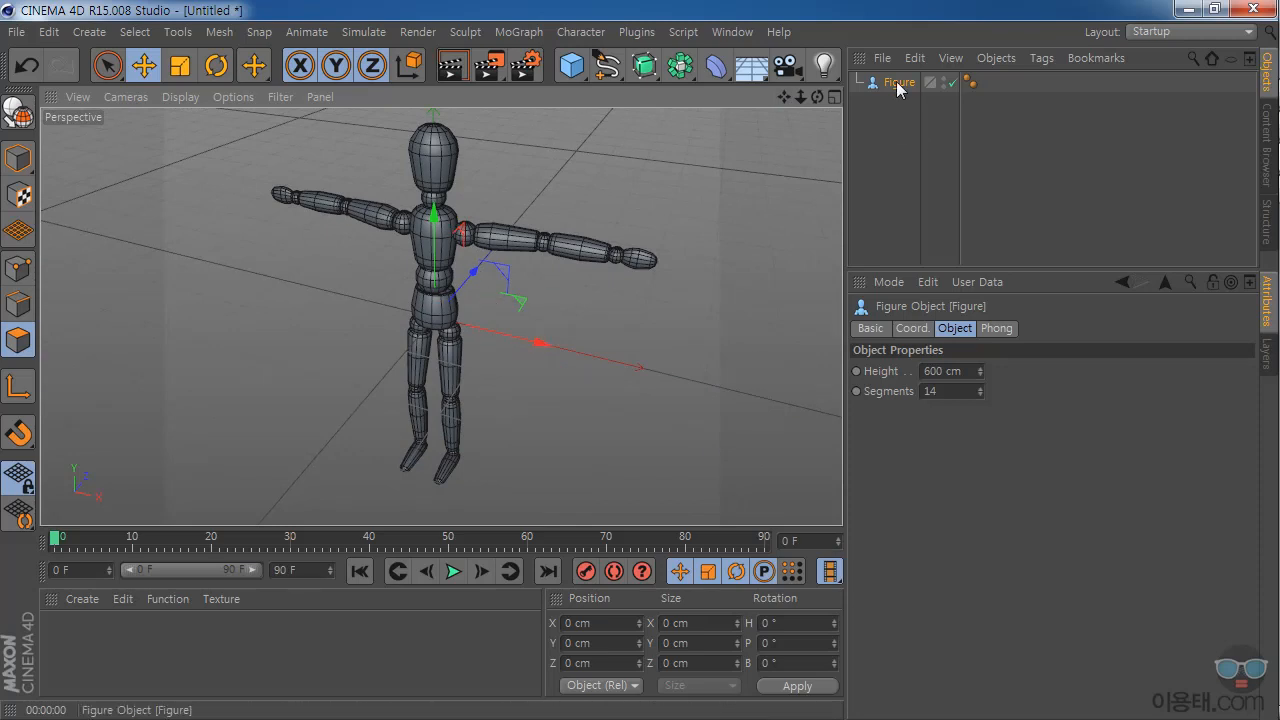
Make the figure editable and expand its thigh, shin, foot, upper body and left arm levels in an enlarged object list.
{"action": "left_click", "coordinate": [18, 116]}
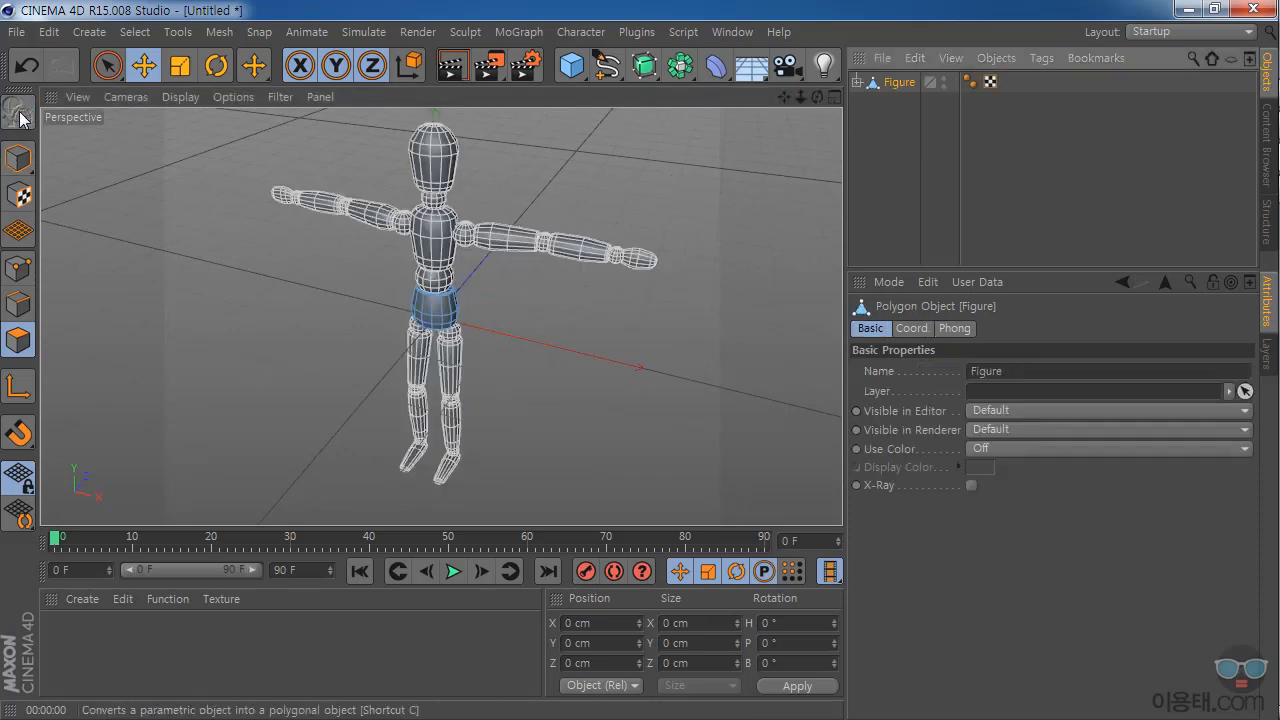
{"action": "left_click", "coordinate": [868, 102]}
{"action": "left_click", "coordinate": [880, 122]}
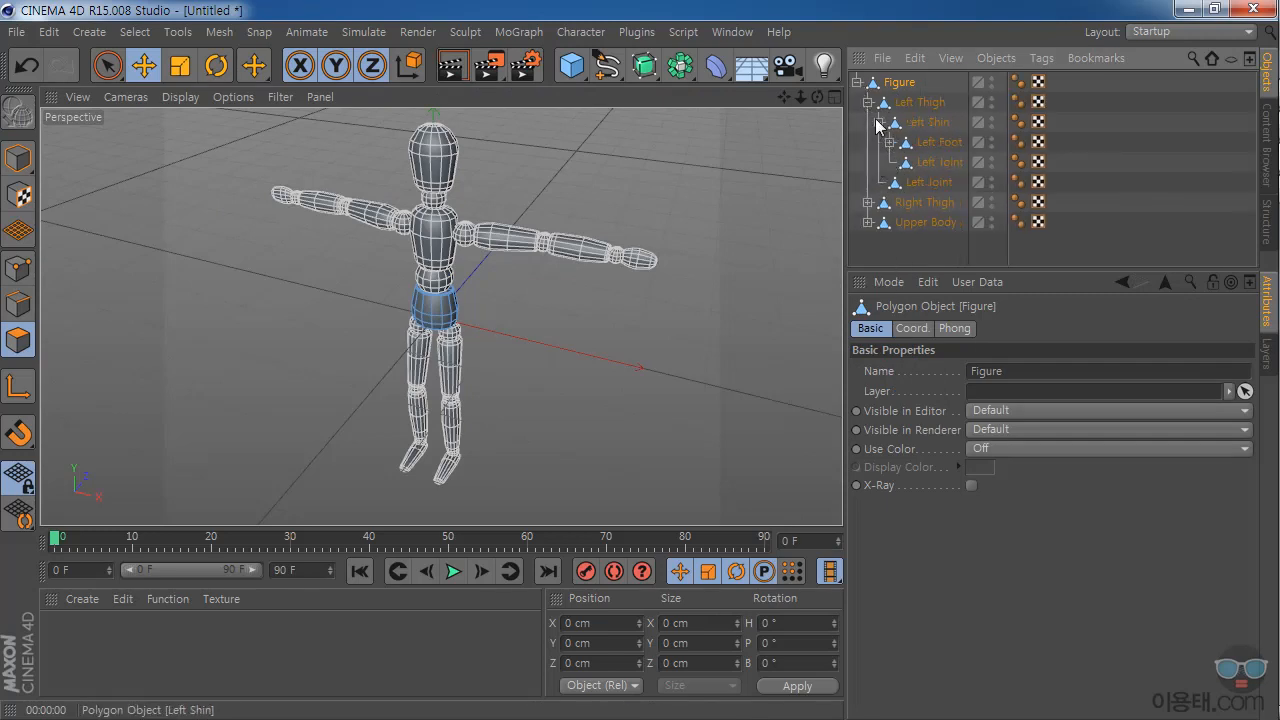
{"action": "left_click", "coordinate": [890, 143]}
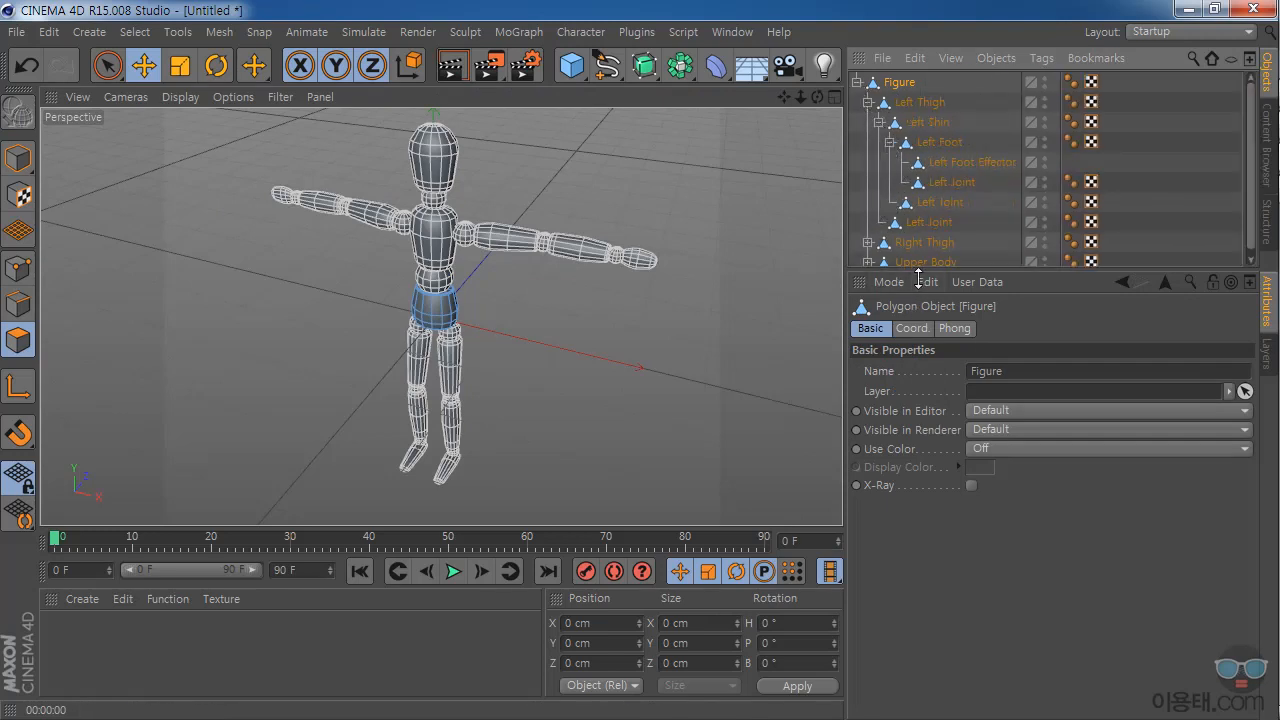
{"action": "left_click_drag", "start_coordinate": [918, 277], "coordinate": [920, 590]}
{"action": "left_click", "coordinate": [868, 242]}
{"action": "left_click", "coordinate": [879, 262]}
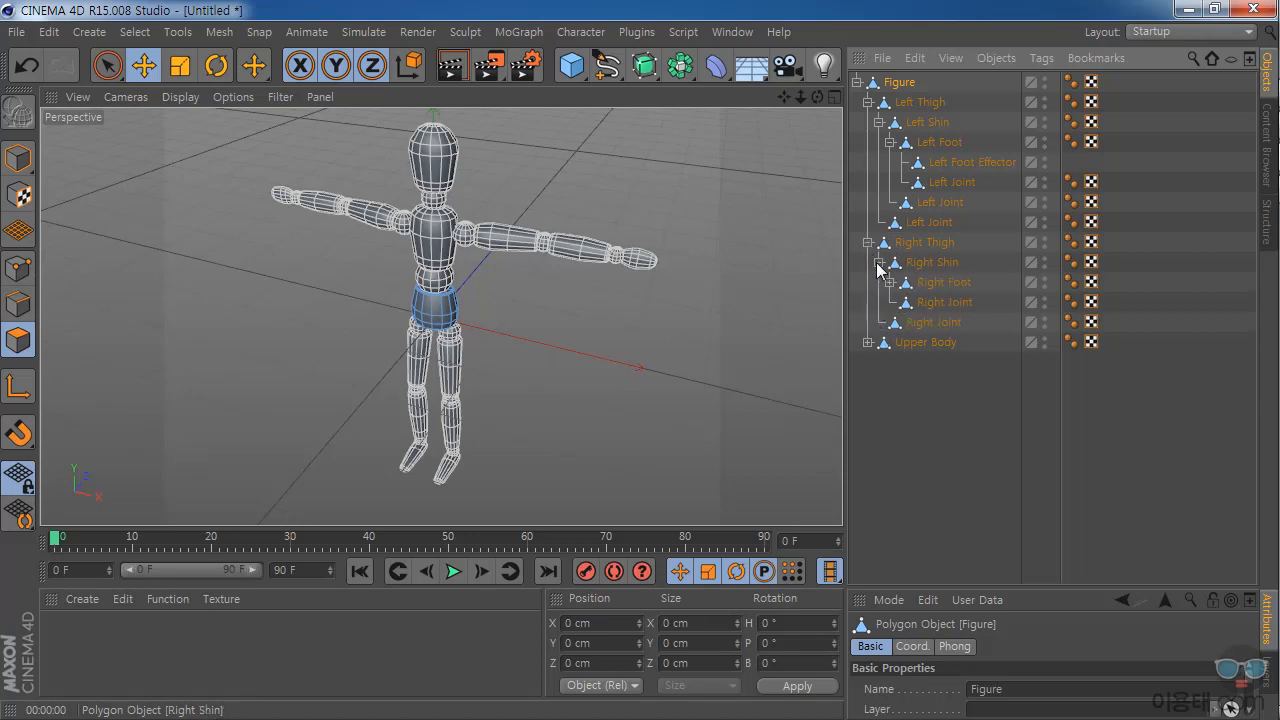
{"action": "left_click", "coordinate": [890, 282]}
{"action": "left_click", "coordinate": [868, 382]}
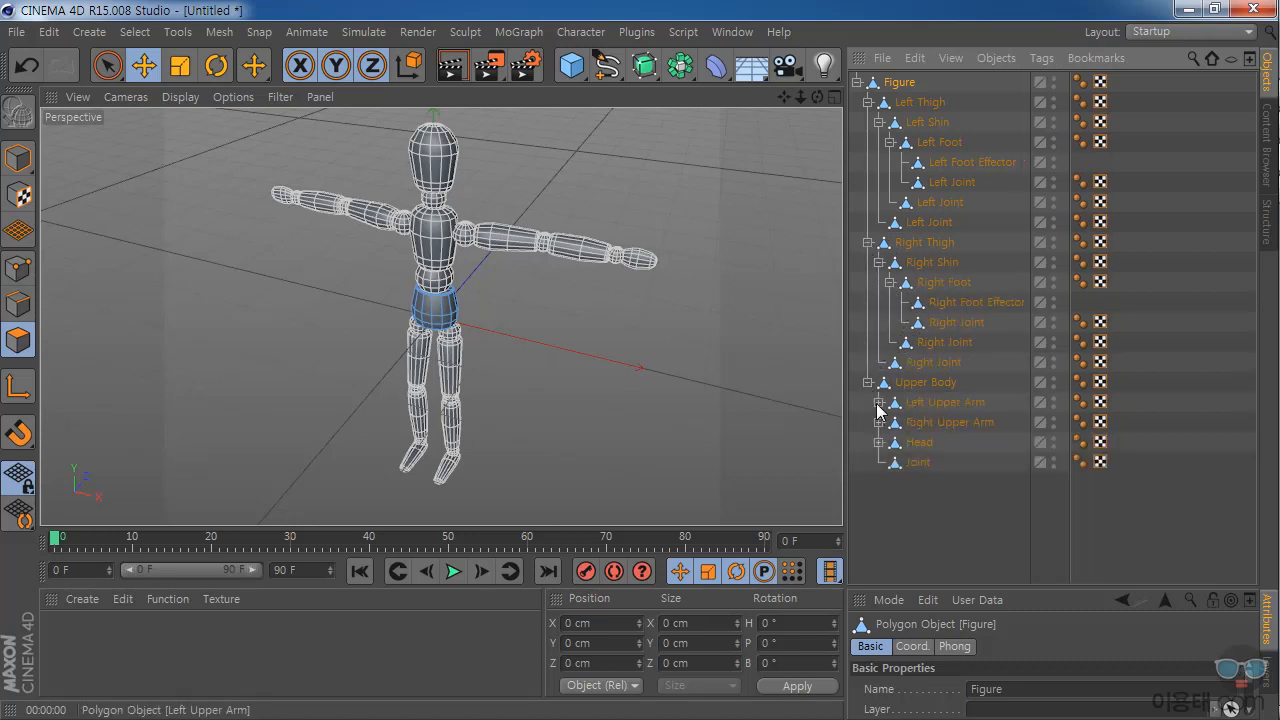
{"action": "left_click", "coordinate": [879, 402]}
{"action": "left_click", "coordinate": [890, 422]}
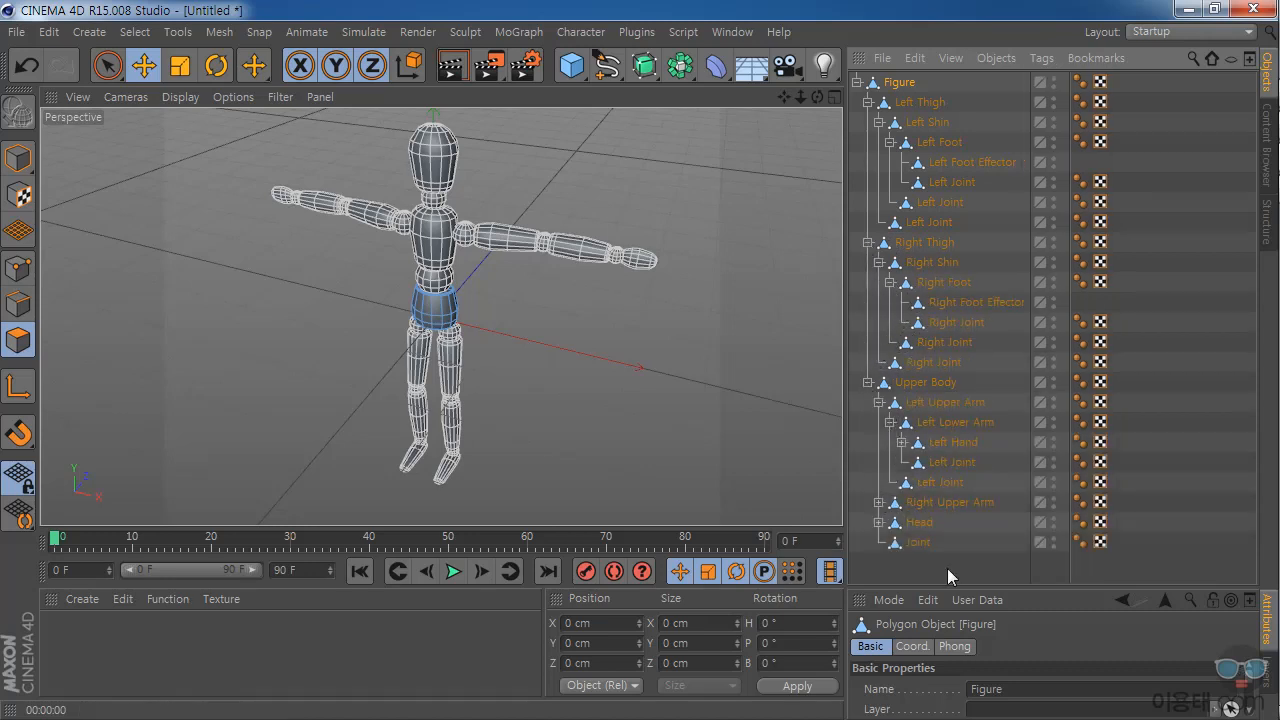
Select all the listed figure parts and unfold their remaining child objects at once.
{"action": "left_click_drag", "start_coordinate": [946, 568], "coordinate": [905, 97]}
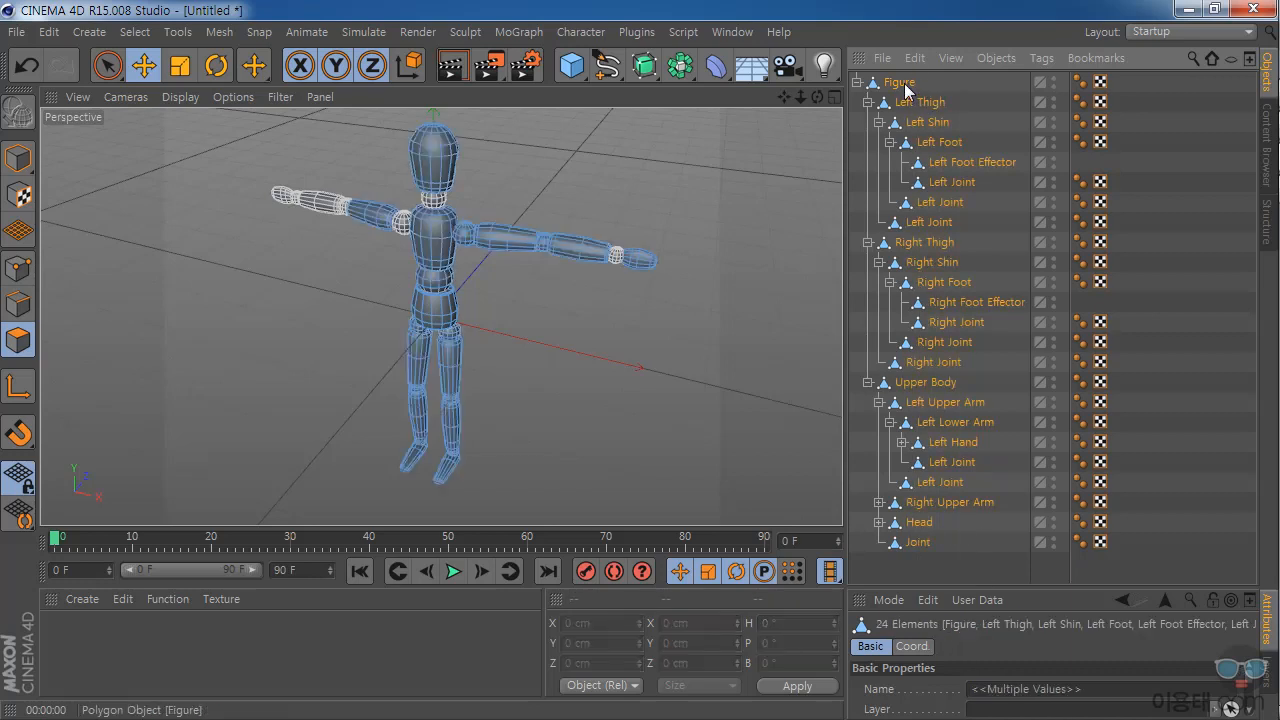
{"action": "right_click", "coordinate": [909, 90]}
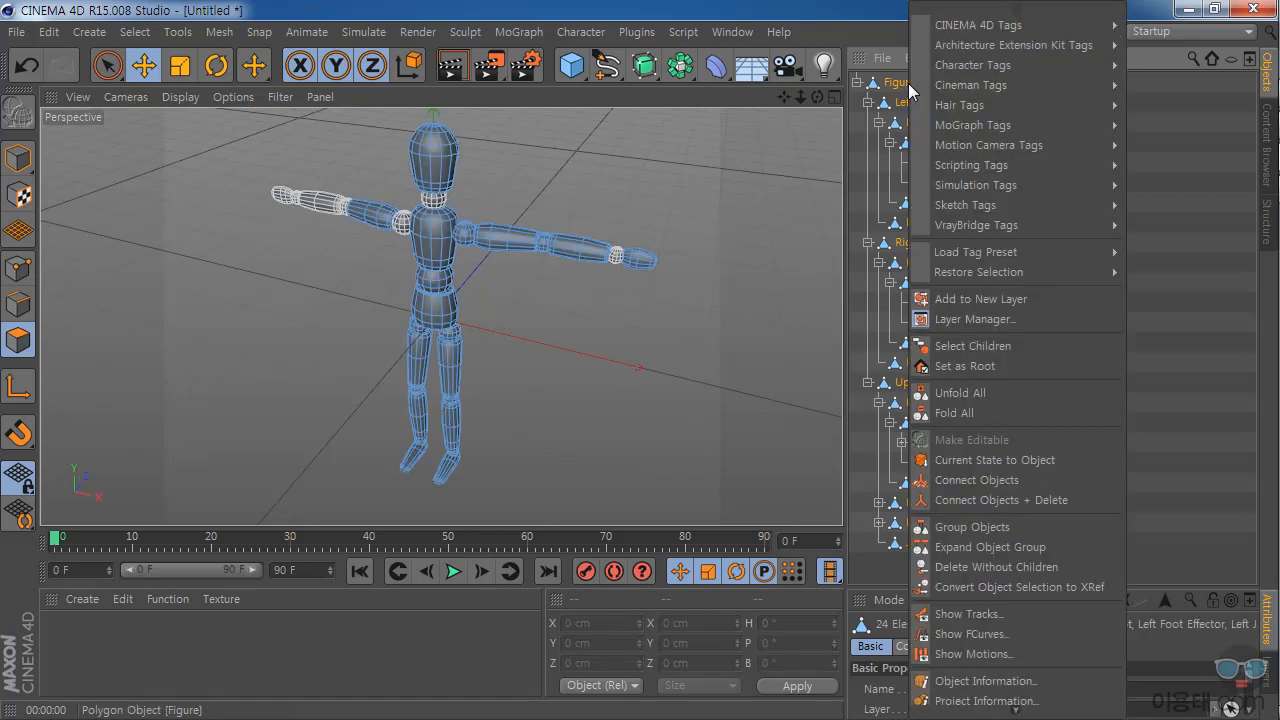
{"action": "left_click", "coordinate": [965, 392]}
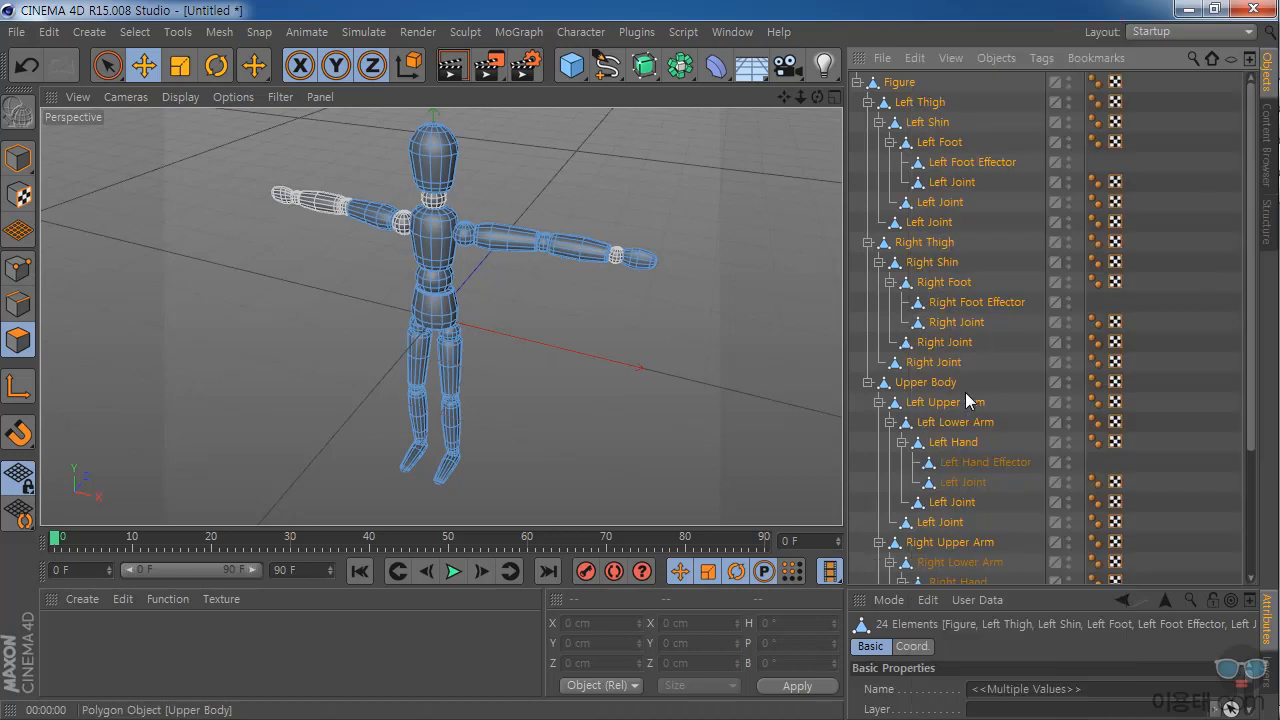
{"action": "left_click_drag", "start_coordinate": [1255, 260], "coordinate": [1238, 160]}
Select the left thigh, left shin and left foot in turn to compare their child parts, ending on the left shin.
{"action": "left_click", "coordinate": [940, 102]}
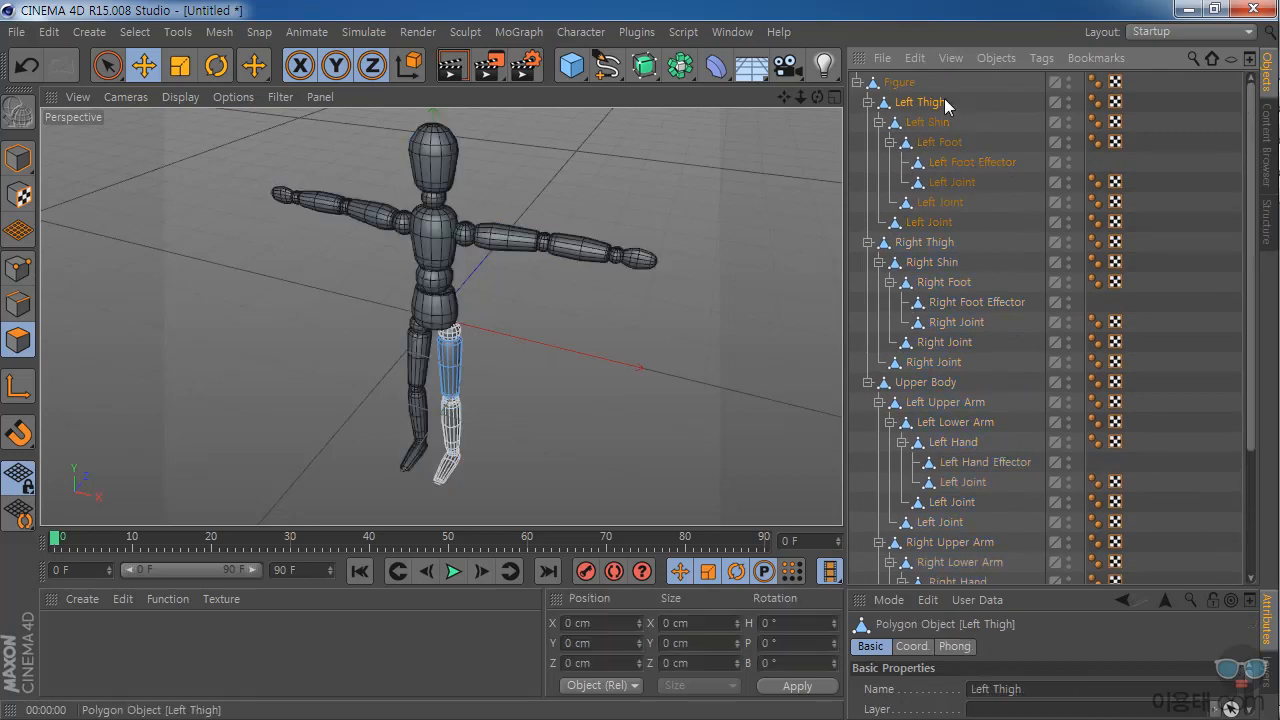
{"action": "left_click", "coordinate": [925, 123]}
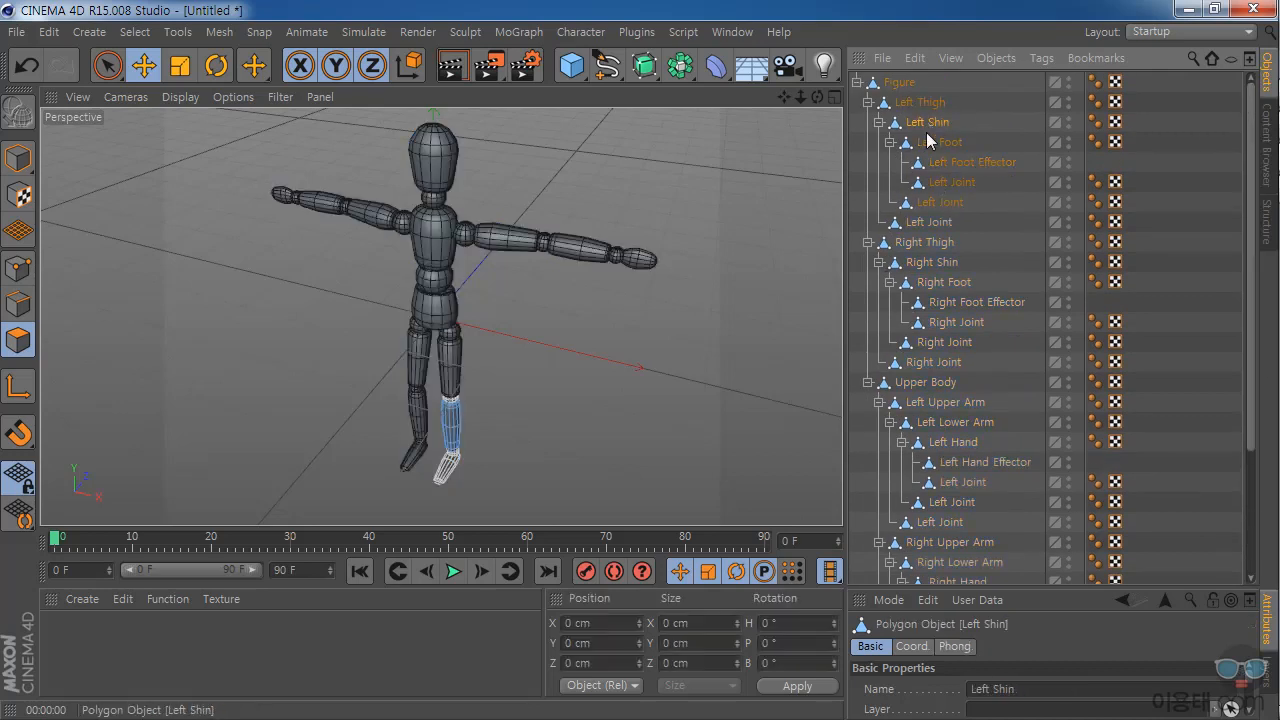
{"action": "left_click", "coordinate": [935, 143]}
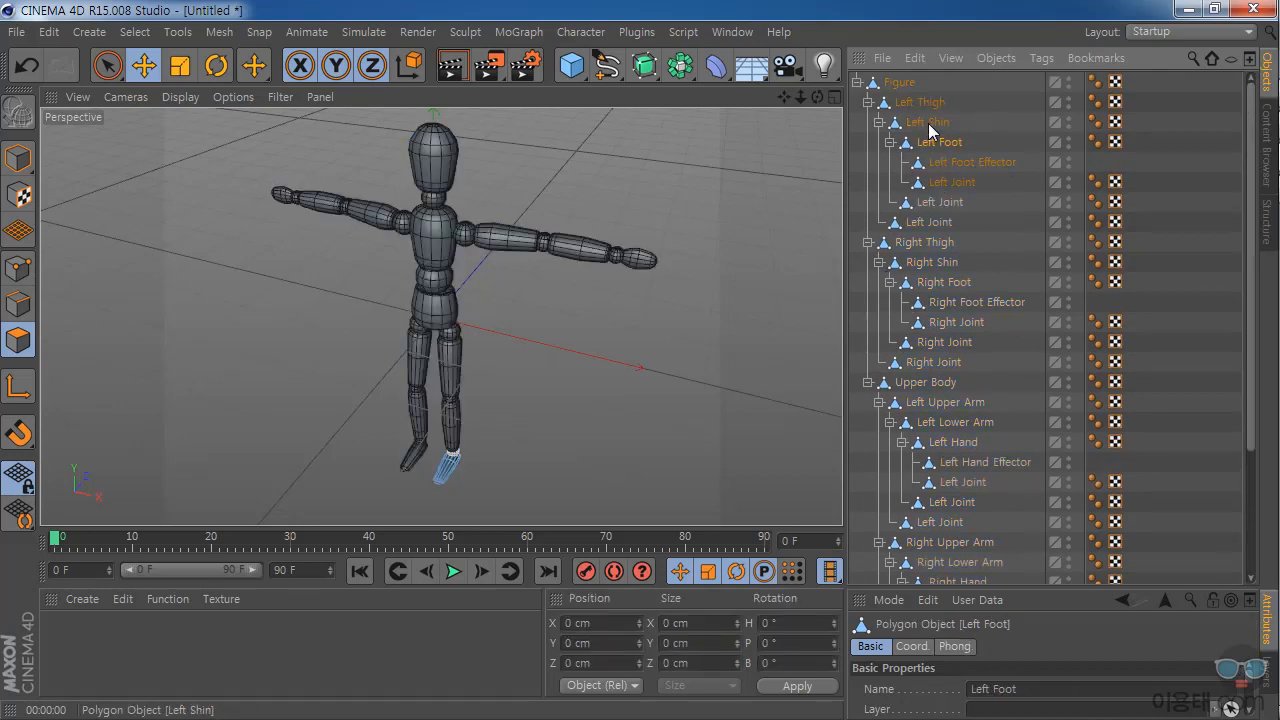
{"action": "left_click", "coordinate": [929, 124]}
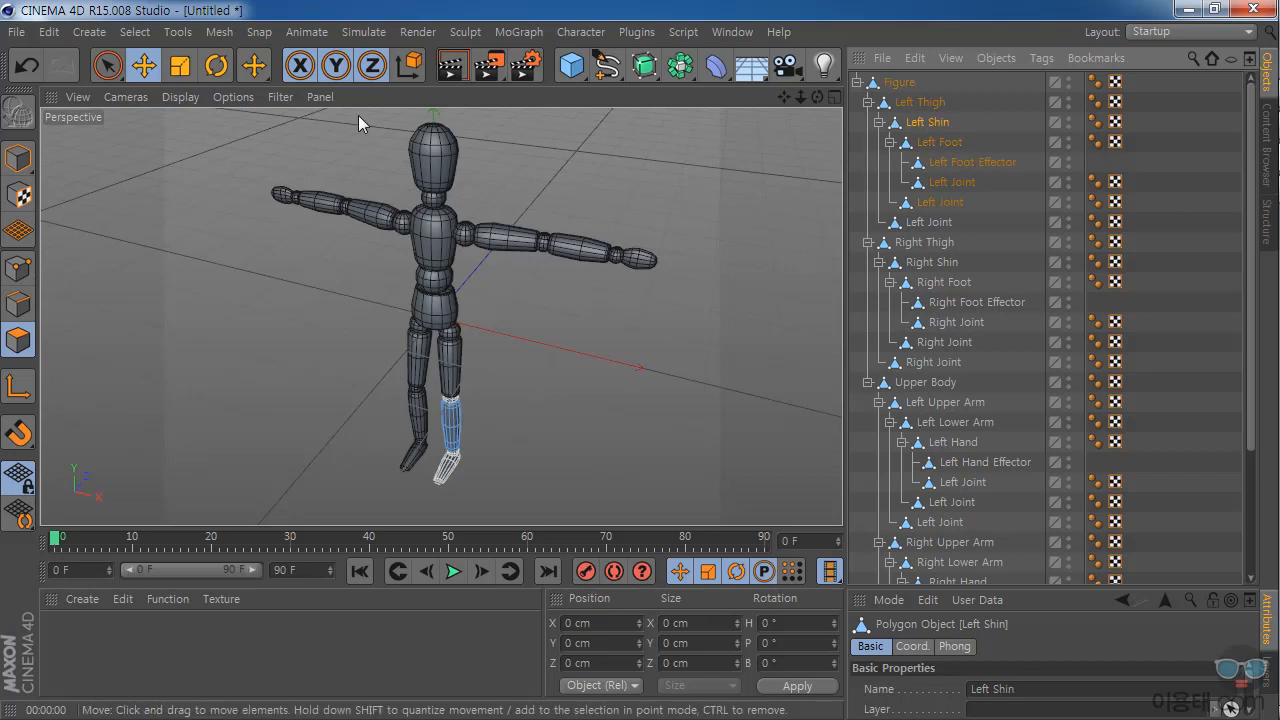
Try rotating the left shin by about 28° at the knee in model mode, and undo the rotation.
{"action": "left_click", "coordinate": [216, 65]}
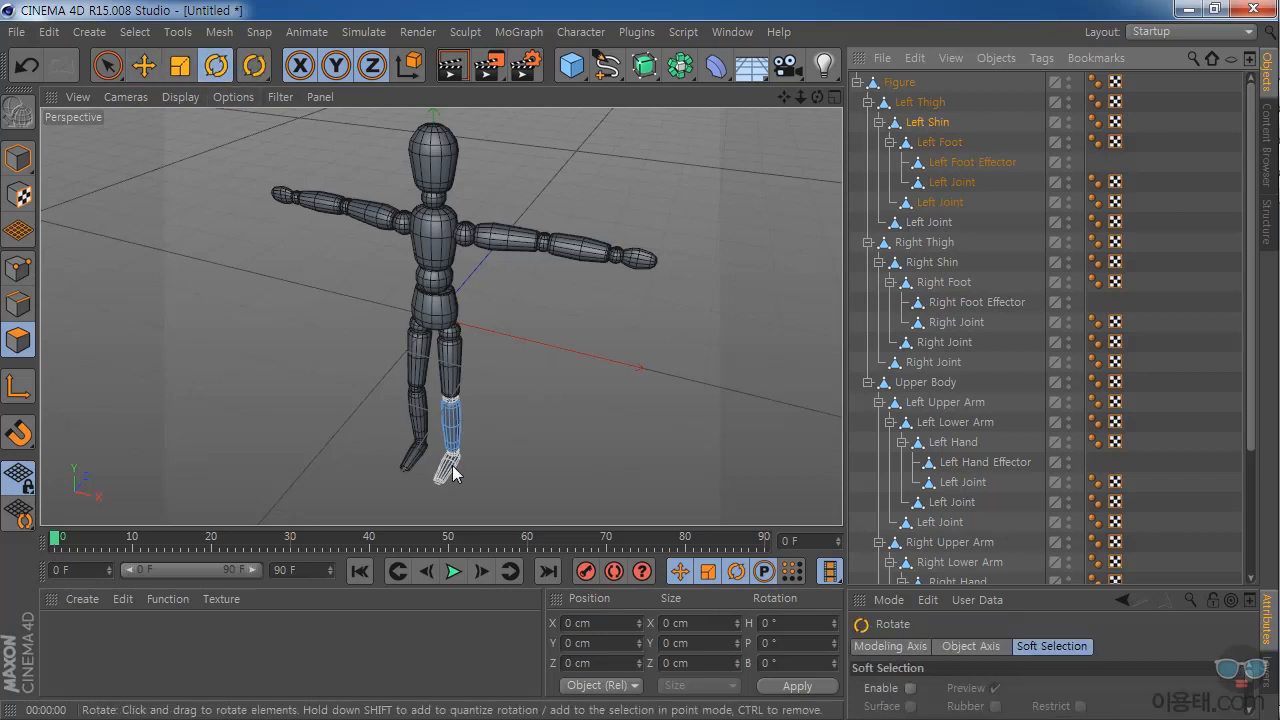
{"action": "left_click", "coordinate": [18, 158]}
{"action": "left_click_drag", "start_coordinate": [455, 335], "coordinate": [428, 436]}
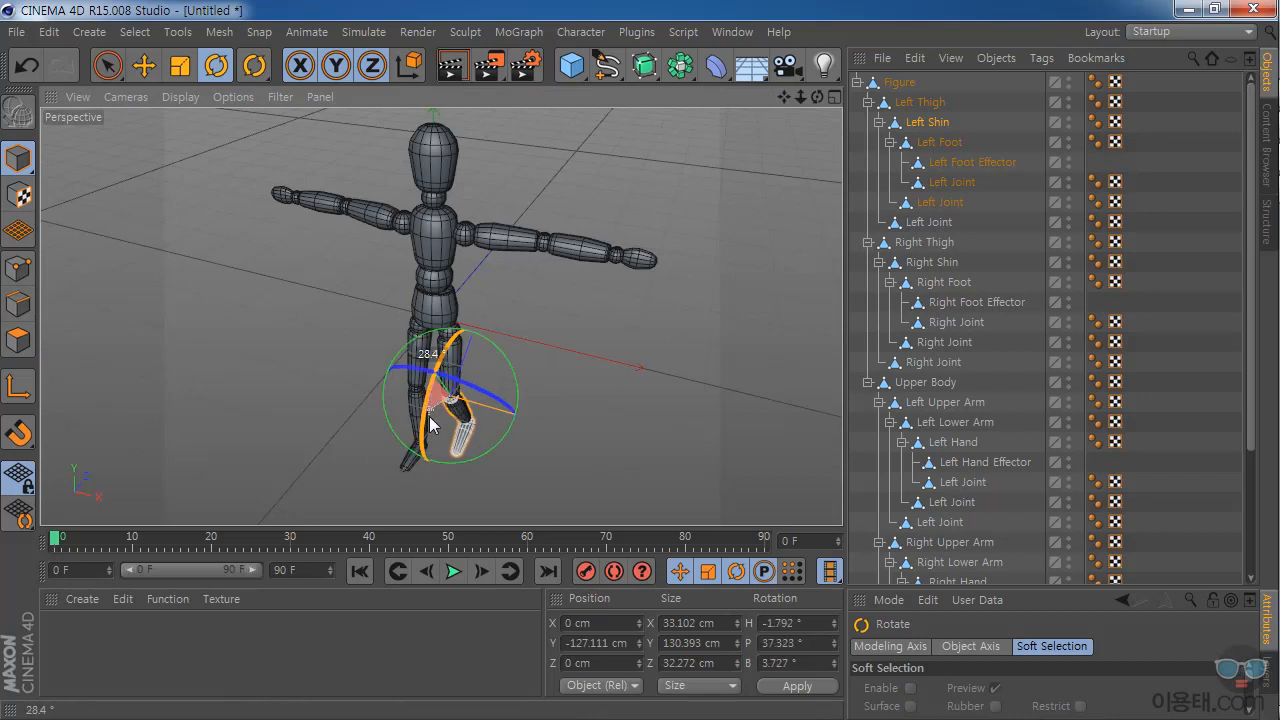
{"action": "key", "text": "ctrl+z"}
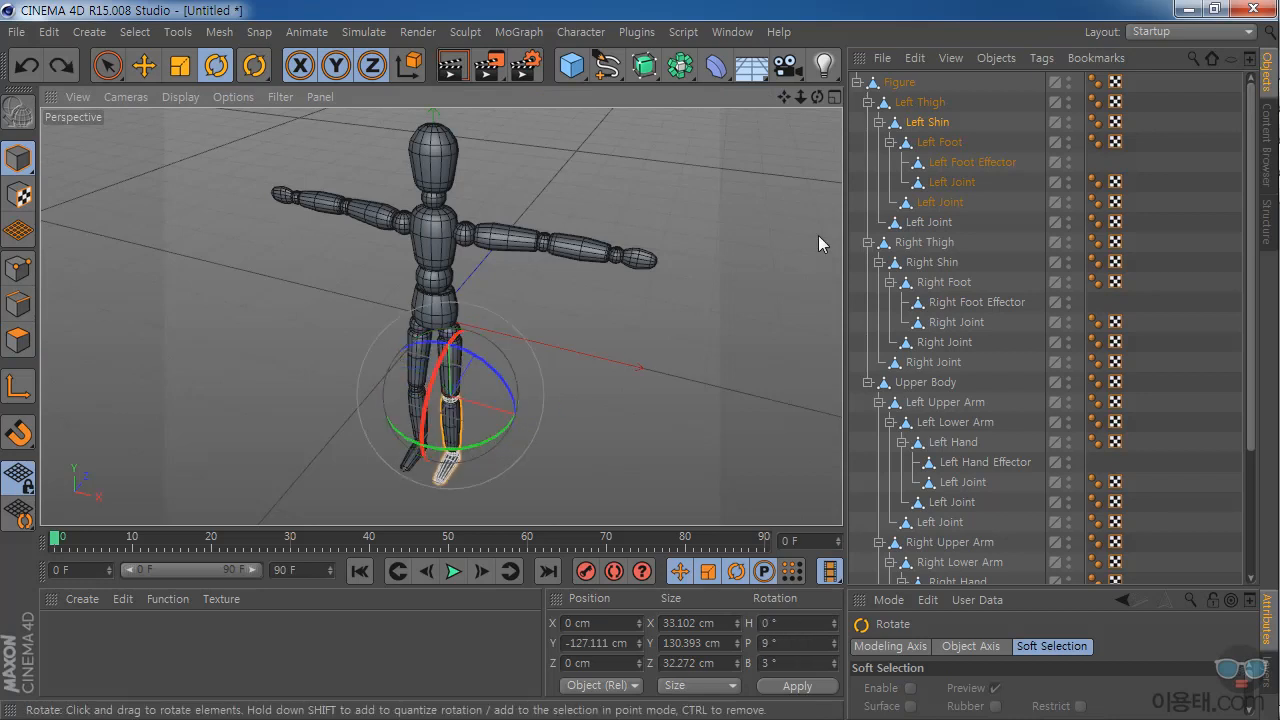
Collapse the whole figure hierarchy to its single parent object and deselect everything.
{"action": "left_click", "coordinate": [857, 82]}
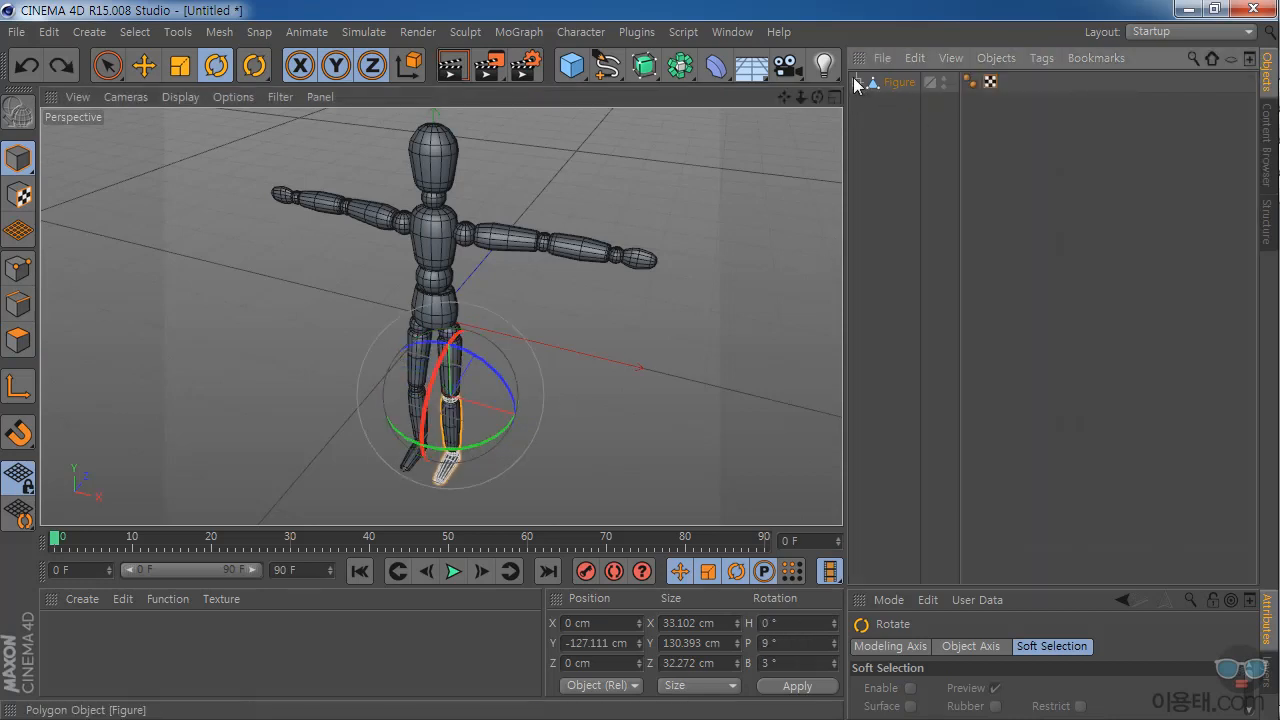
{"action": "left_click", "coordinate": [857, 82]}
{"action": "left_click", "coordinate": [892, 104]}
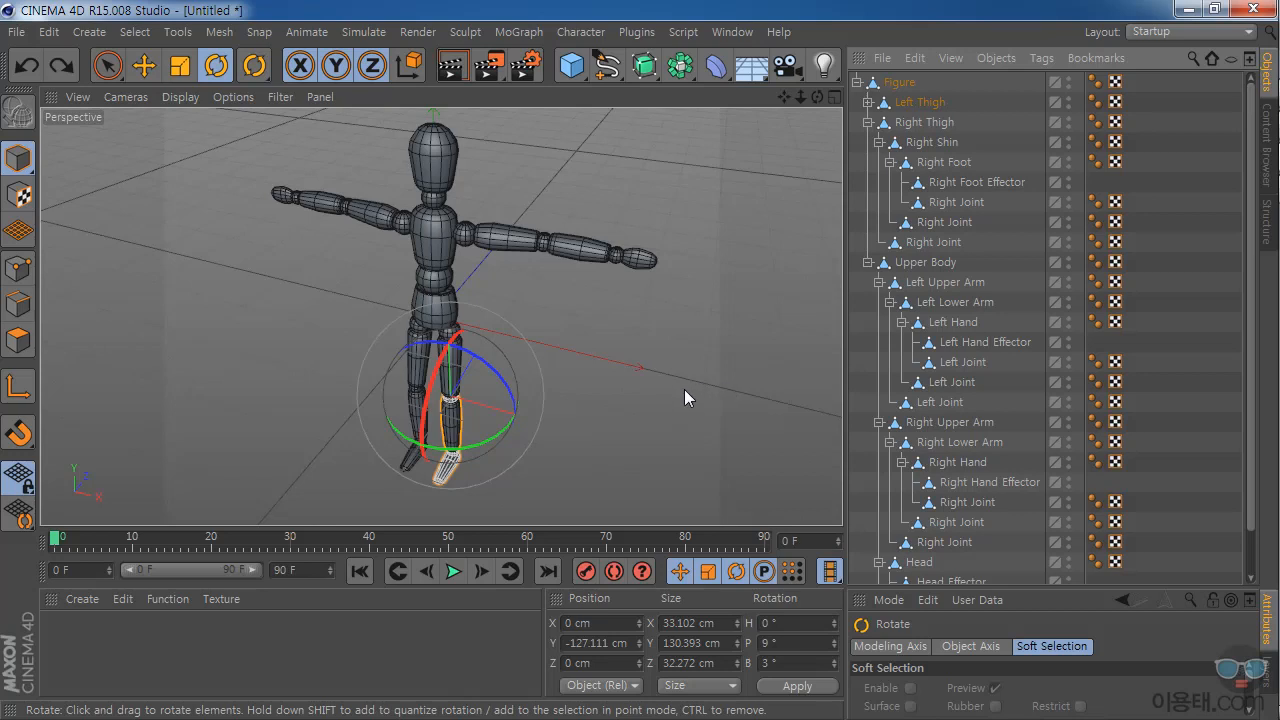
{"action": "left_click", "coordinate": [856, 81]}
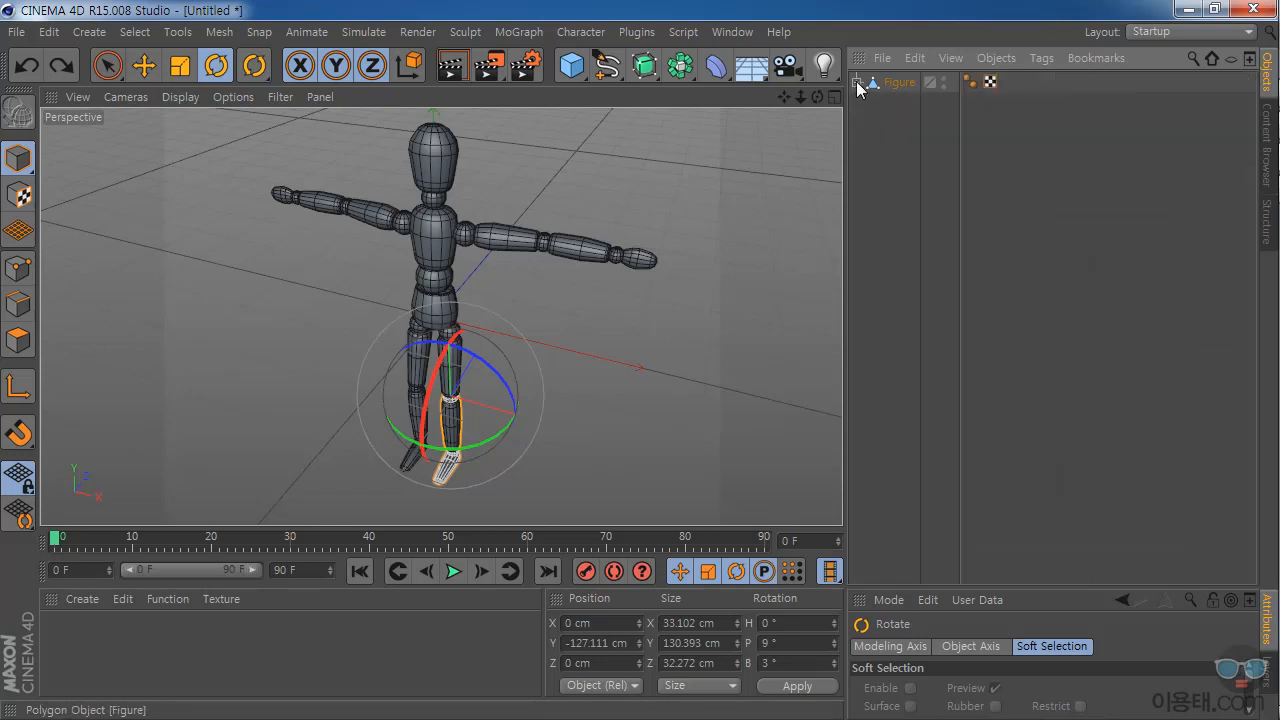
{"action": "left_click", "coordinate": [896, 96]}
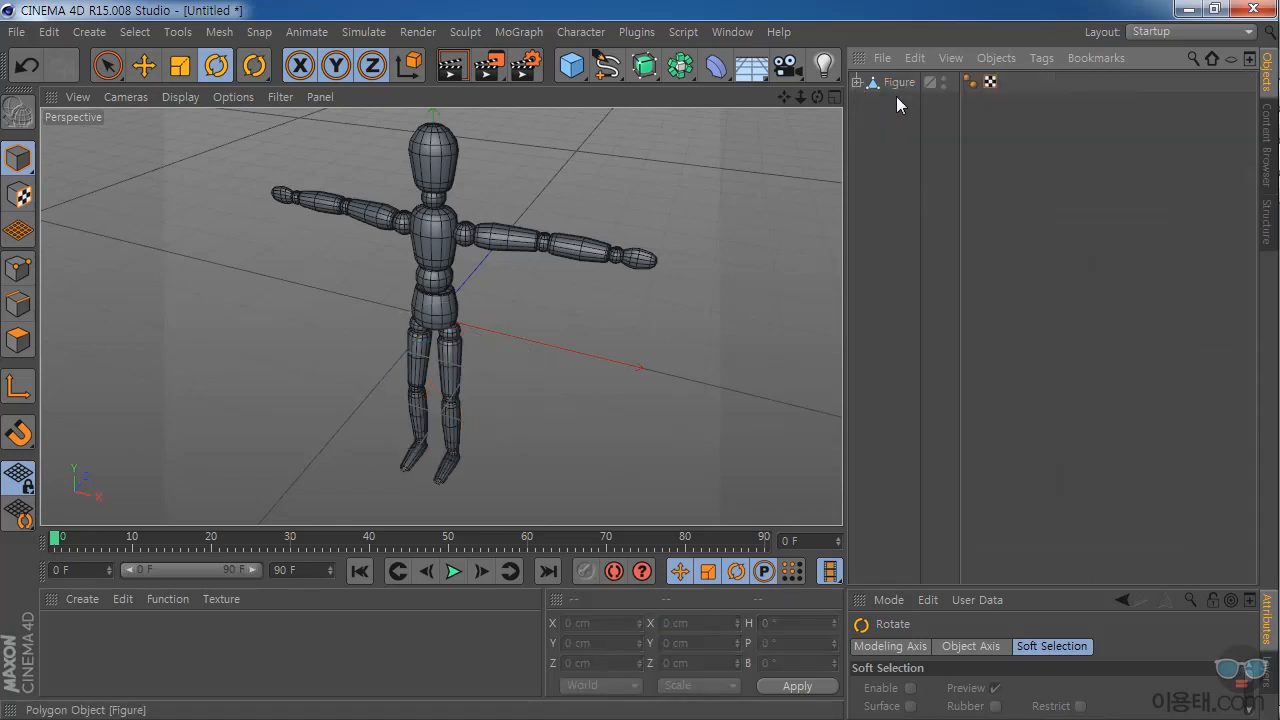
{"action": "left_click", "coordinate": [571, 65]}
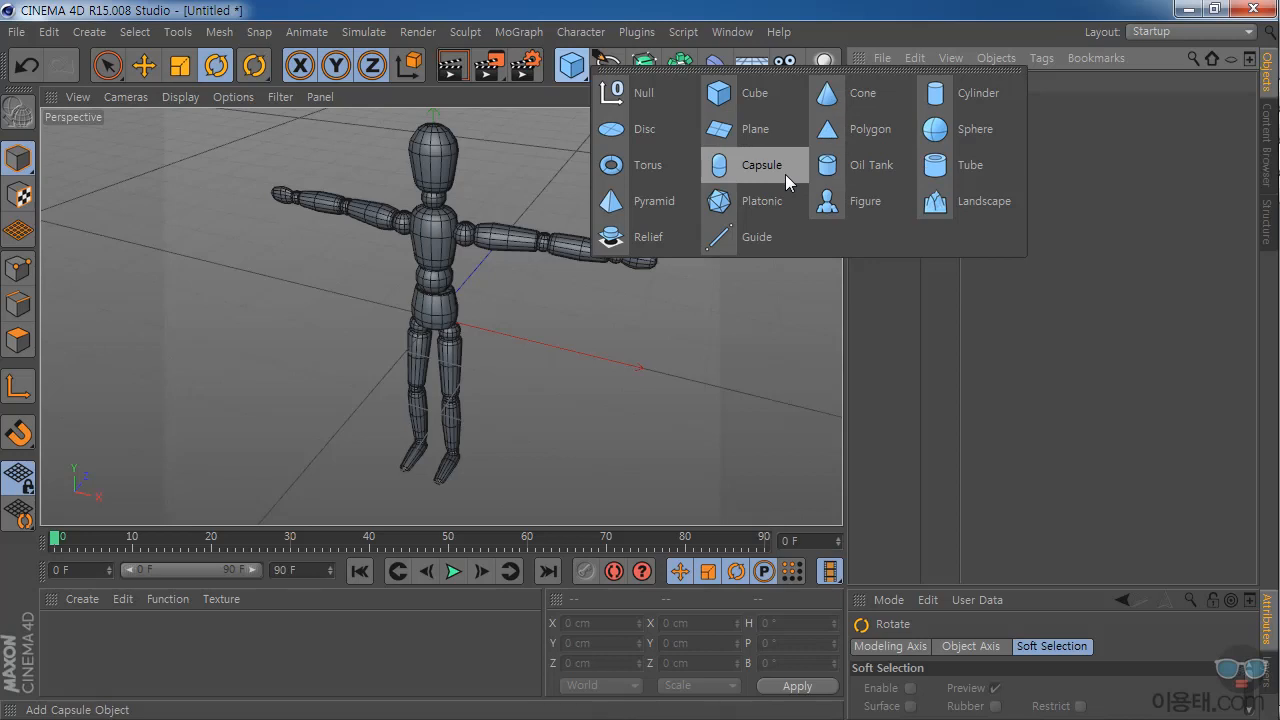
{"action": "left_click", "coordinate": [899, 332]}
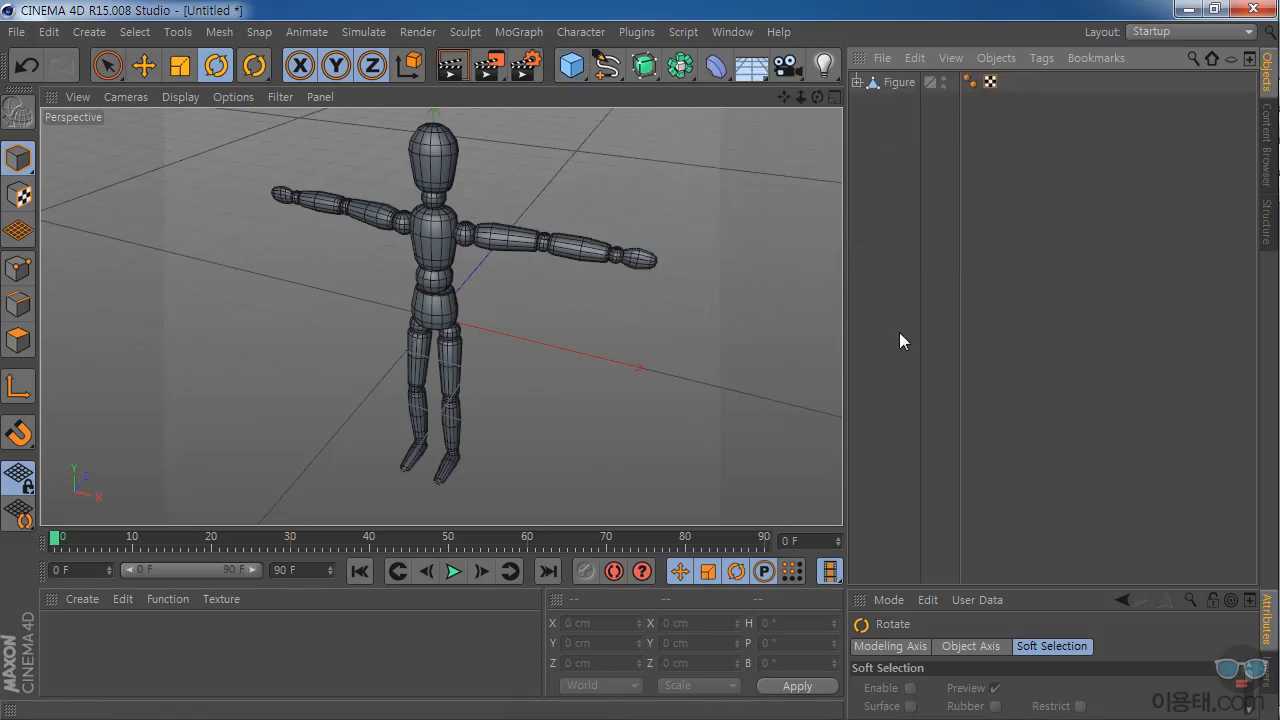